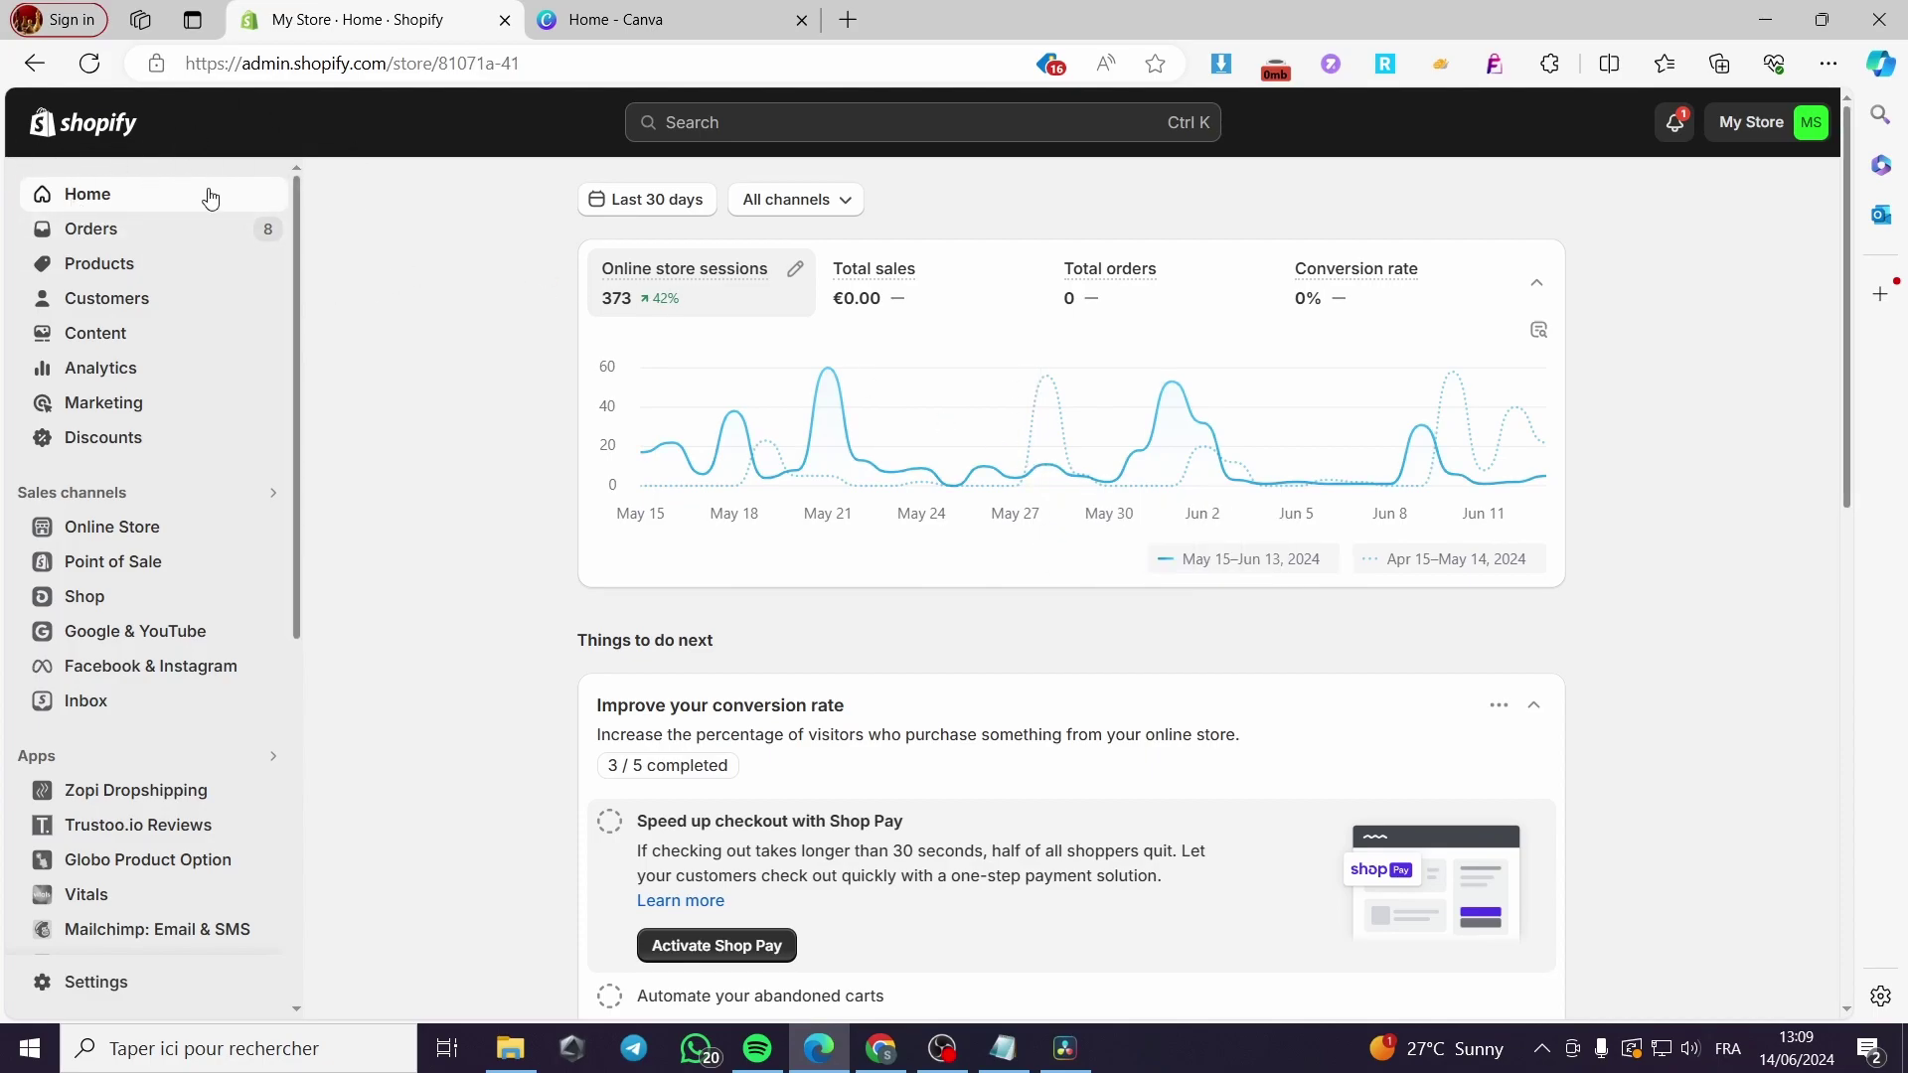
Step: Go to the Products list and search the store admin for 'bookeasy'
{"action": "scroll", "coordinate": [1585, 385], "scroll_direction": "down", "scroll_amount": 1}
{"action": "scroll", "coordinate": [1585, 385], "scroll_direction": "down", "scroll_amount": 2}
{"action": "scroll", "coordinate": [771, 626], "scroll_direction": "up", "scroll_amount": 4}
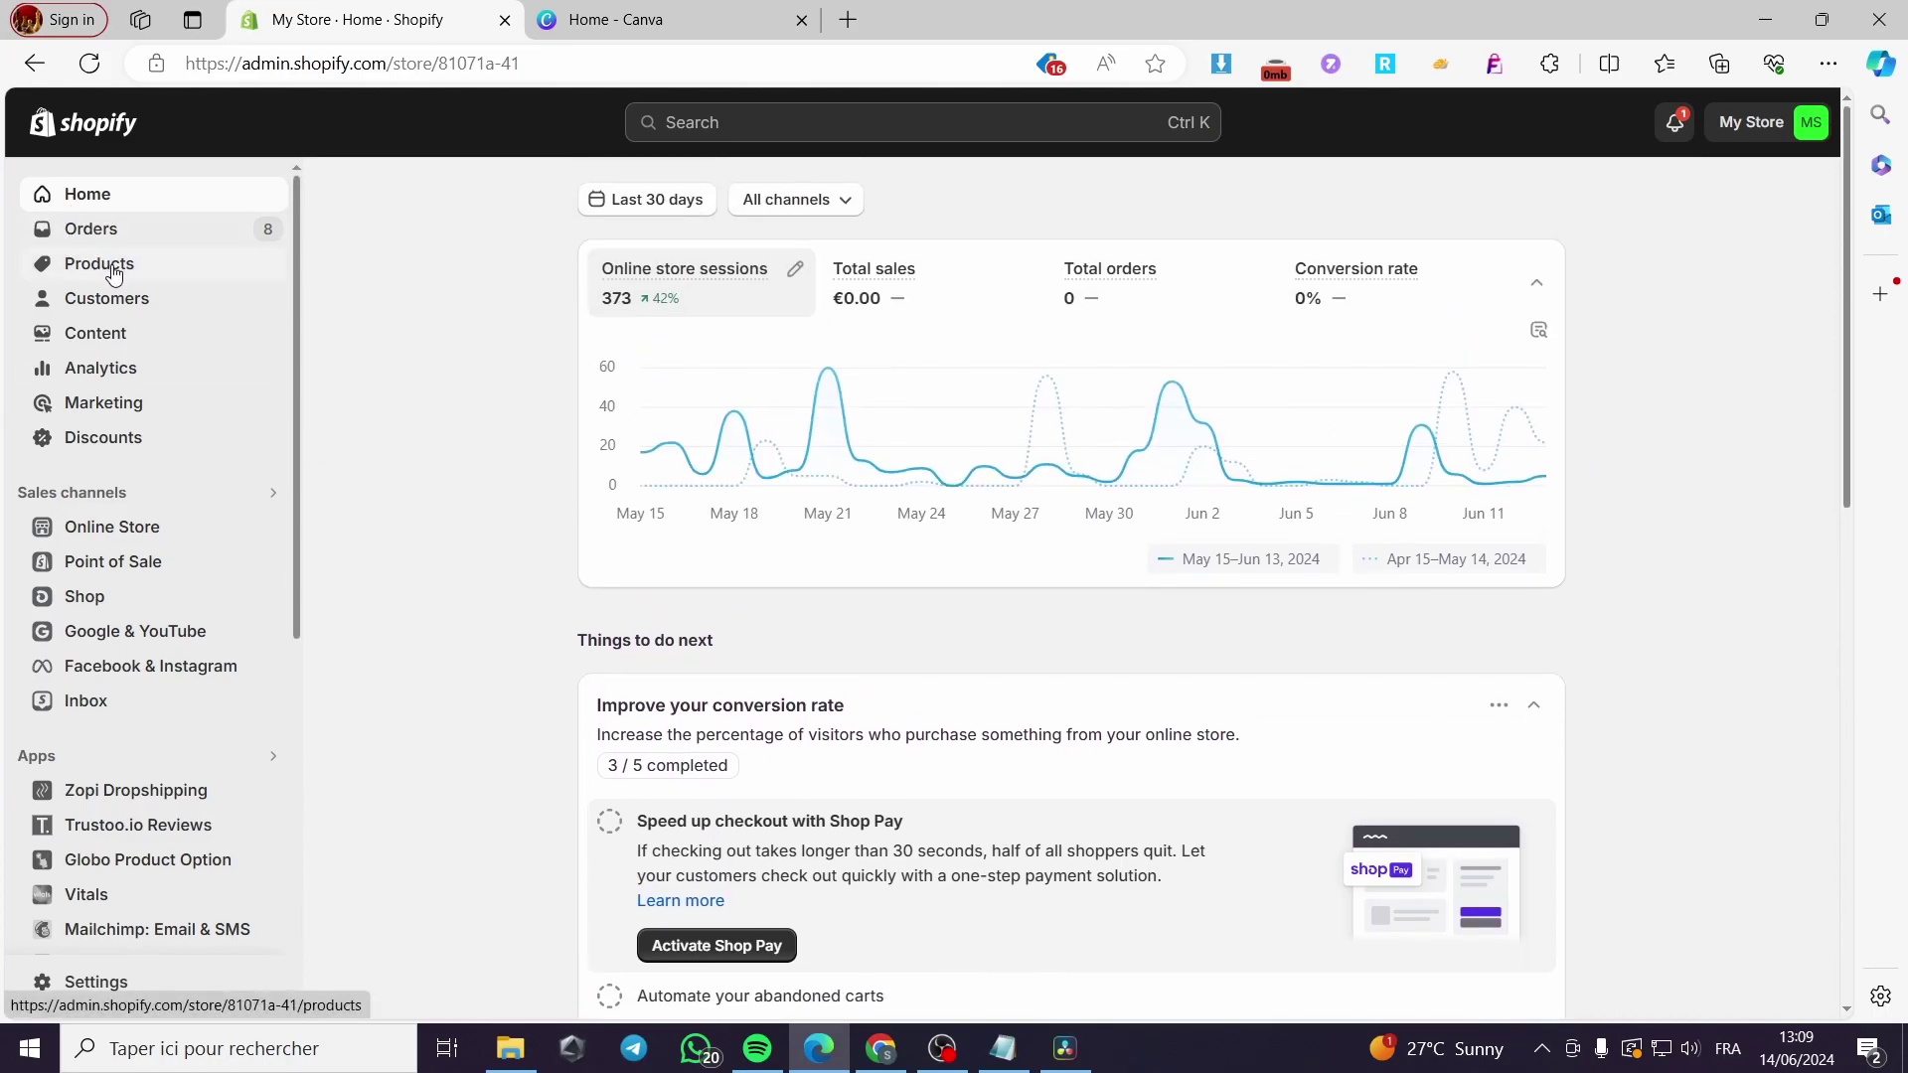
{"action": "left_click", "coordinate": [113, 268]}
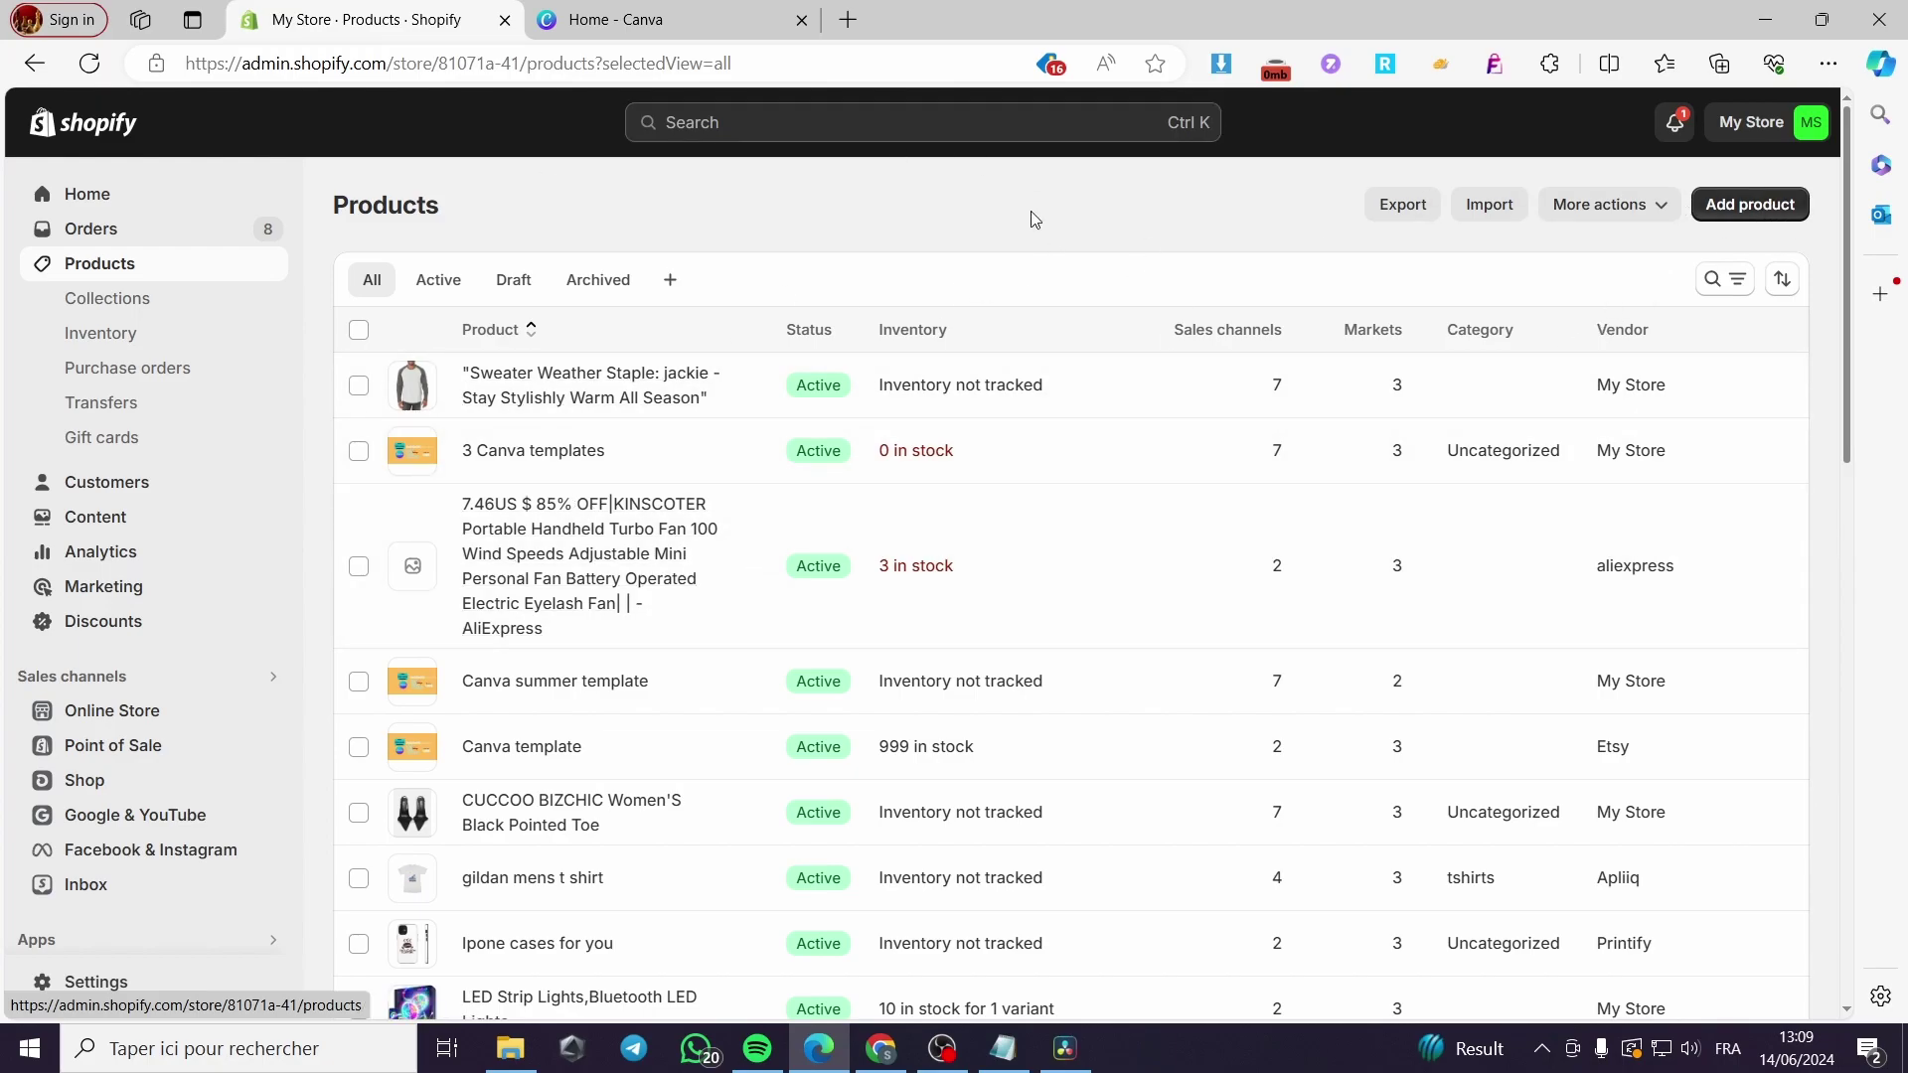
{"action": "left_click", "coordinate": [737, 124]}
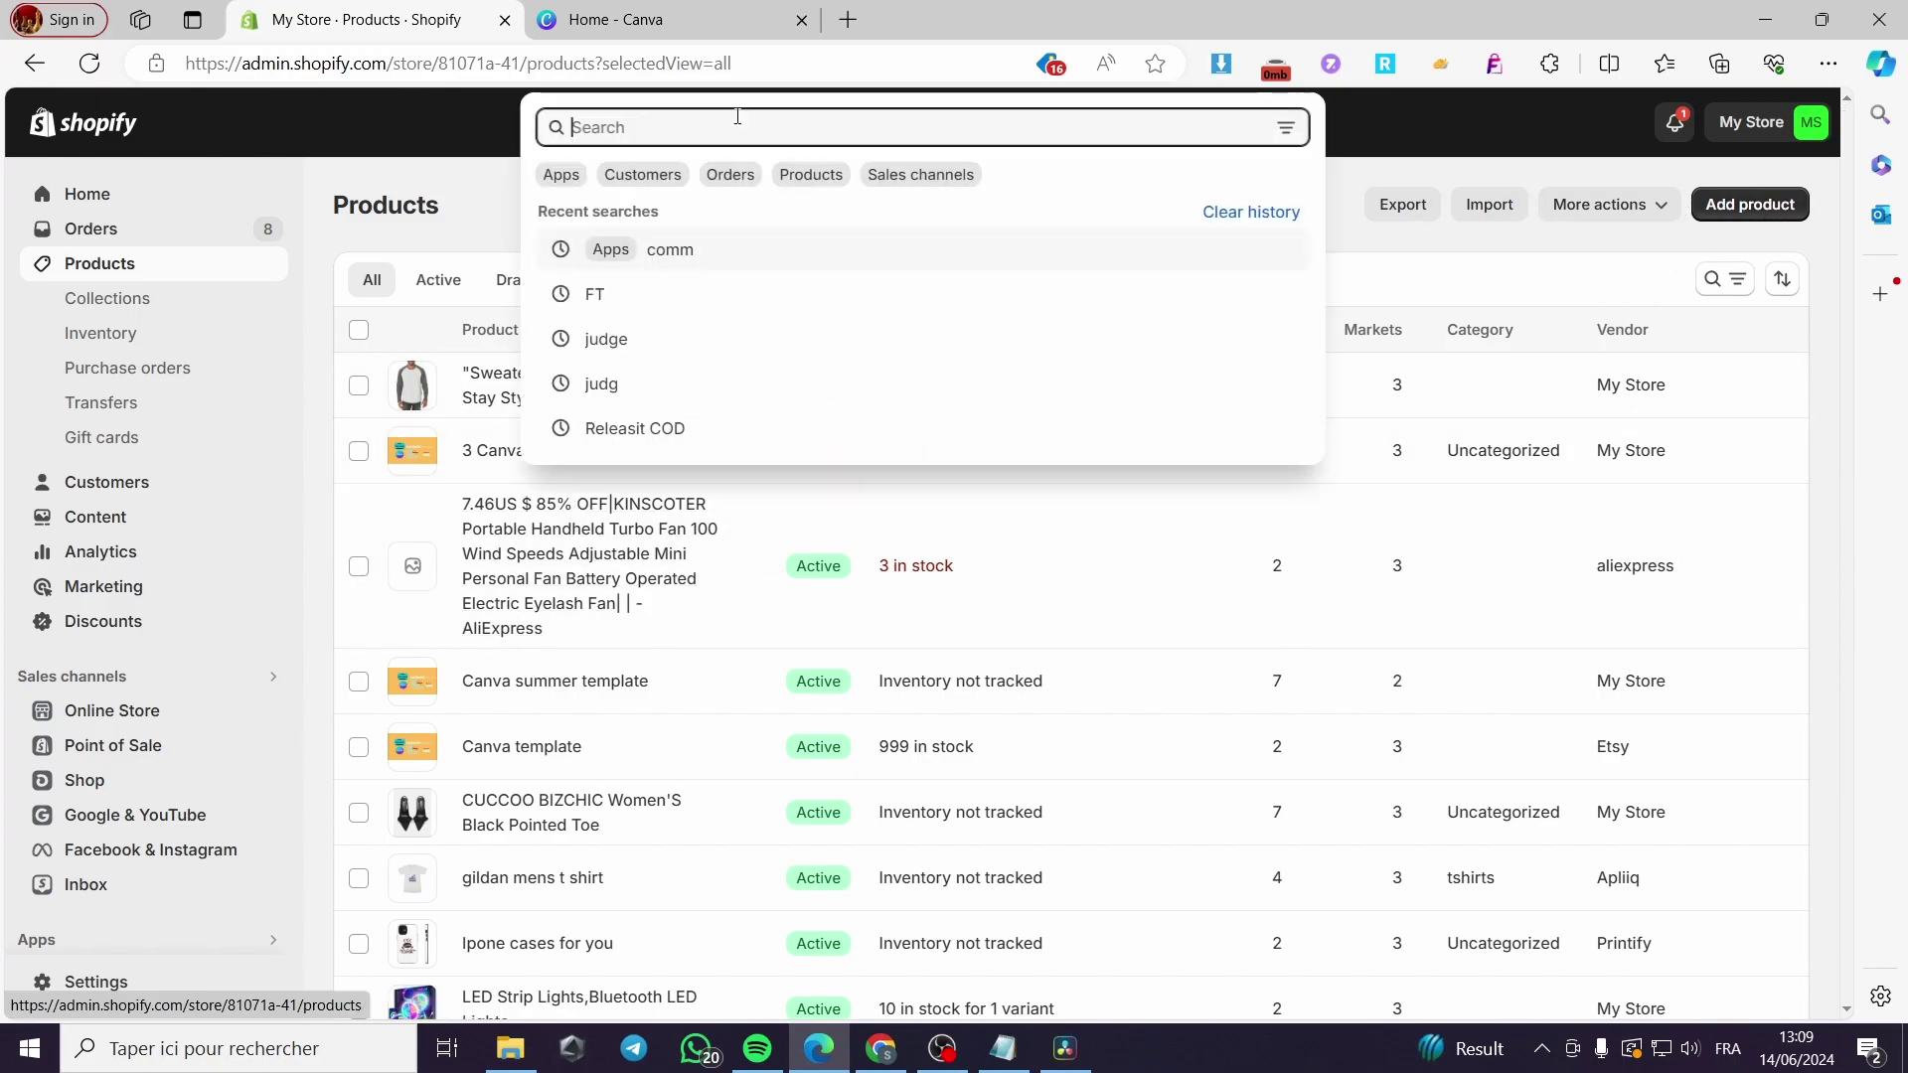
{"action": "type", "text": "b"}
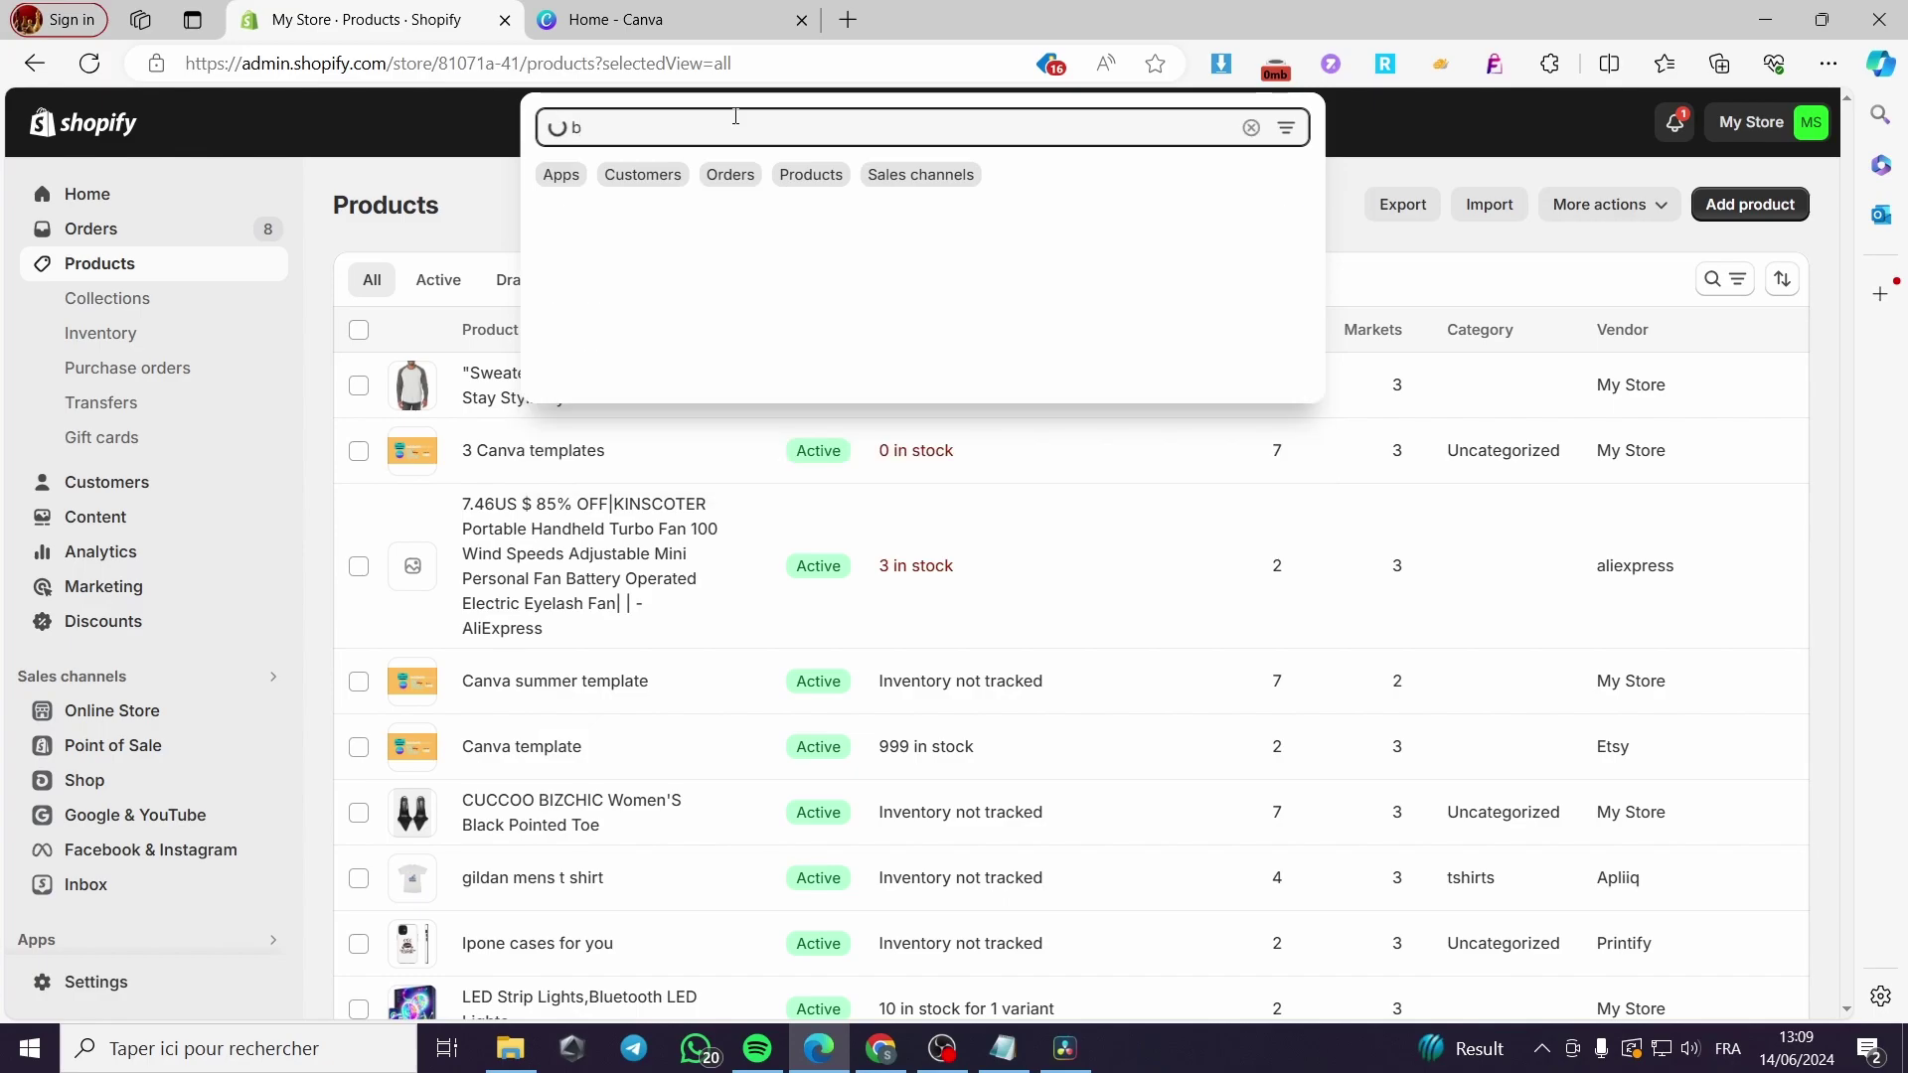
{"action": "type", "text": "ookeasy"}
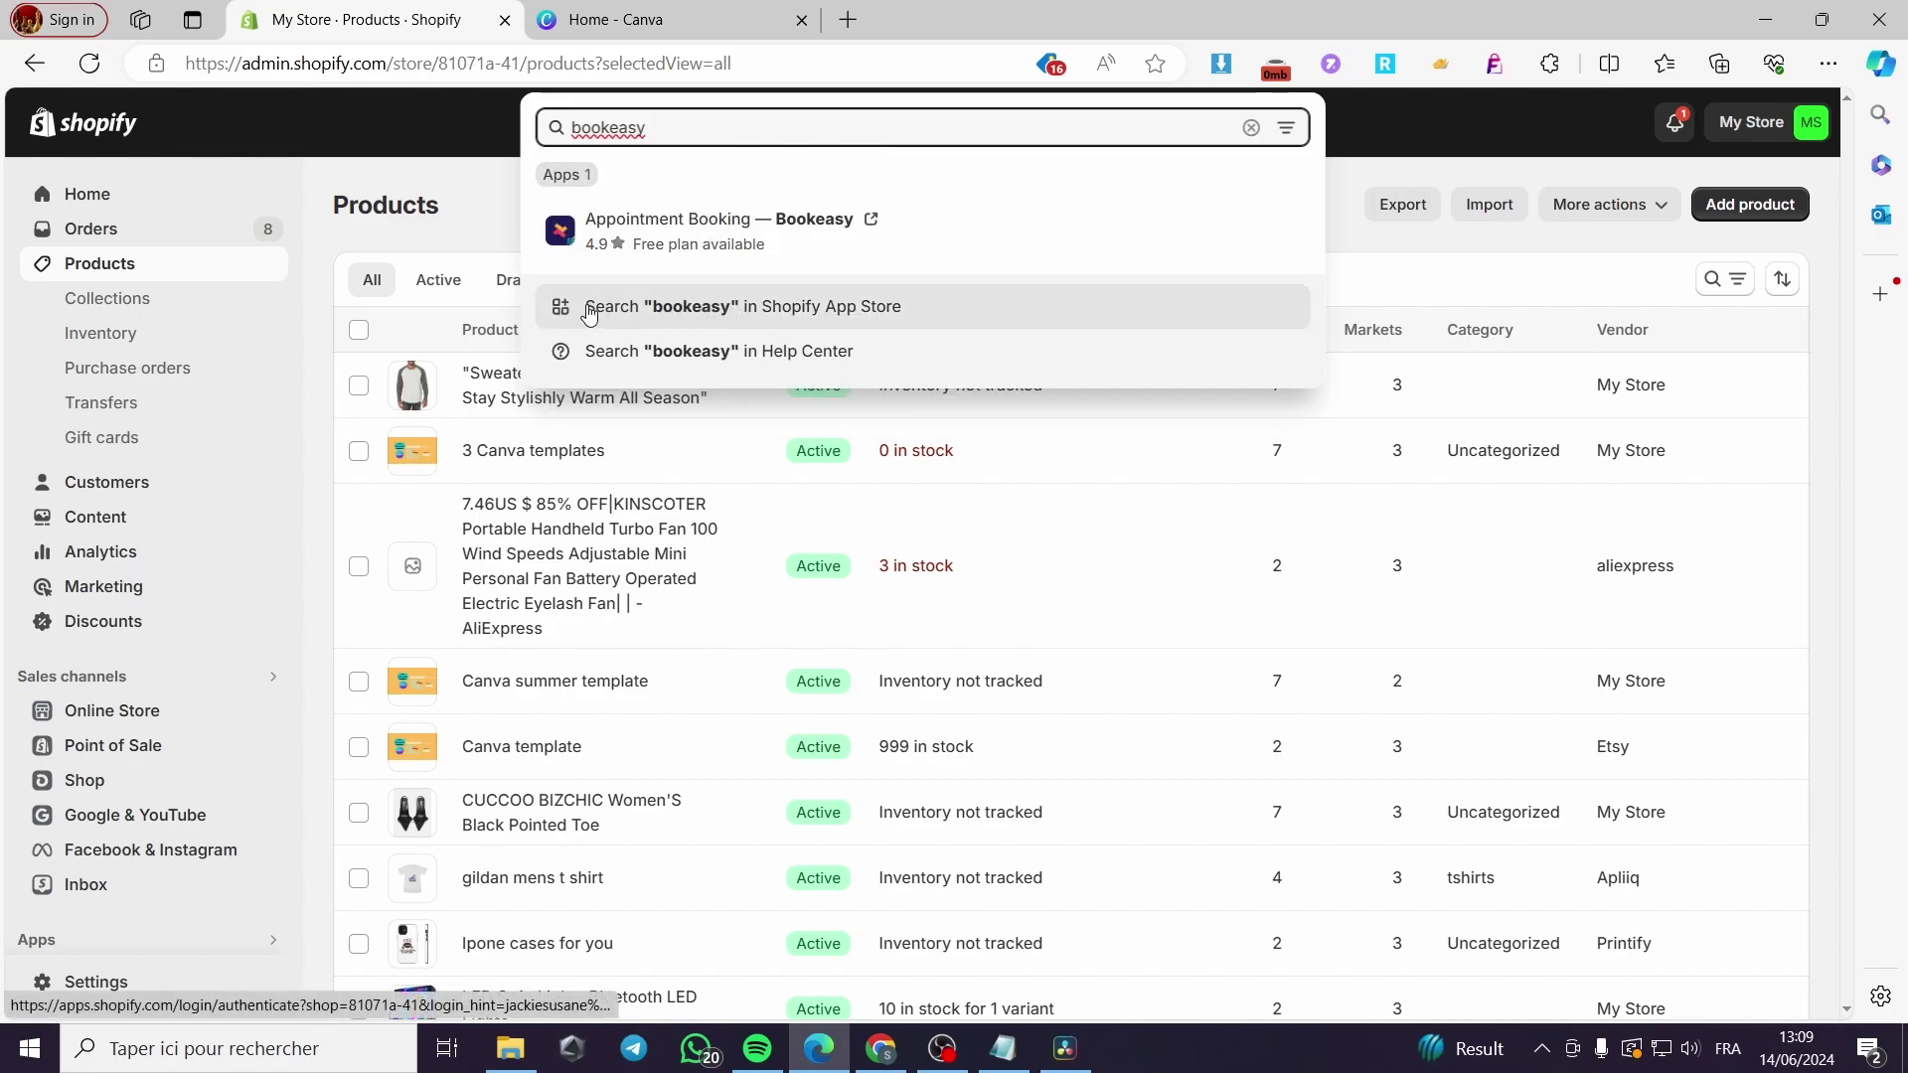
Step: Find Appointment Booking — Bookeasy in the Shopify App Store and install it on the store
{"action": "left_click", "coordinate": [755, 308]}
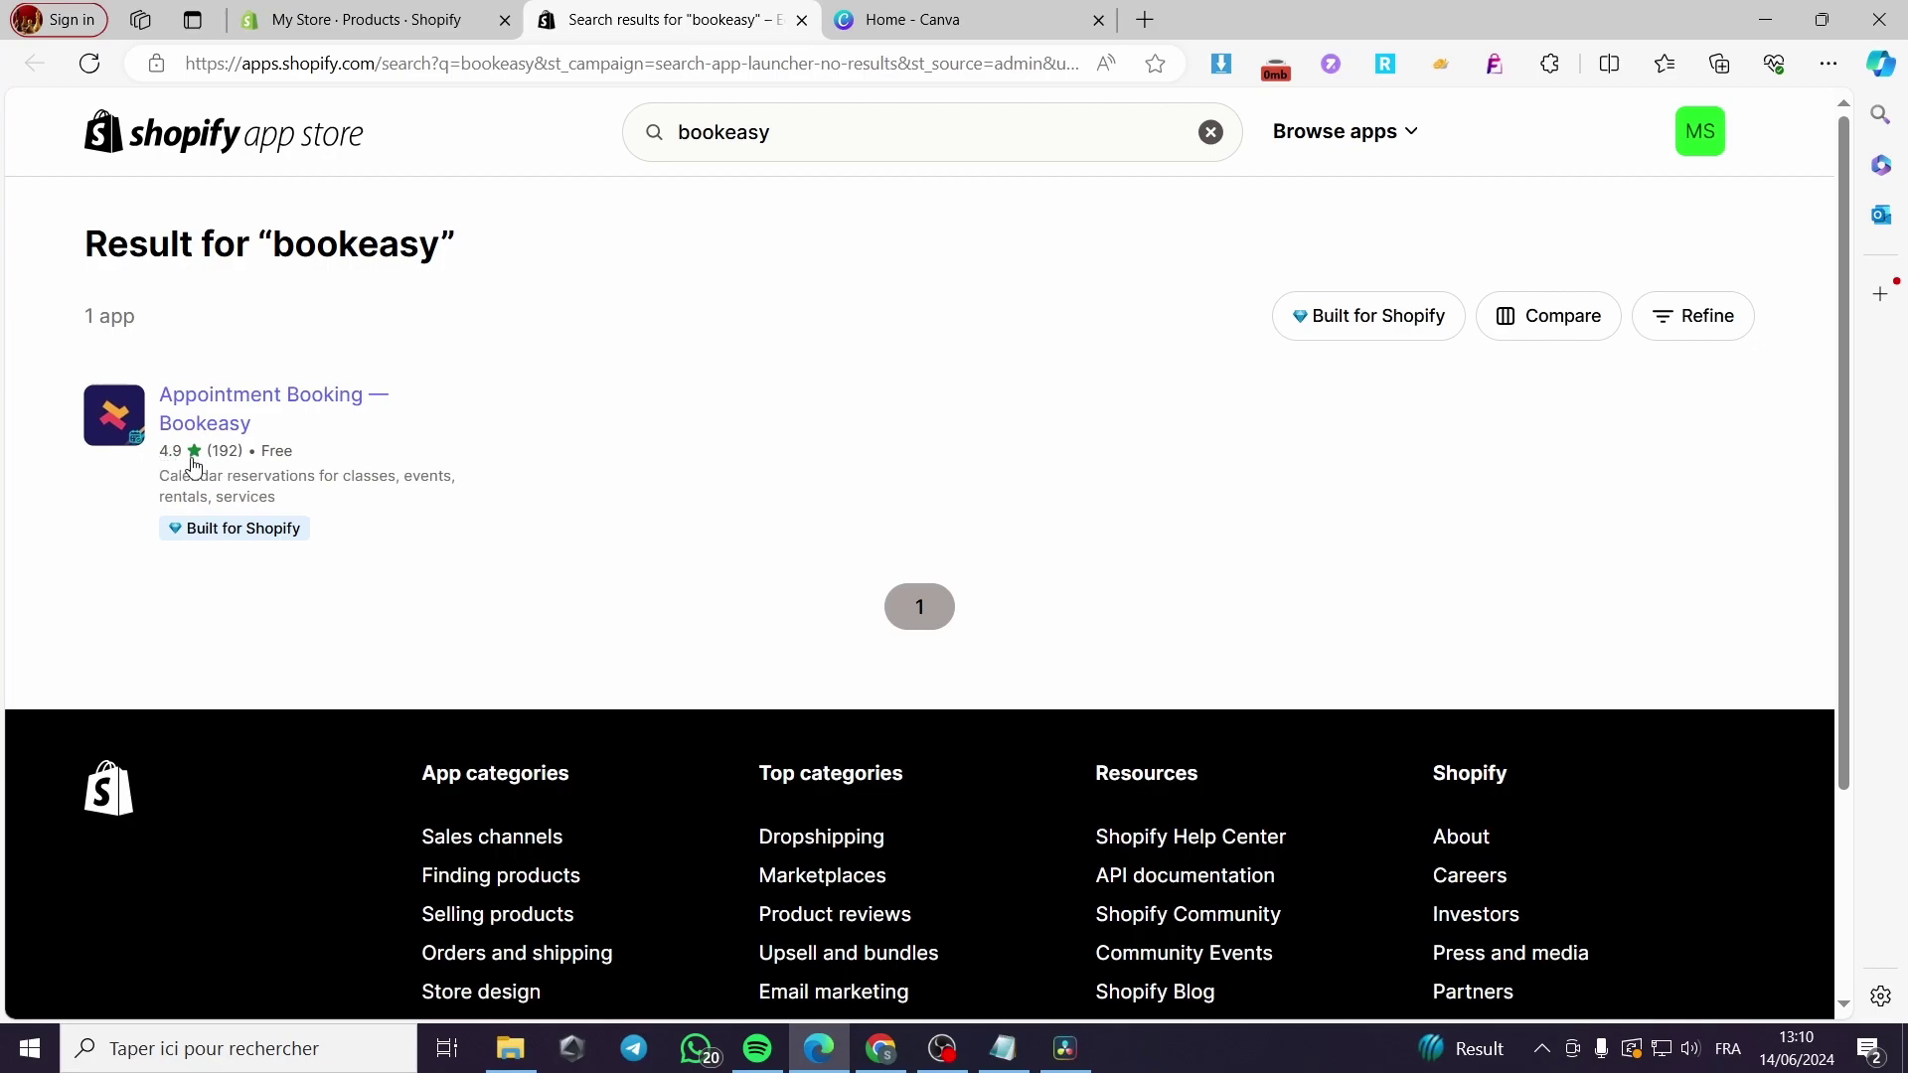
{"action": "left_click", "coordinate": [213, 412]}
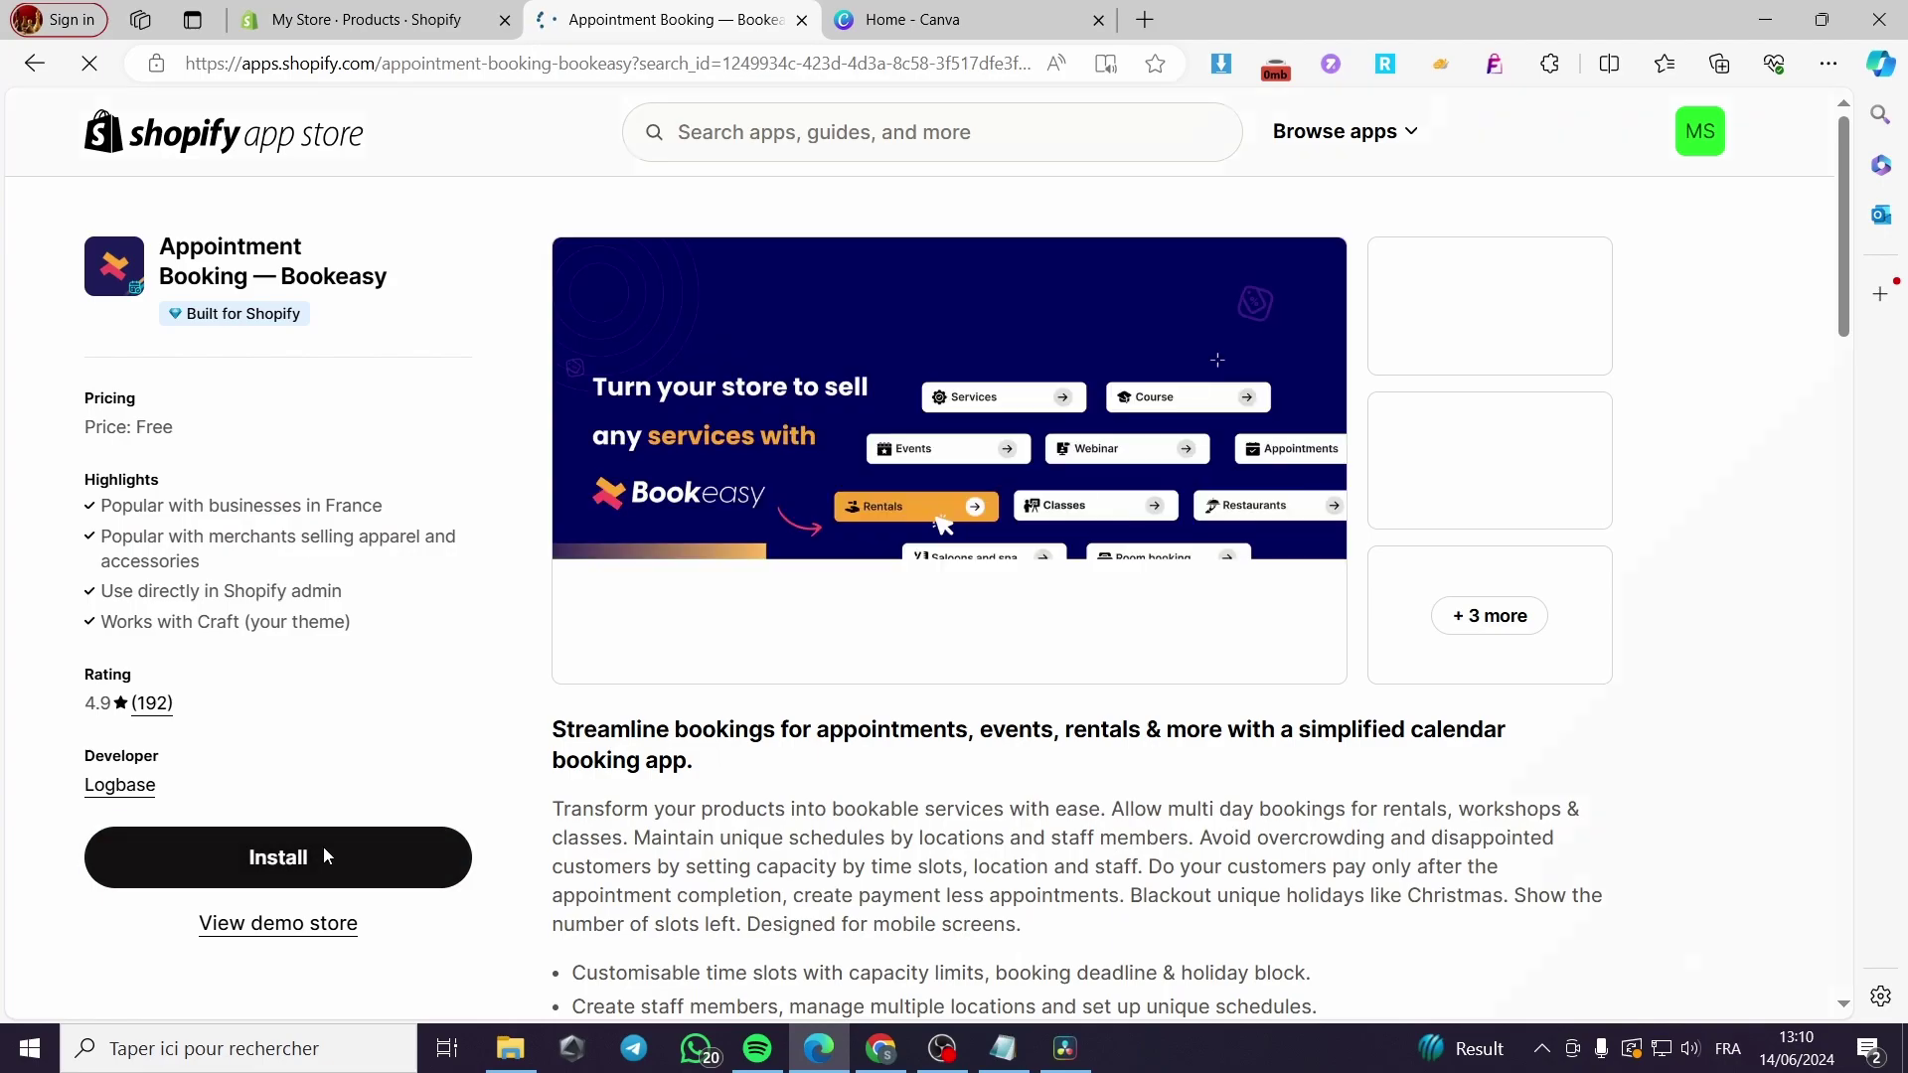
{"action": "left_click", "coordinate": [324, 847]}
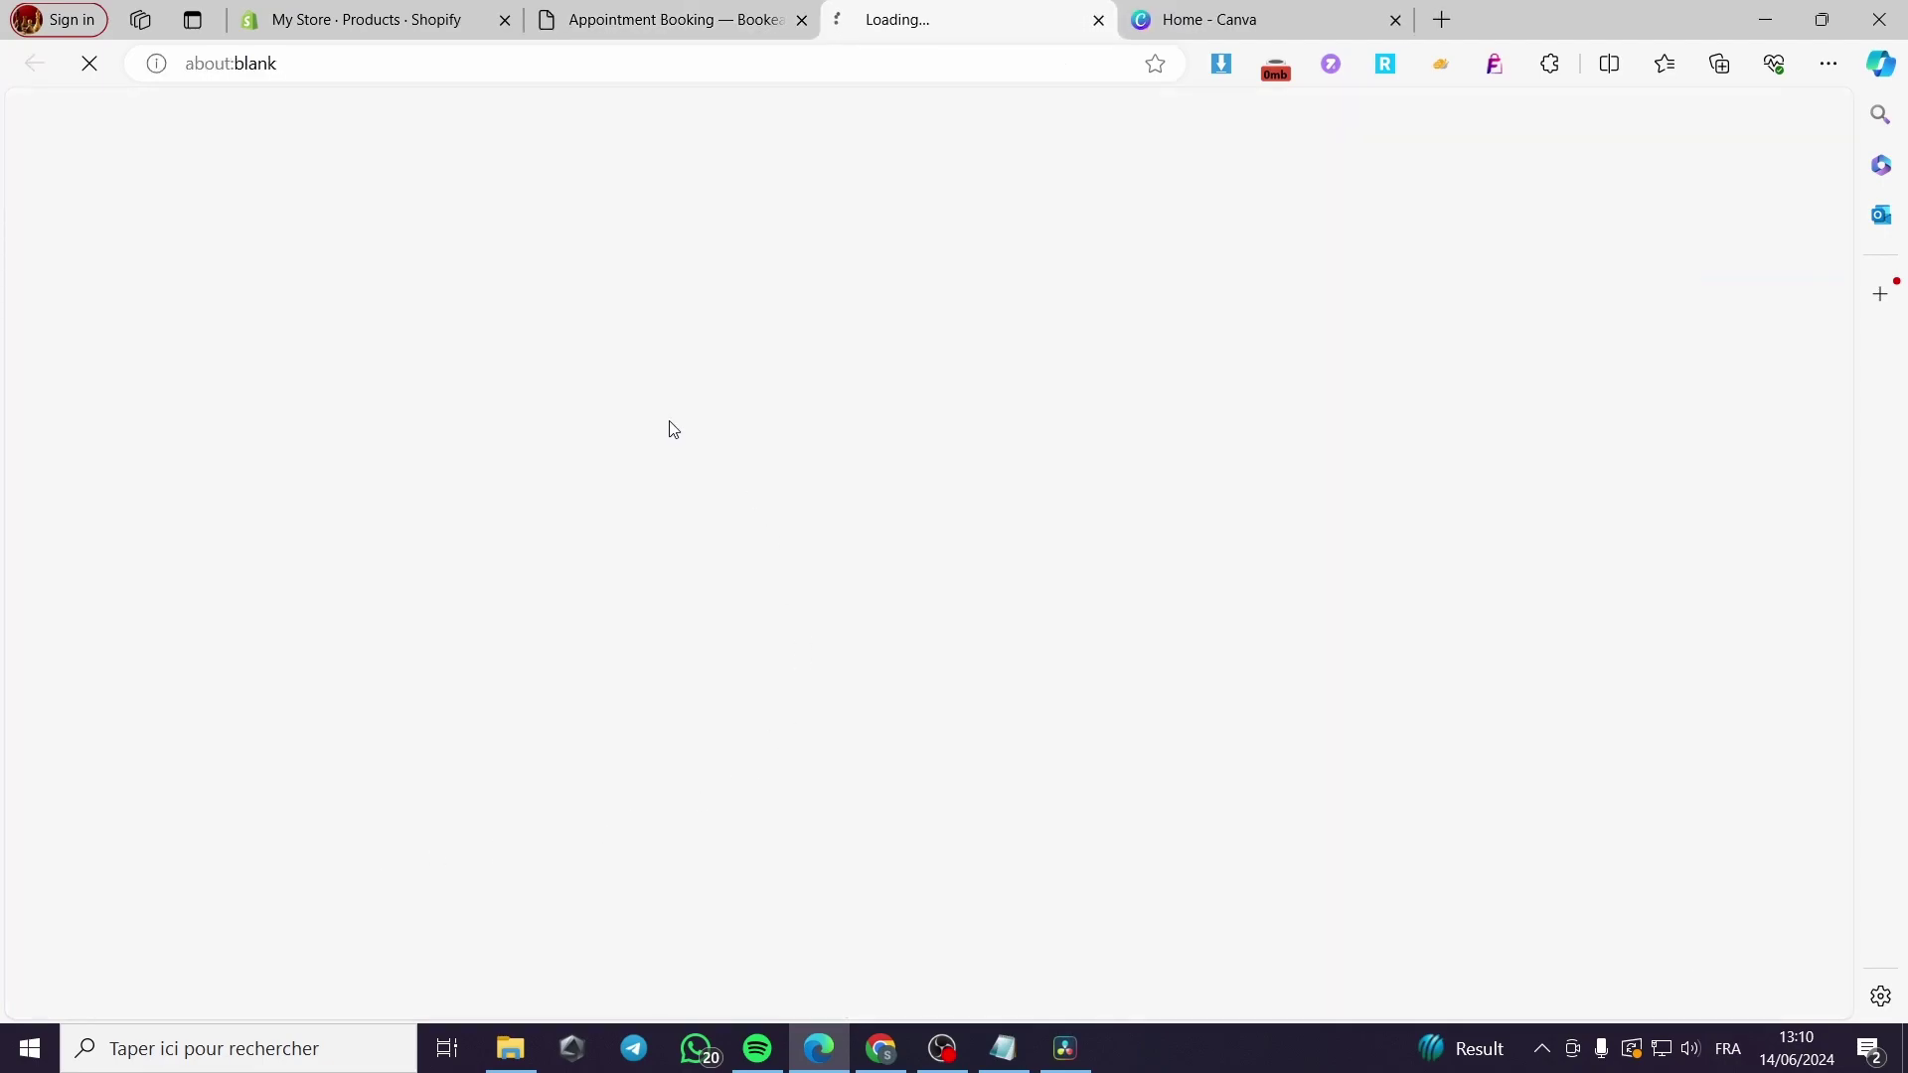
{"action": "left_click", "coordinate": [802, 20]}
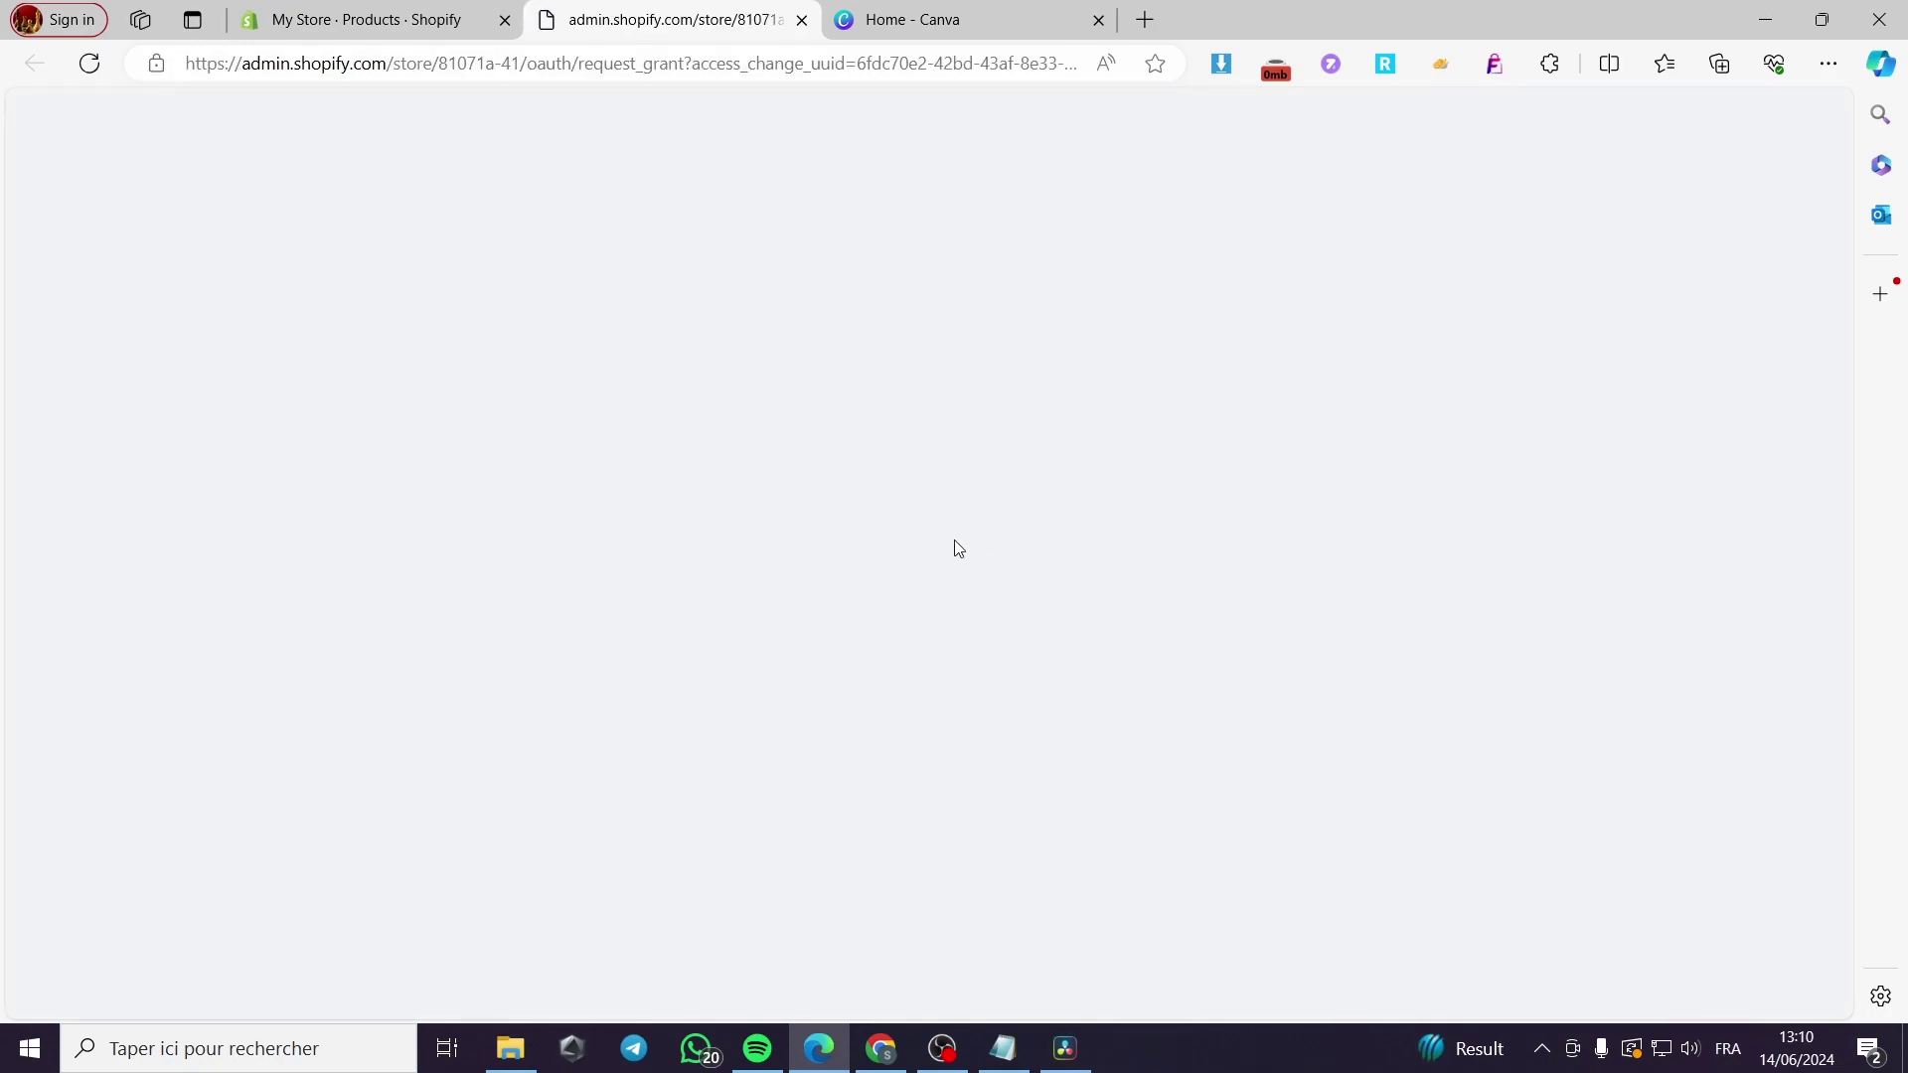
{"action": "left_click", "coordinate": [1390, 668]}
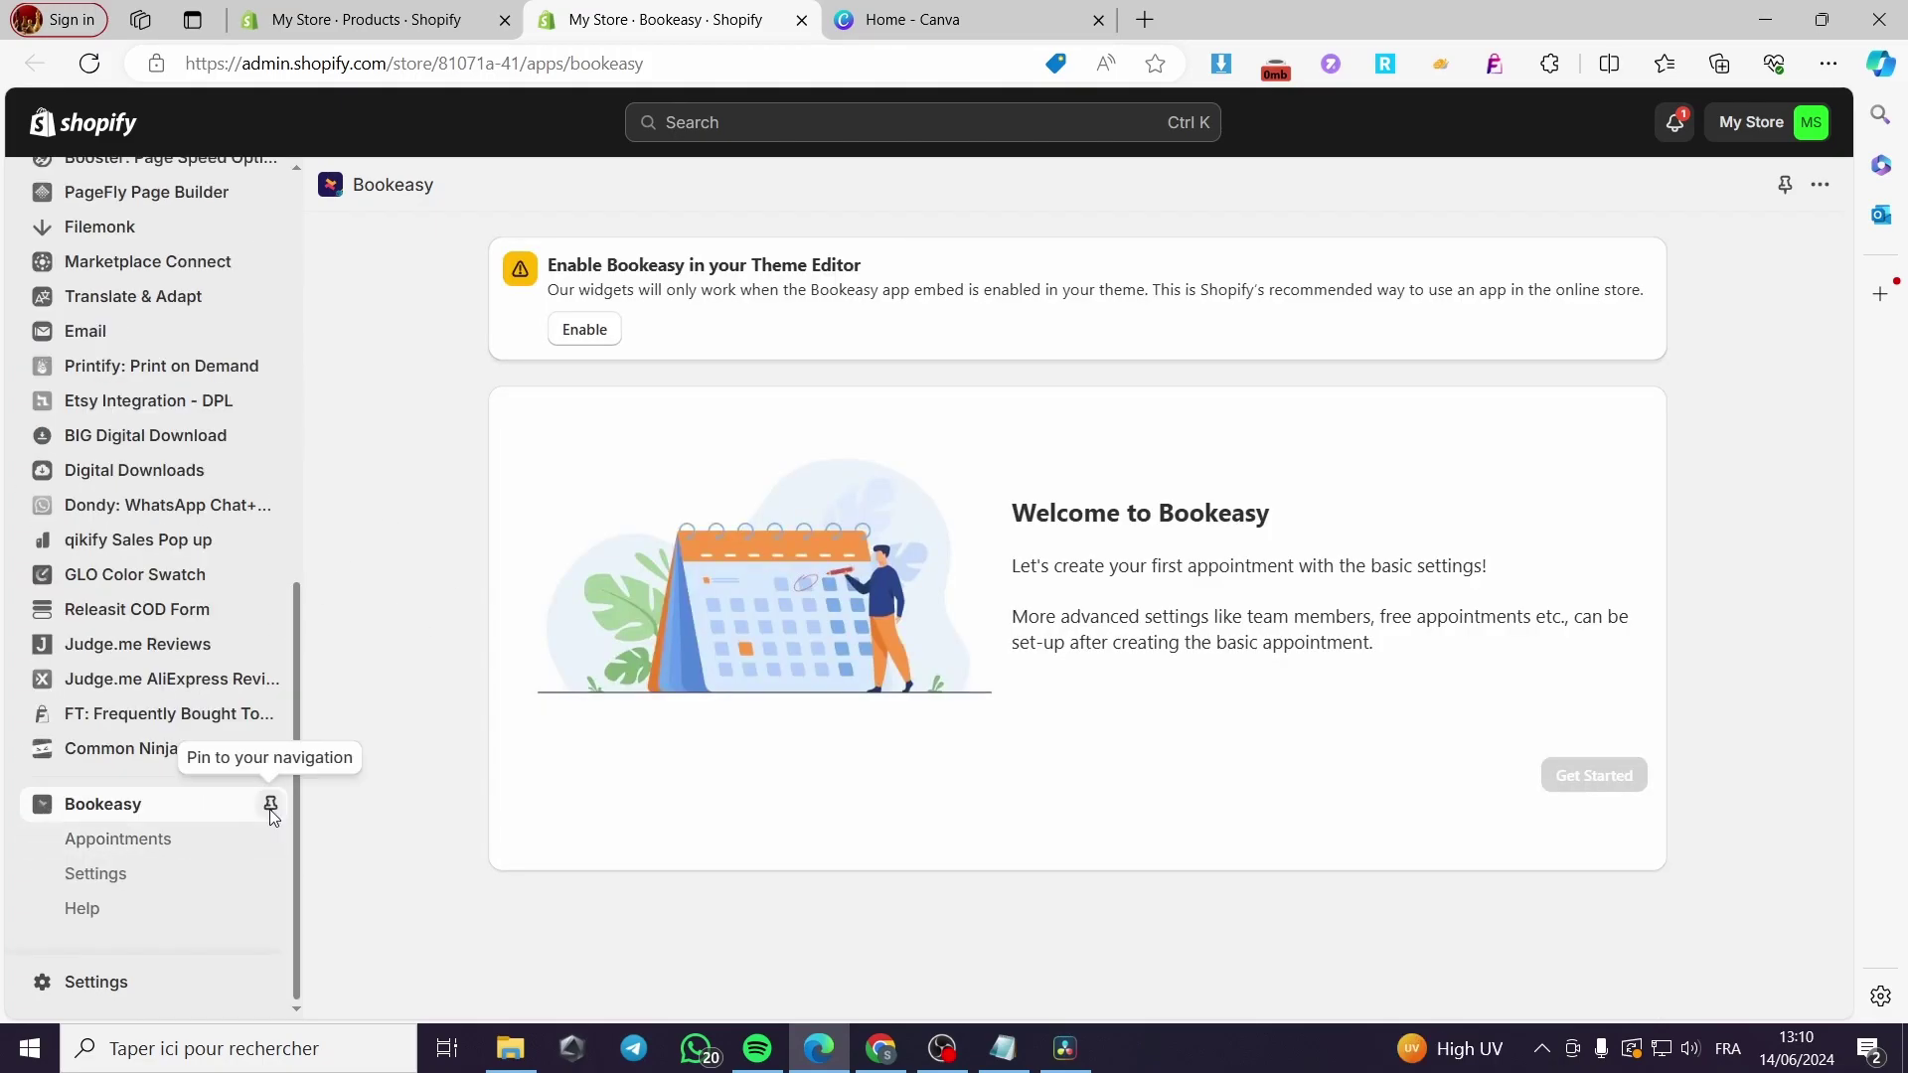
Step: Pin Bookeasy to the admin navigation and enable and save its app embed in the Craft theme
{"action": "left_click", "coordinate": [271, 806]}
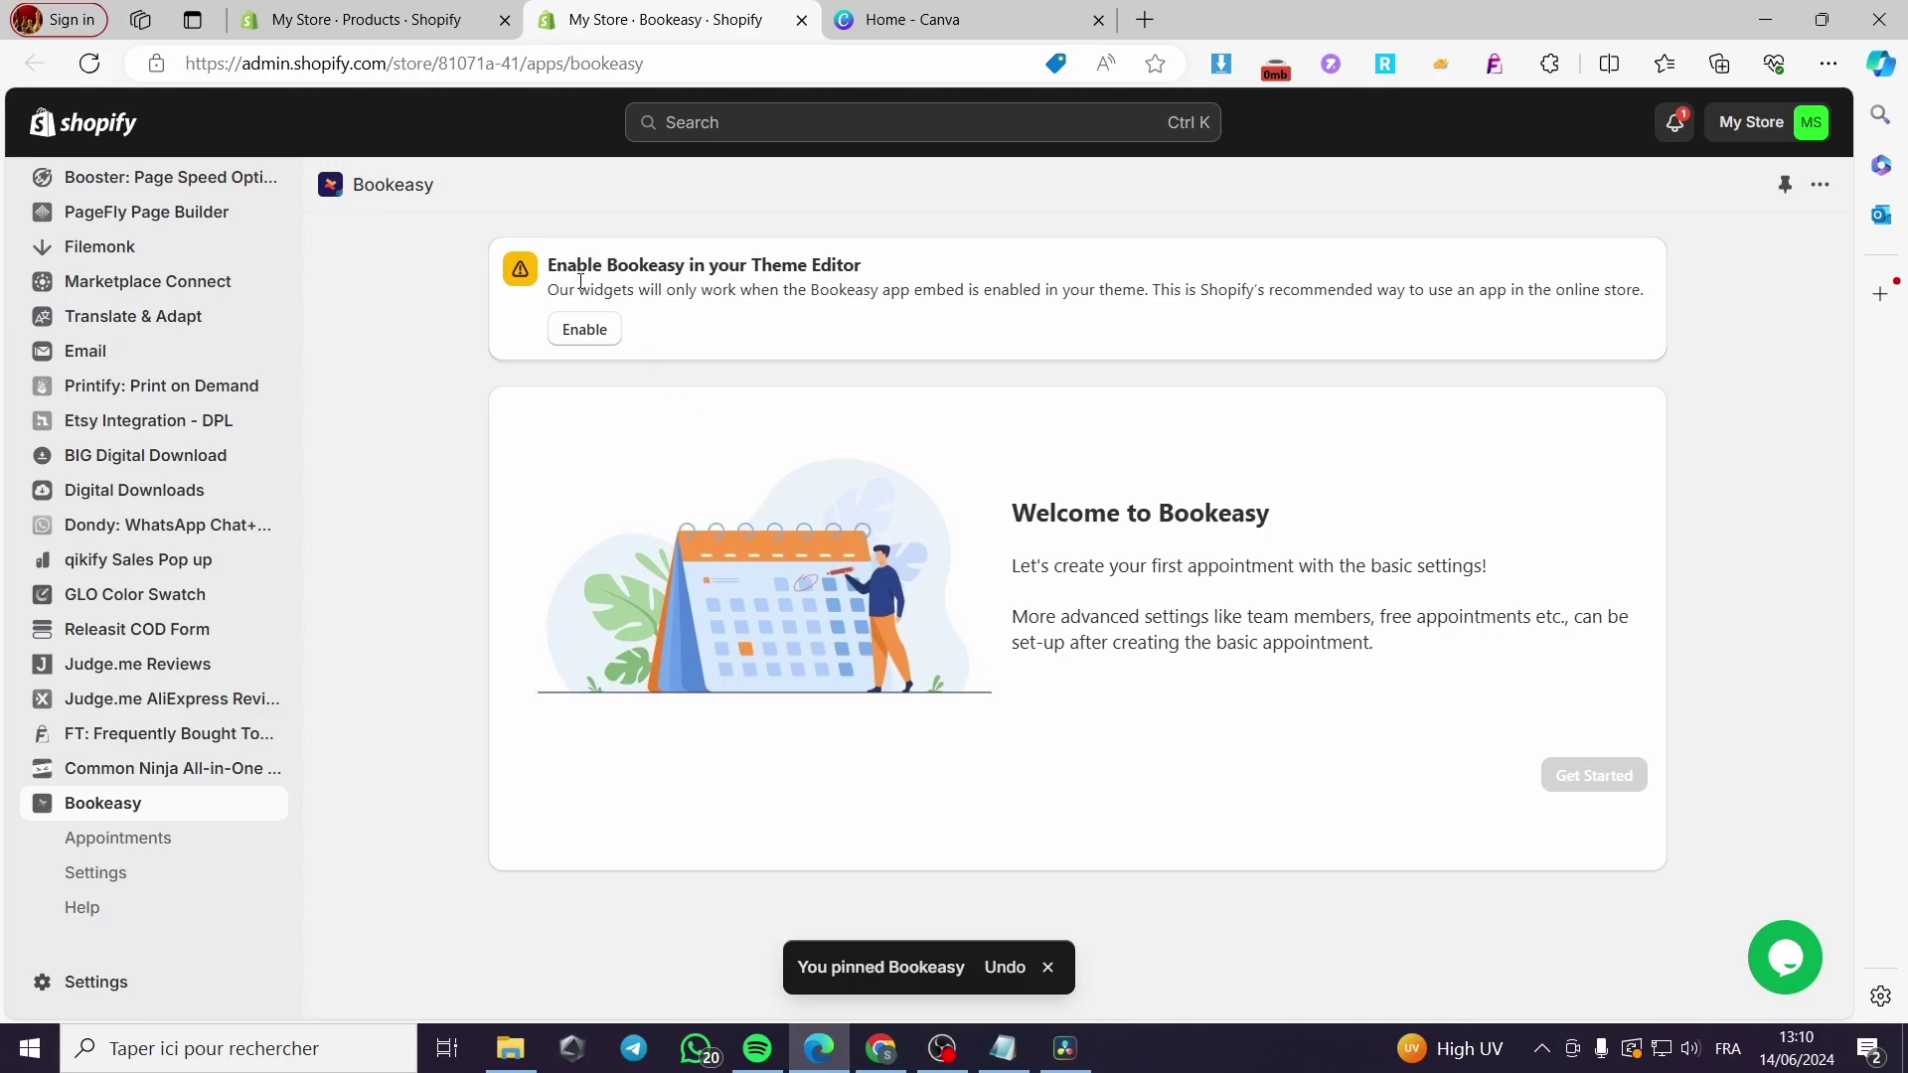
{"action": "left_click", "coordinate": [595, 332]}
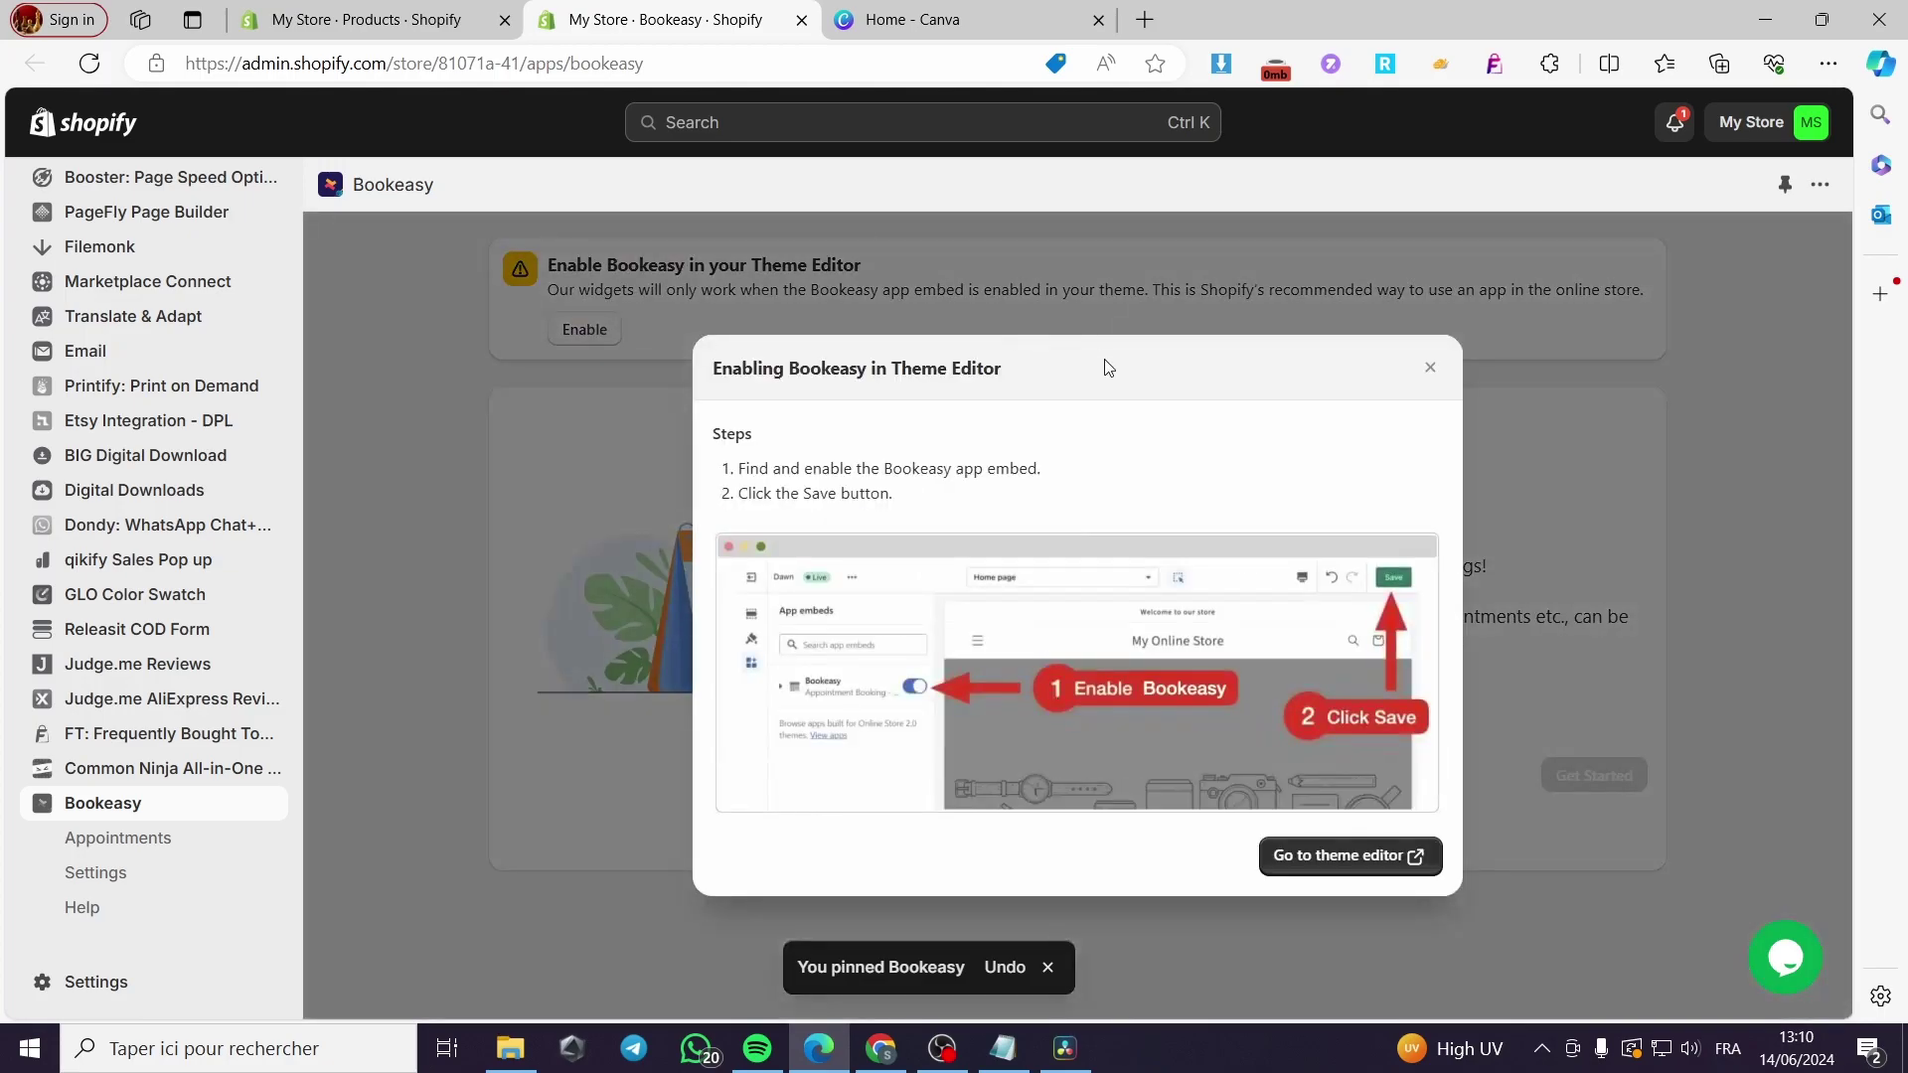
{"action": "left_click", "coordinate": [1337, 860]}
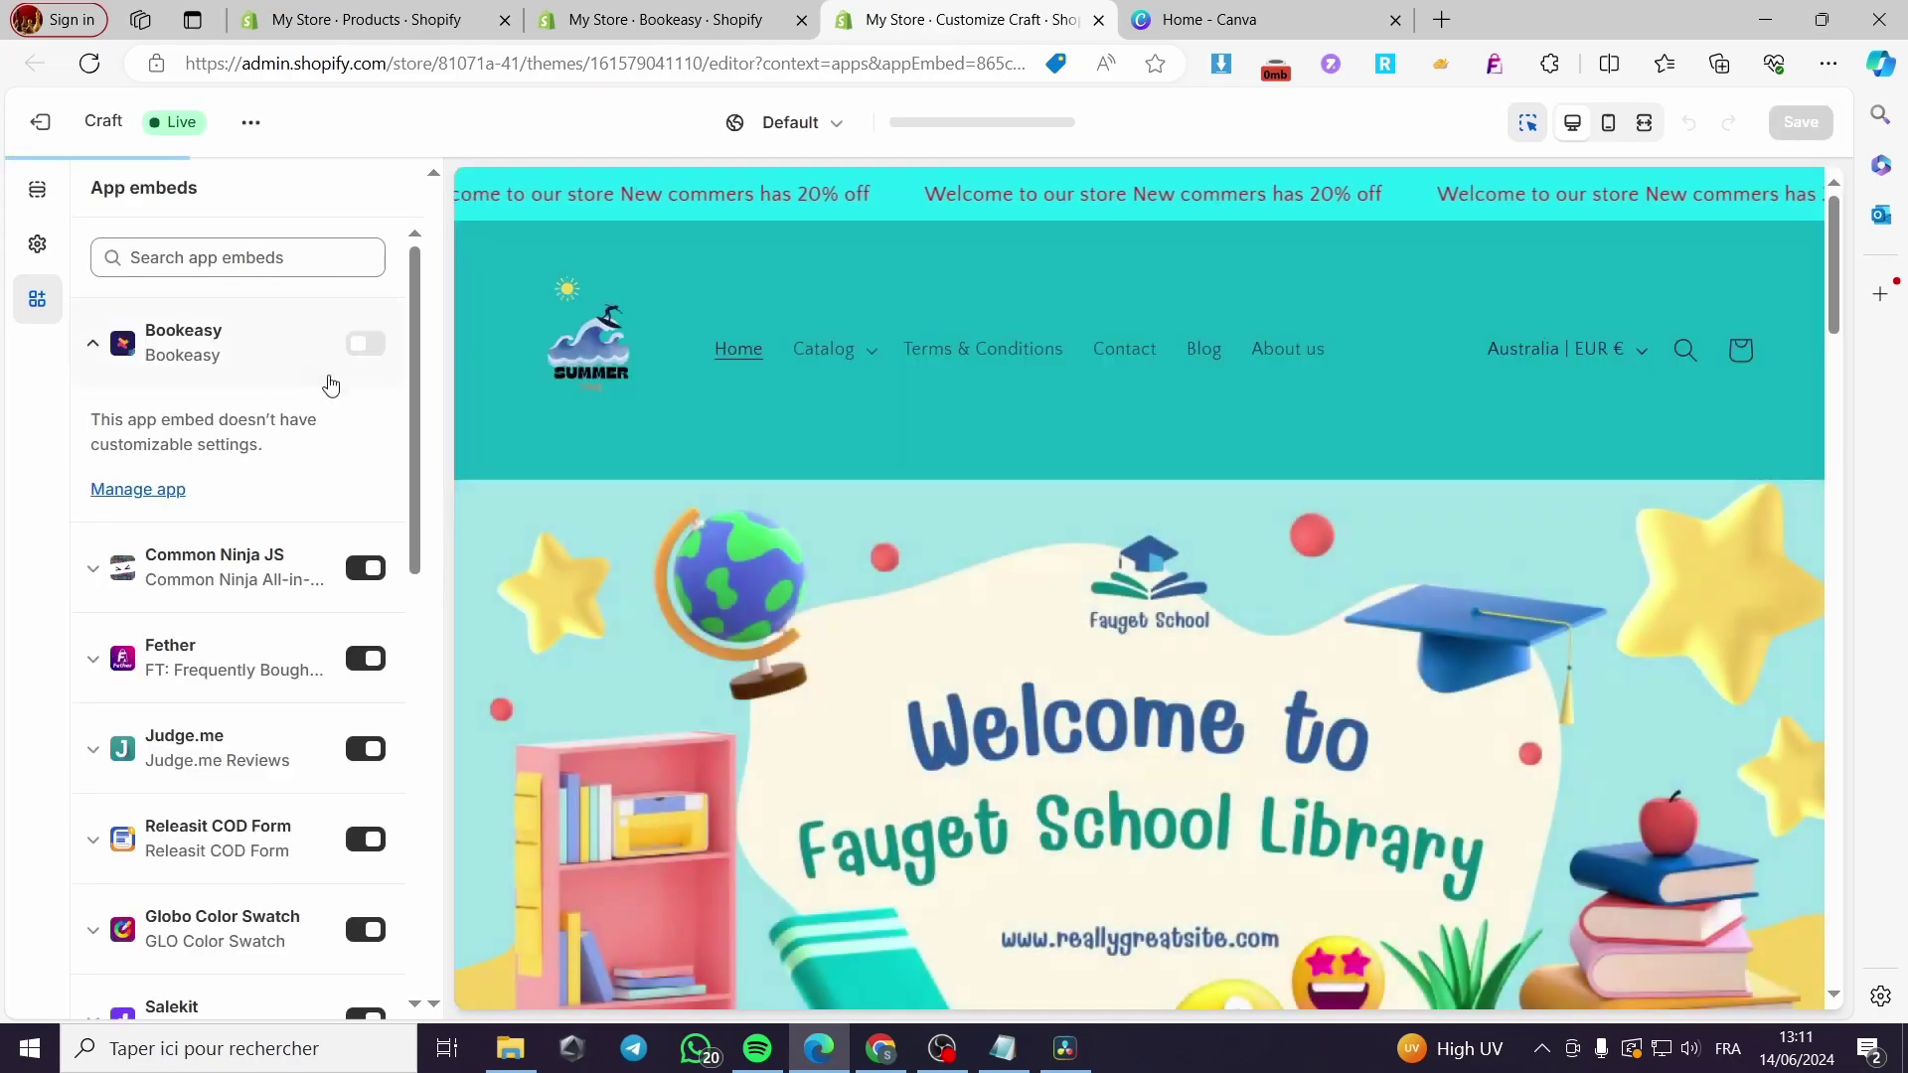
{"action": "left_click", "coordinate": [364, 350]}
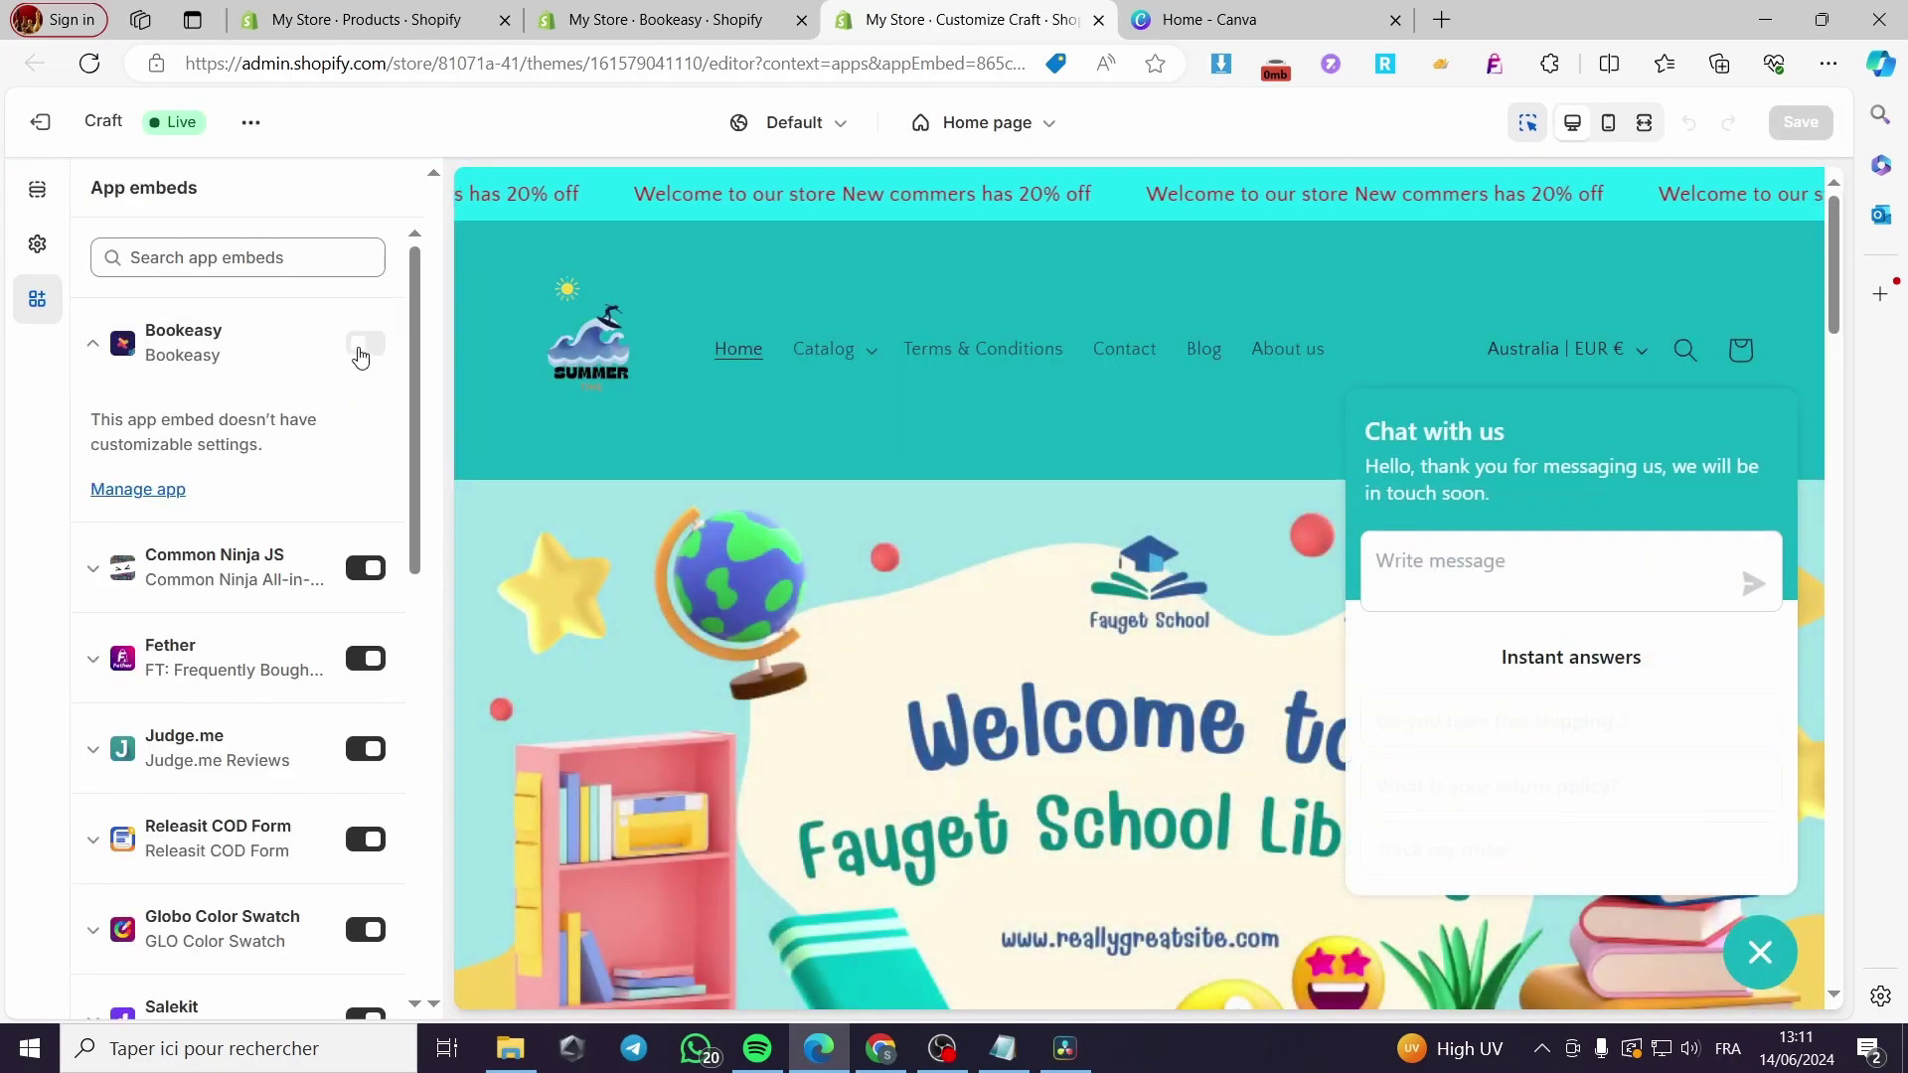
{"action": "left_click", "coordinate": [1738, 984]}
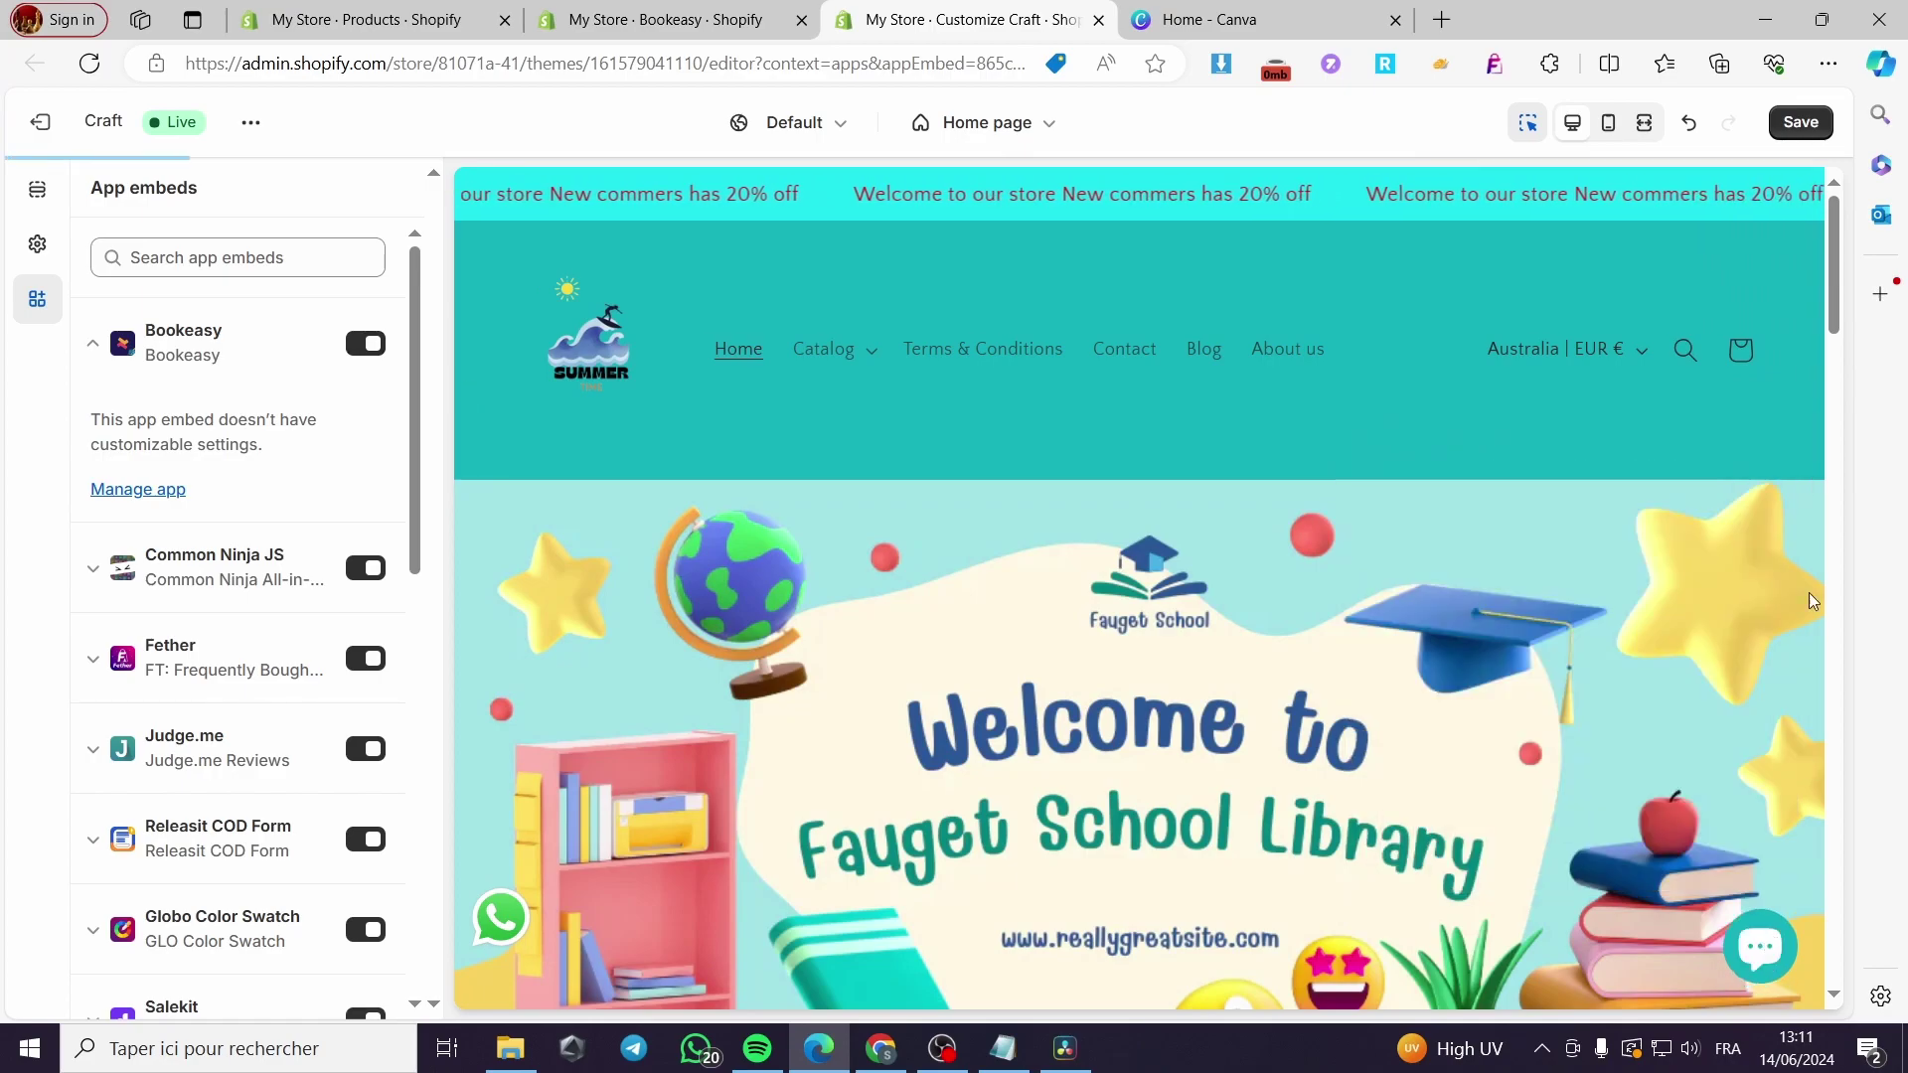
{"action": "left_click", "coordinate": [1799, 121]}
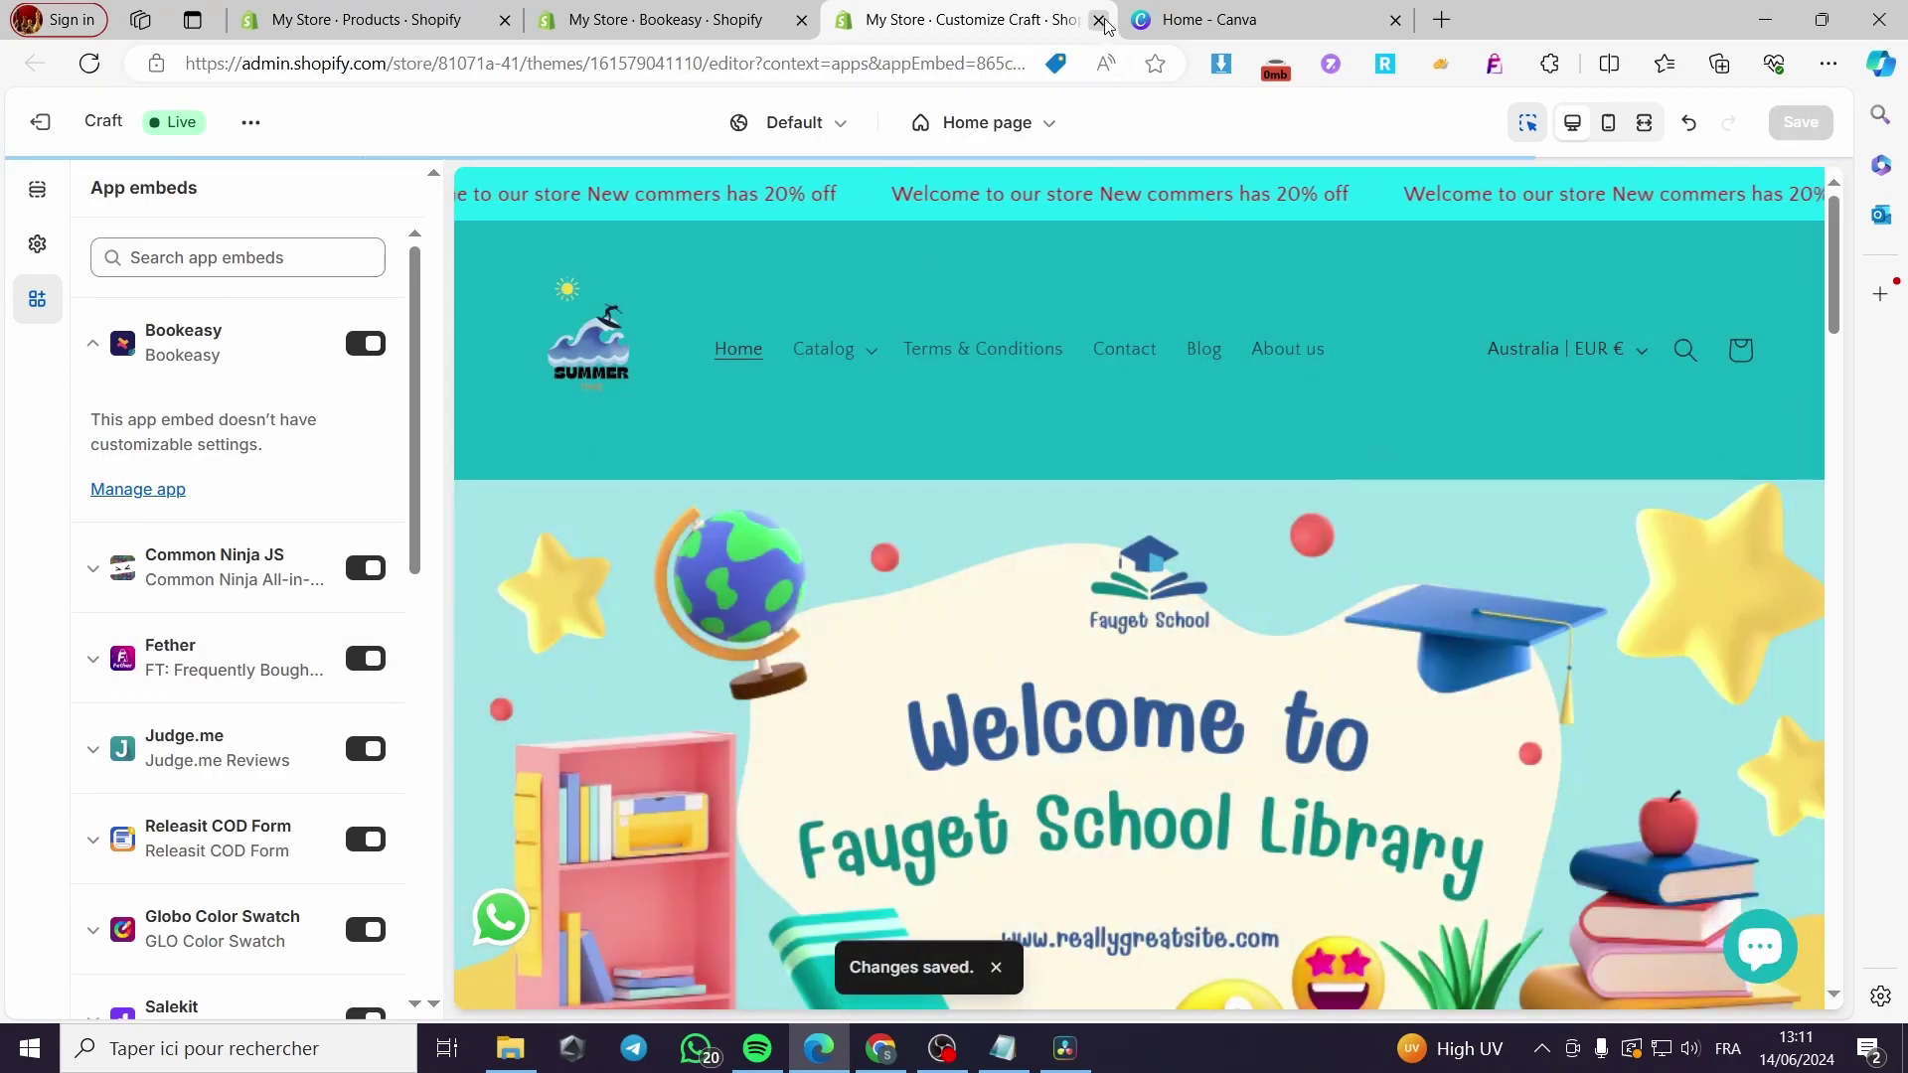
{"action": "left_click", "coordinate": [1099, 20]}
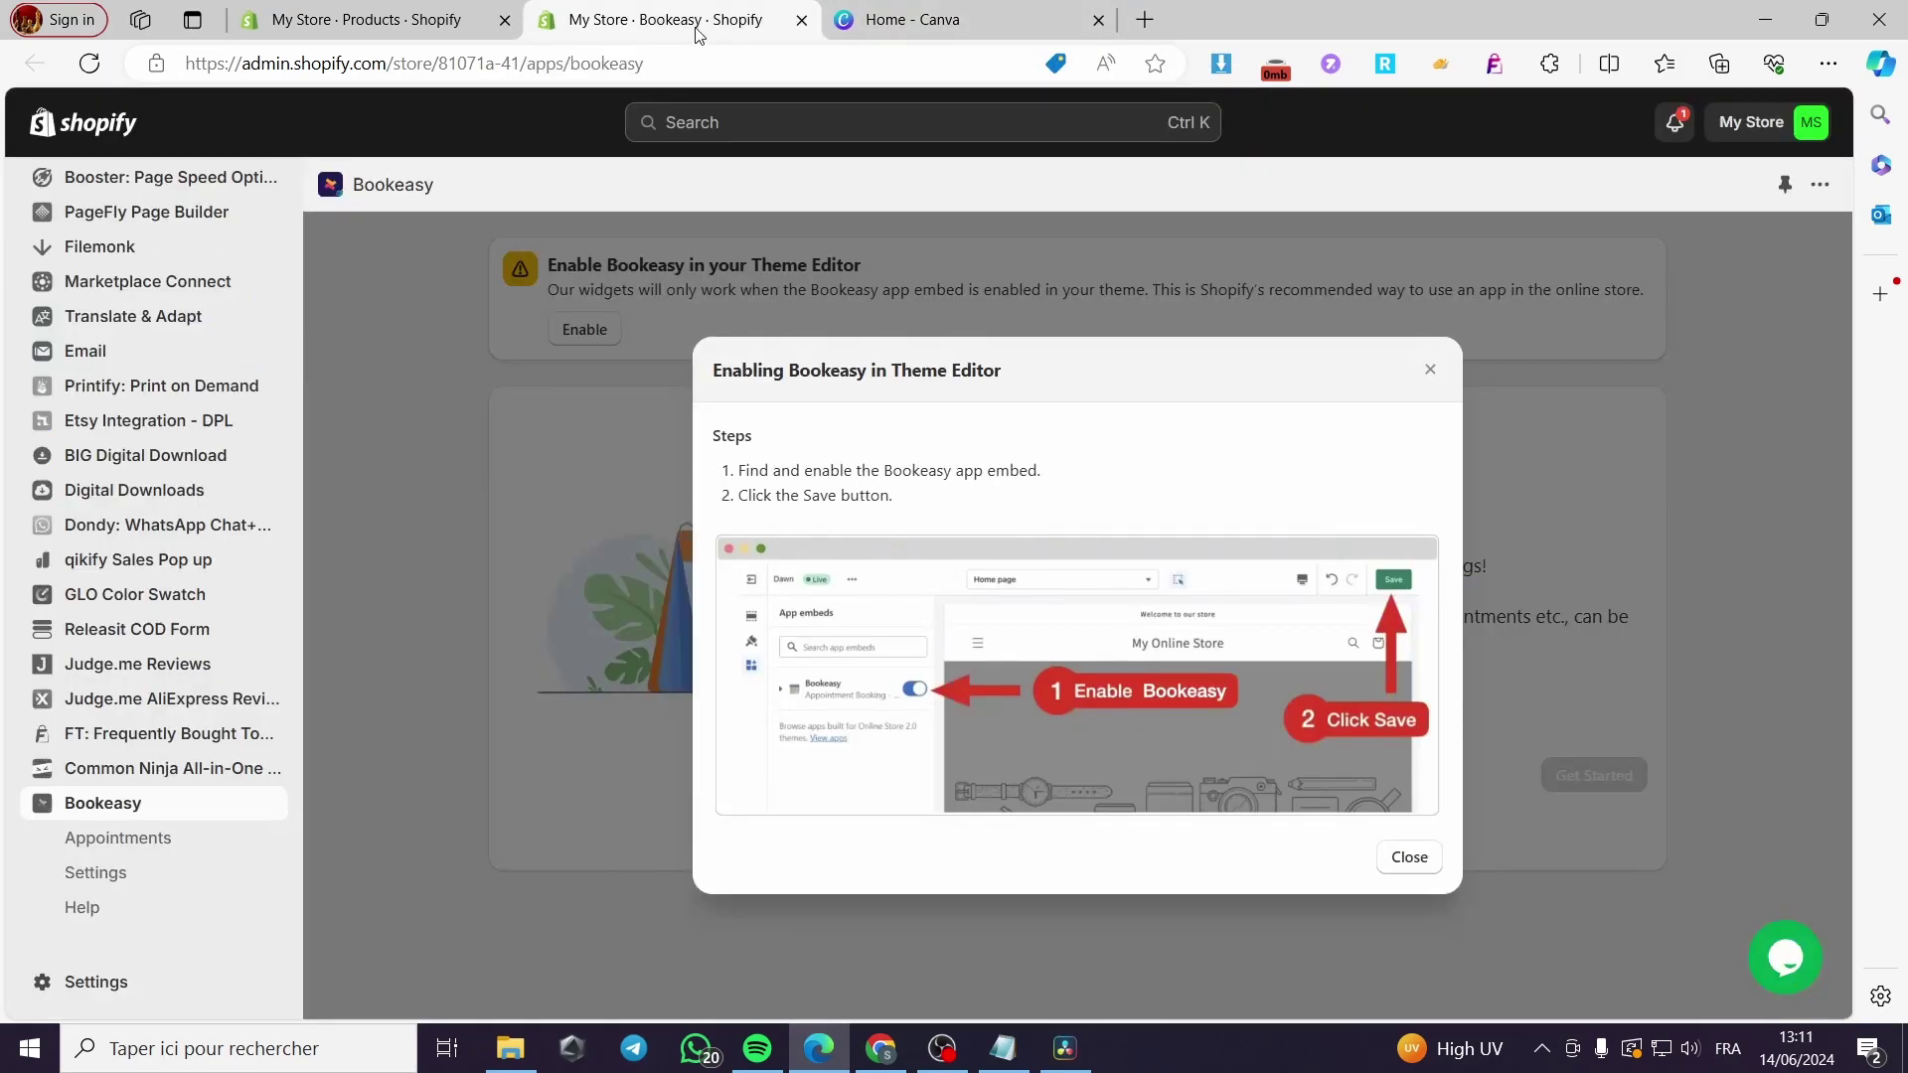
Step: Start Bookeasy's first appointment setup with the America/New_York time zone, then return to Products
{"action": "left_click", "coordinate": [1410, 859]}
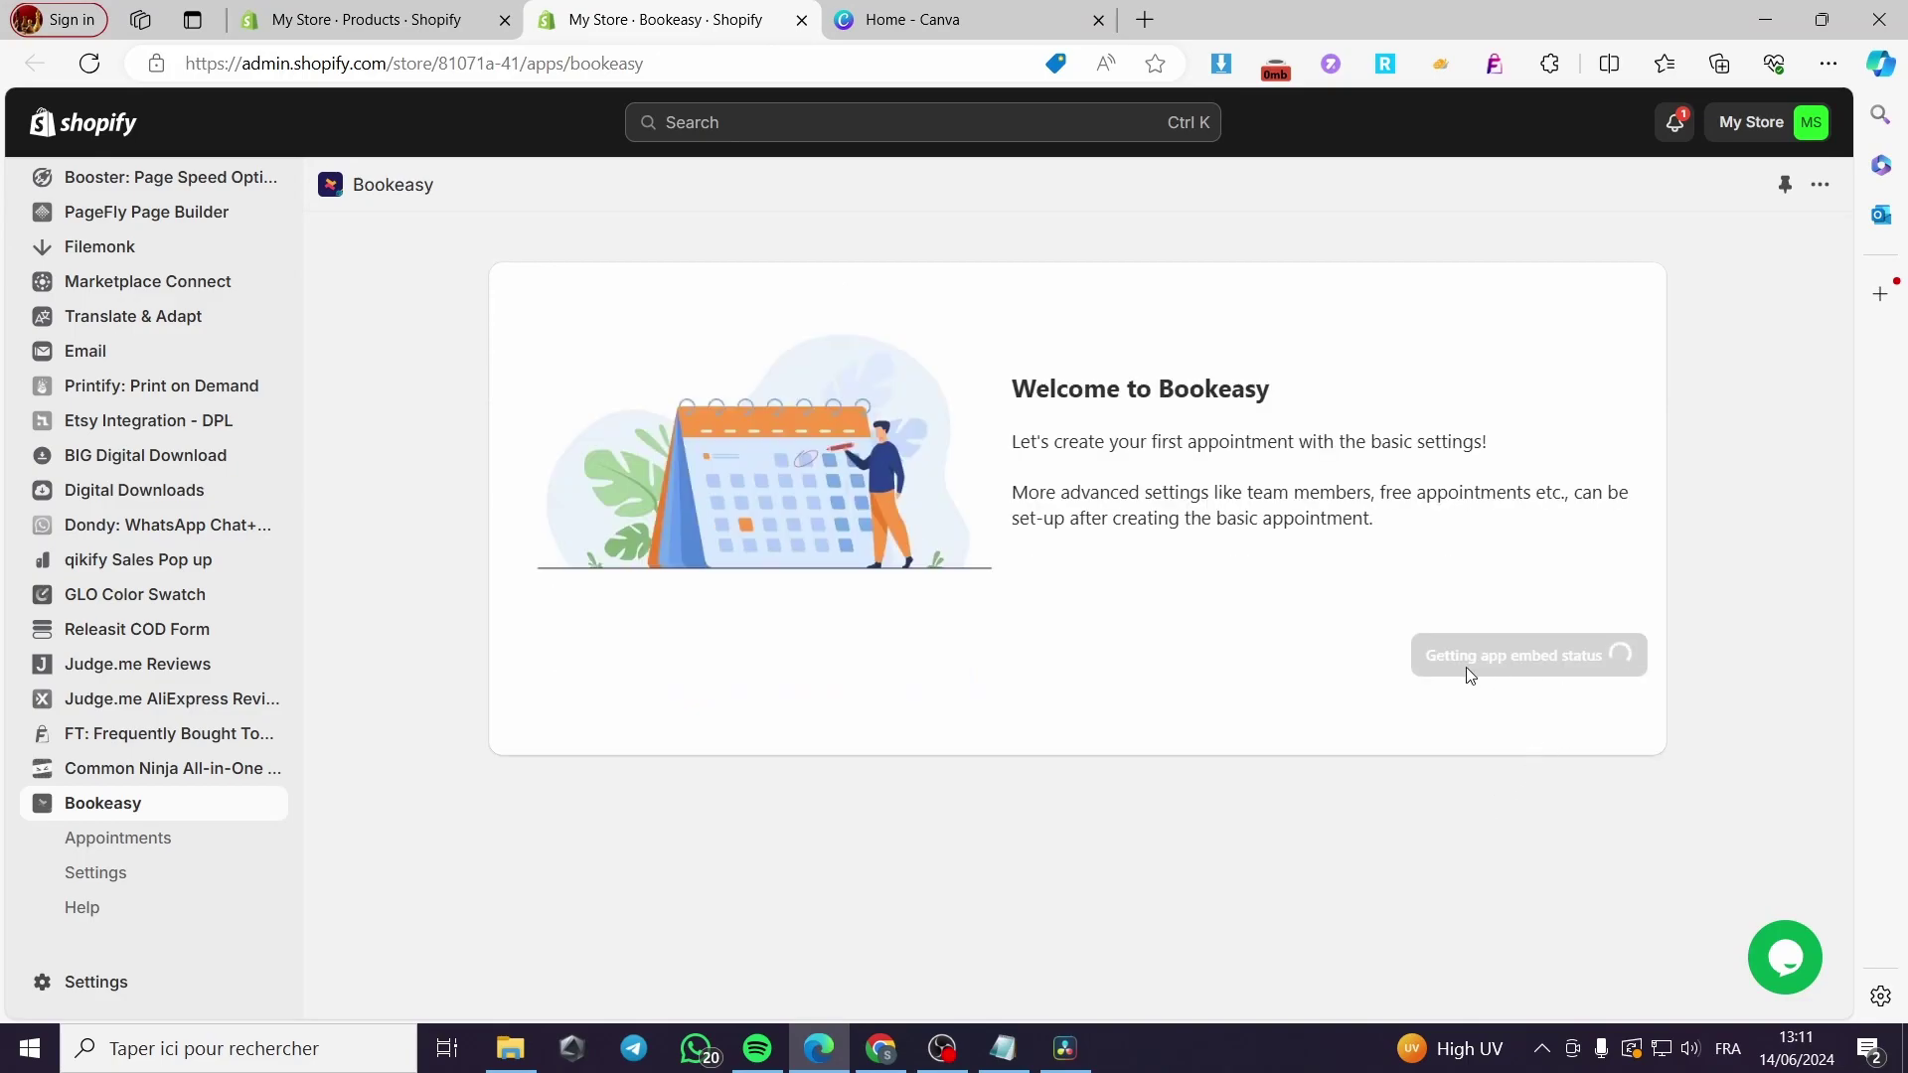
{"action": "left_click", "coordinate": [1501, 672]}
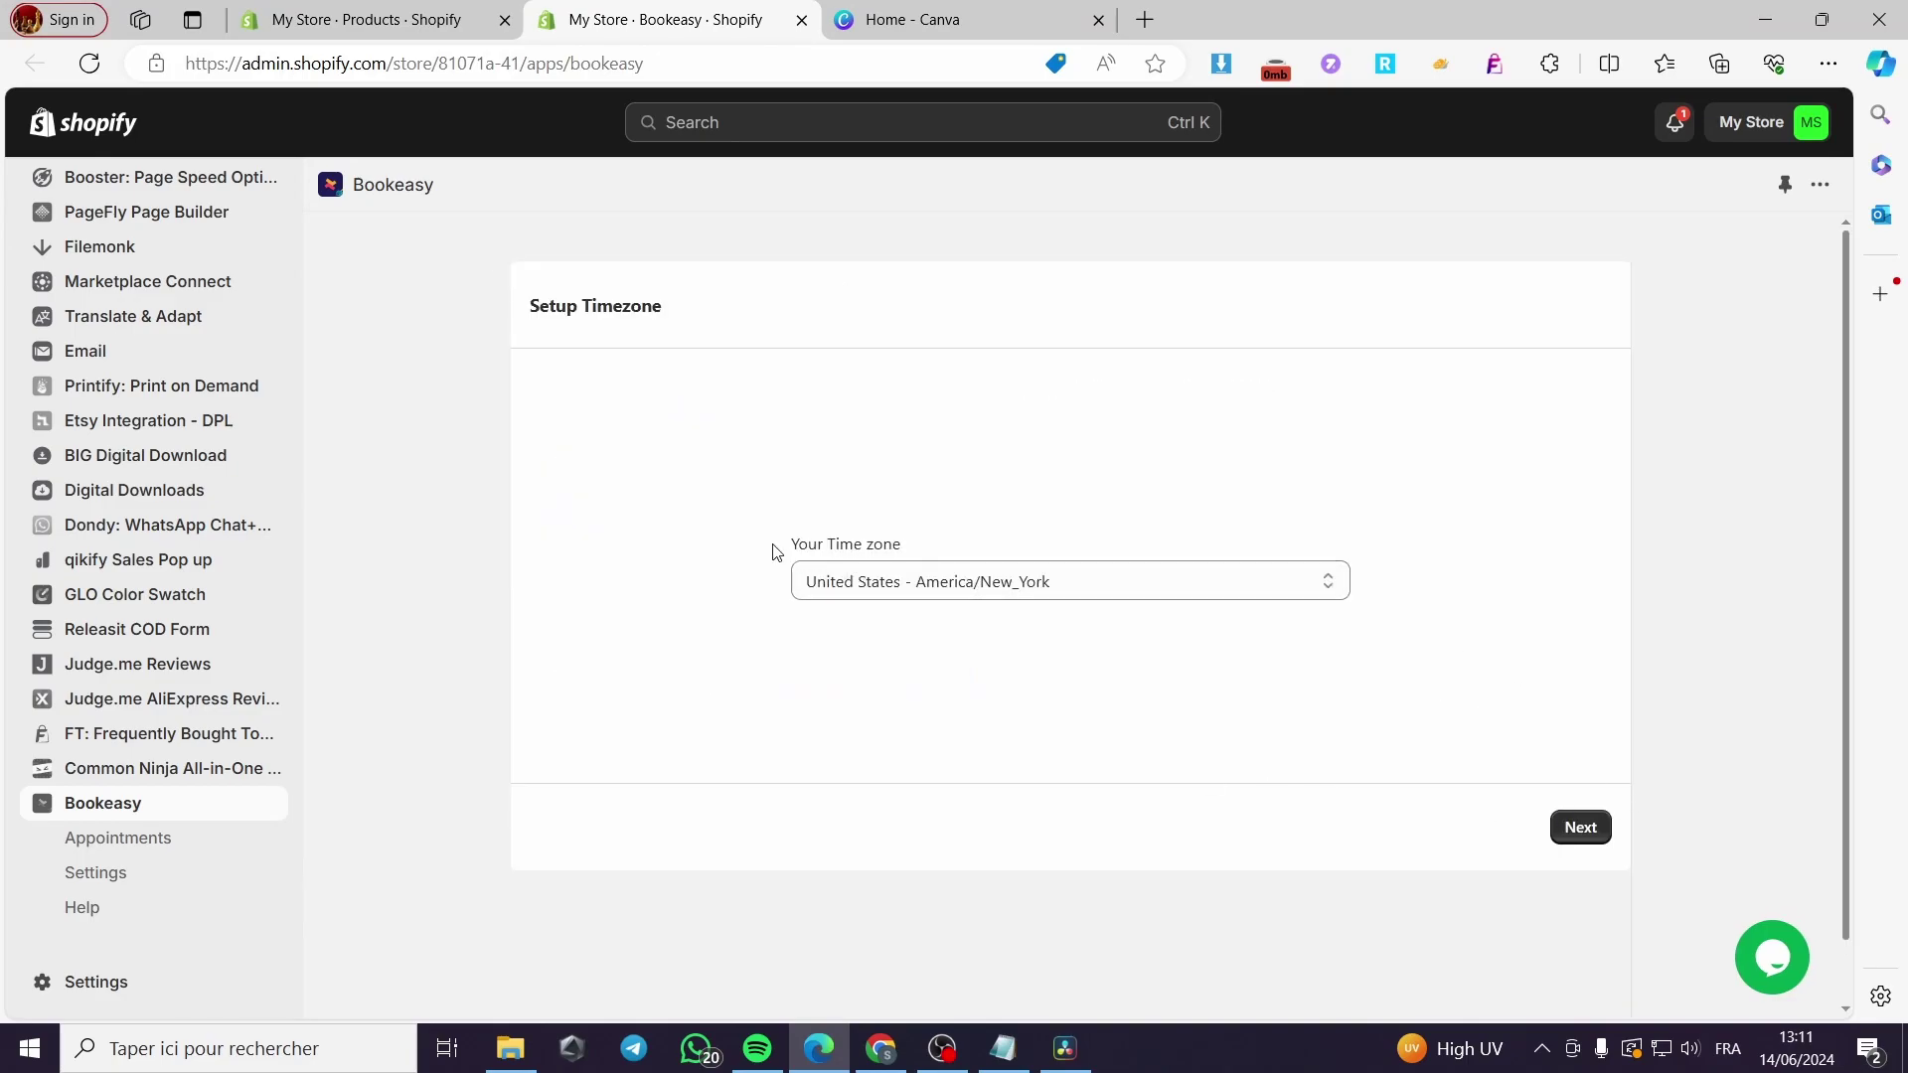
{"action": "left_click", "coordinate": [1590, 833]}
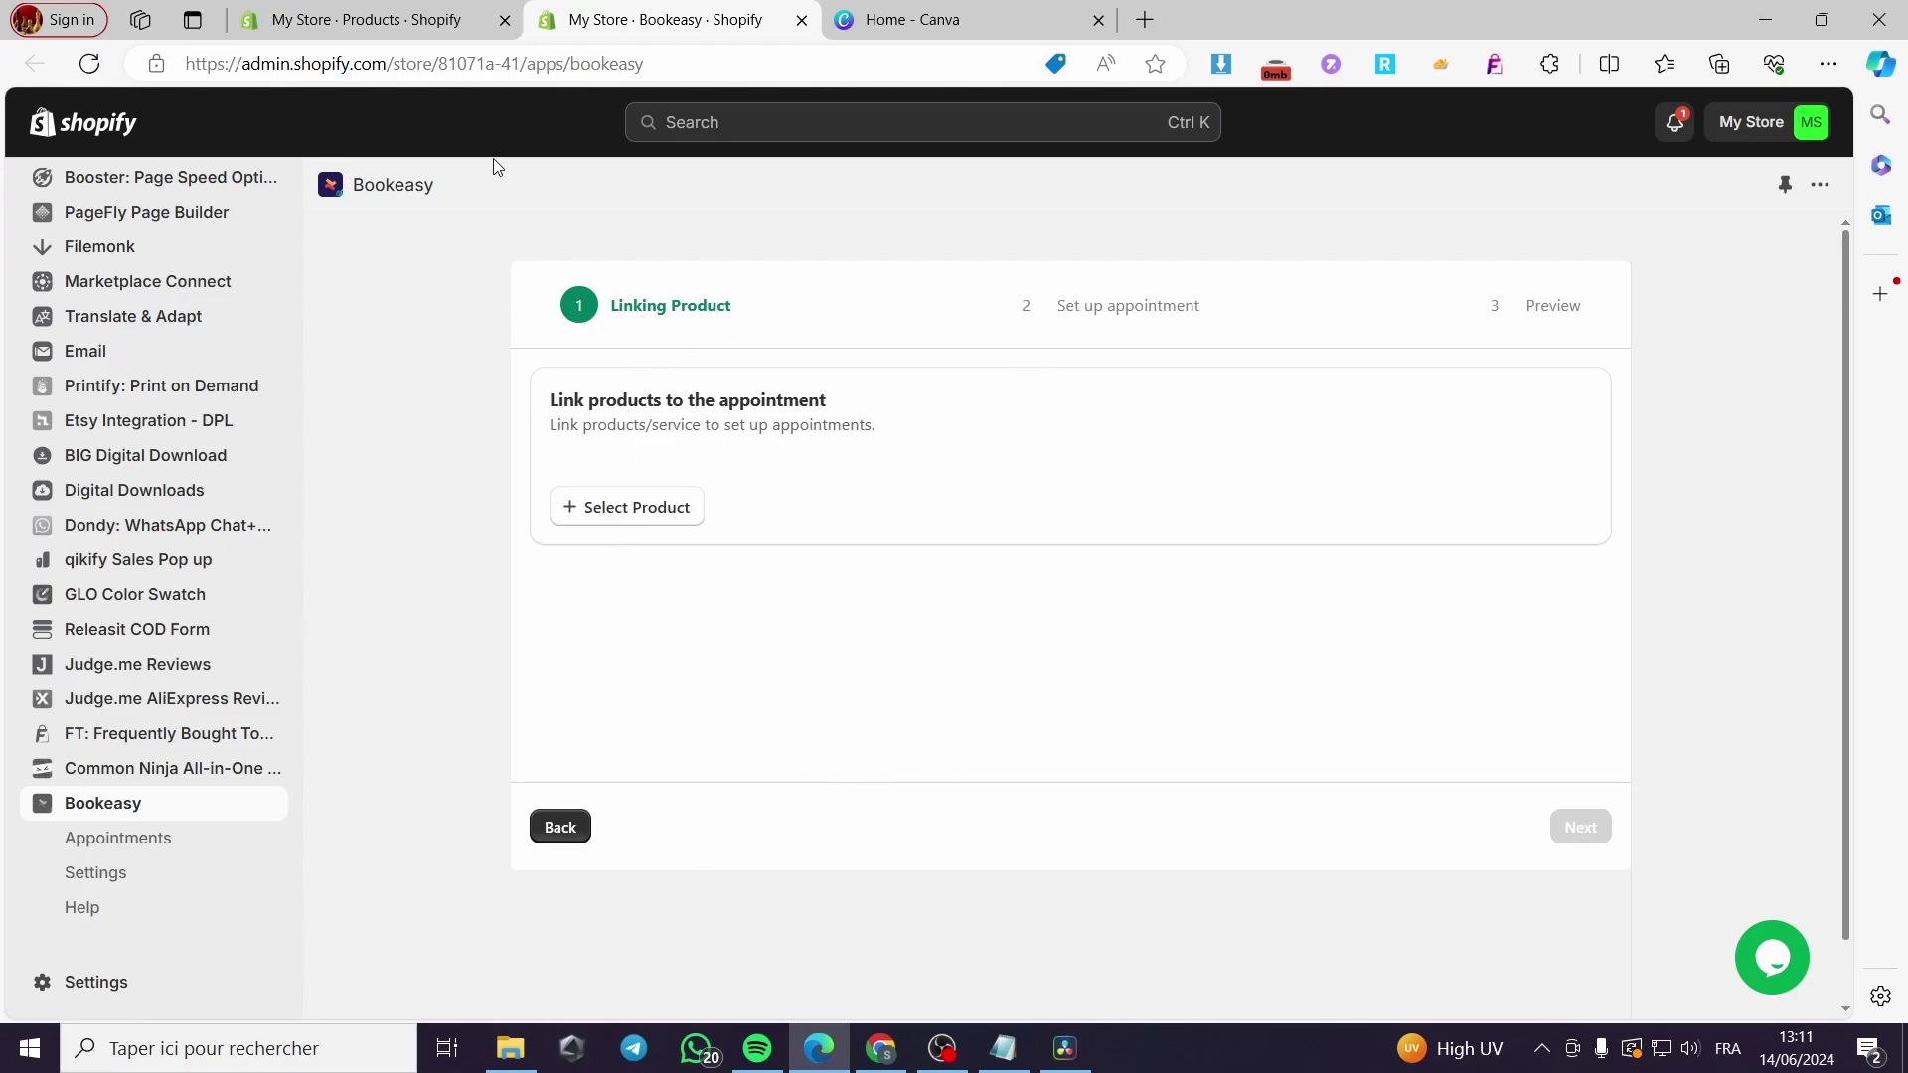
{"action": "left_click", "coordinate": [374, 19]}
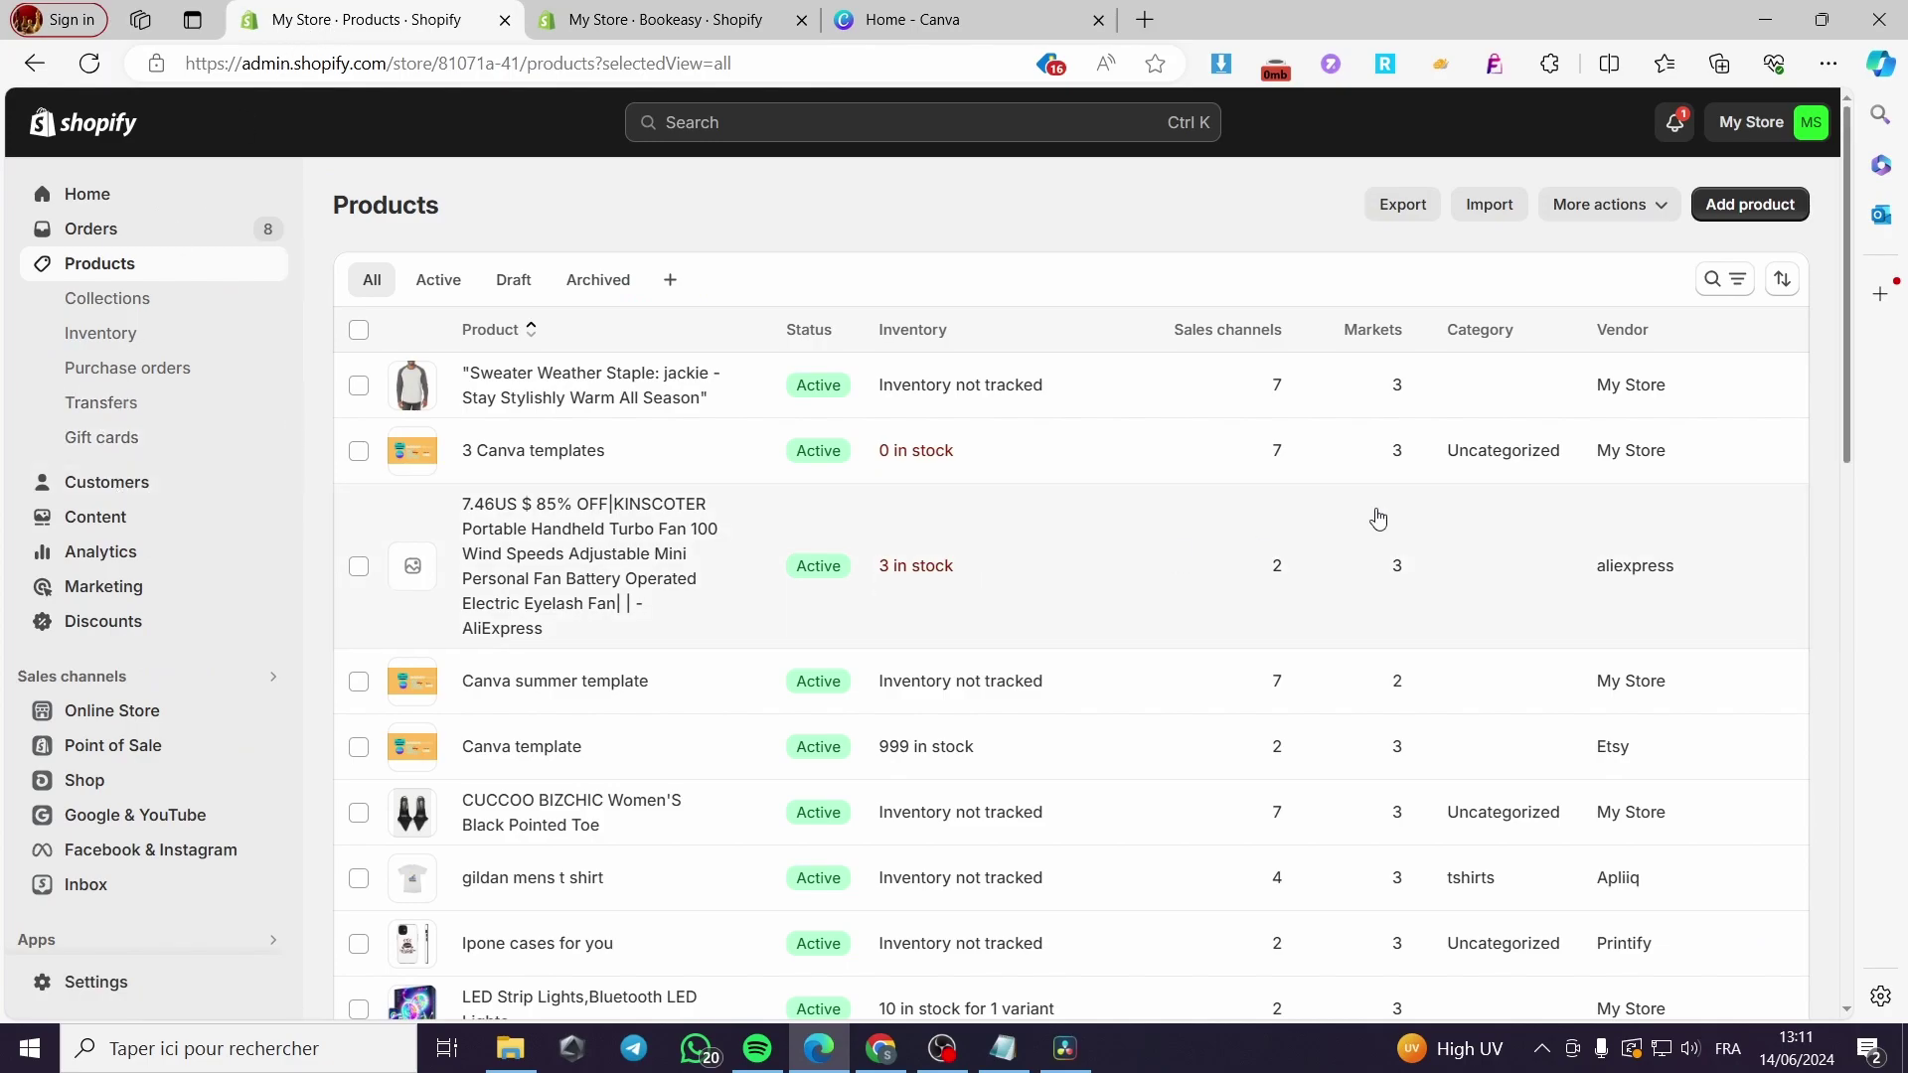
Step: Start a new product titled 'Yoga class'
{"action": "left_click", "coordinate": [1750, 205]}
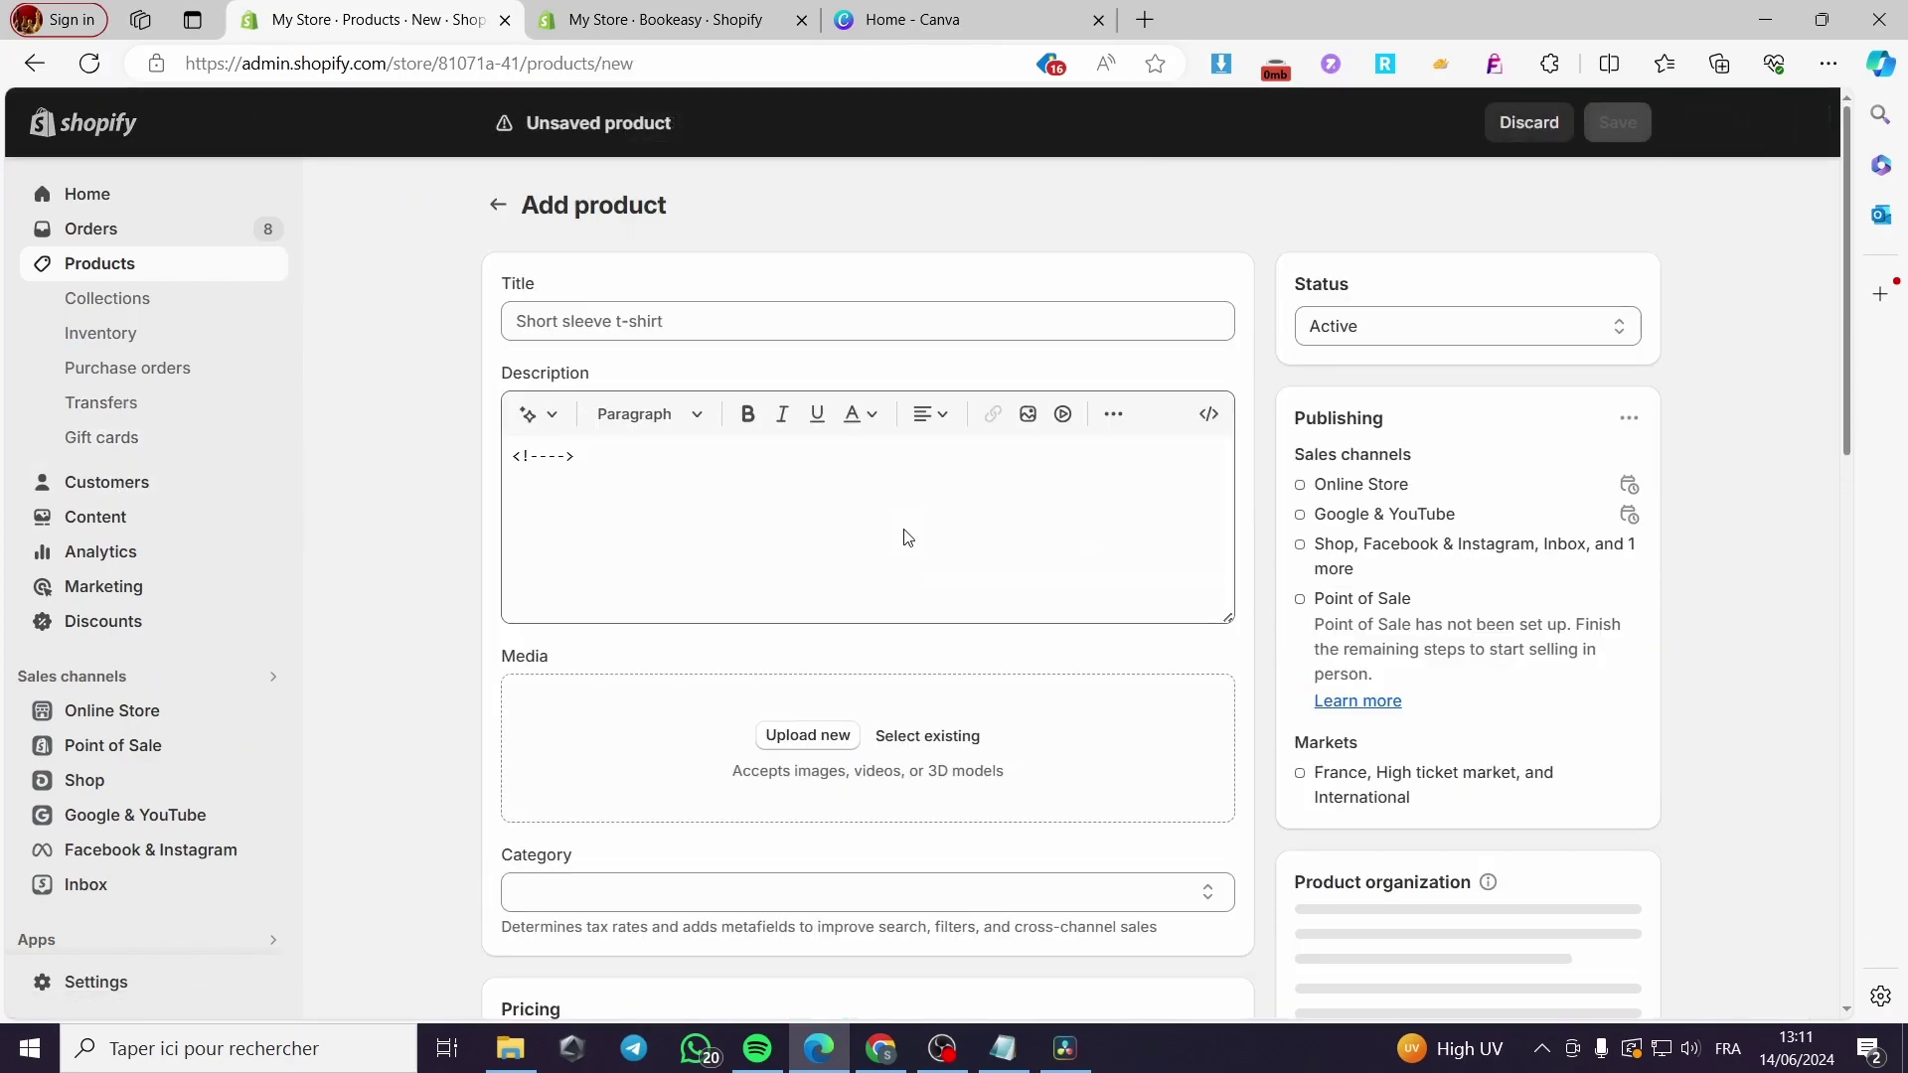
{"action": "left_click", "coordinate": [761, 309]}
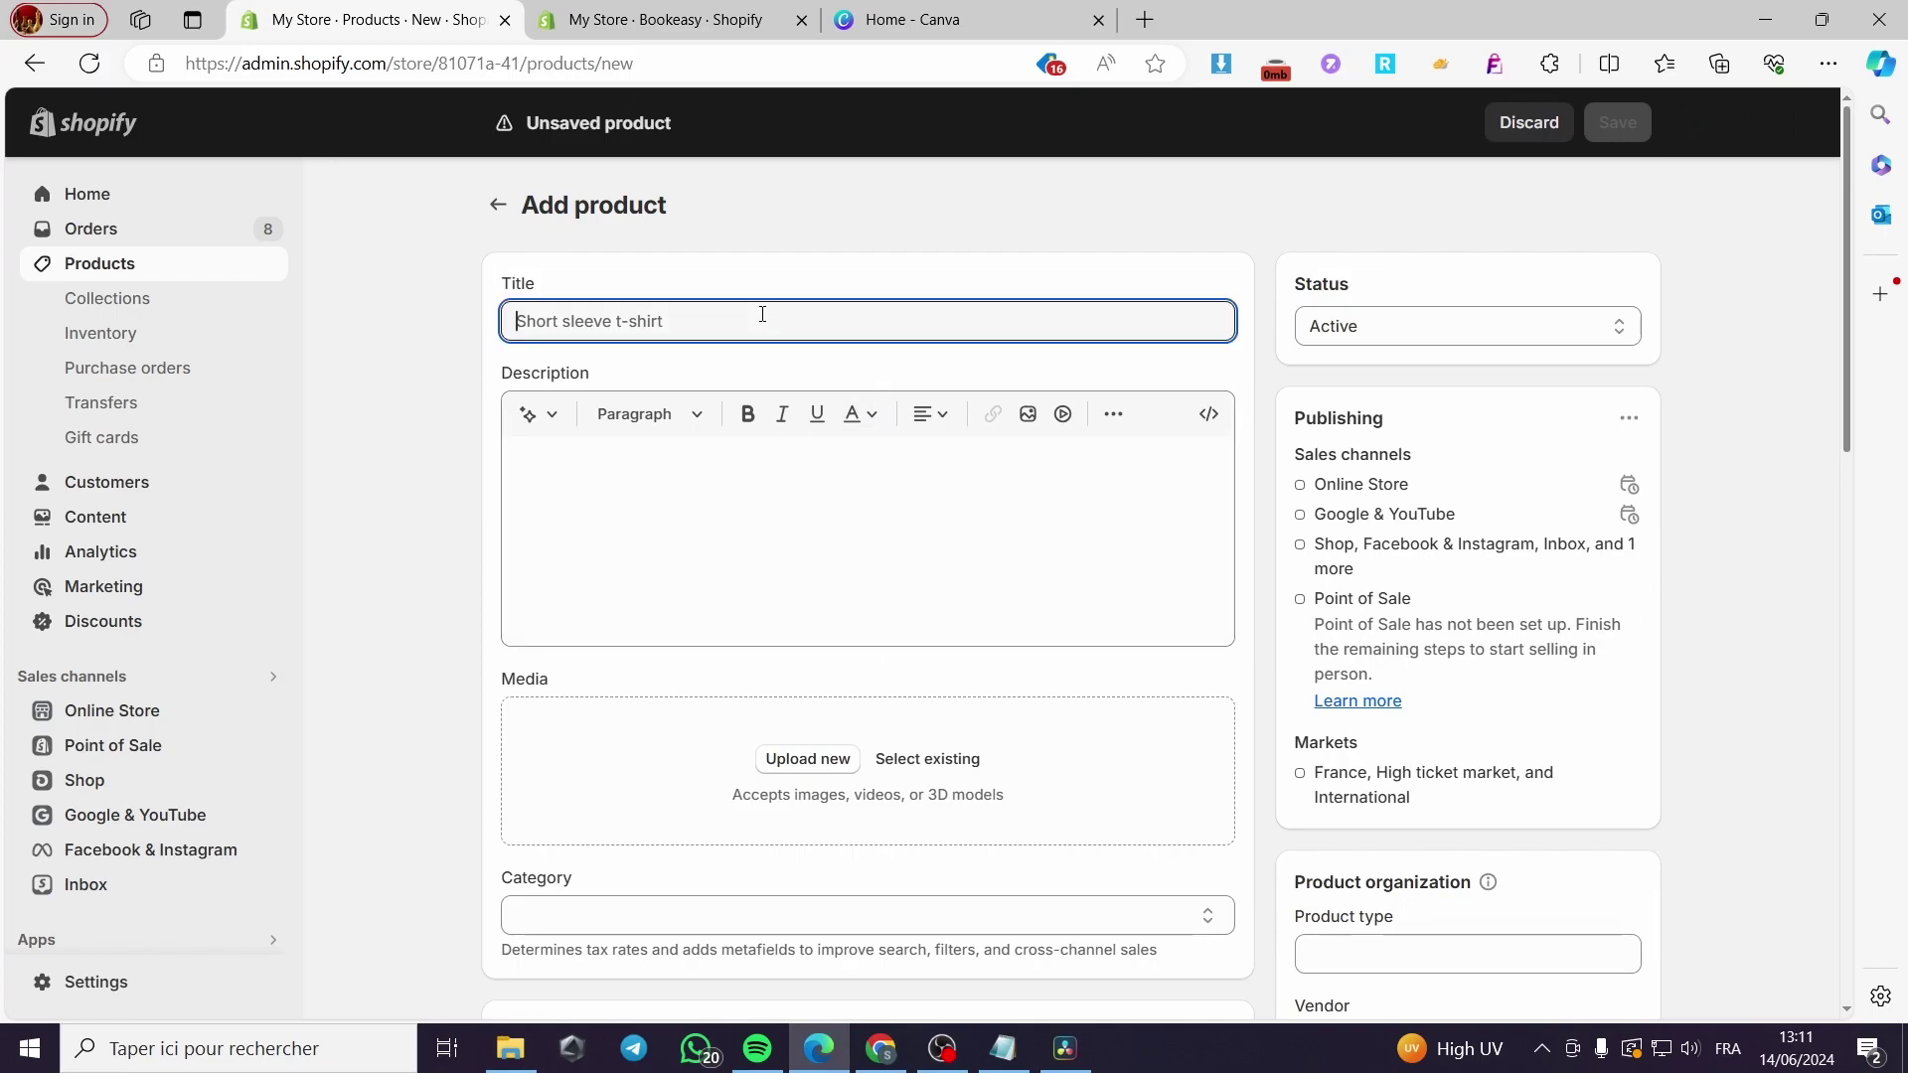
{"action": "type", "text": "Yoga class"}
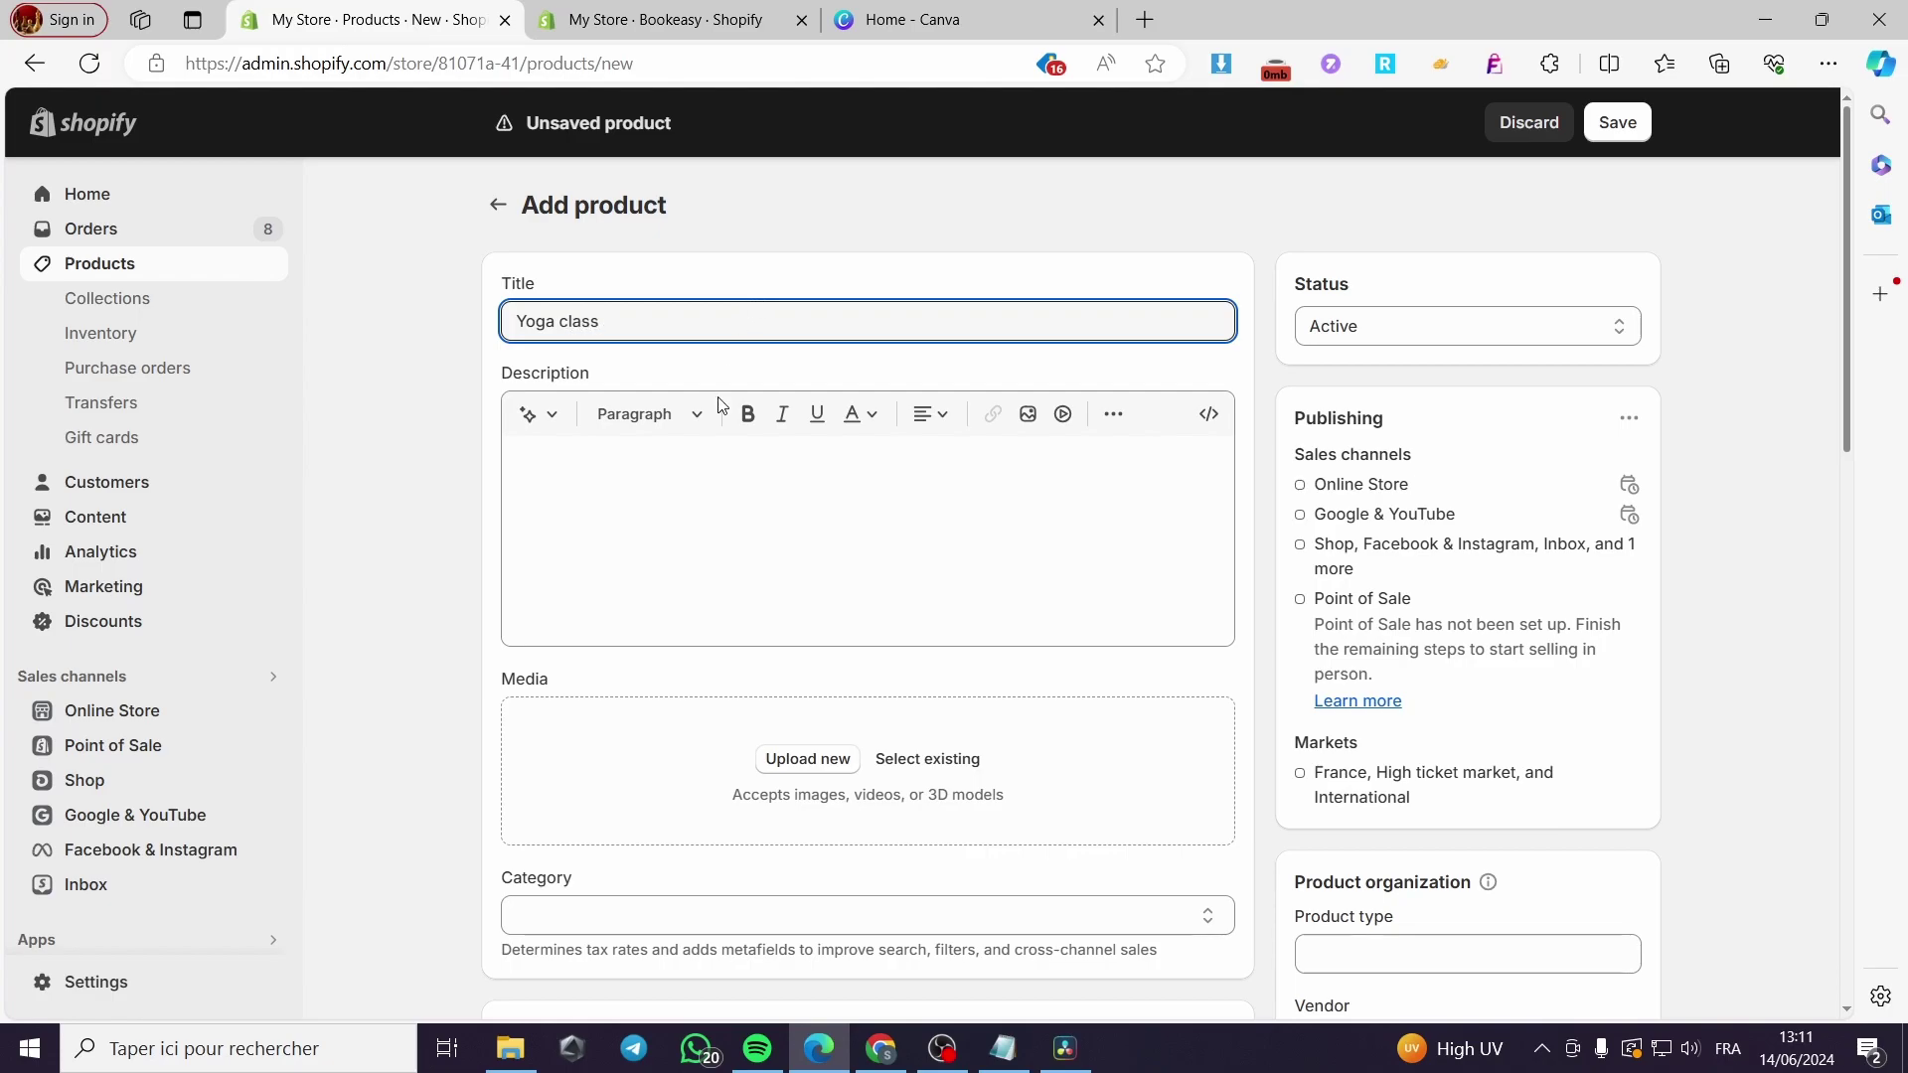
{"action": "left_click", "coordinate": [652, 481]}
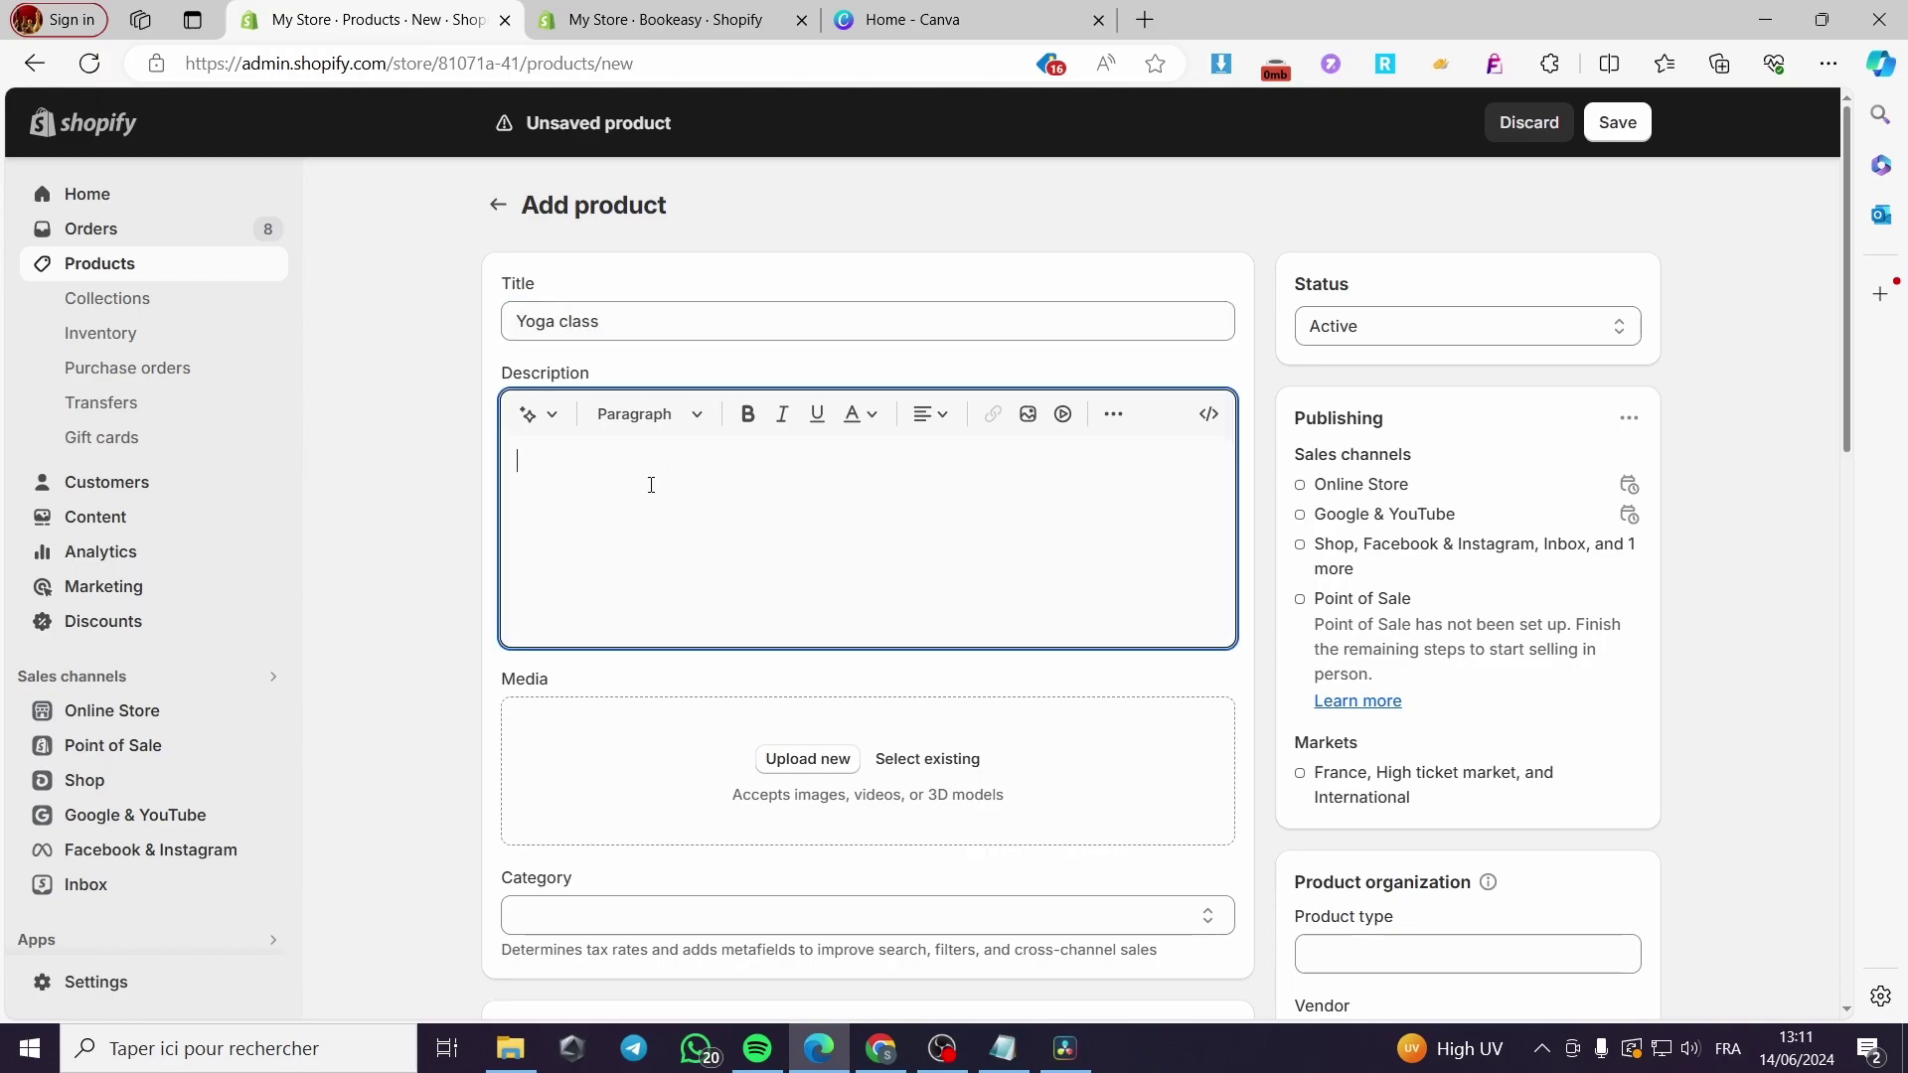
Step: Generate a product description from the 'Yoga class' keywords and keep it
{"action": "left_click_drag", "start_coordinate": [616, 322], "coordinate": [474, 335]}
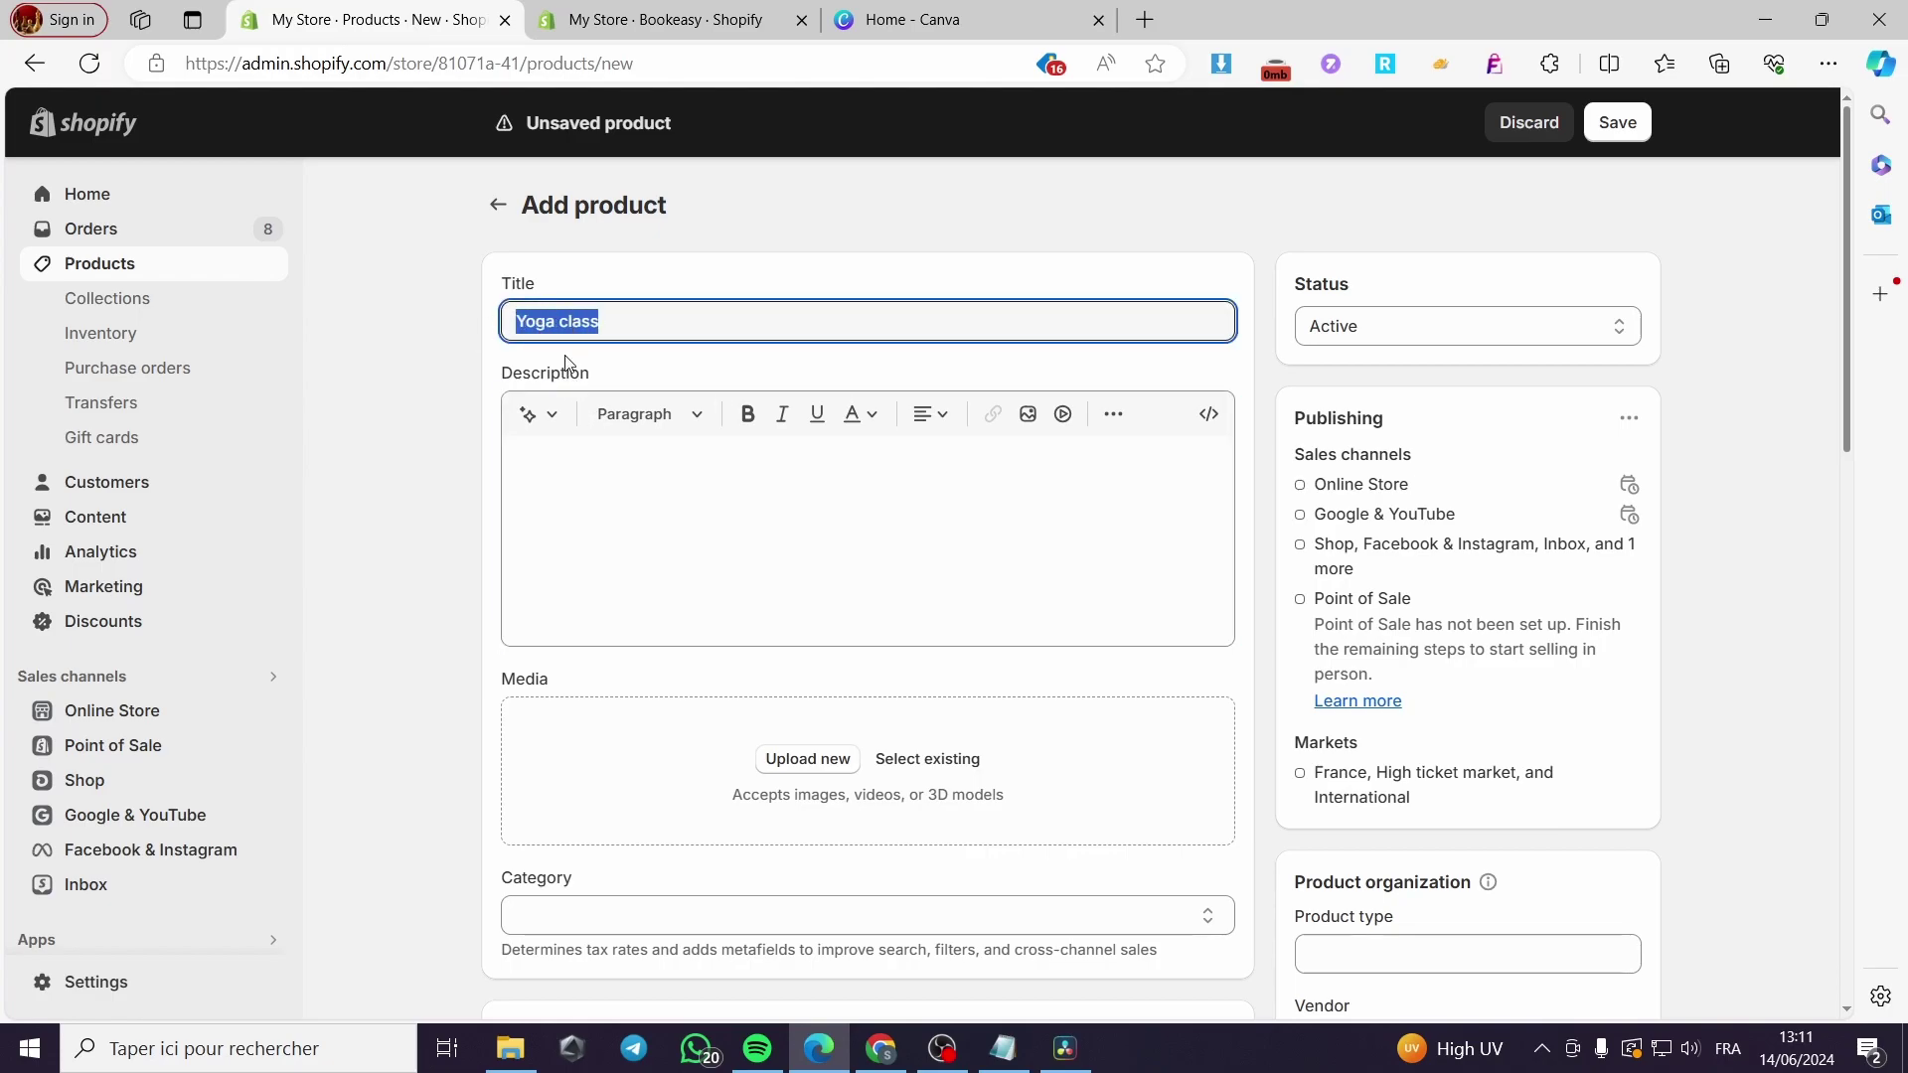
{"action": "left_click", "coordinate": [528, 414]}
{"action": "left_click_drag", "start_coordinate": [596, 322], "coordinate": [494, 338]}
{"action": "key", "text": "ctrl+c"}
{"action": "left_click", "coordinate": [528, 413]}
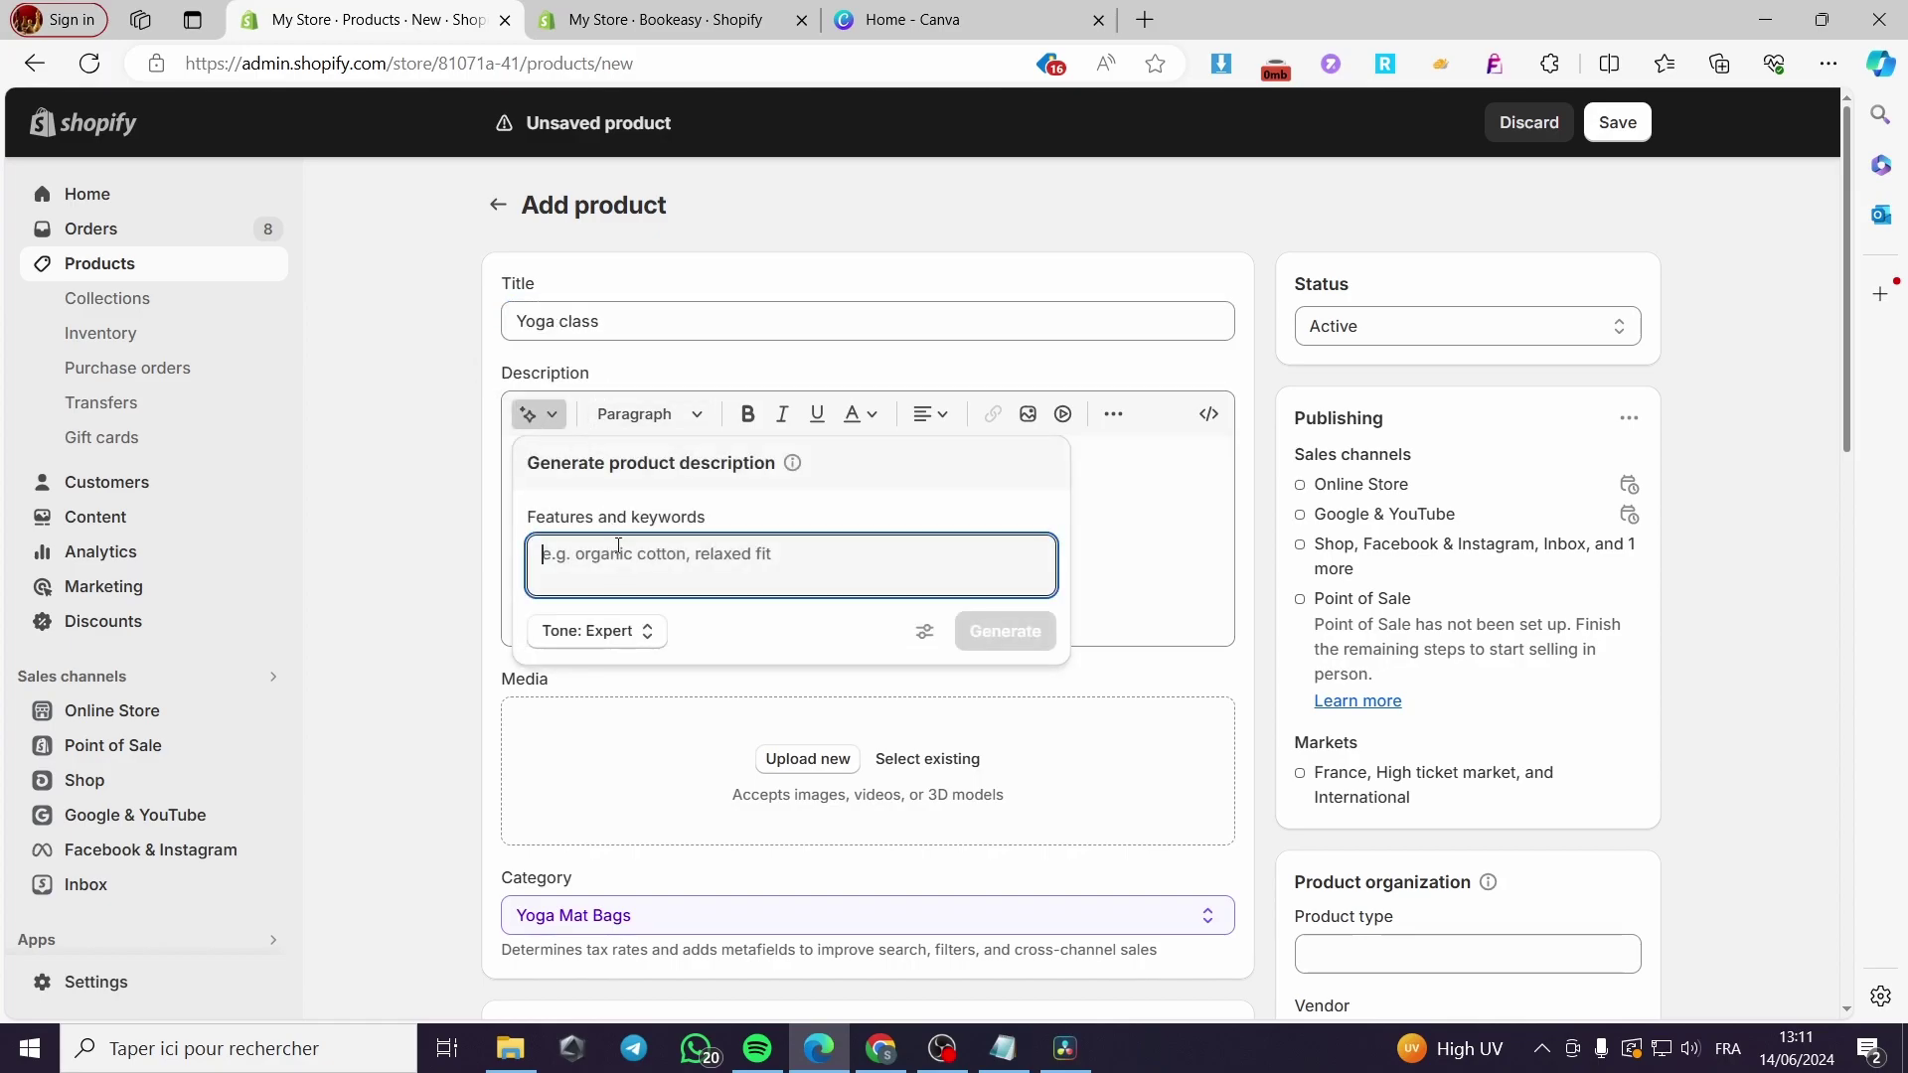
{"action": "key", "text": "ctrl+v"}
{"action": "left_click", "coordinate": [998, 638]}
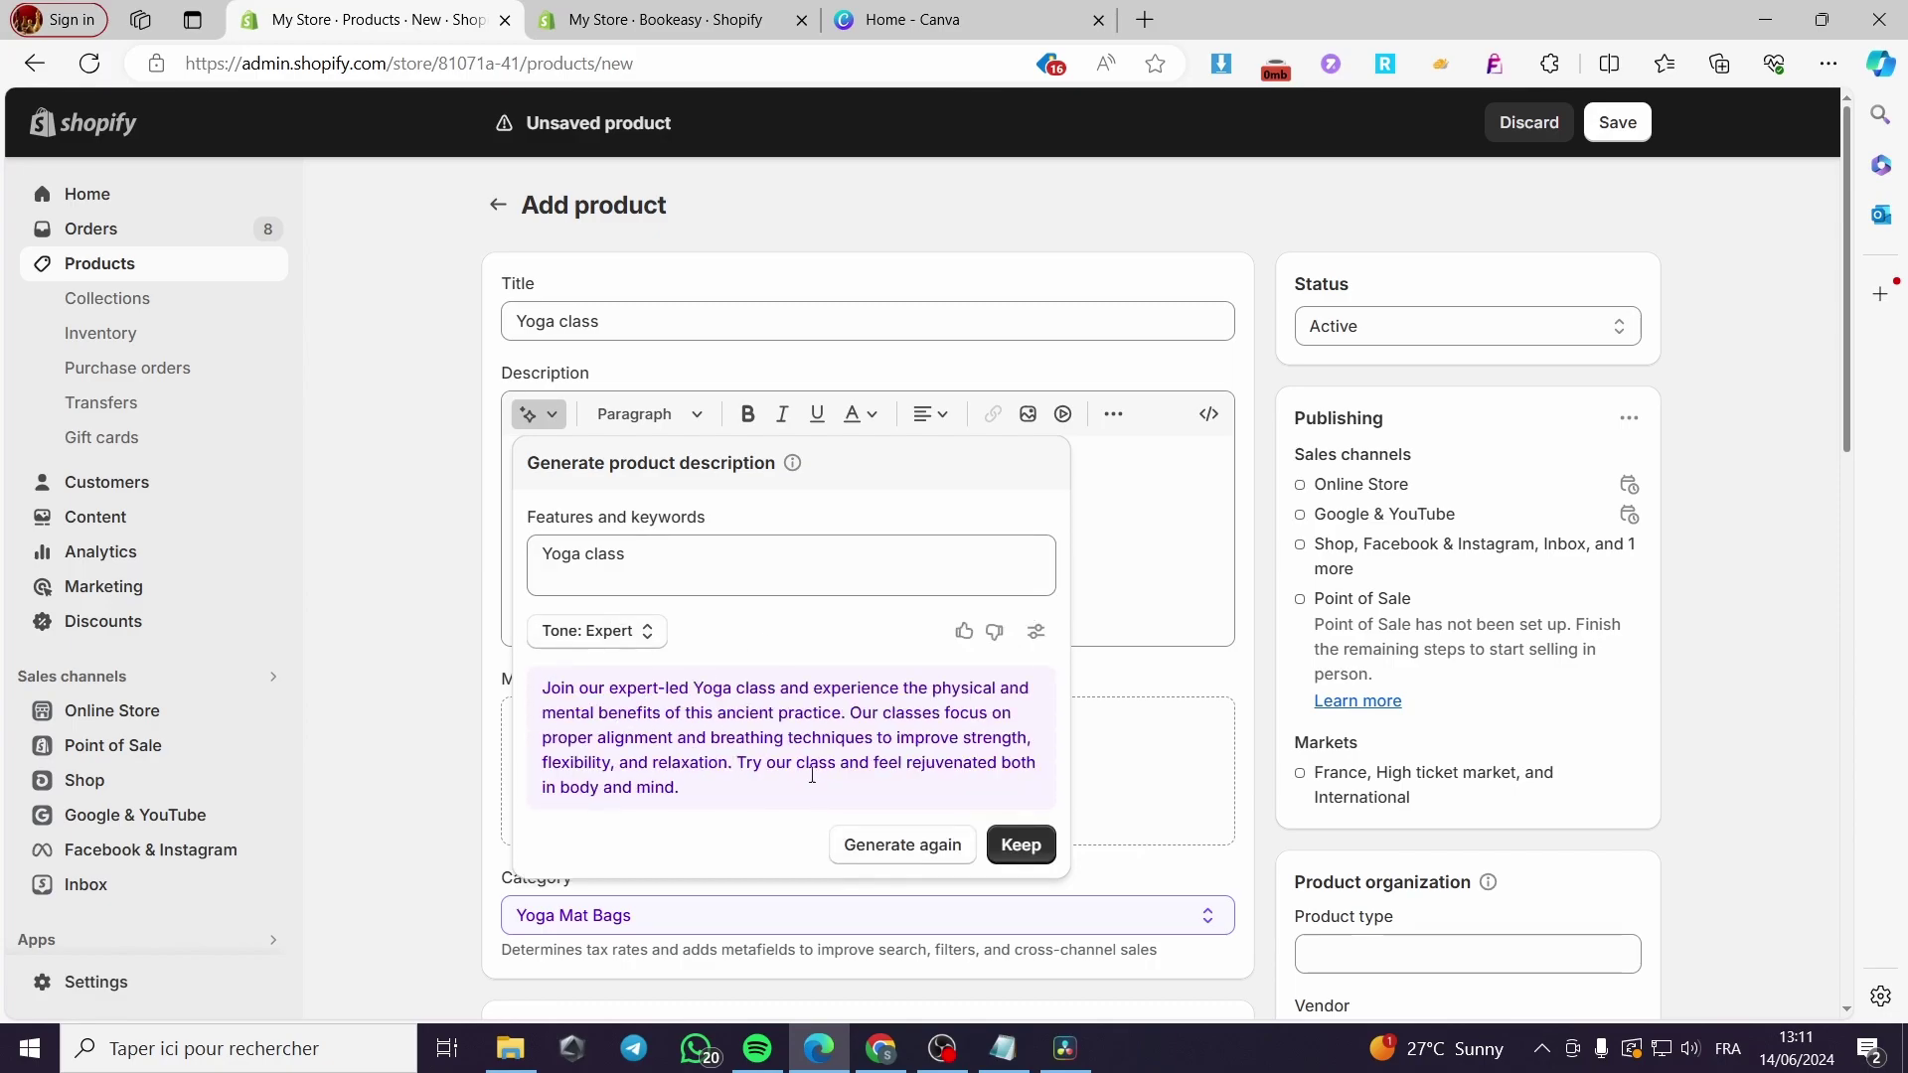
{"action": "left_click", "coordinate": [1020, 843]}
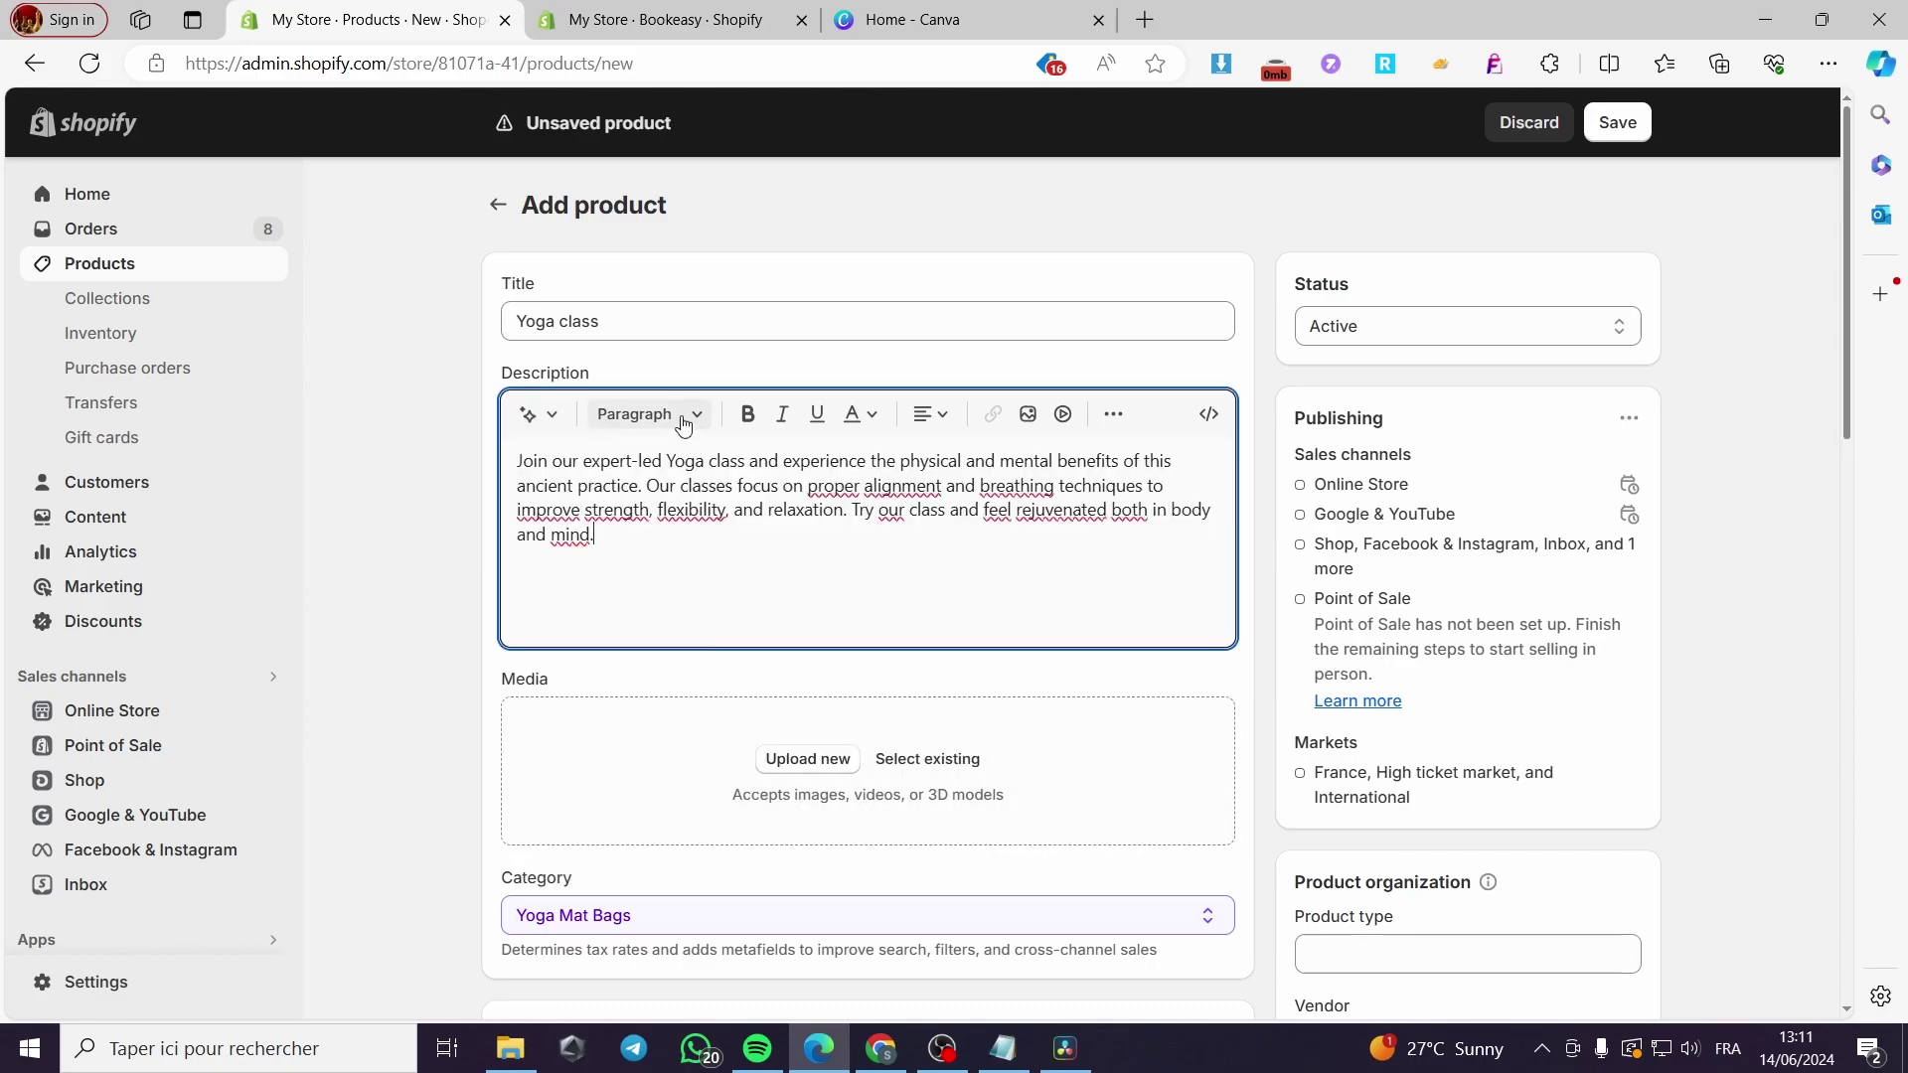
{"action": "left_click", "coordinate": [899, 20]}
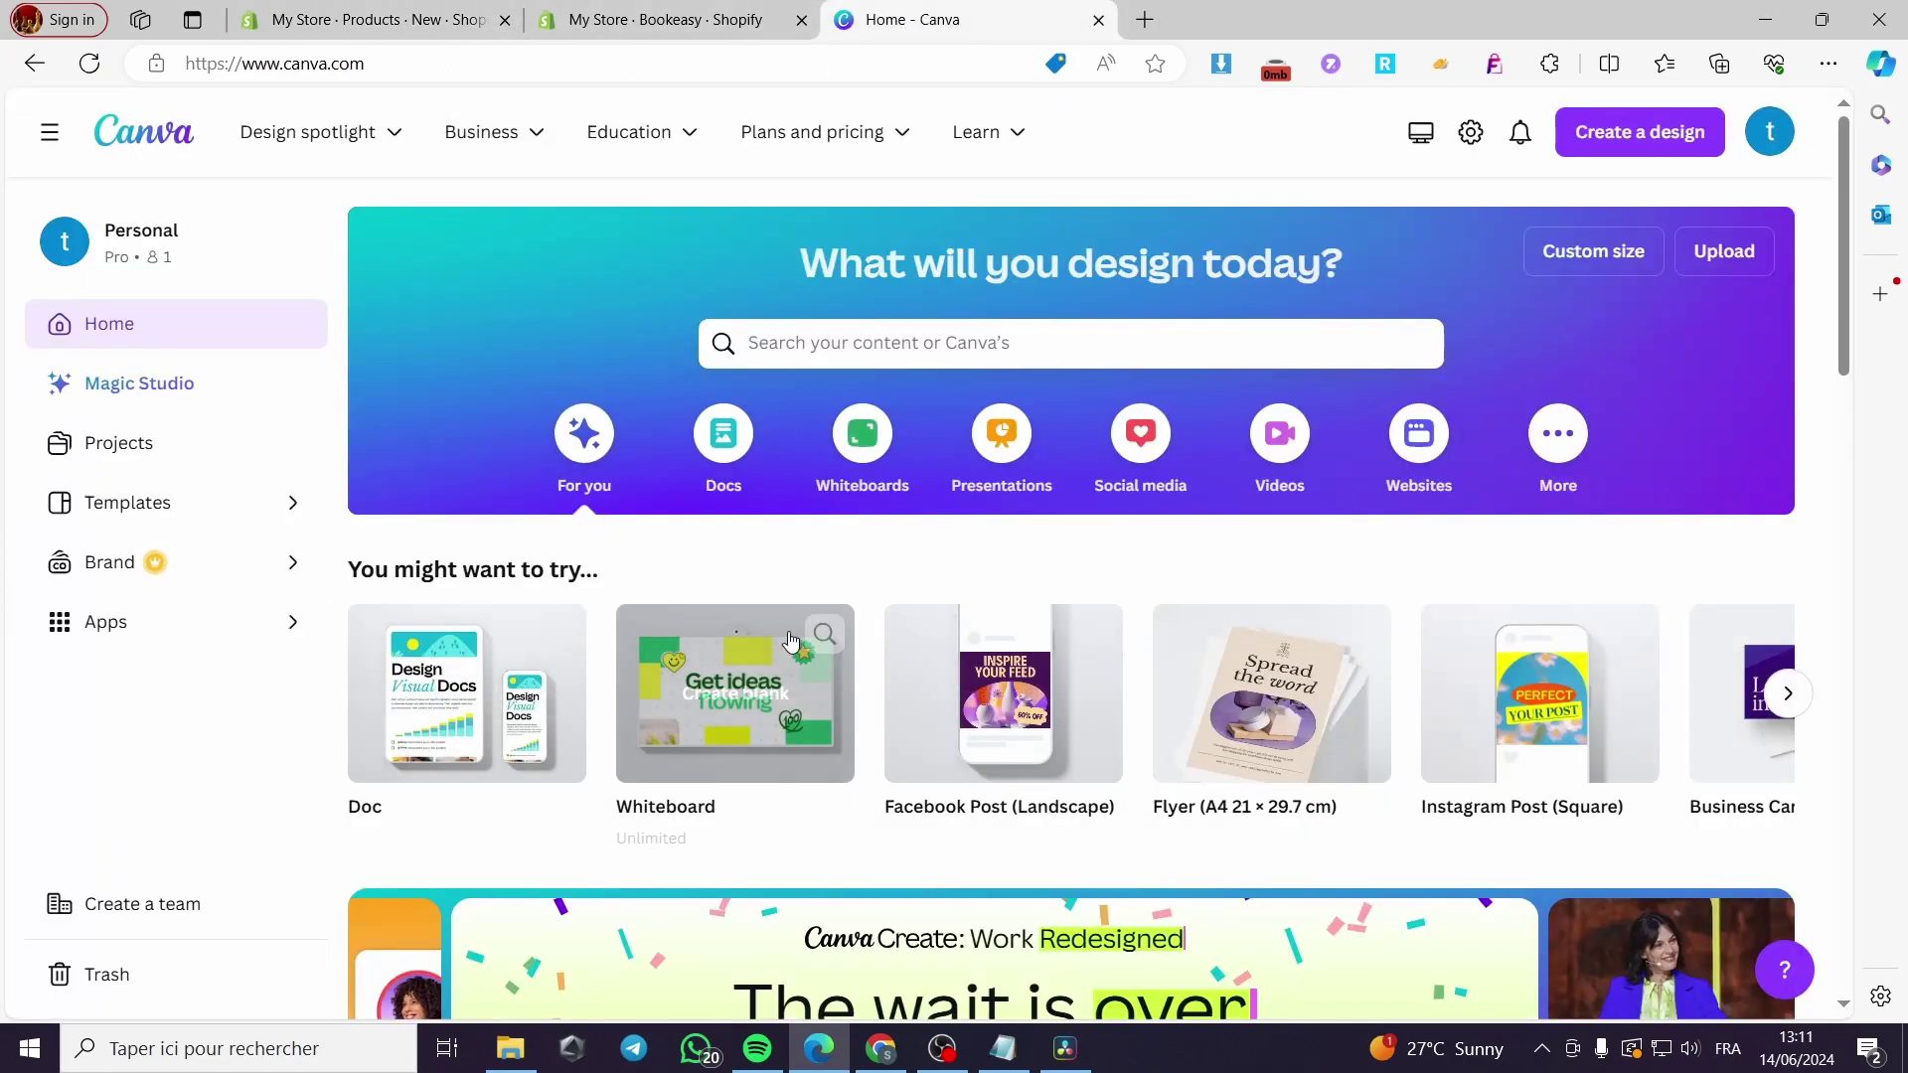
Step: Create a new custom-size 1280 × 720 px design
{"action": "scroll", "coordinate": [861, 457], "scroll_direction": "down", "scroll_amount": 3}
{"action": "scroll", "coordinate": [960, 669], "scroll_direction": "up", "scroll_amount": 5}
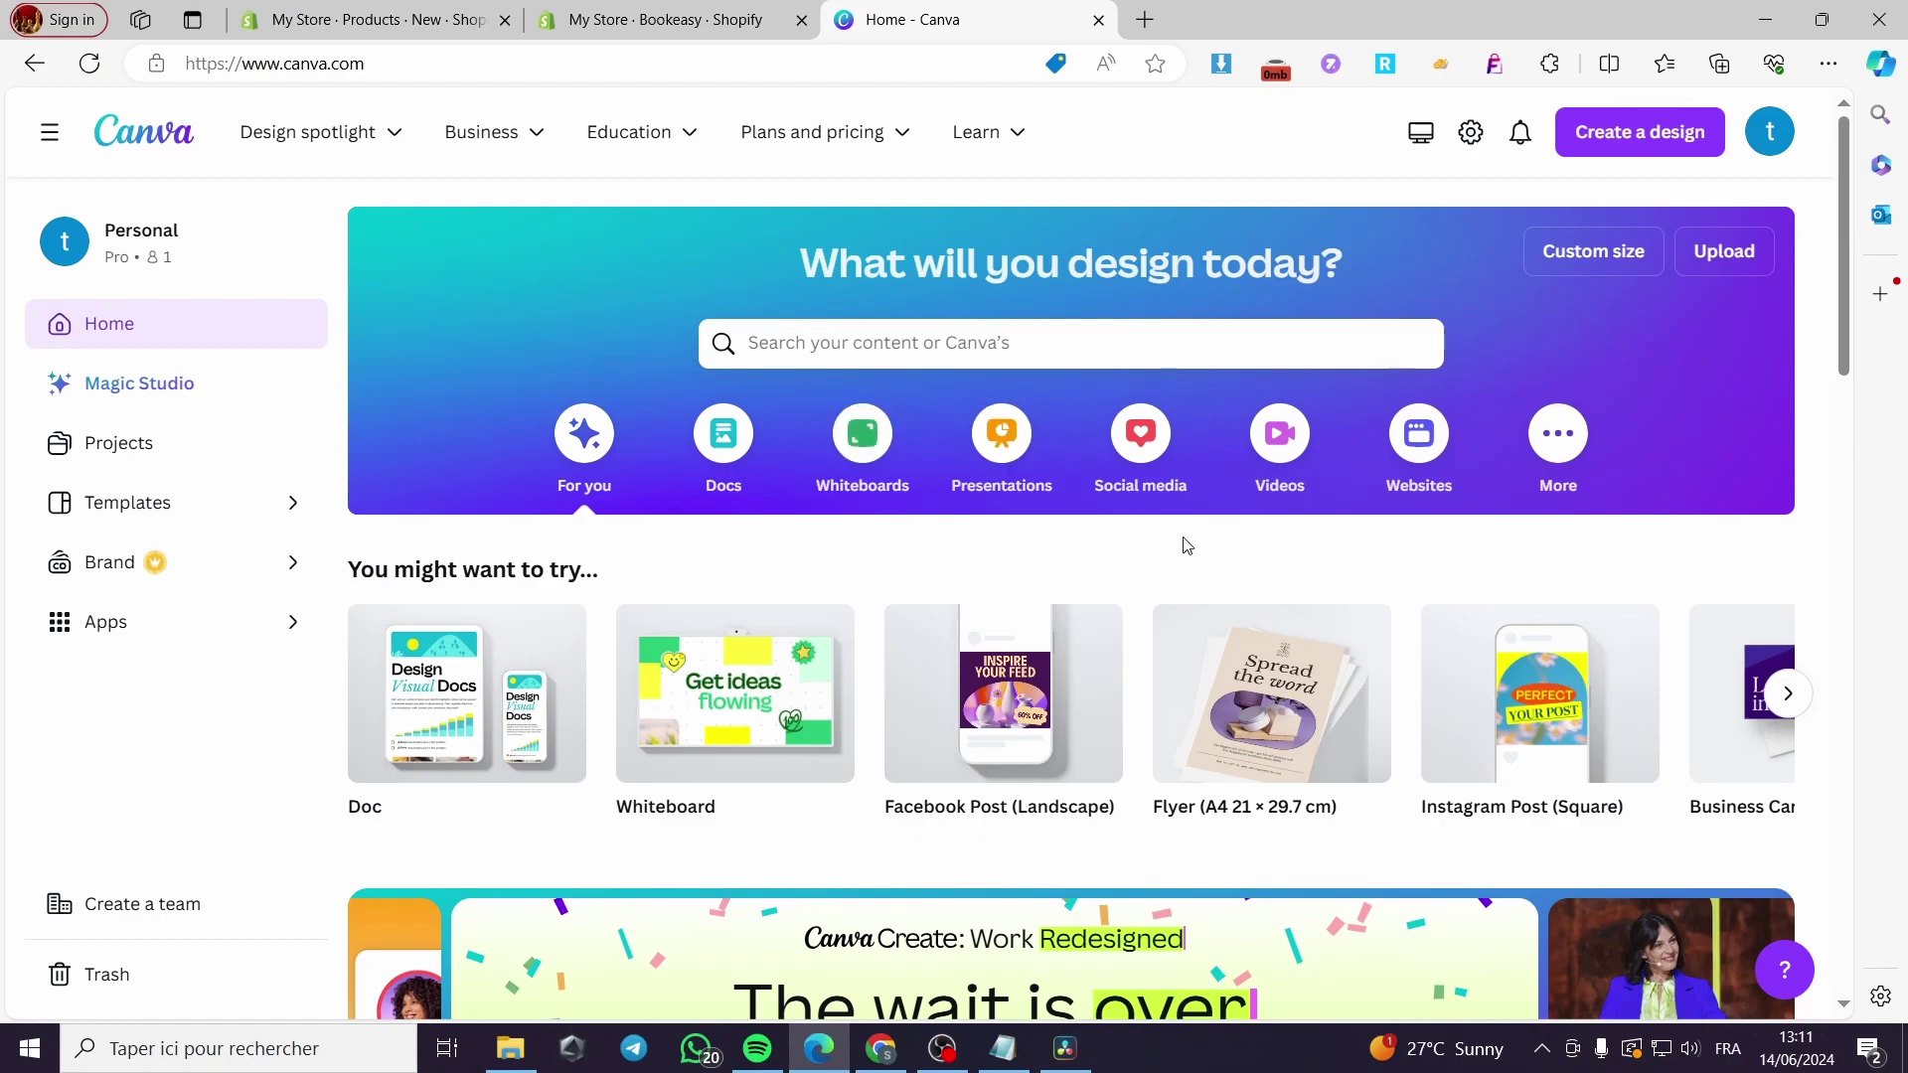
{"action": "left_click", "coordinate": [1640, 132]}
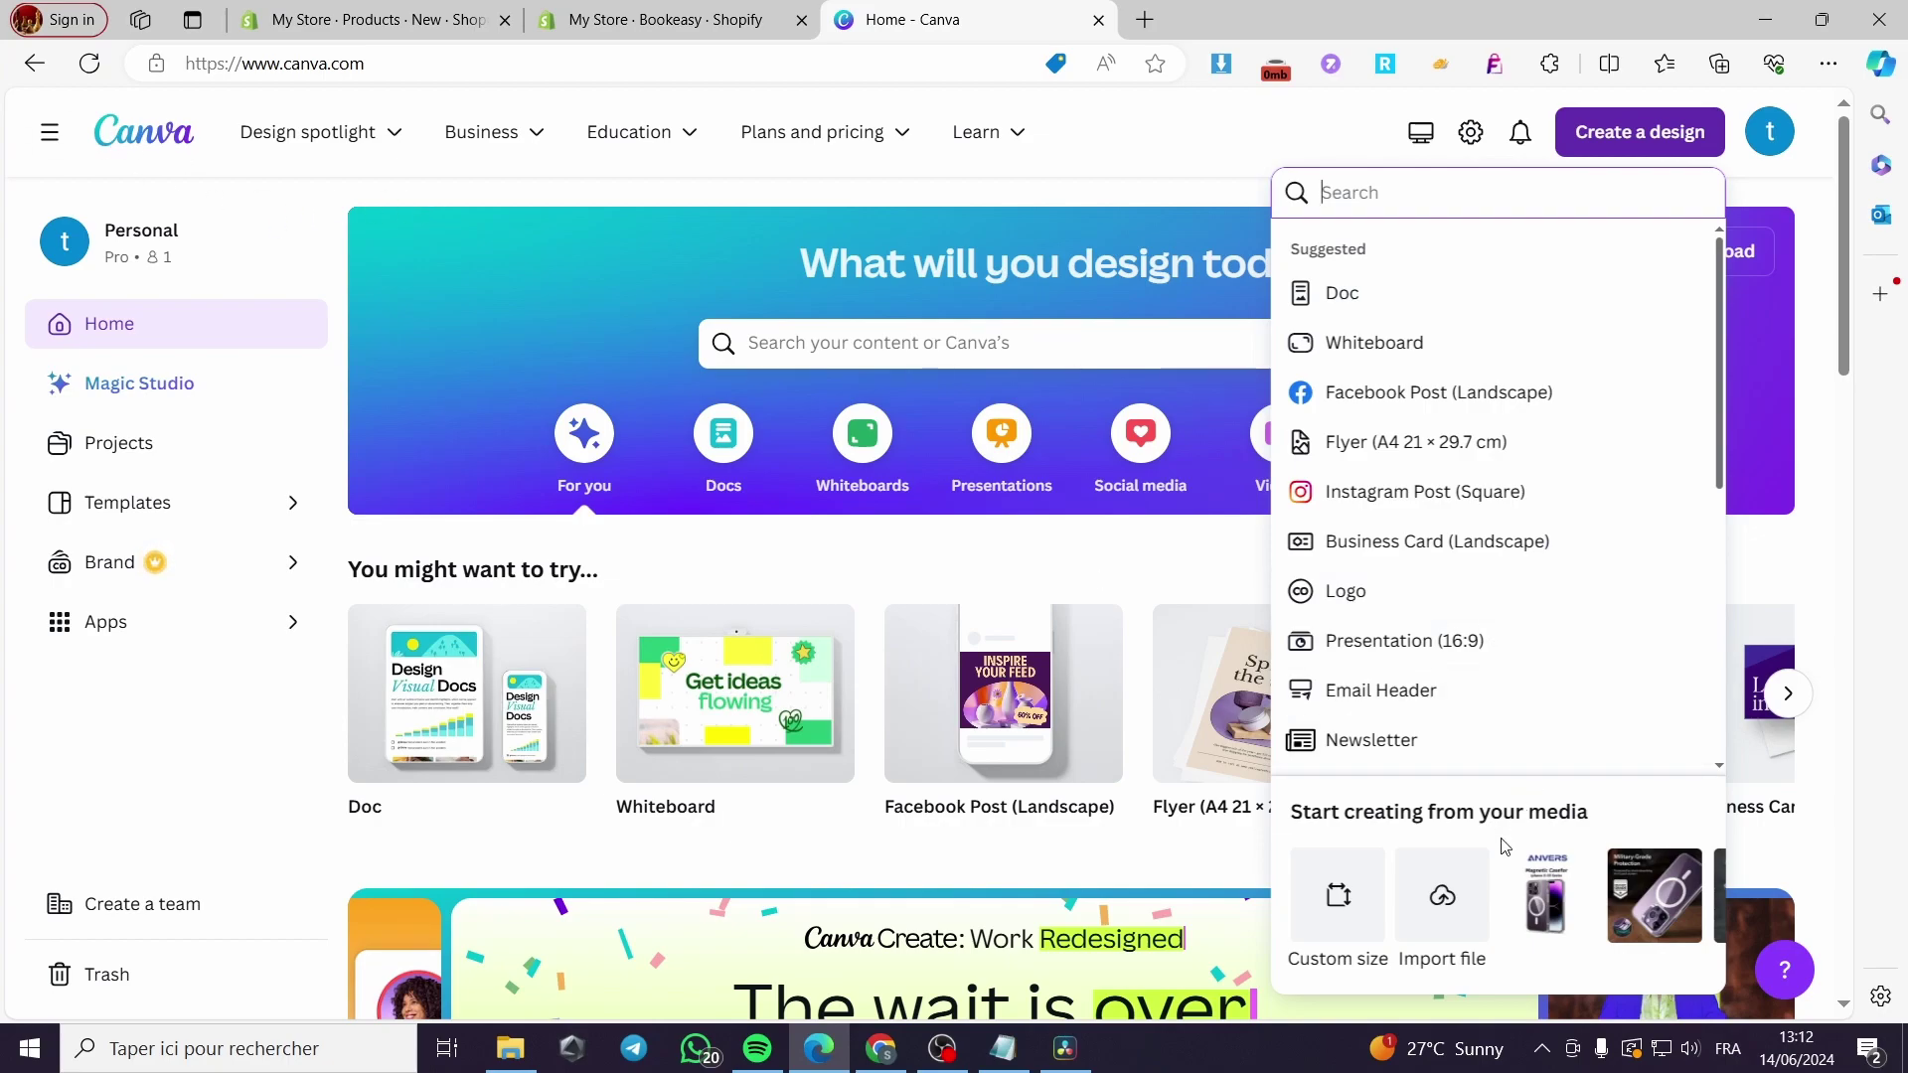
{"action": "left_click", "coordinate": [1337, 894]}
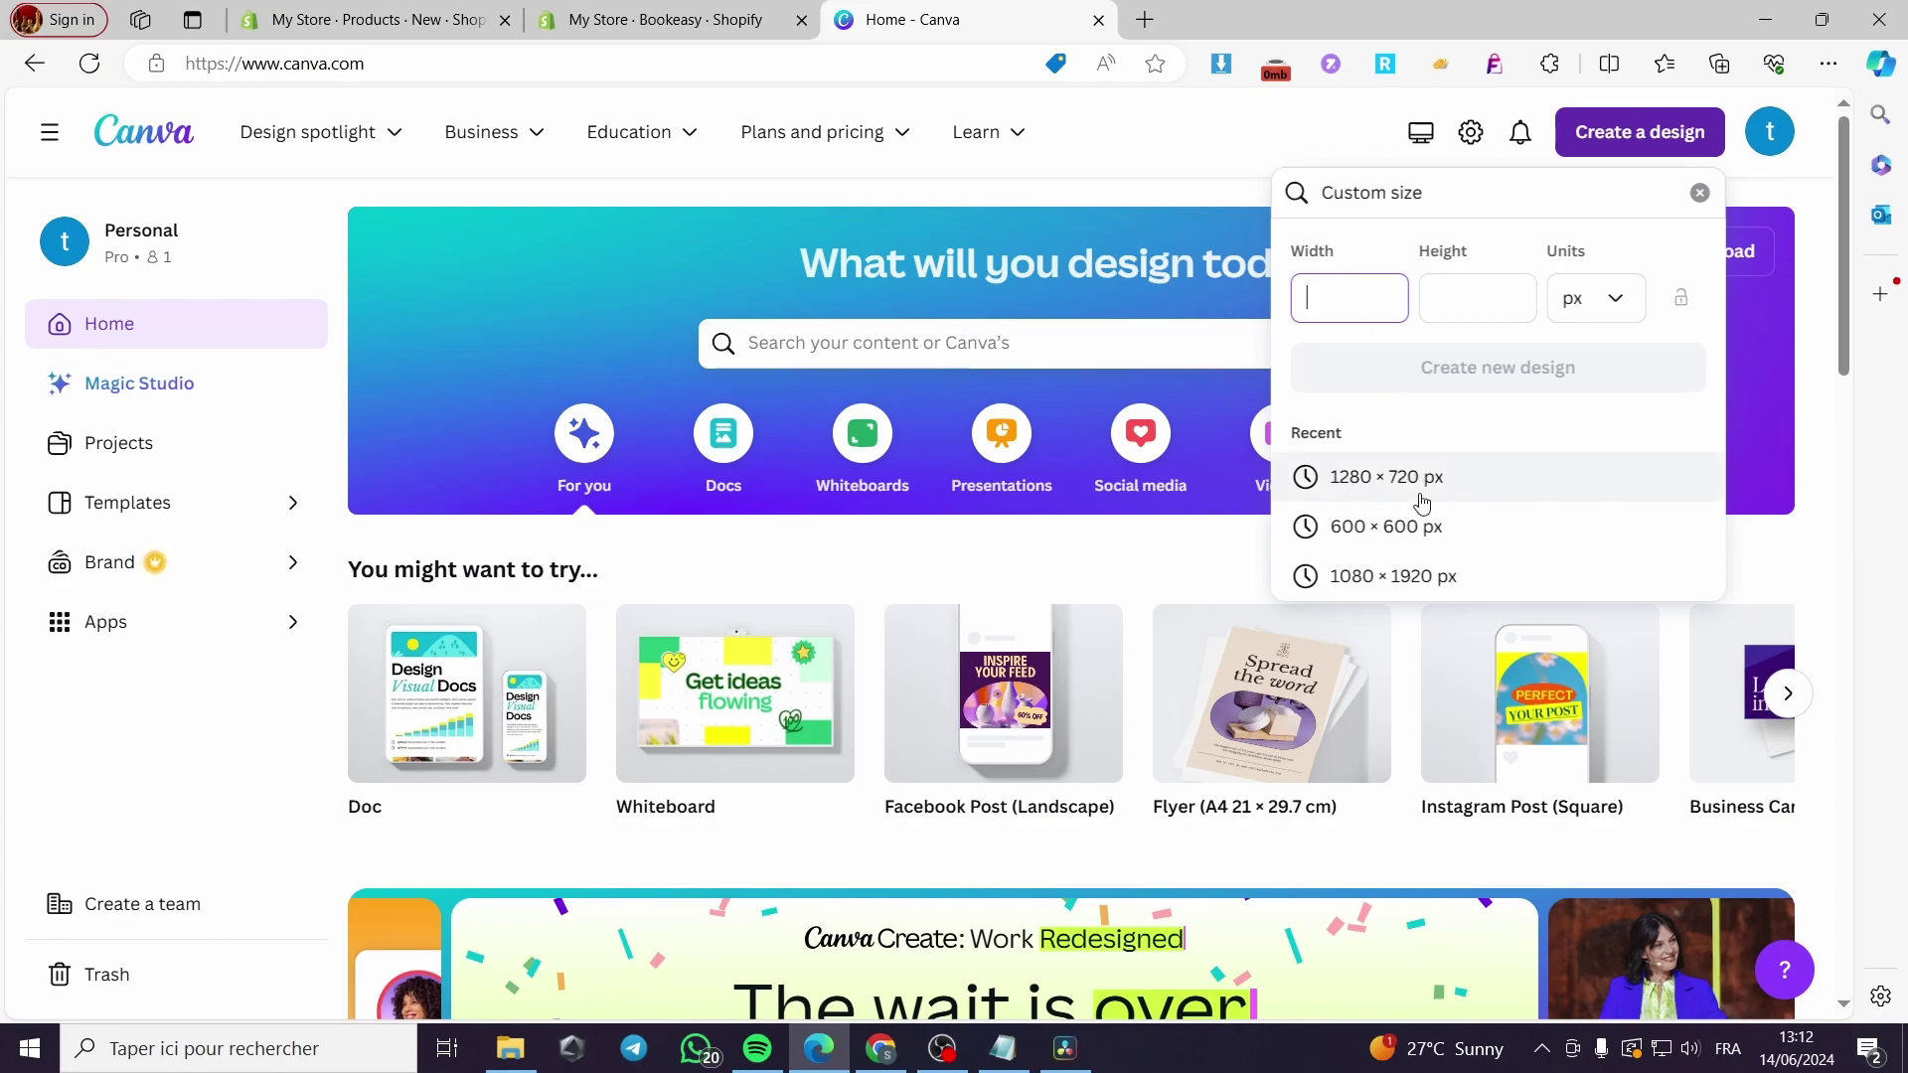
{"action": "left_click", "coordinate": [1465, 495]}
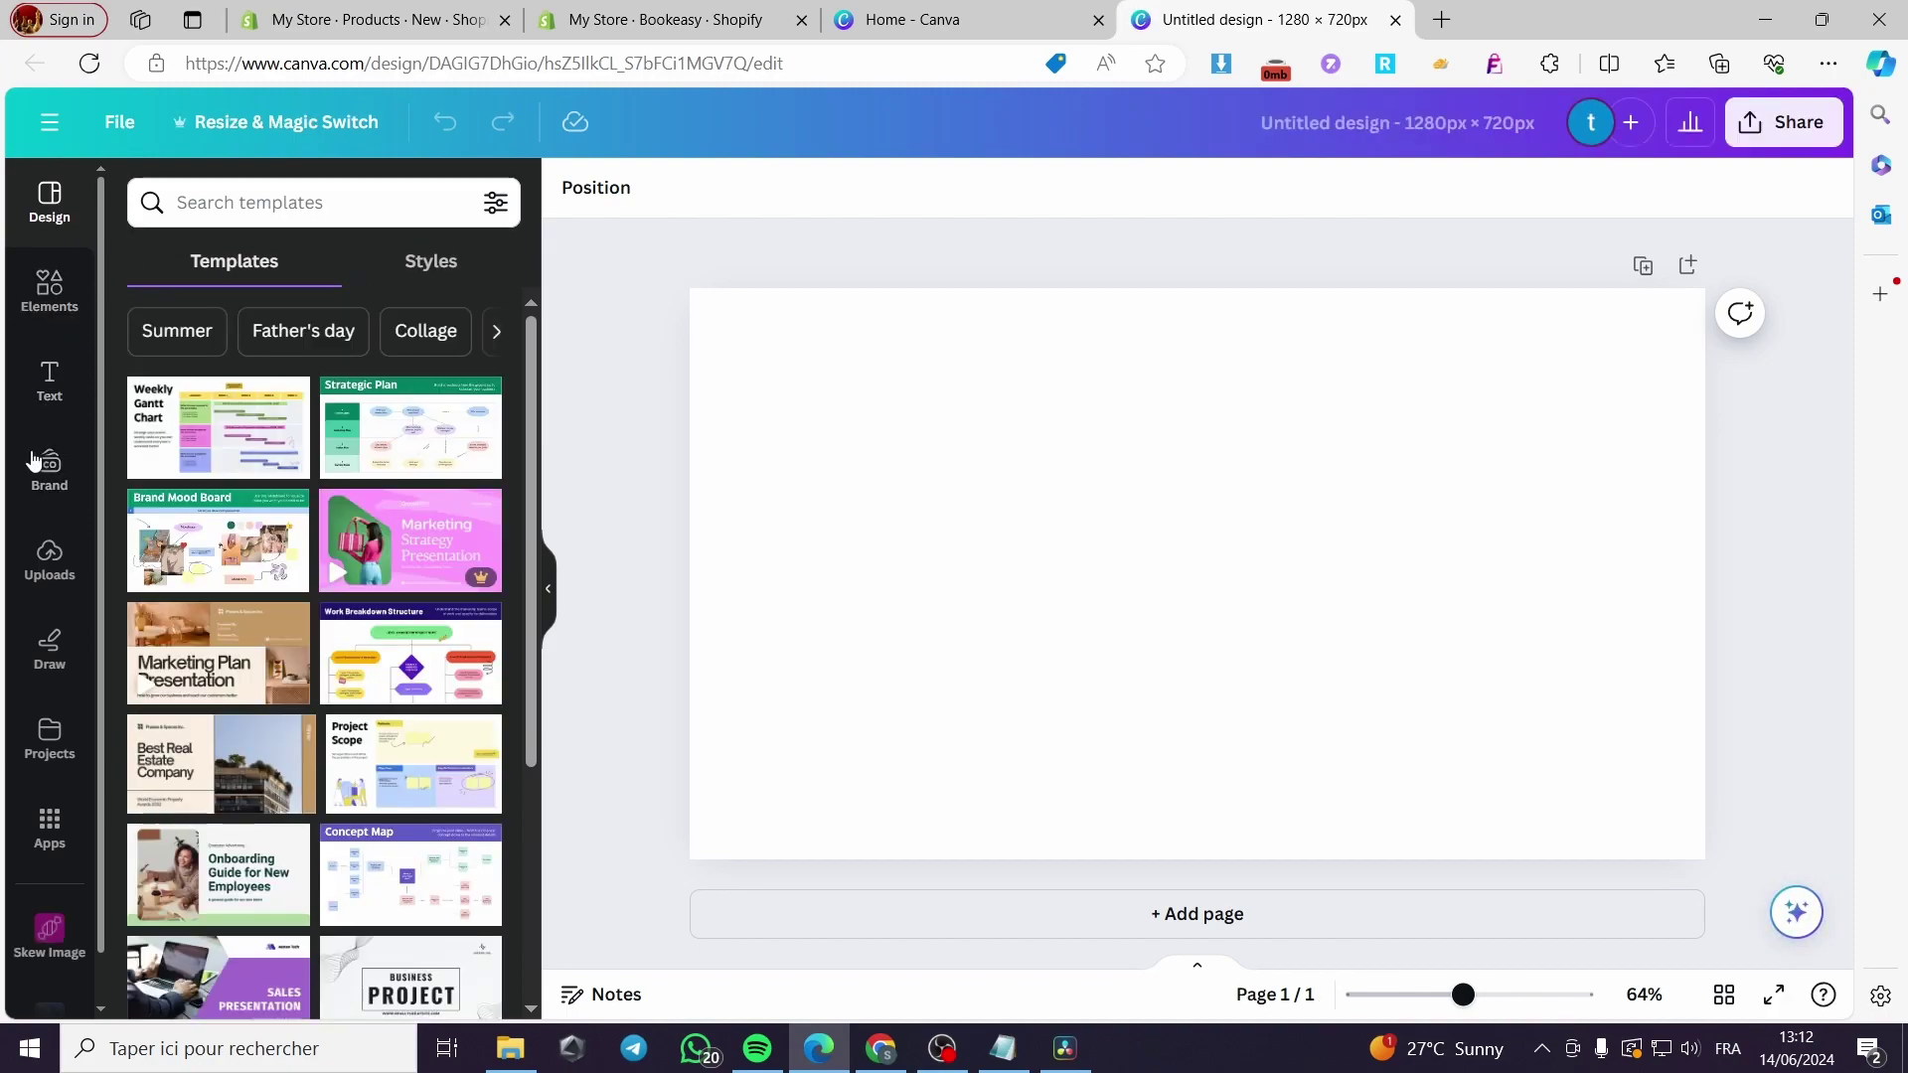
Step: Add the first 'yoga' woman graphic and place it, slightly smaller, in the top-left corner
{"action": "left_click", "coordinate": [60, 288]}
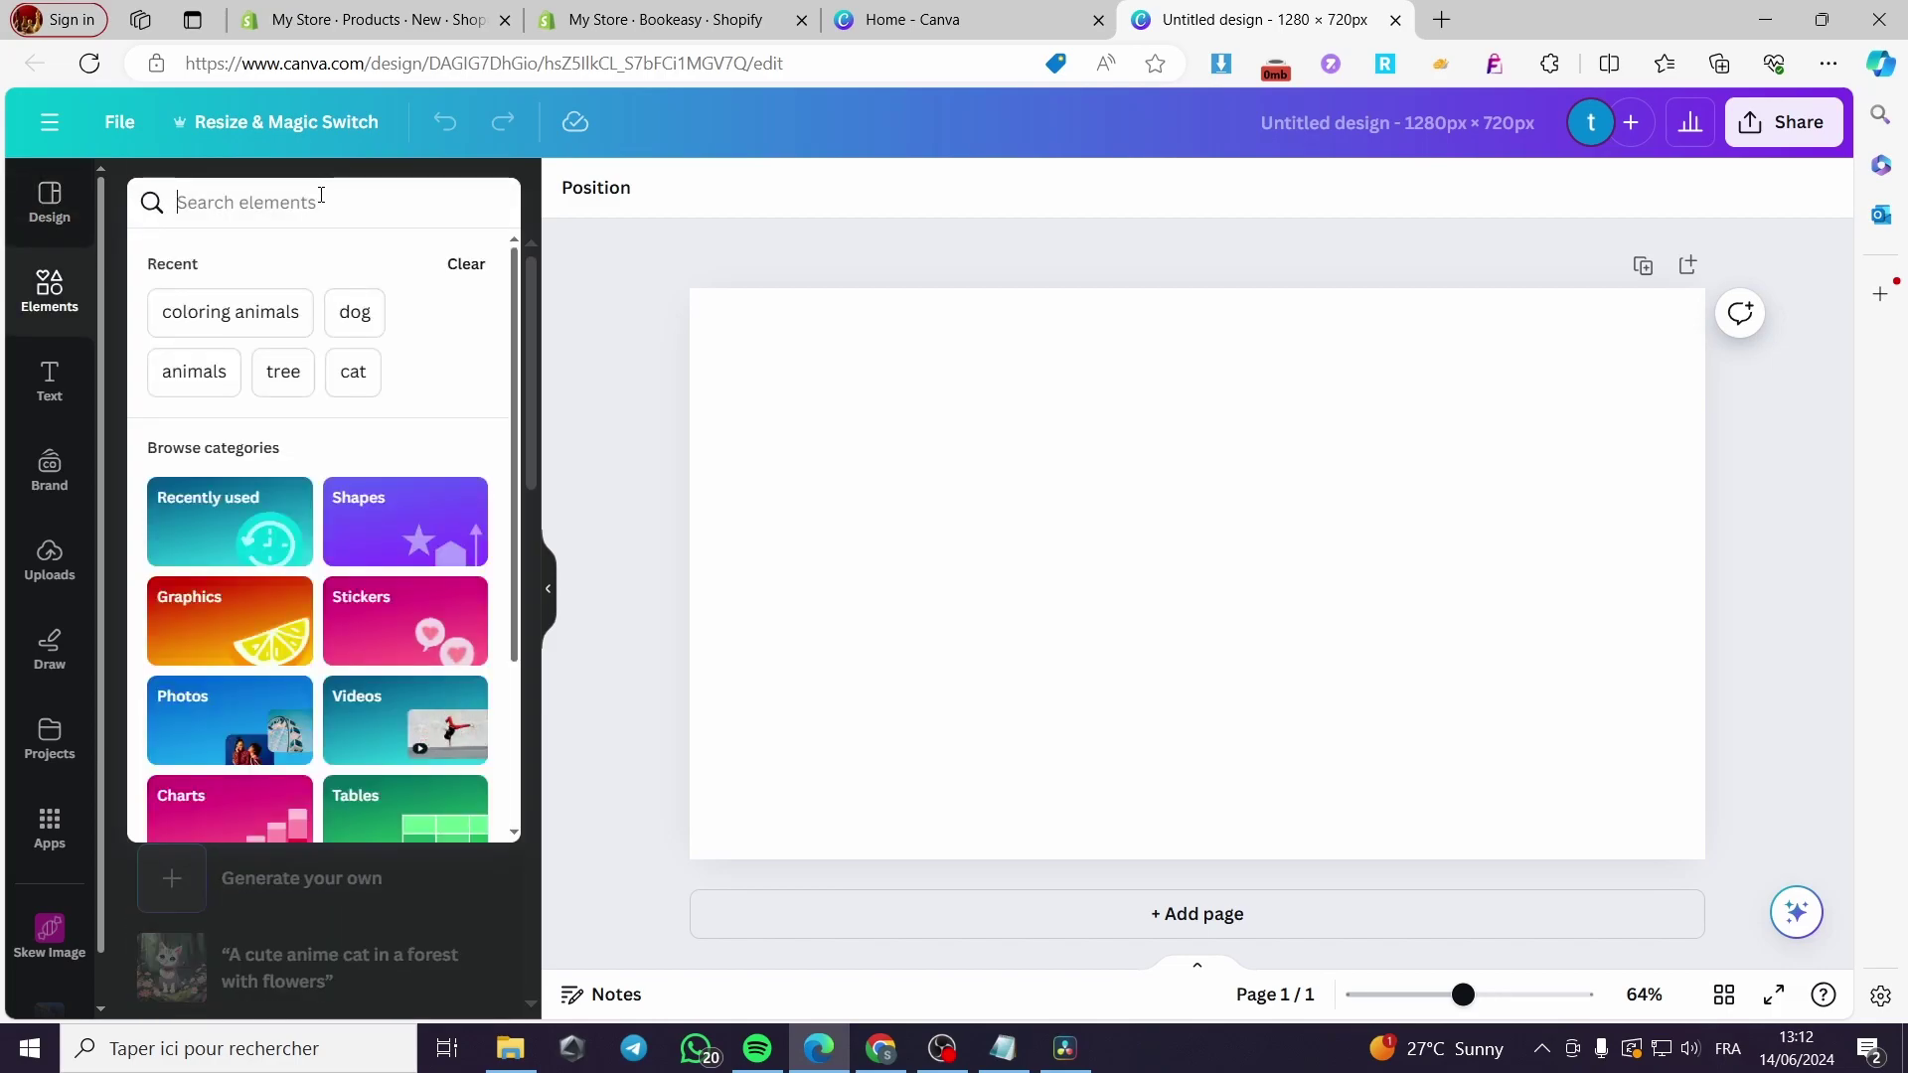
{"action": "type", "text": "yoga"}
{"action": "key", "text": "Return"}
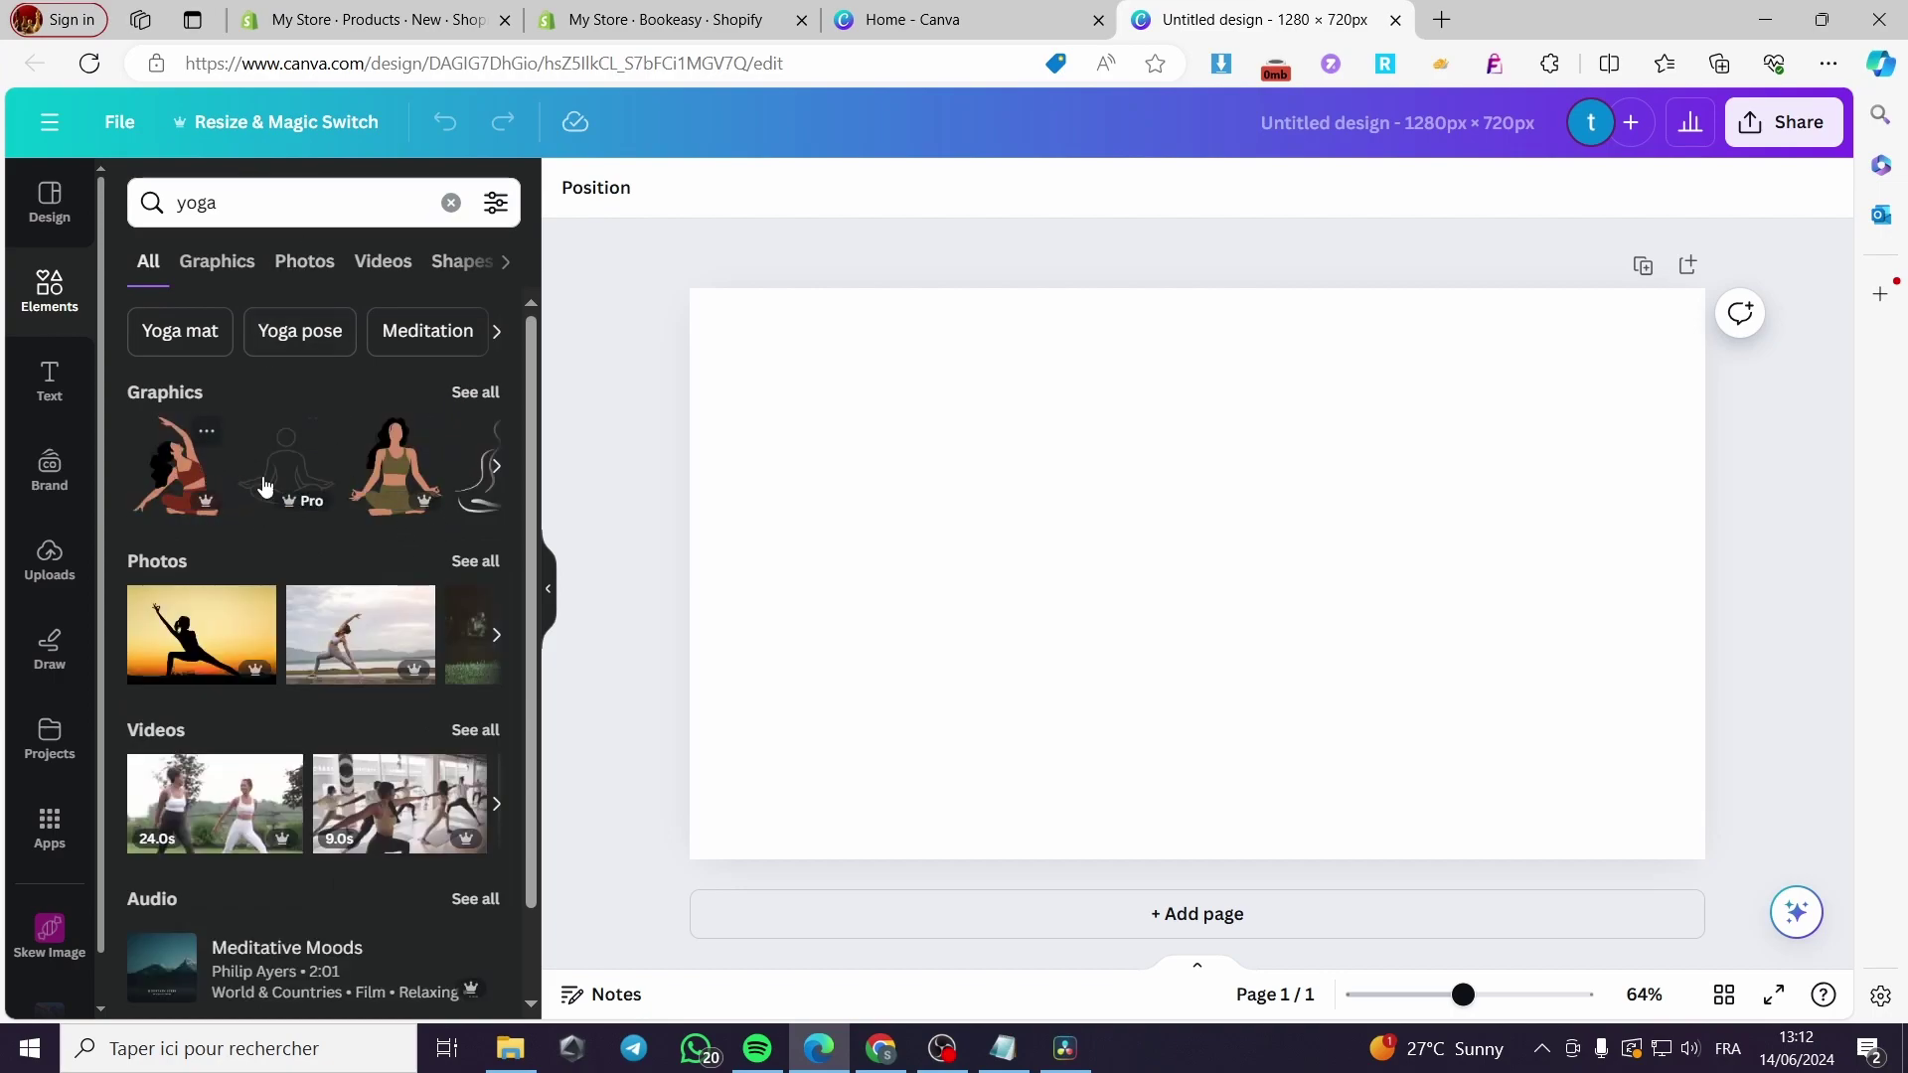
{"action": "left_click", "coordinate": [177, 465]}
{"action": "left_click_drag", "start_coordinate": [1296, 687], "coordinate": [1278, 668]}
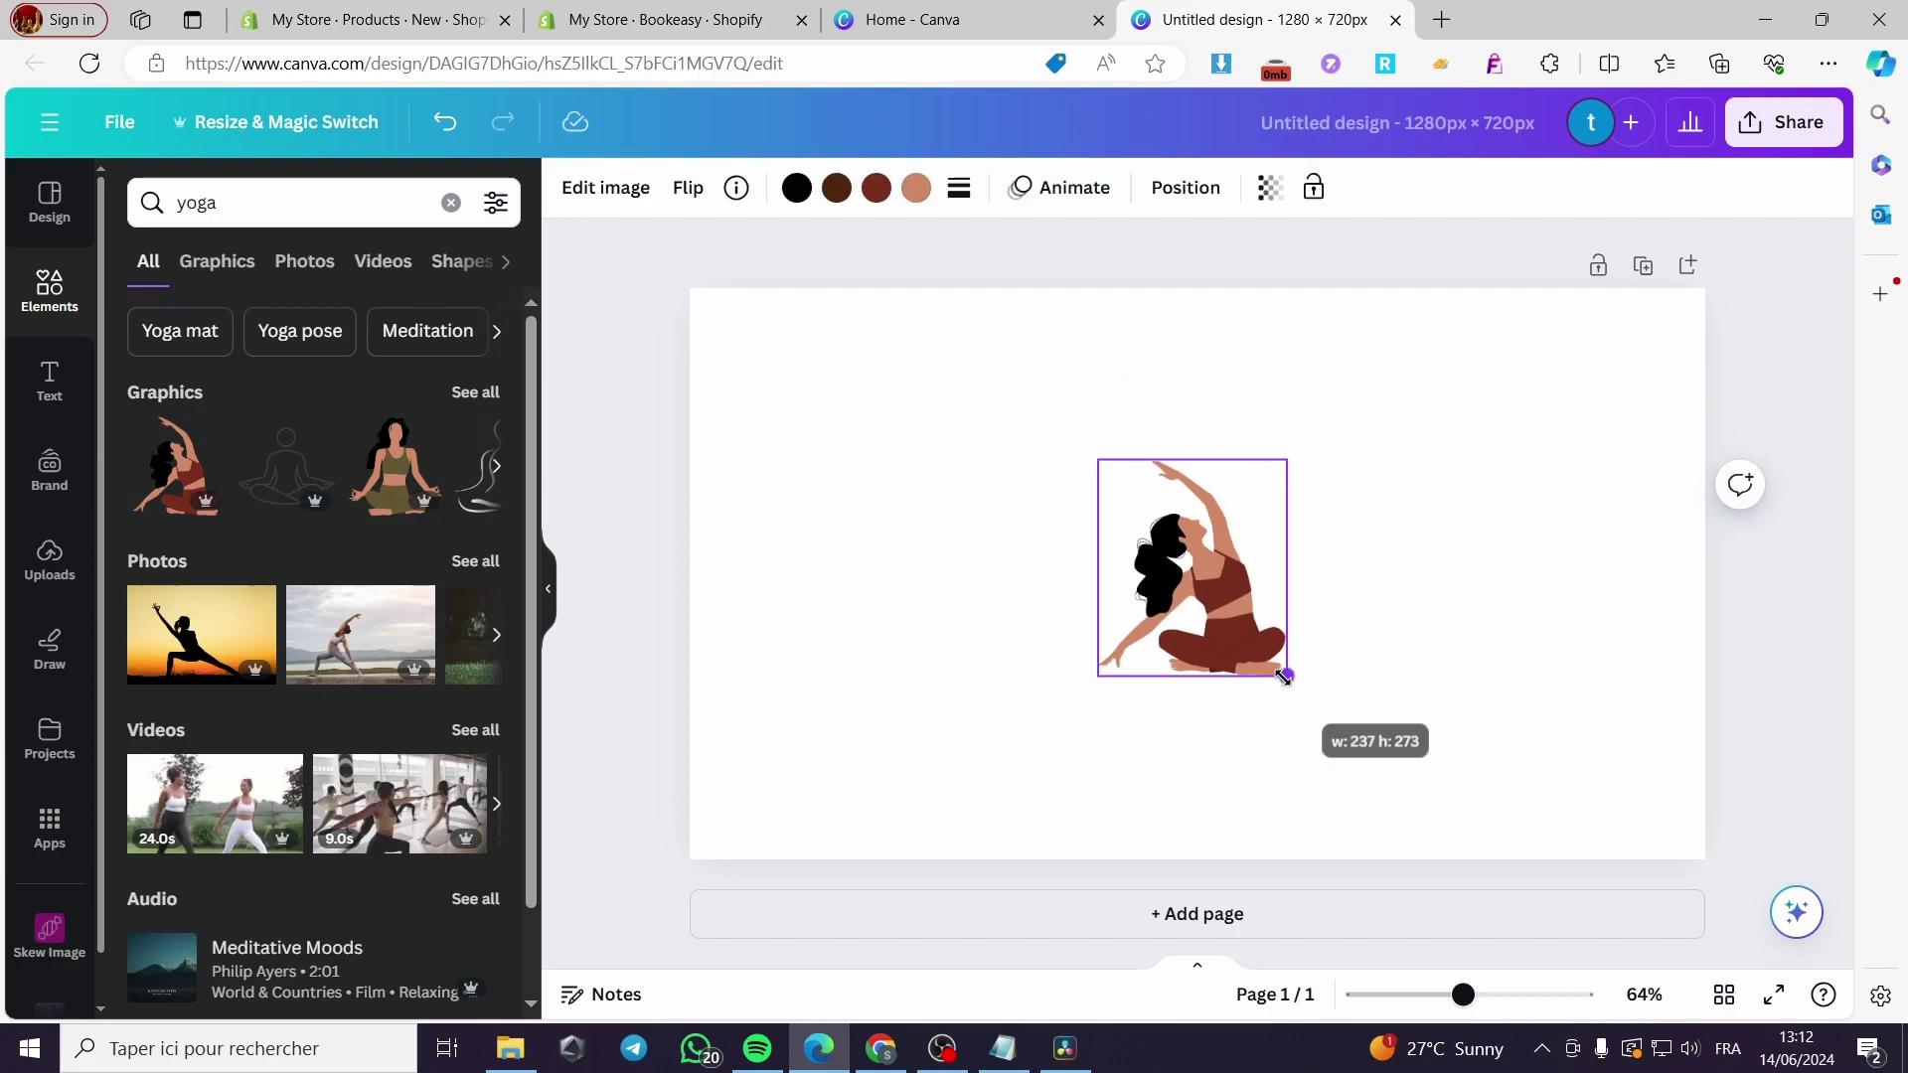
{"action": "left_click_drag", "start_coordinate": [1211, 589], "coordinate": [870, 542]}
{"action": "left_click_drag", "start_coordinate": [828, 440], "coordinate": [805, 420]}
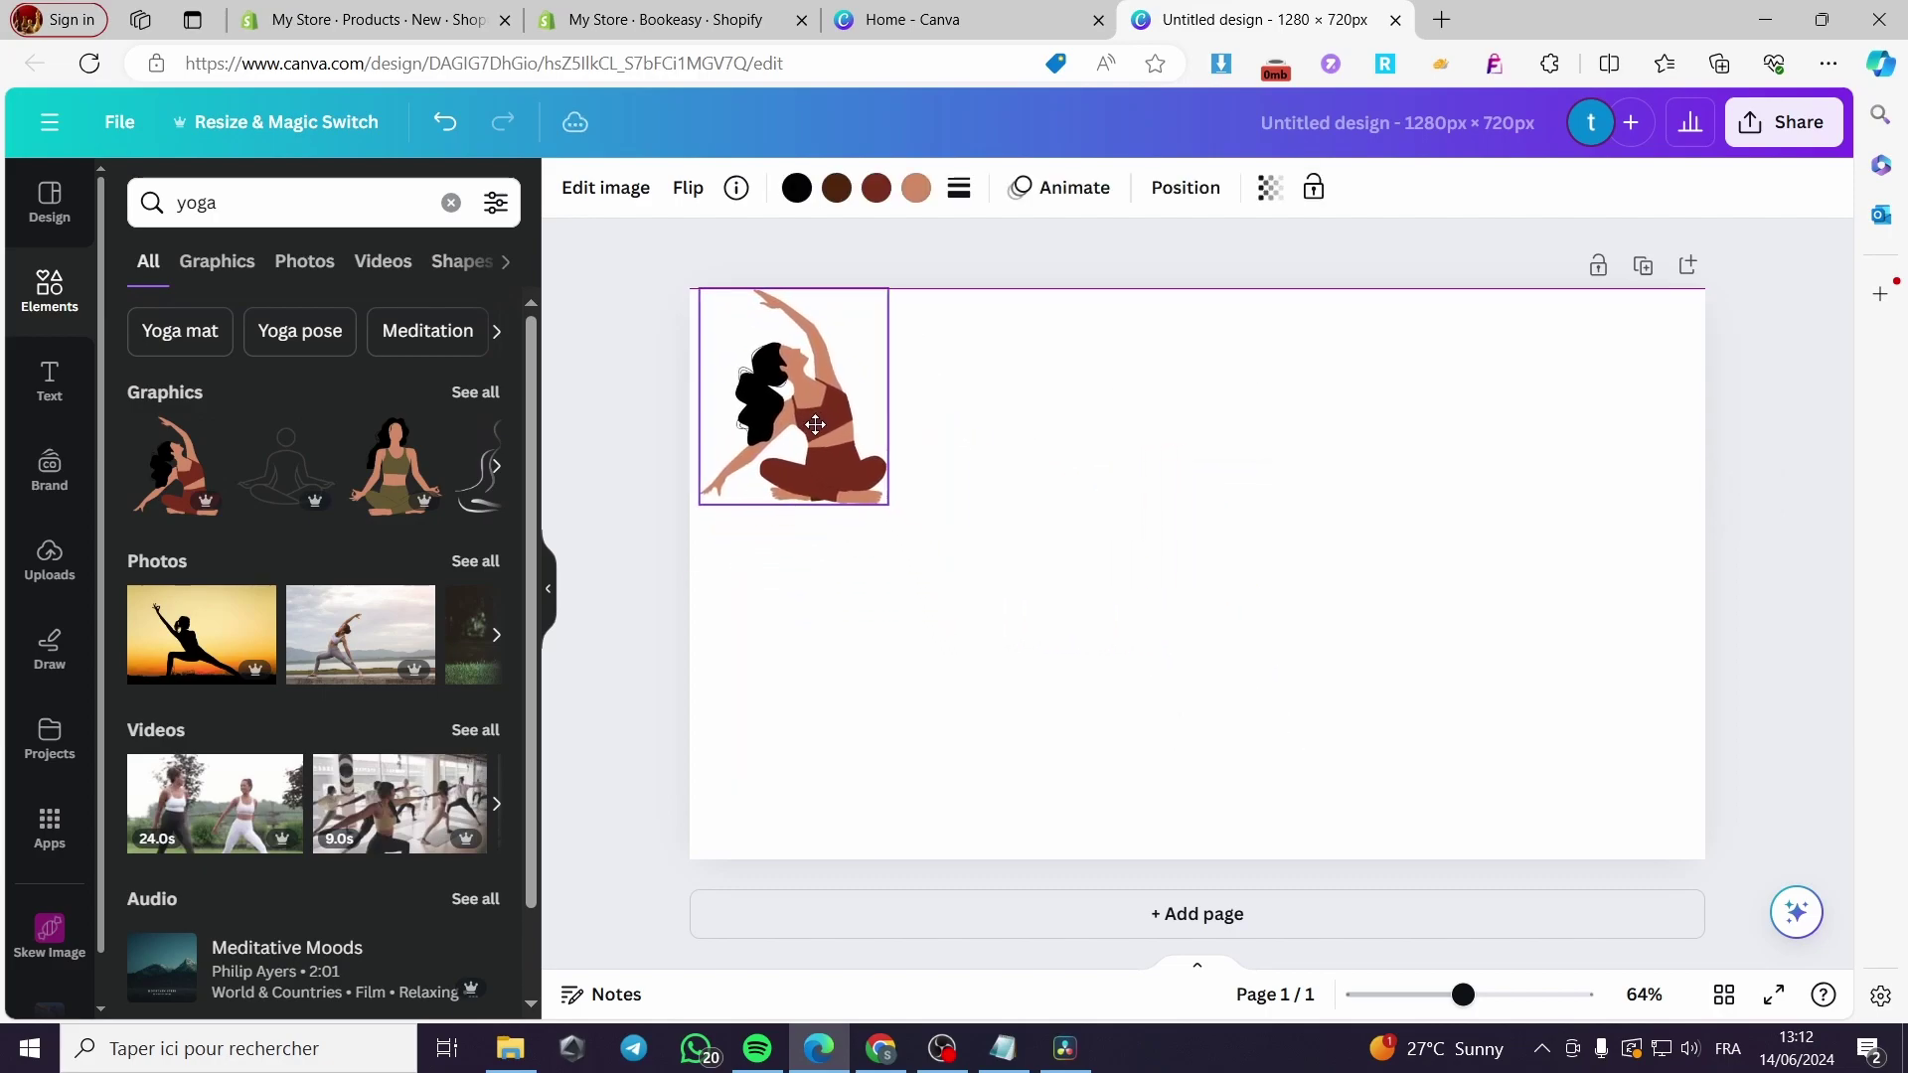
Step: Set the page background colour to purple #8c52ff after trying several other colours
{"action": "left_click", "coordinate": [1009, 377]}
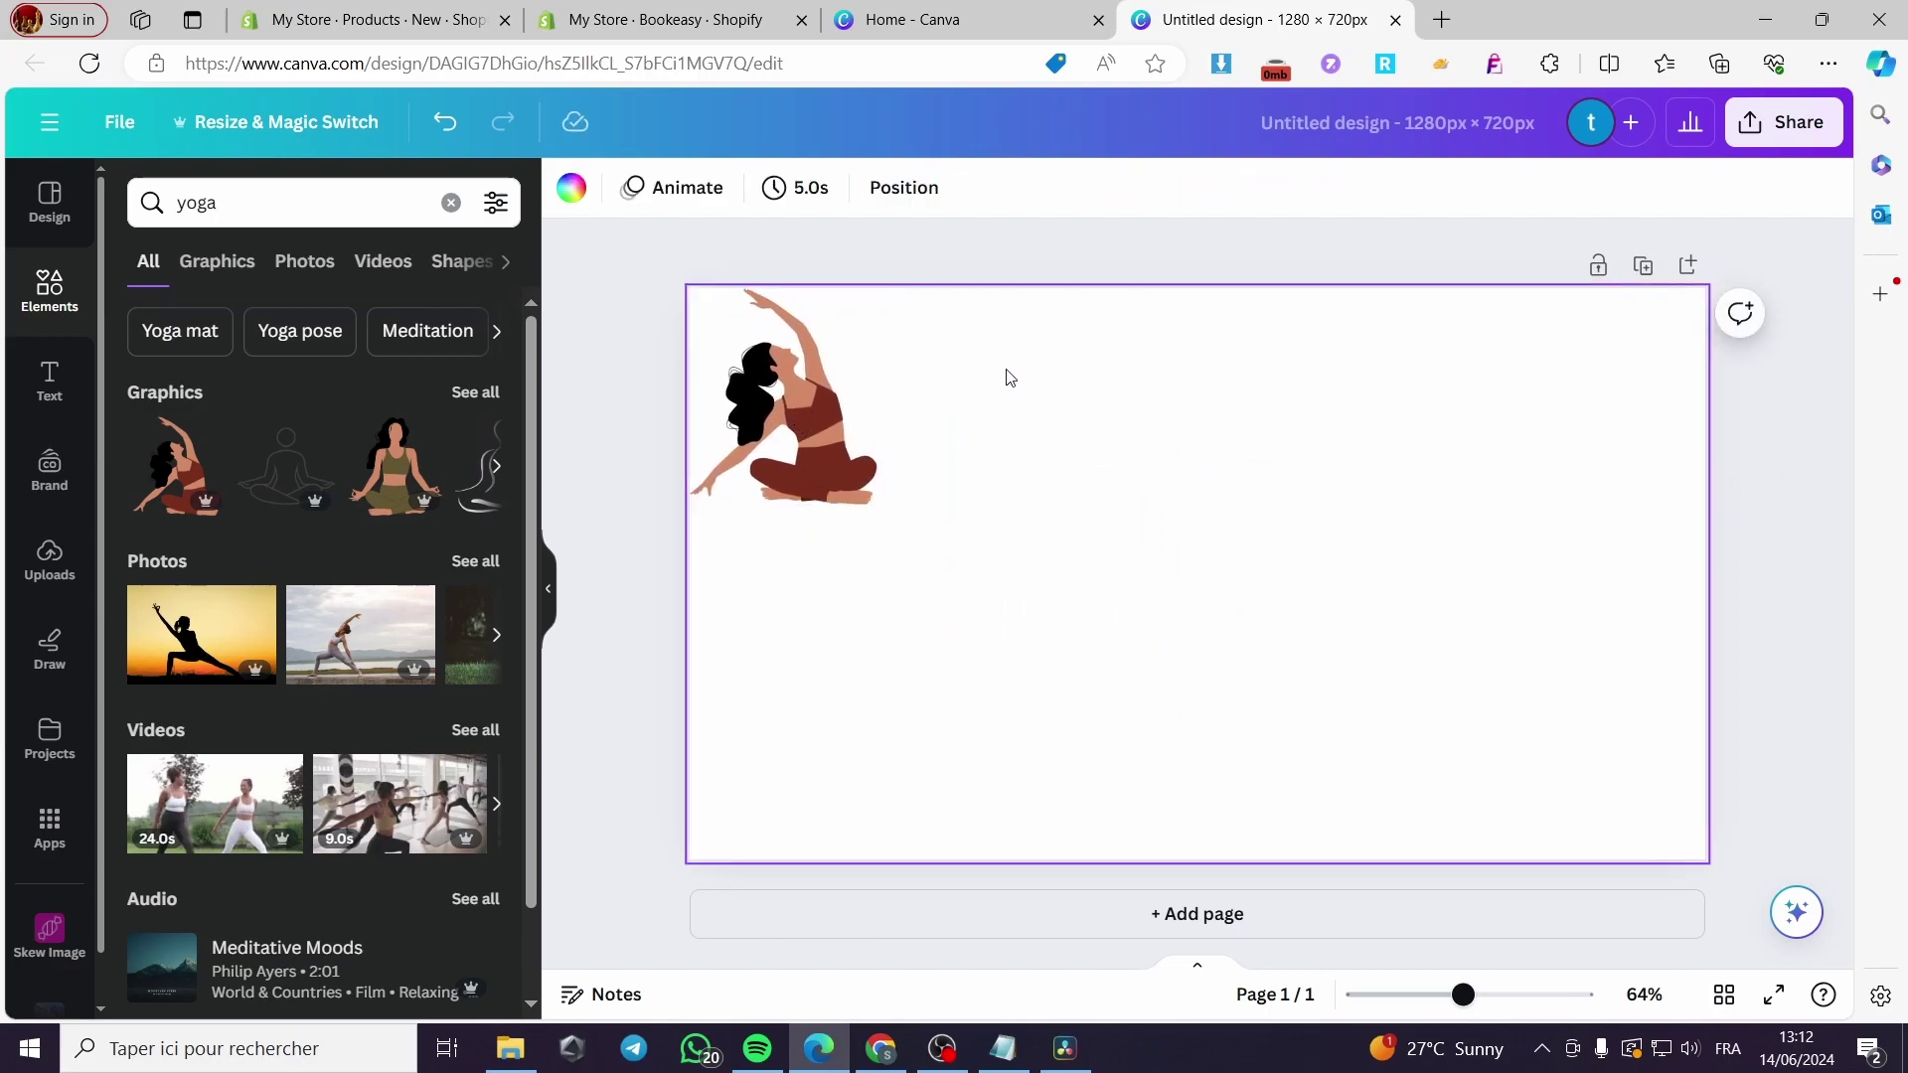
{"action": "left_click", "coordinate": [569, 189]}
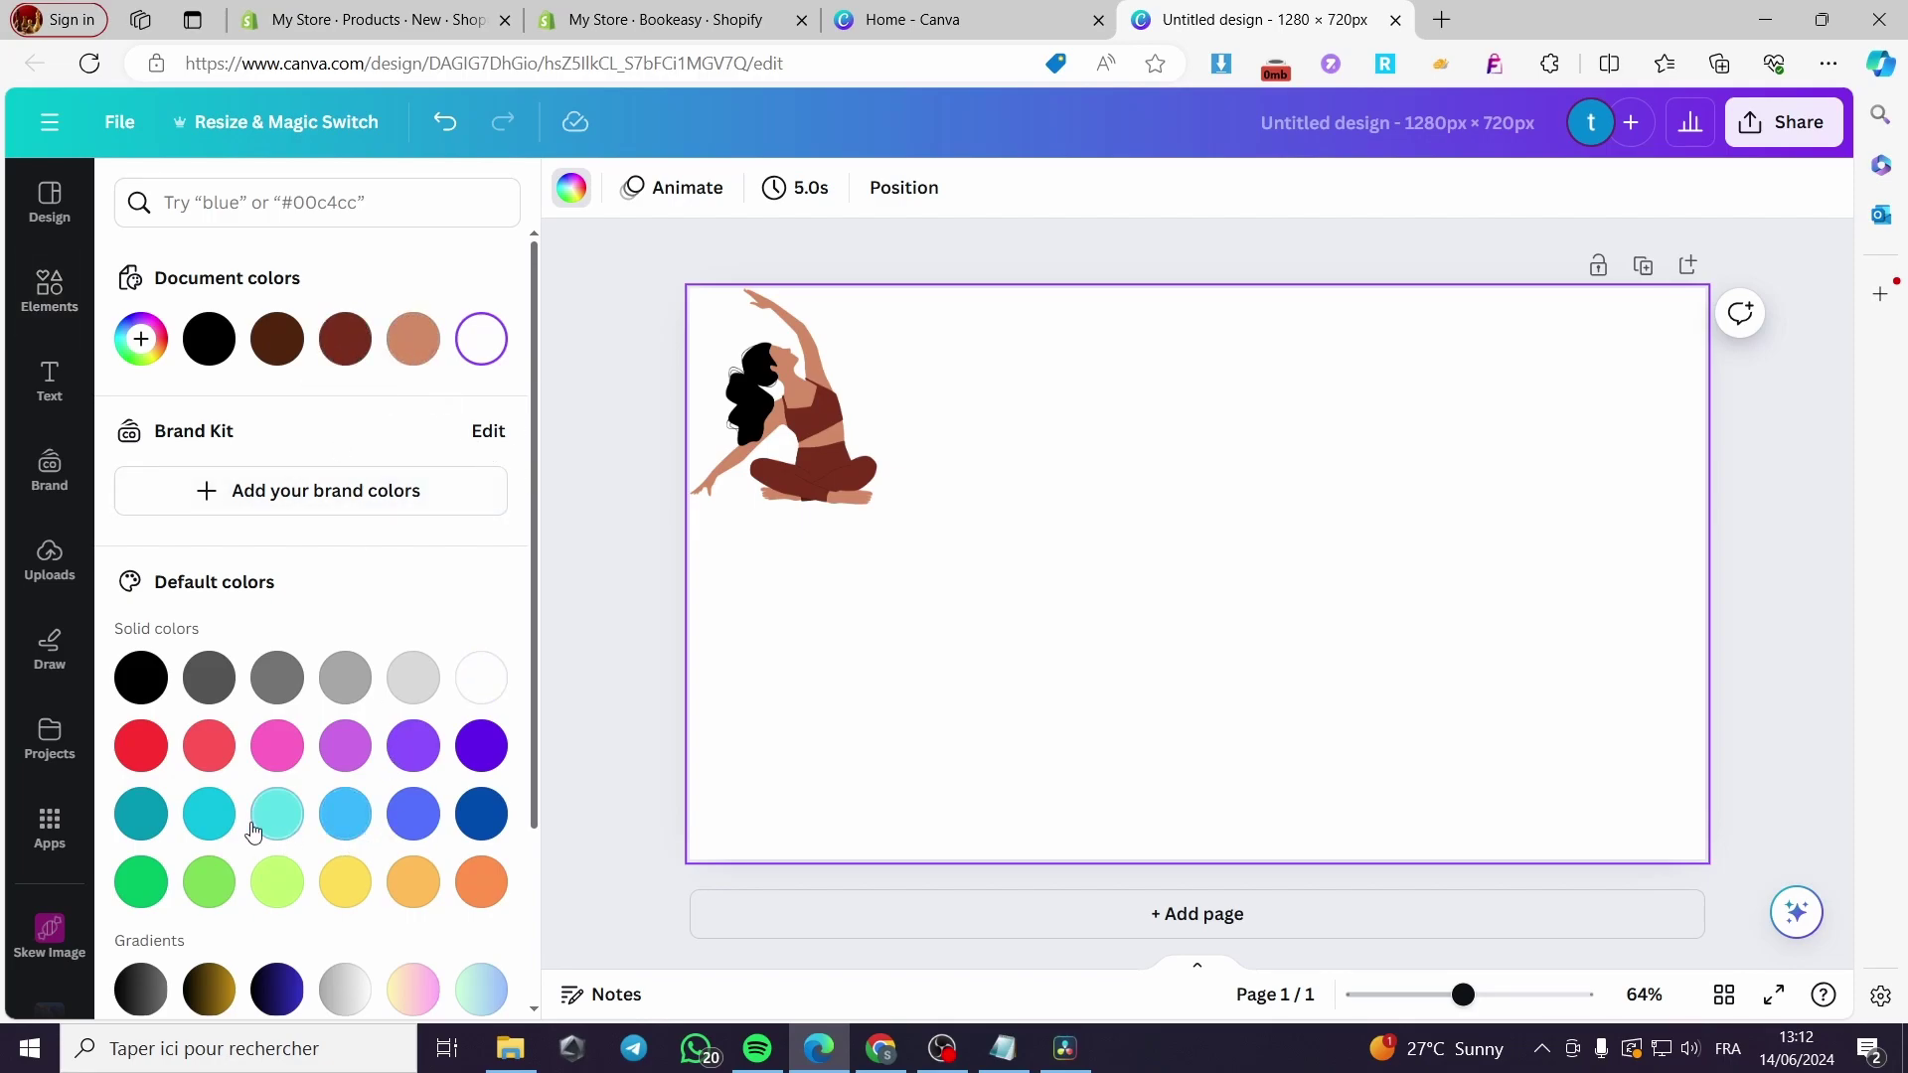
{"action": "left_click", "coordinate": [410, 753]}
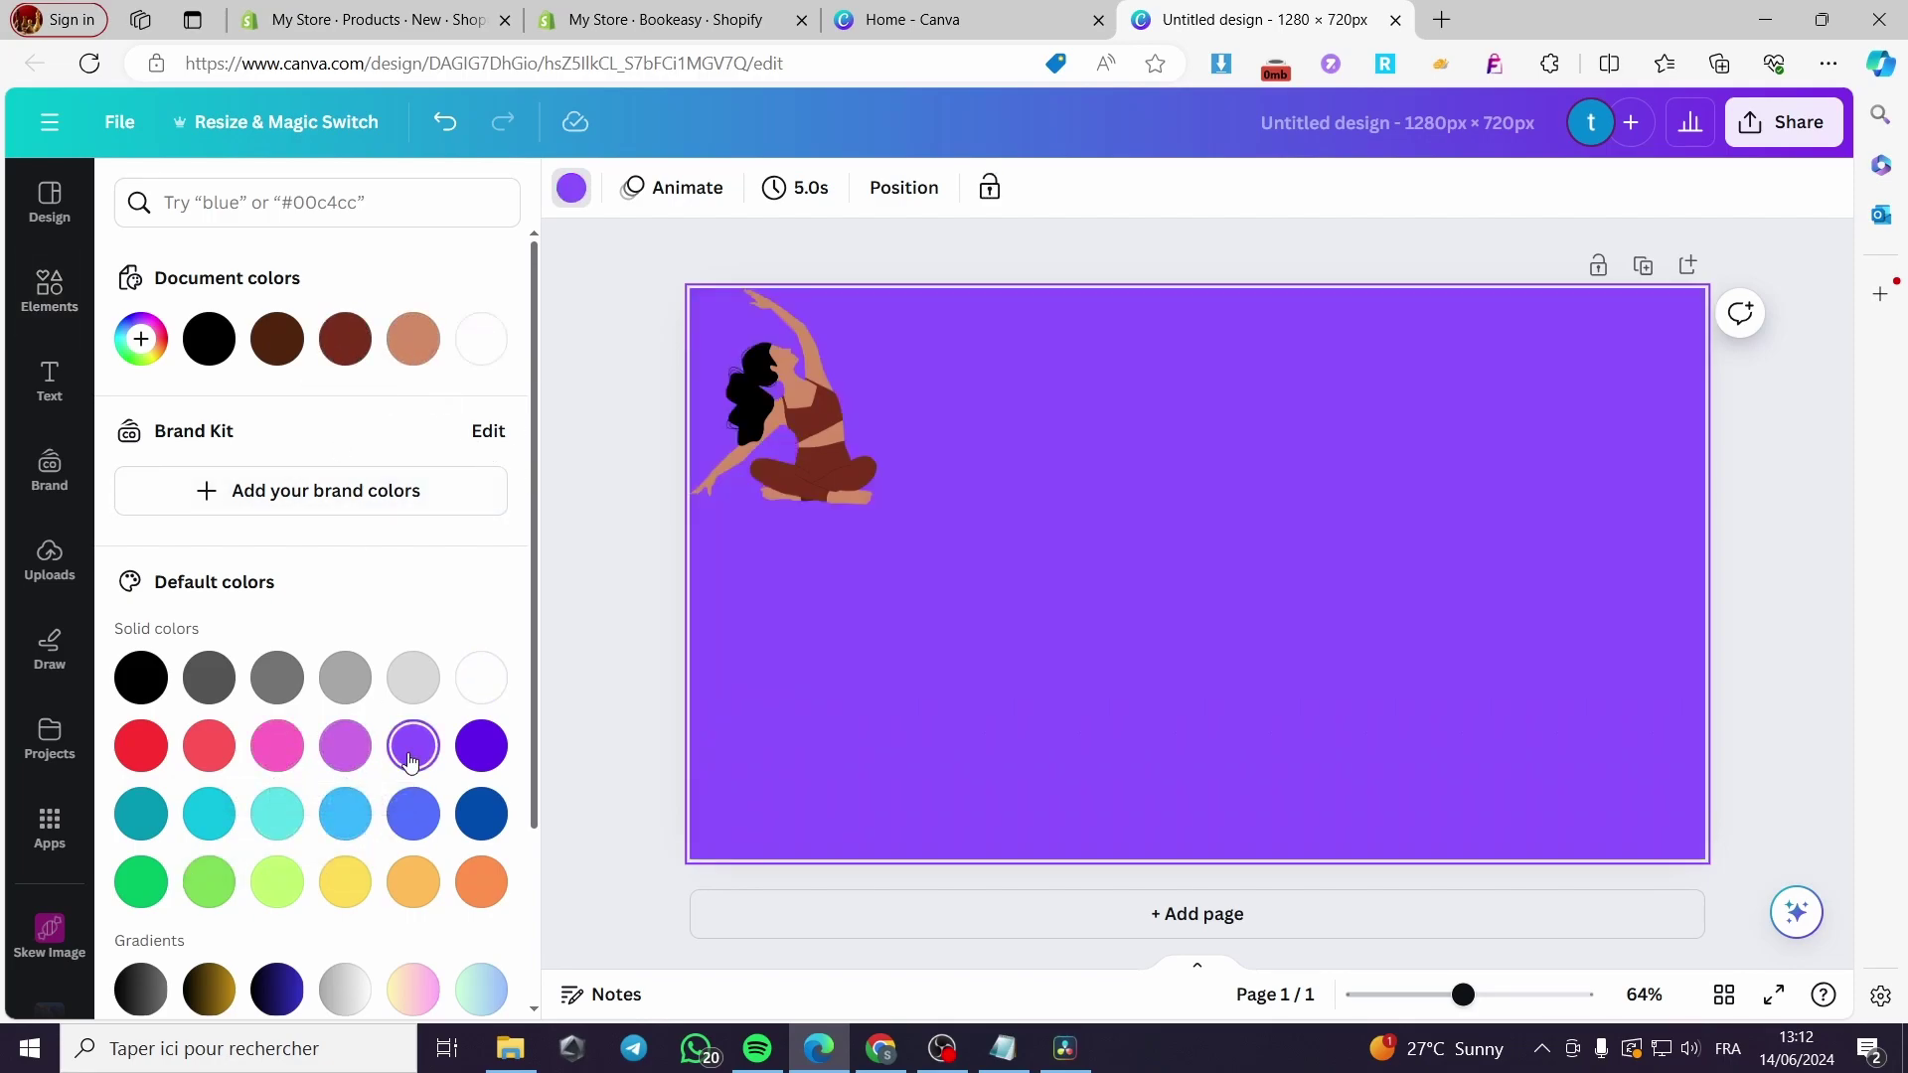
{"action": "left_click", "coordinate": [345, 814]}
{"action": "left_click", "coordinate": [277, 814]}
{"action": "left_click", "coordinate": [215, 822]}
{"action": "left_click", "coordinate": [141, 815]}
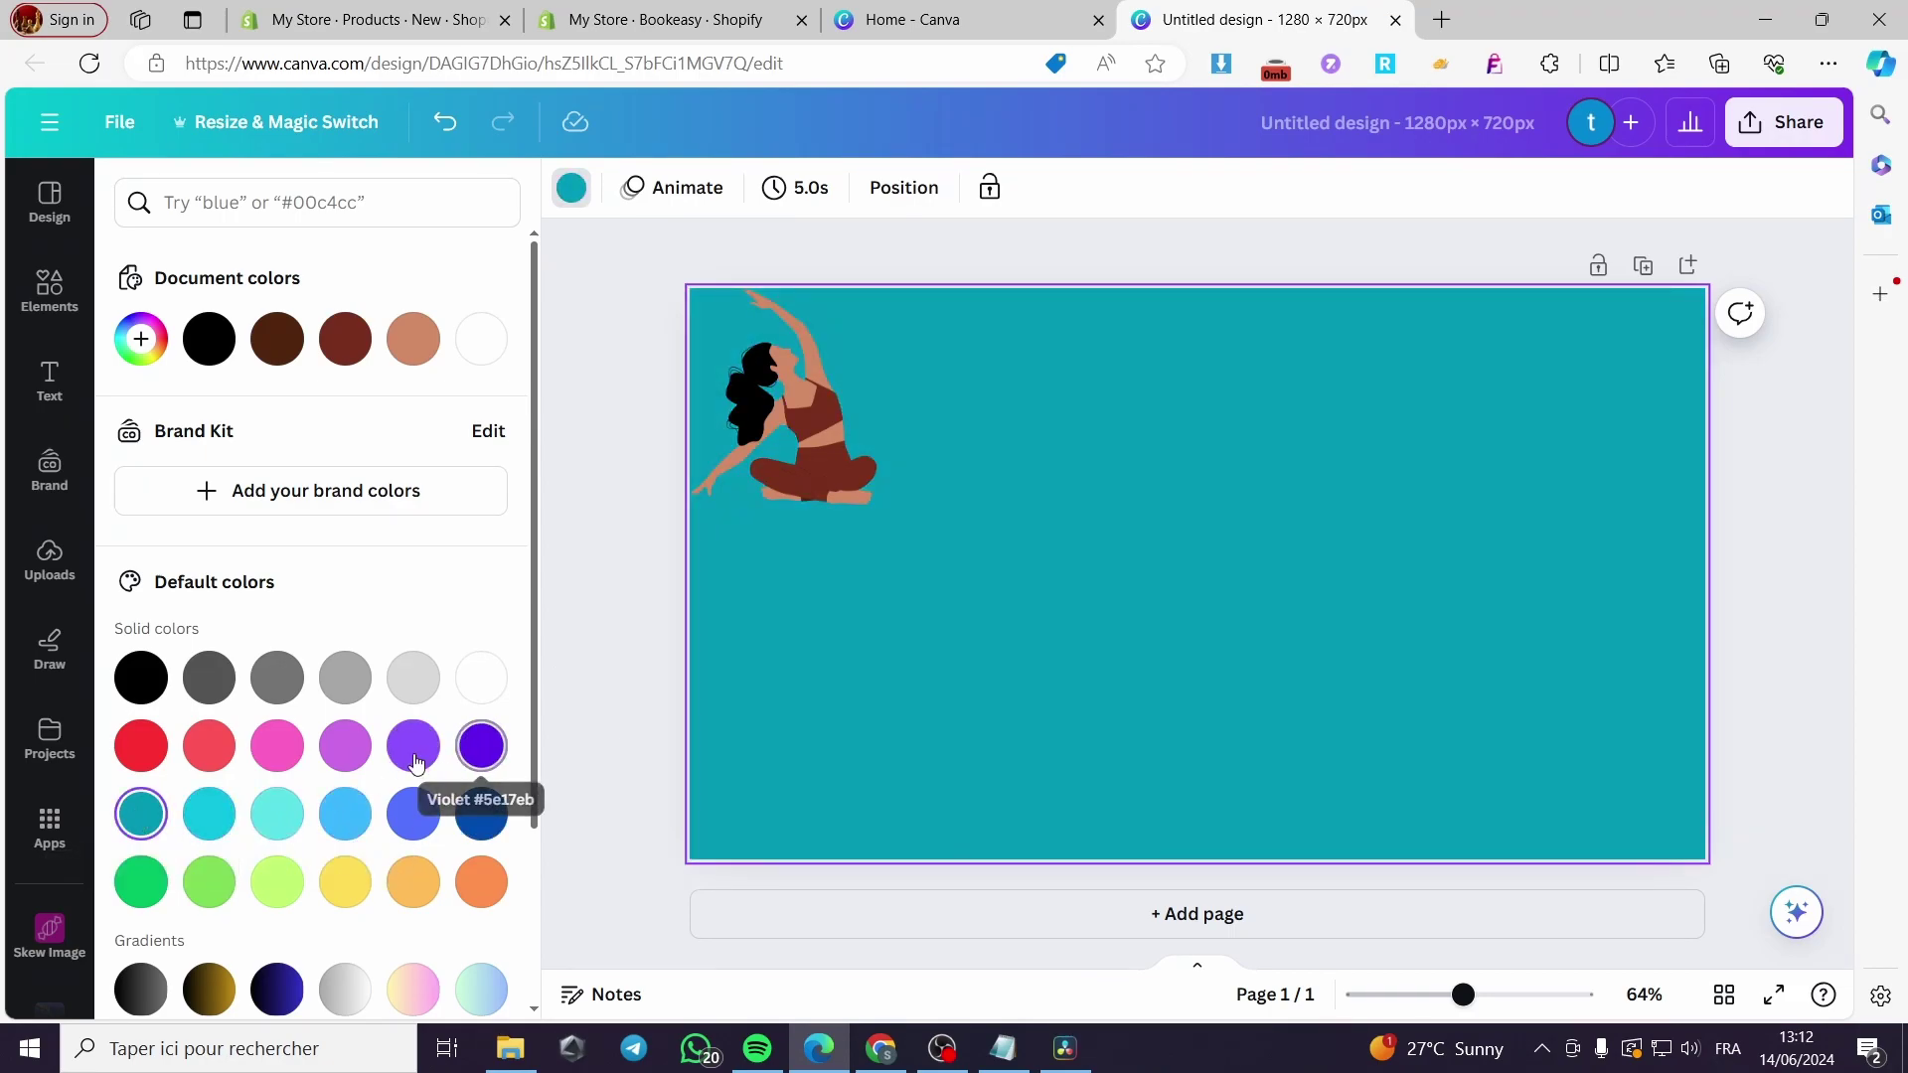
{"action": "left_click", "coordinate": [345, 745]}
{"action": "left_click", "coordinate": [413, 752]}
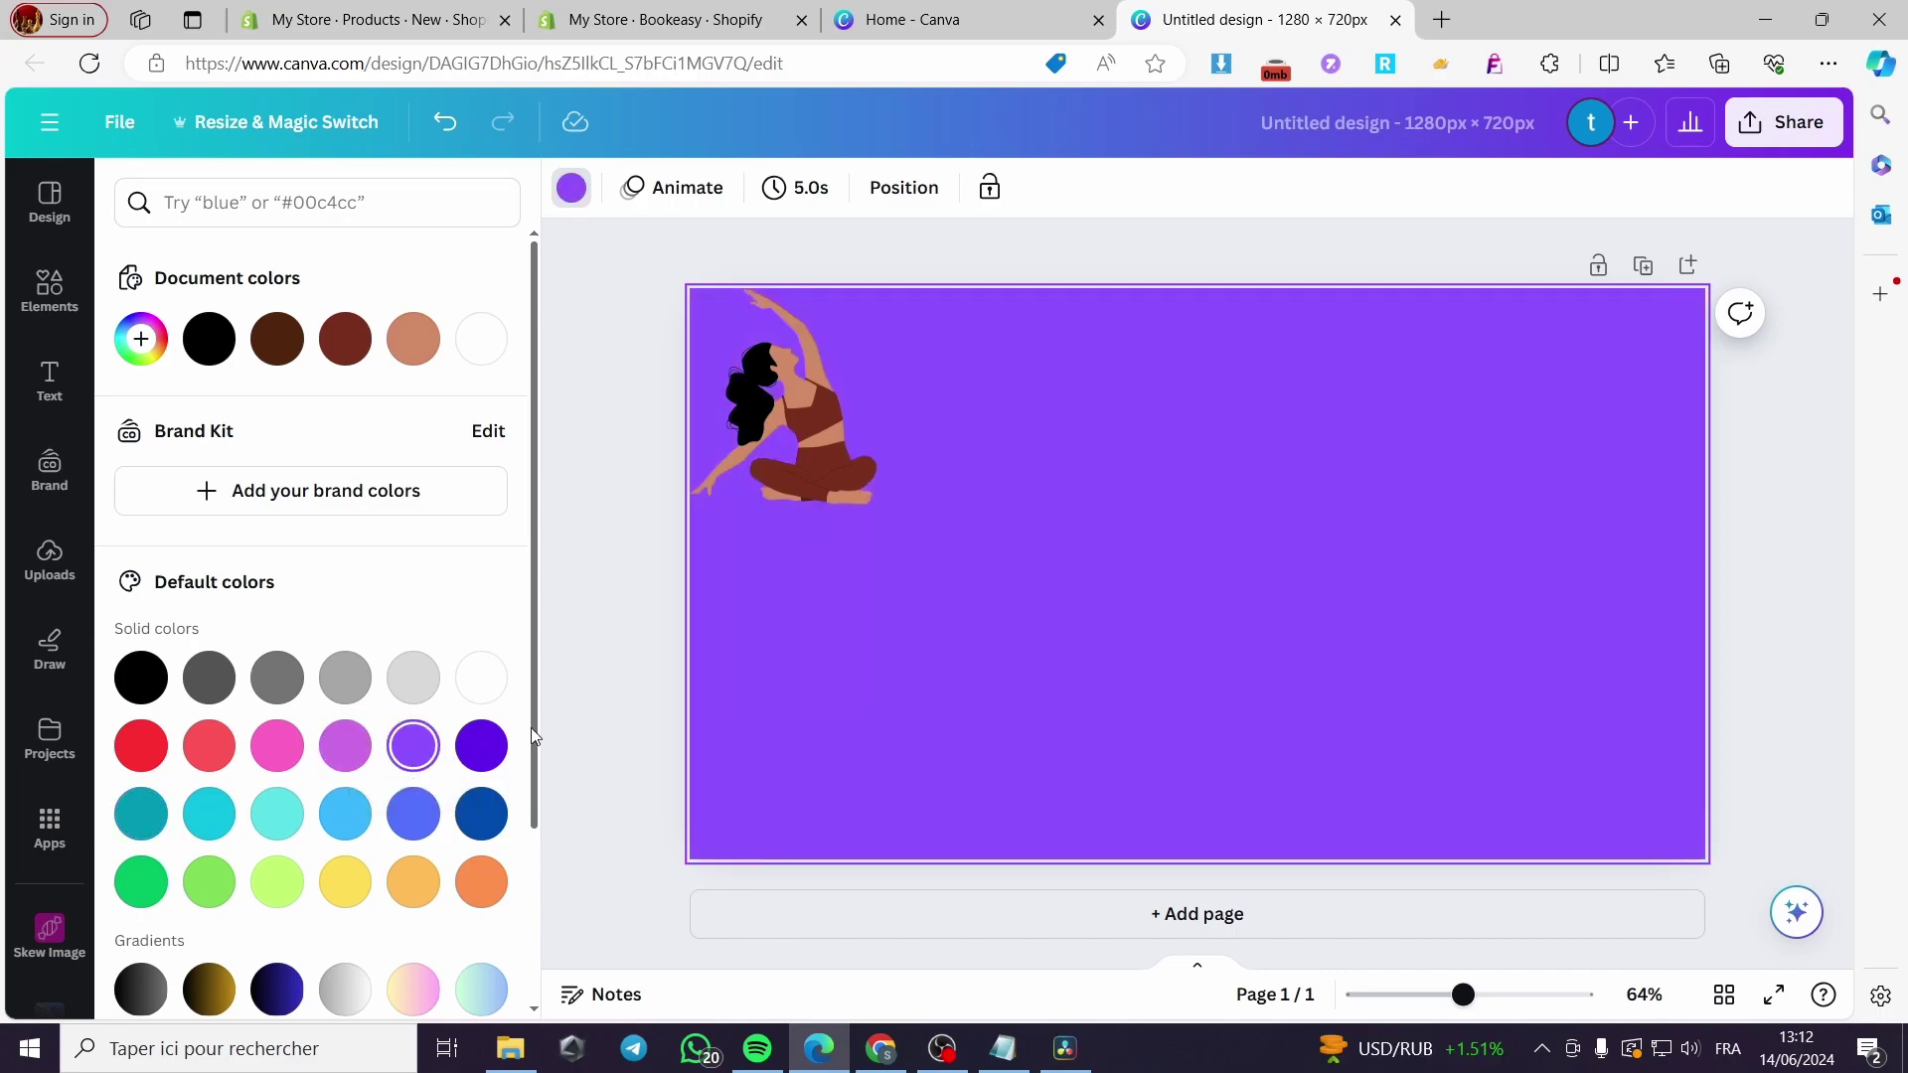
{"action": "left_click", "coordinate": [57, 292]}
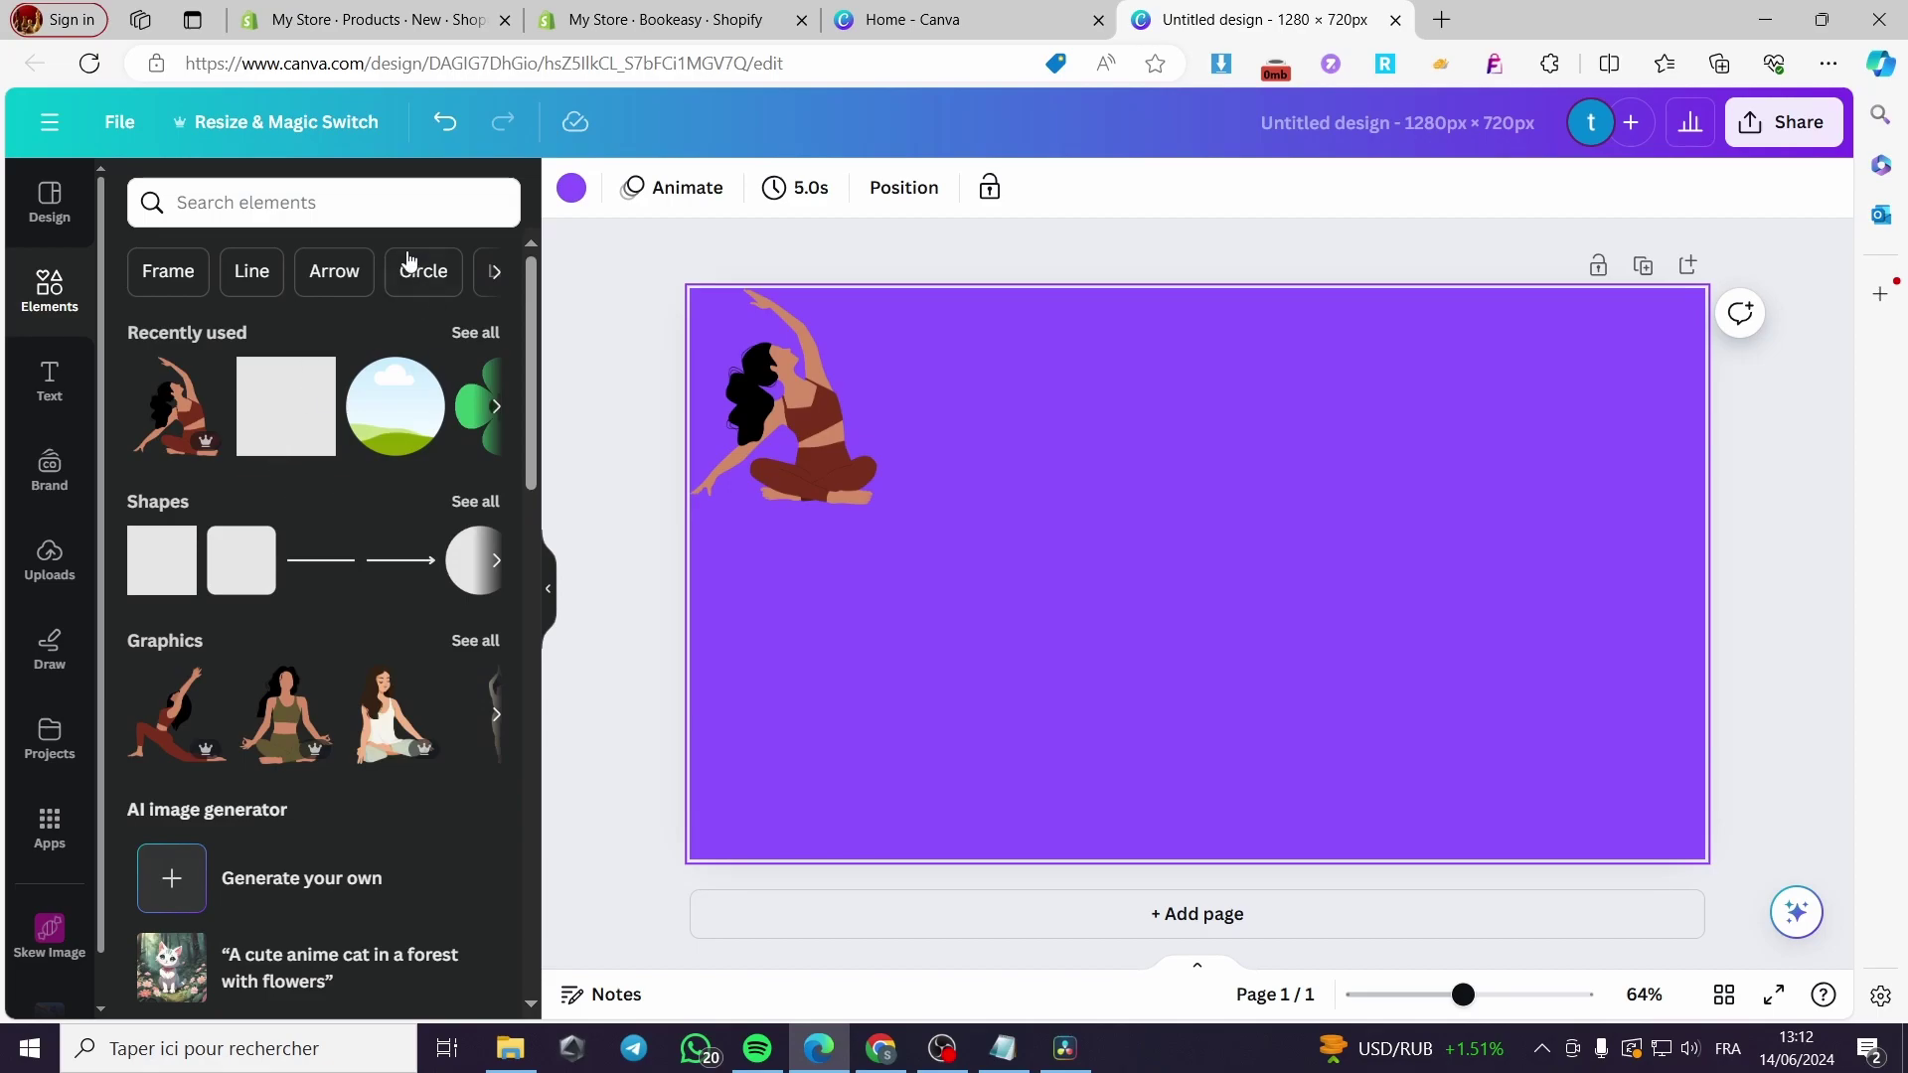
Step: Add a lunging woman from the 'fitness' graphics and place it smaller at the top right
{"action": "left_click", "coordinate": [374, 202]}
{"action": "type", "text": "fitness"}
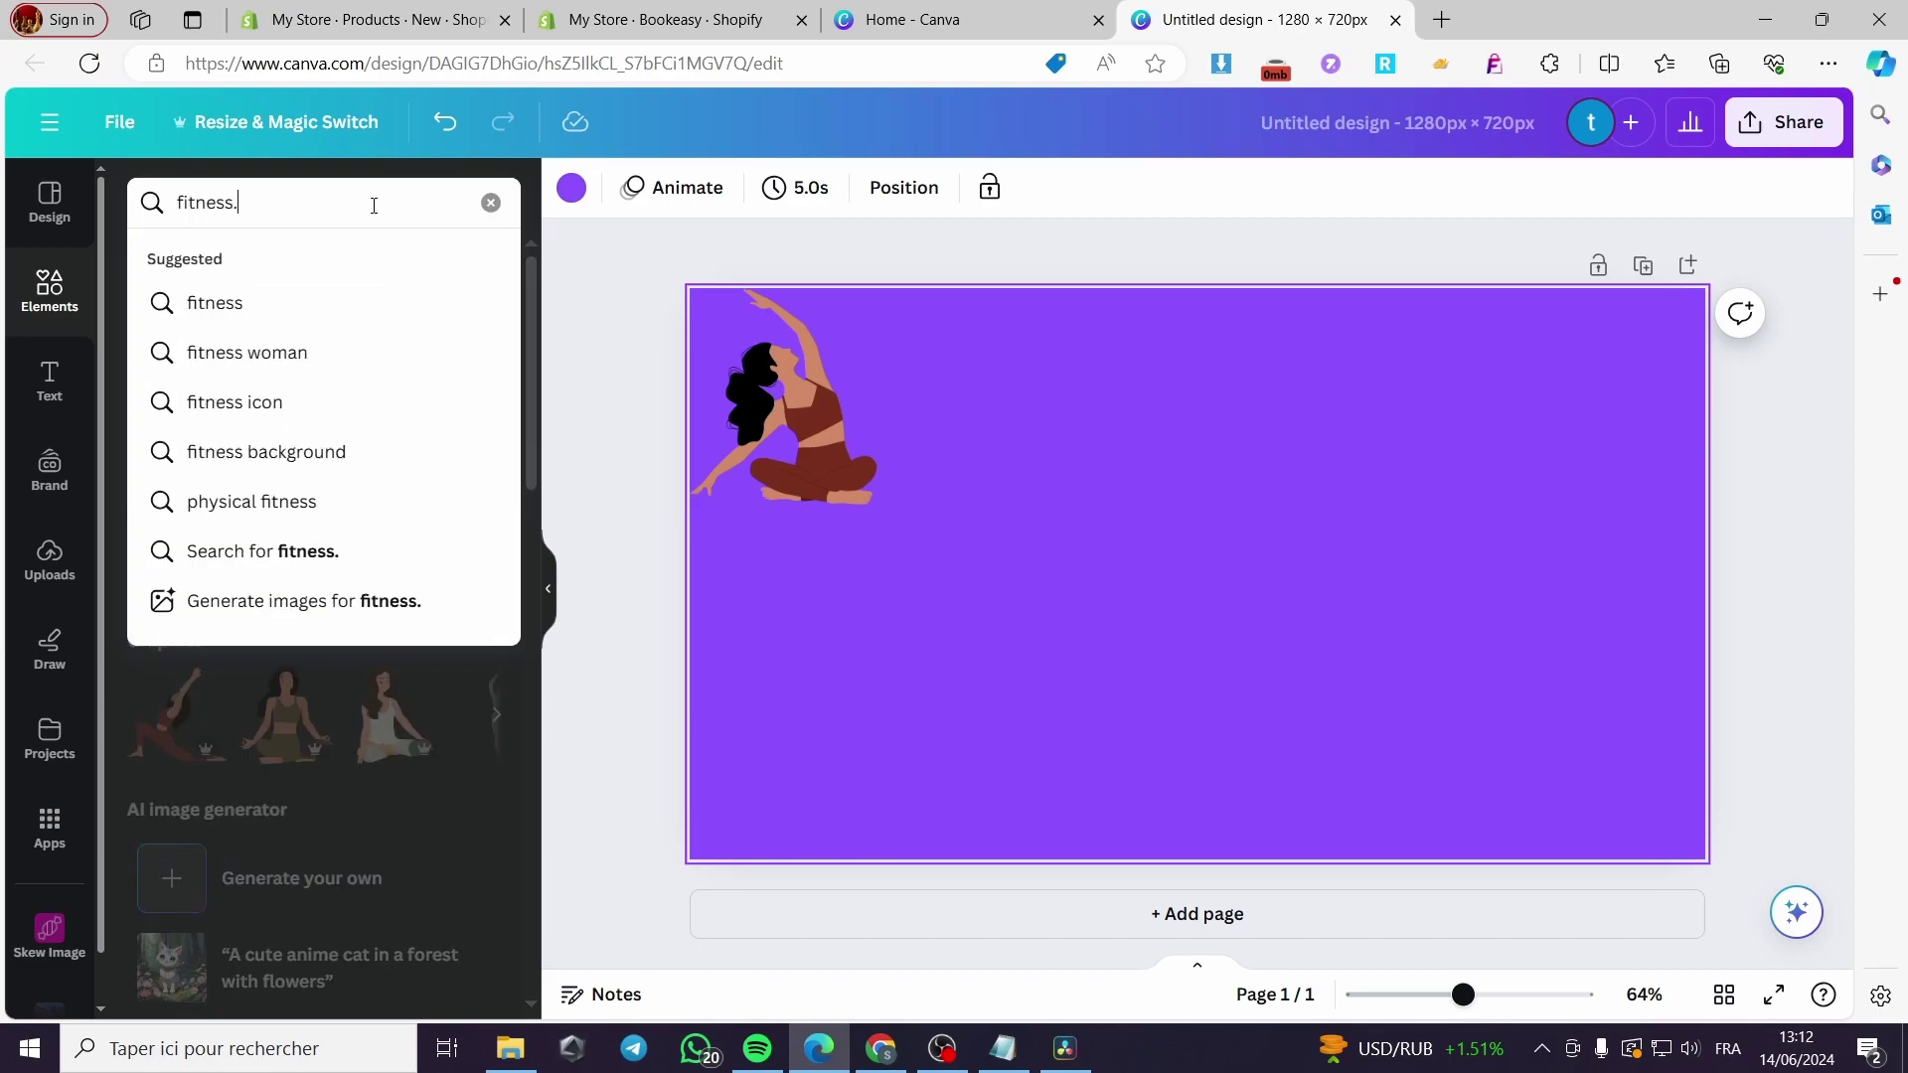
{"action": "key", "text": "Return"}
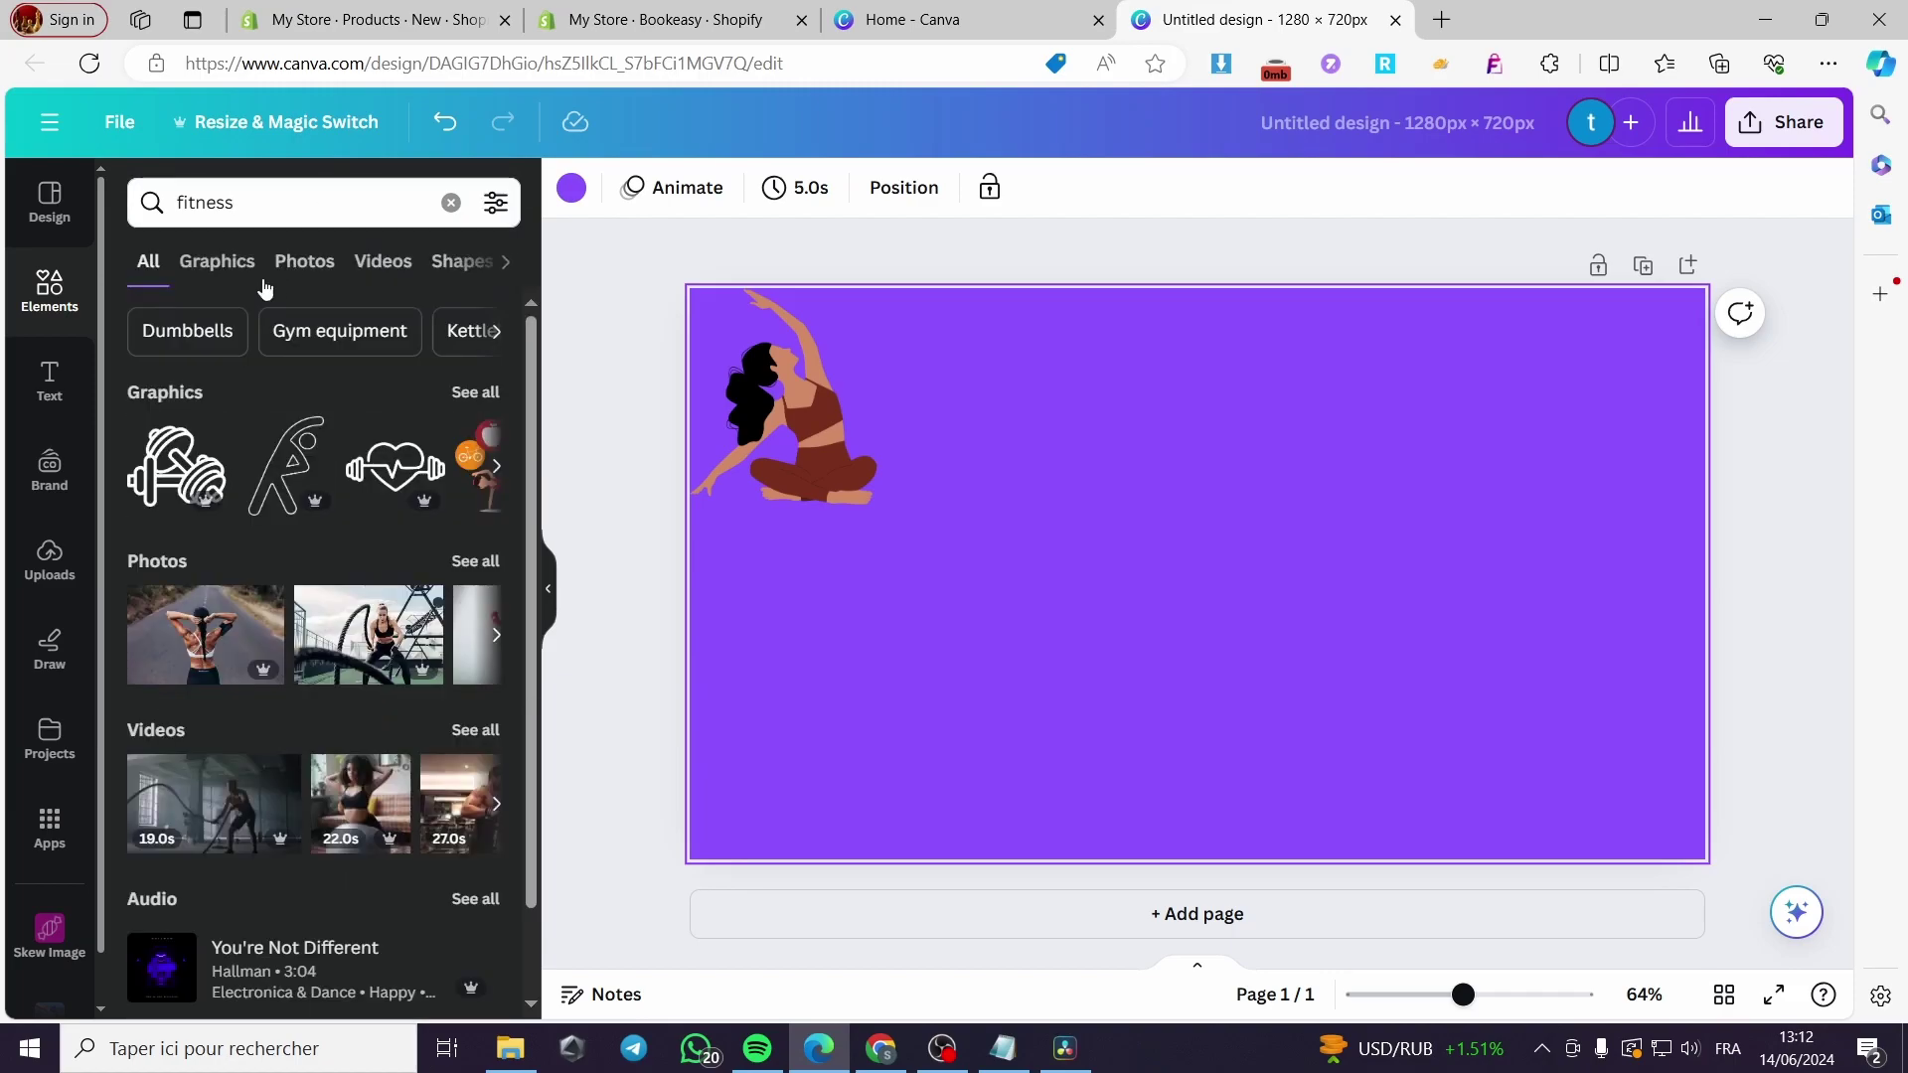
{"action": "left_click", "coordinate": [476, 394]}
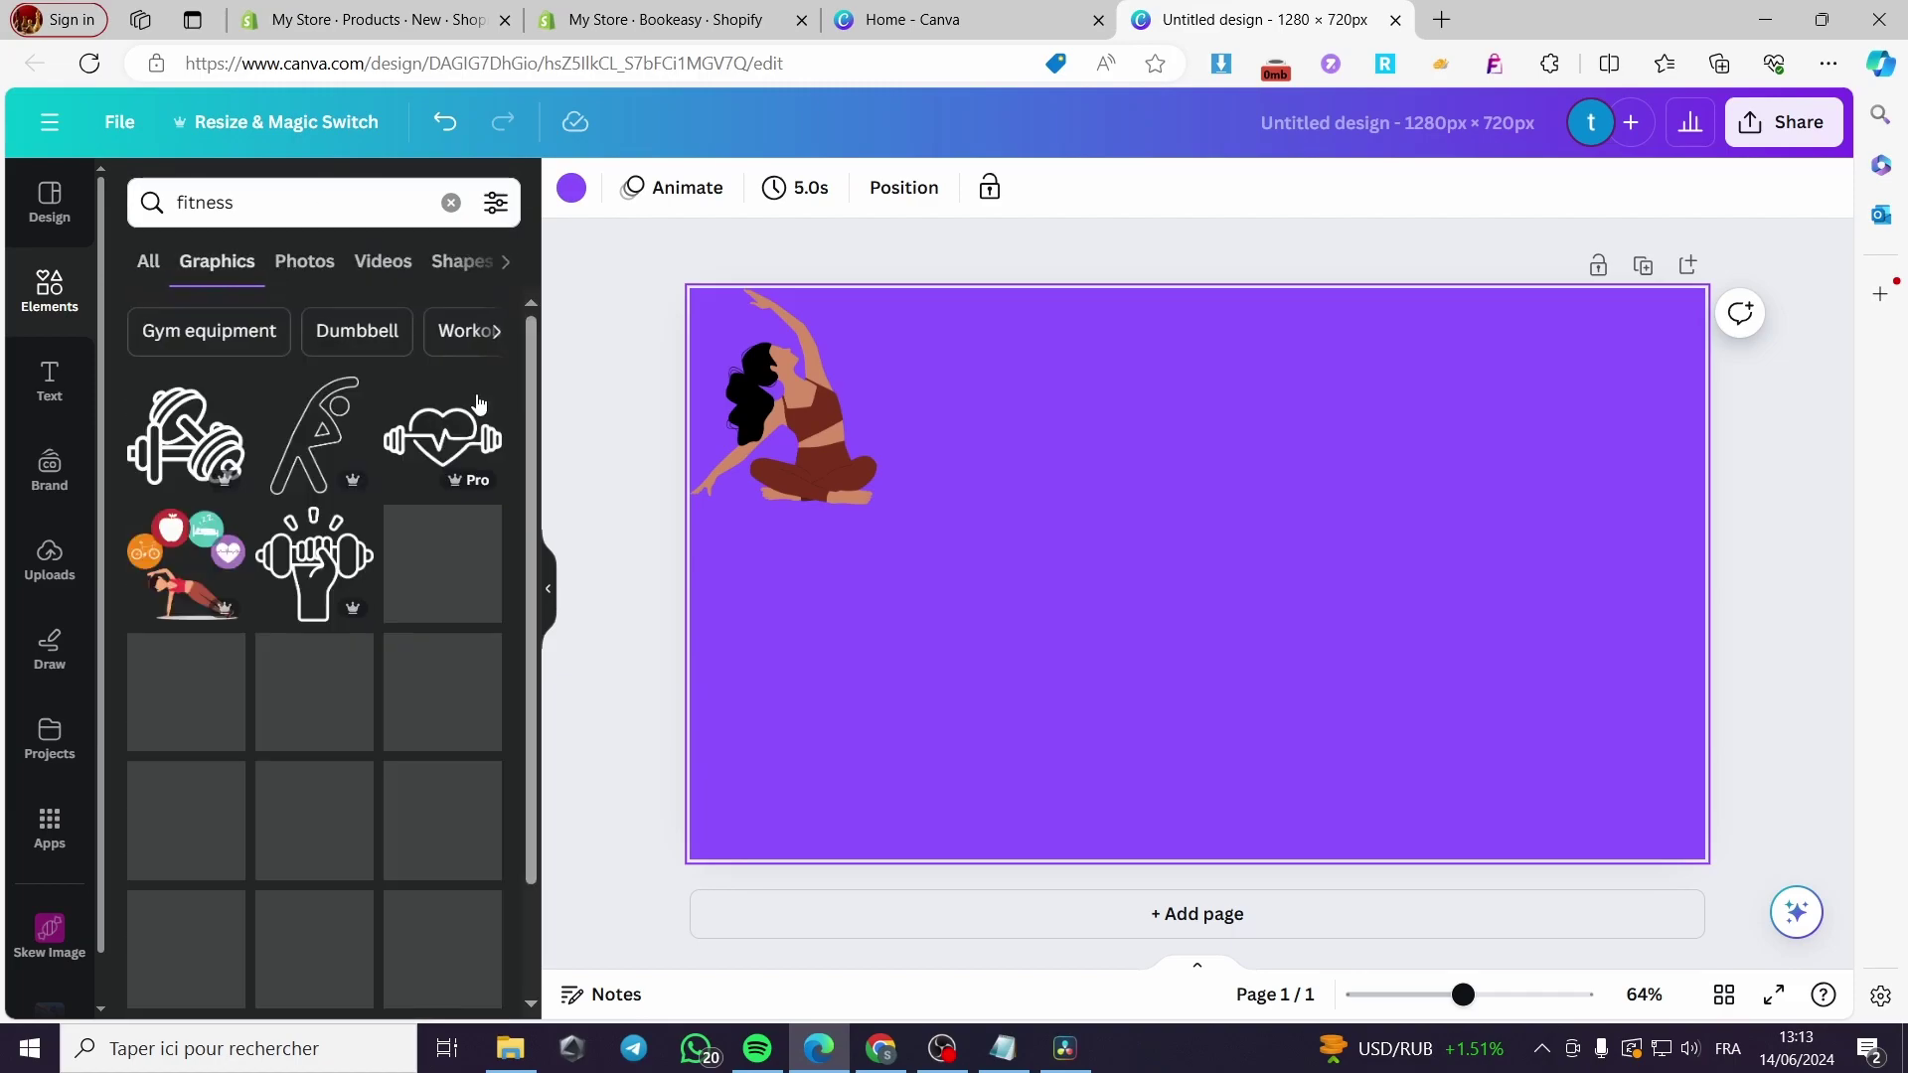
{"action": "scroll", "coordinate": [295, 716], "scroll_direction": "down", "scroll_amount": 1}
{"action": "left_click", "coordinate": [298, 711]}
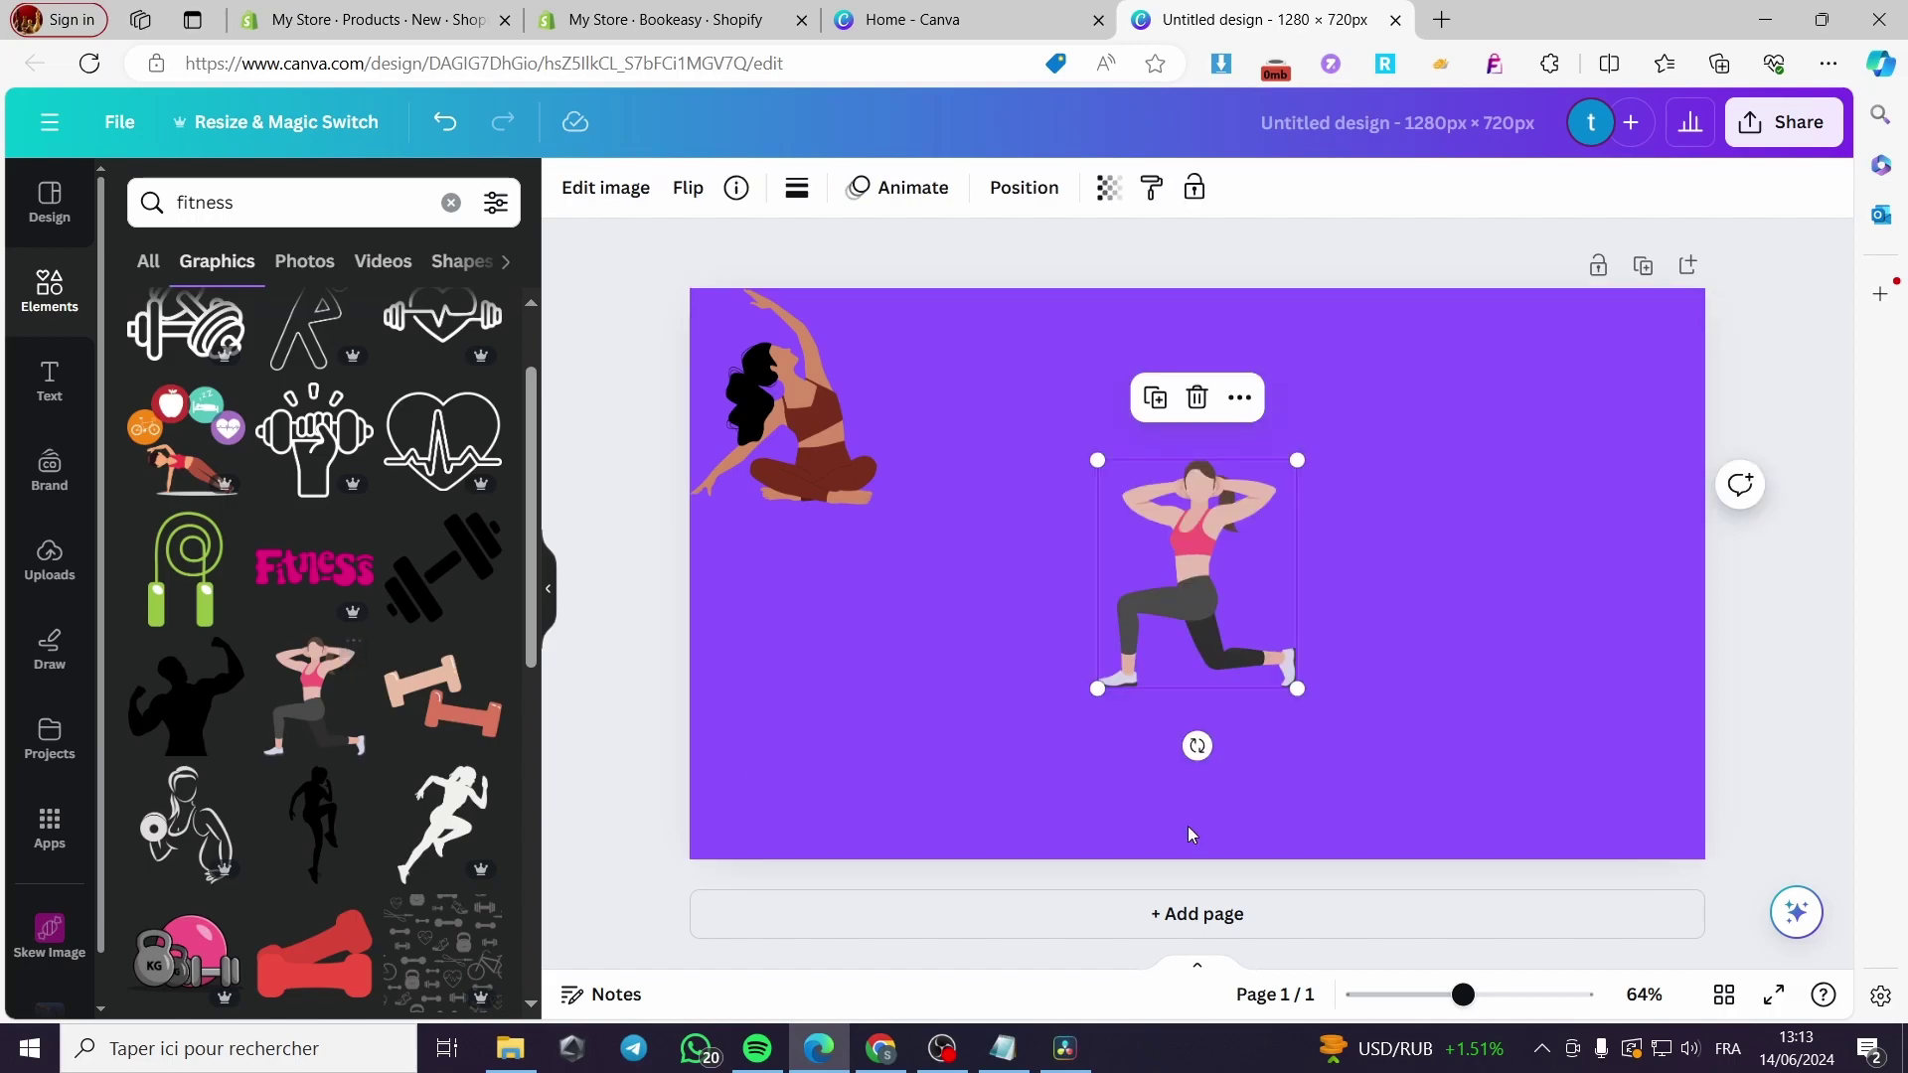
{"action": "left_click_drag", "start_coordinate": [1288, 683], "coordinate": [1611, 445]}
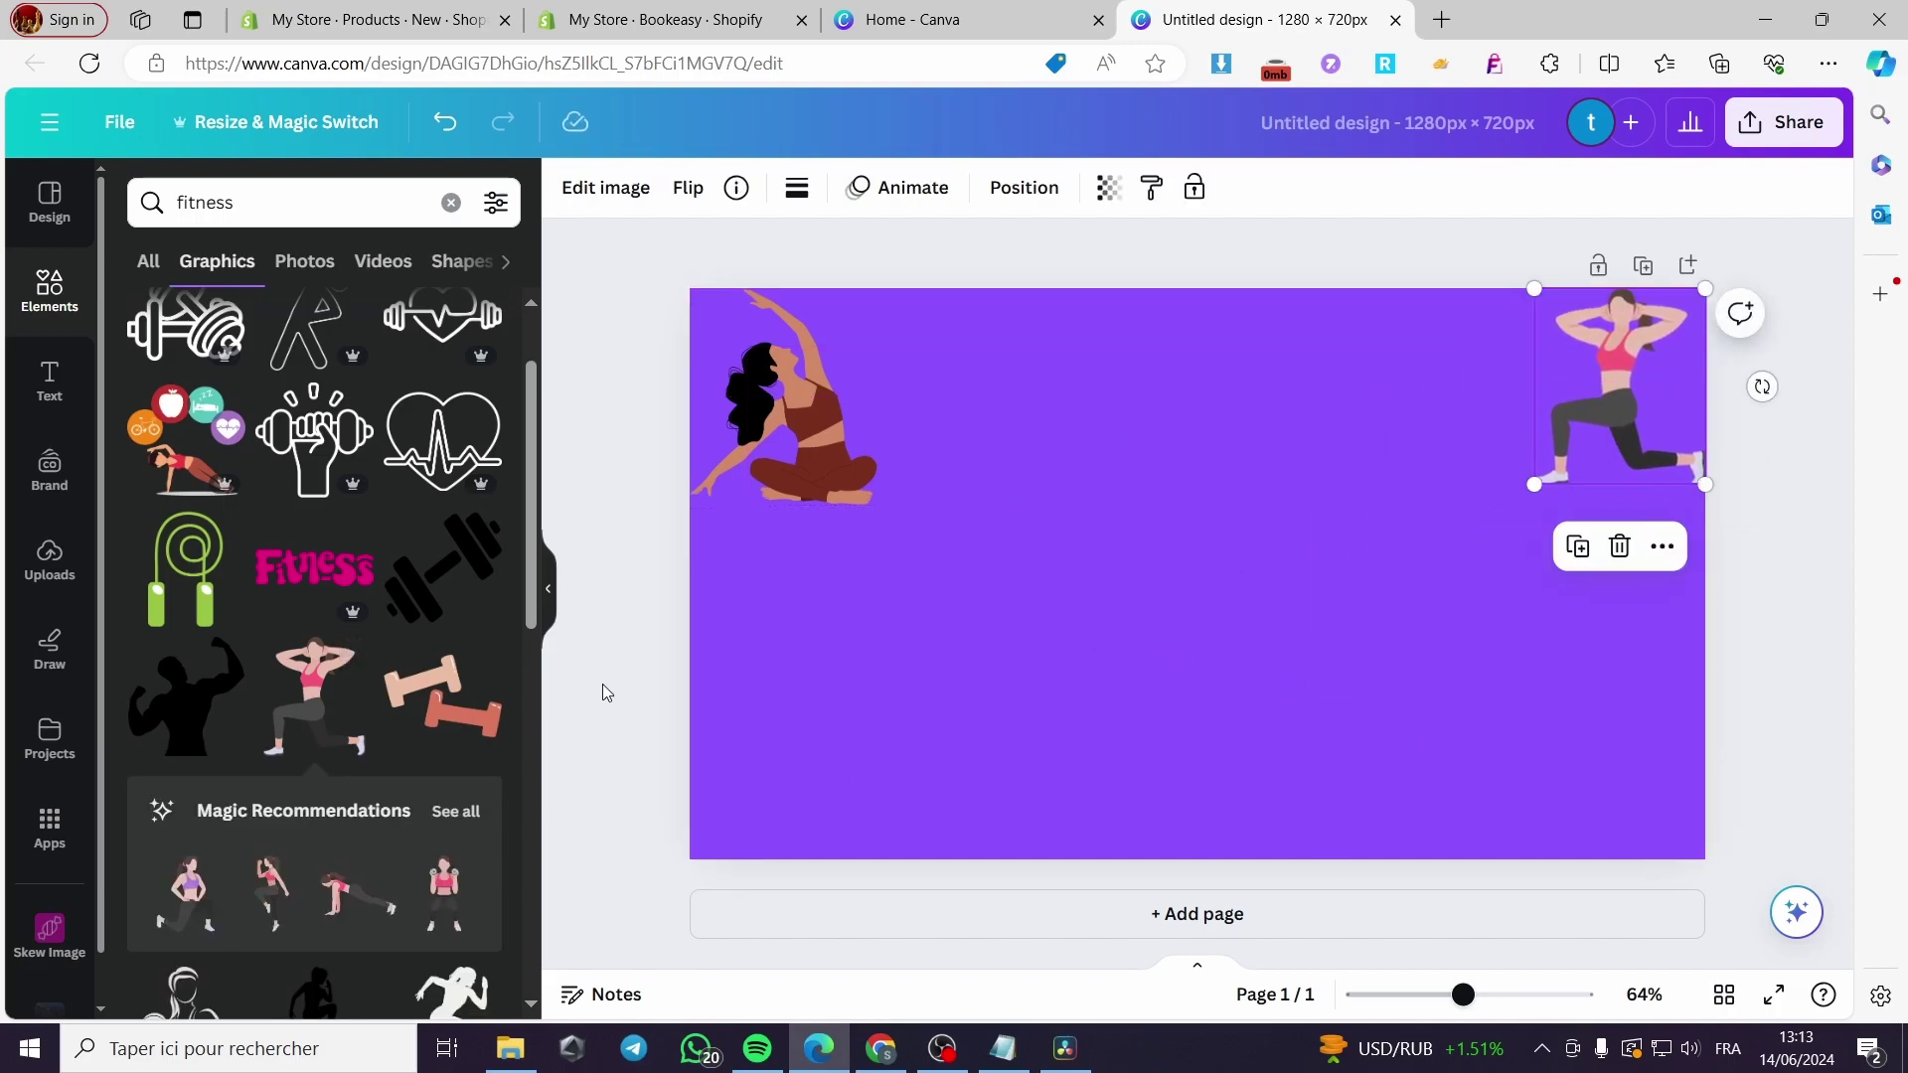
Step: Discard a trial dumbbells graphic and place a shrunken stretching yoga figure at bottom centre
{"action": "left_click", "coordinate": [434, 712]}
{"action": "left_click_drag", "start_coordinate": [1362, 688], "coordinate": [1277, 631]}
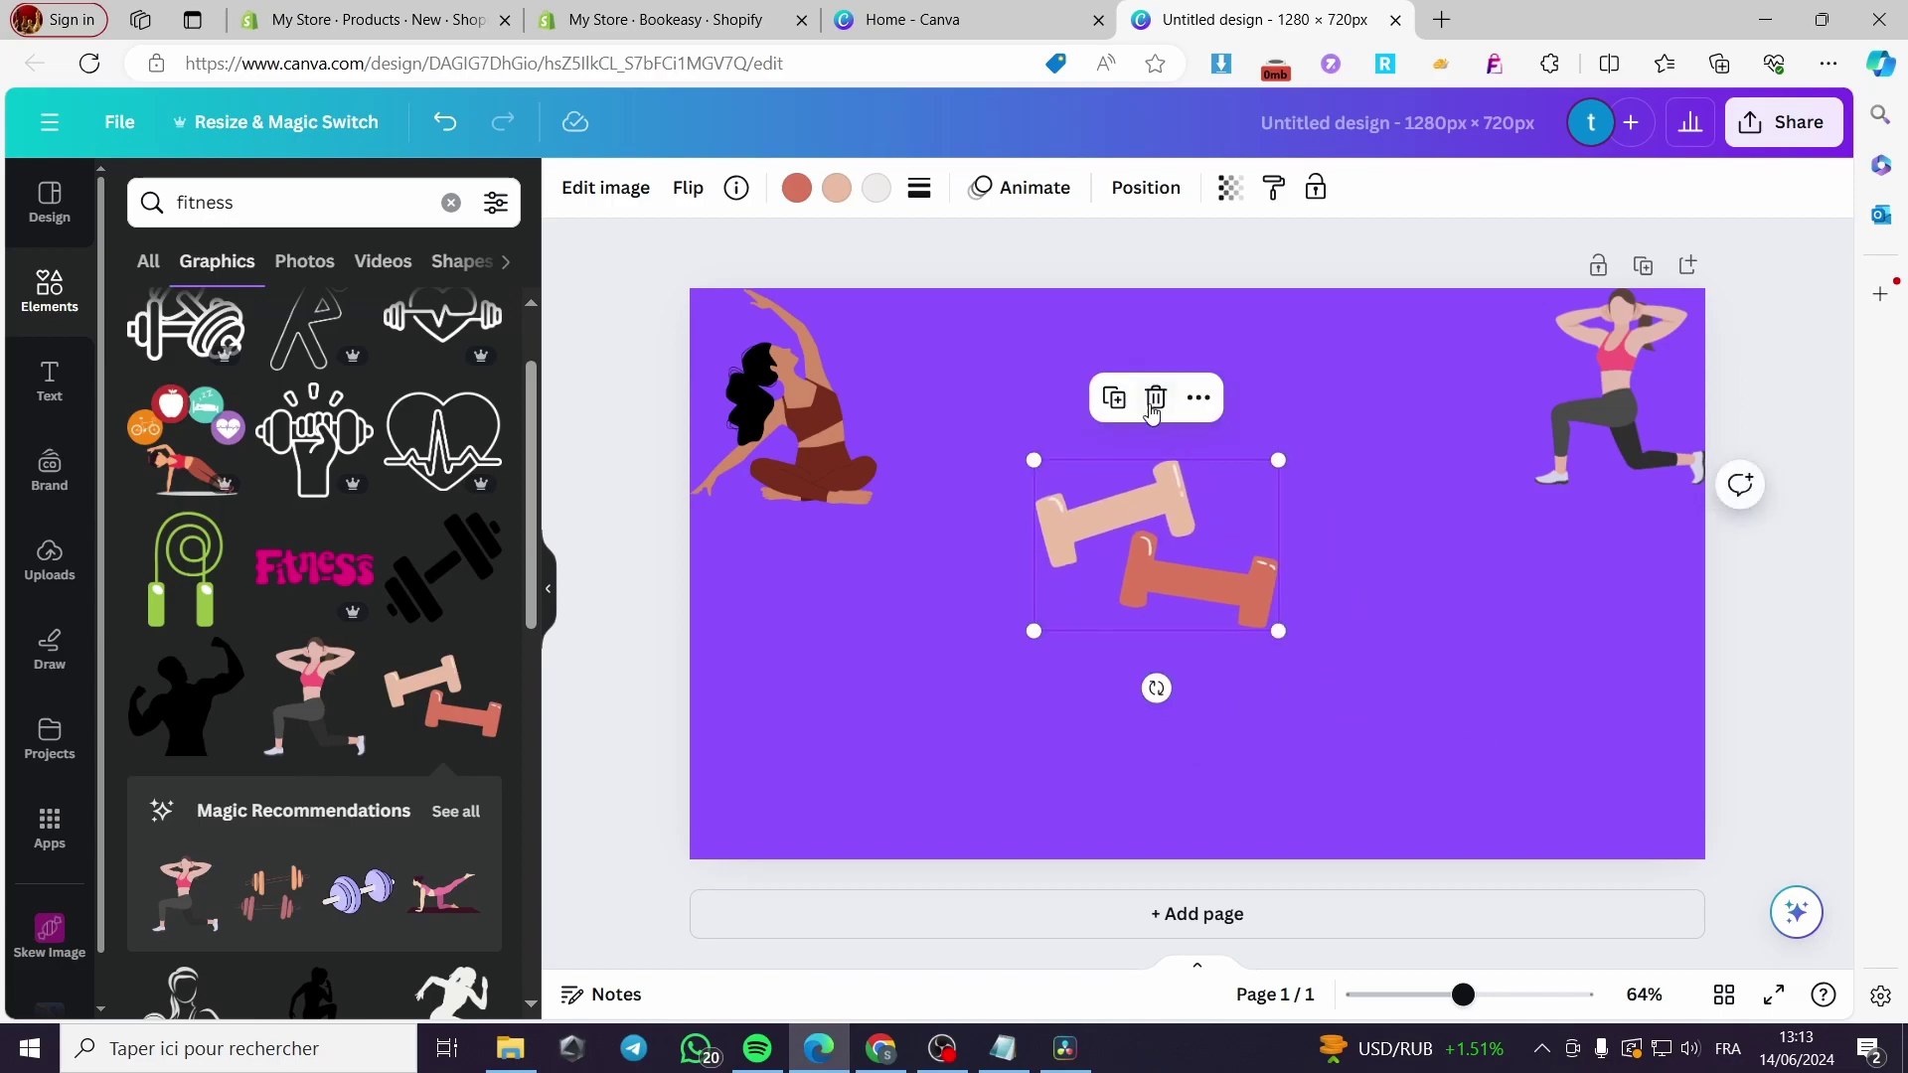
{"action": "left_click", "coordinate": [1154, 400]}
{"action": "scroll", "coordinate": [259, 795], "scroll_direction": "down", "scroll_amount": 4}
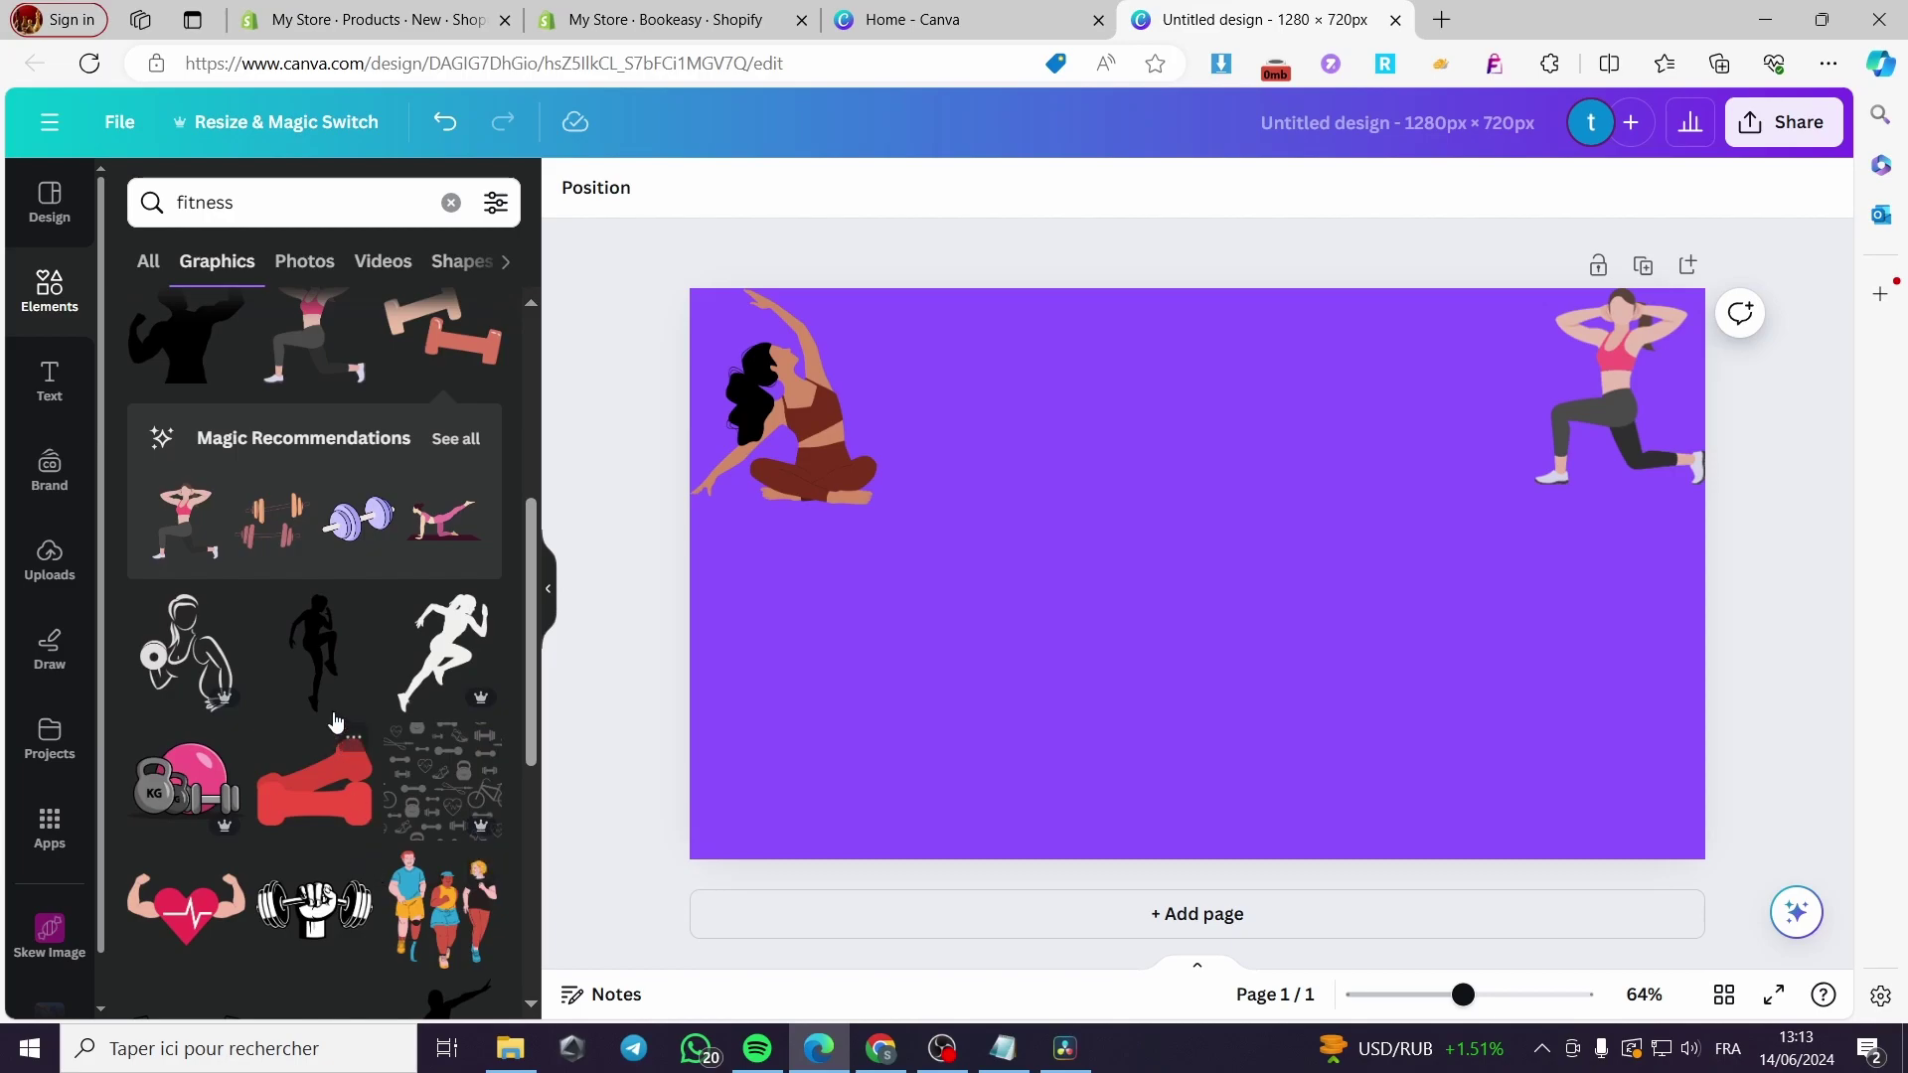
{"action": "scroll", "coordinate": [443, 900], "scroll_direction": "down", "scroll_amount": 4}
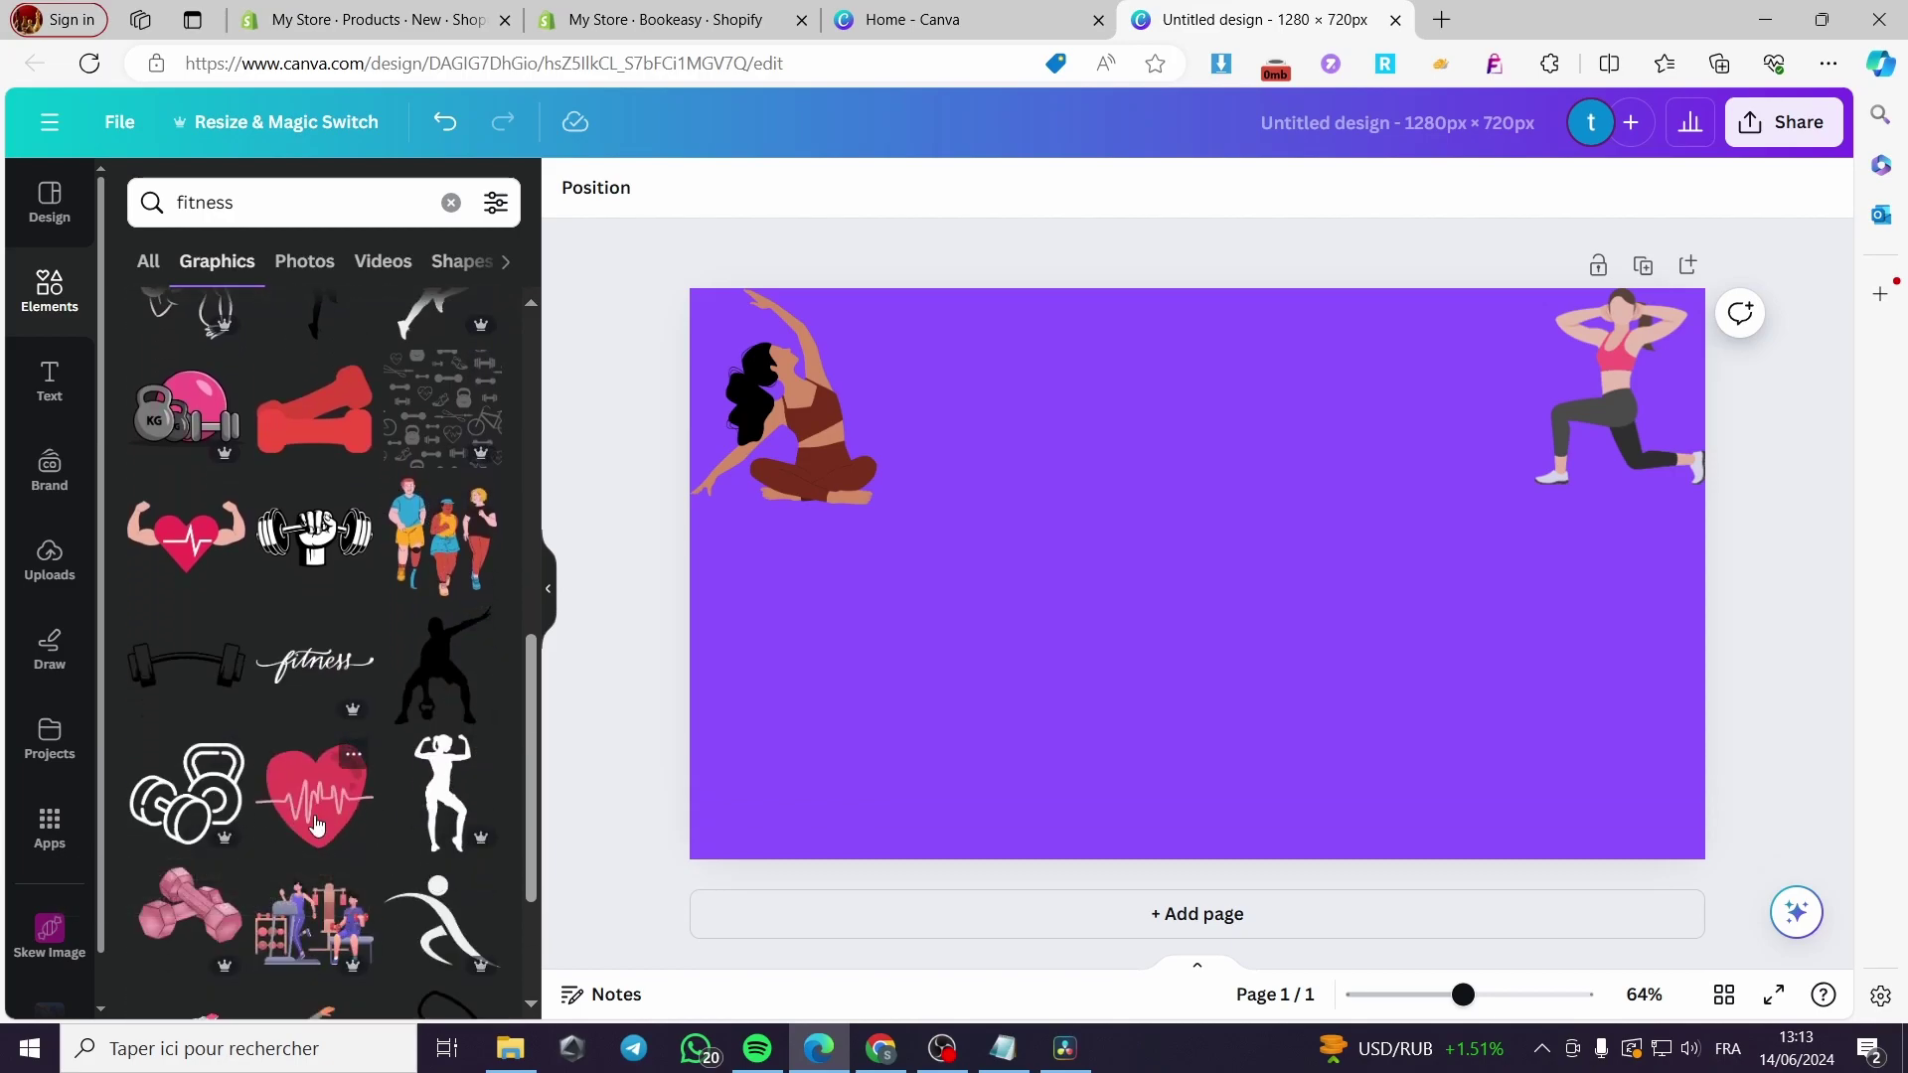
{"action": "scroll", "coordinate": [303, 831], "scroll_direction": "down", "scroll_amount": 3}
{"action": "scroll", "coordinate": [328, 840], "scroll_direction": "up", "scroll_amount": 4}
{"action": "scroll", "coordinate": [351, 847], "scroll_direction": "down", "scroll_amount": 4}
{"action": "left_click", "coordinate": [351, 847]}
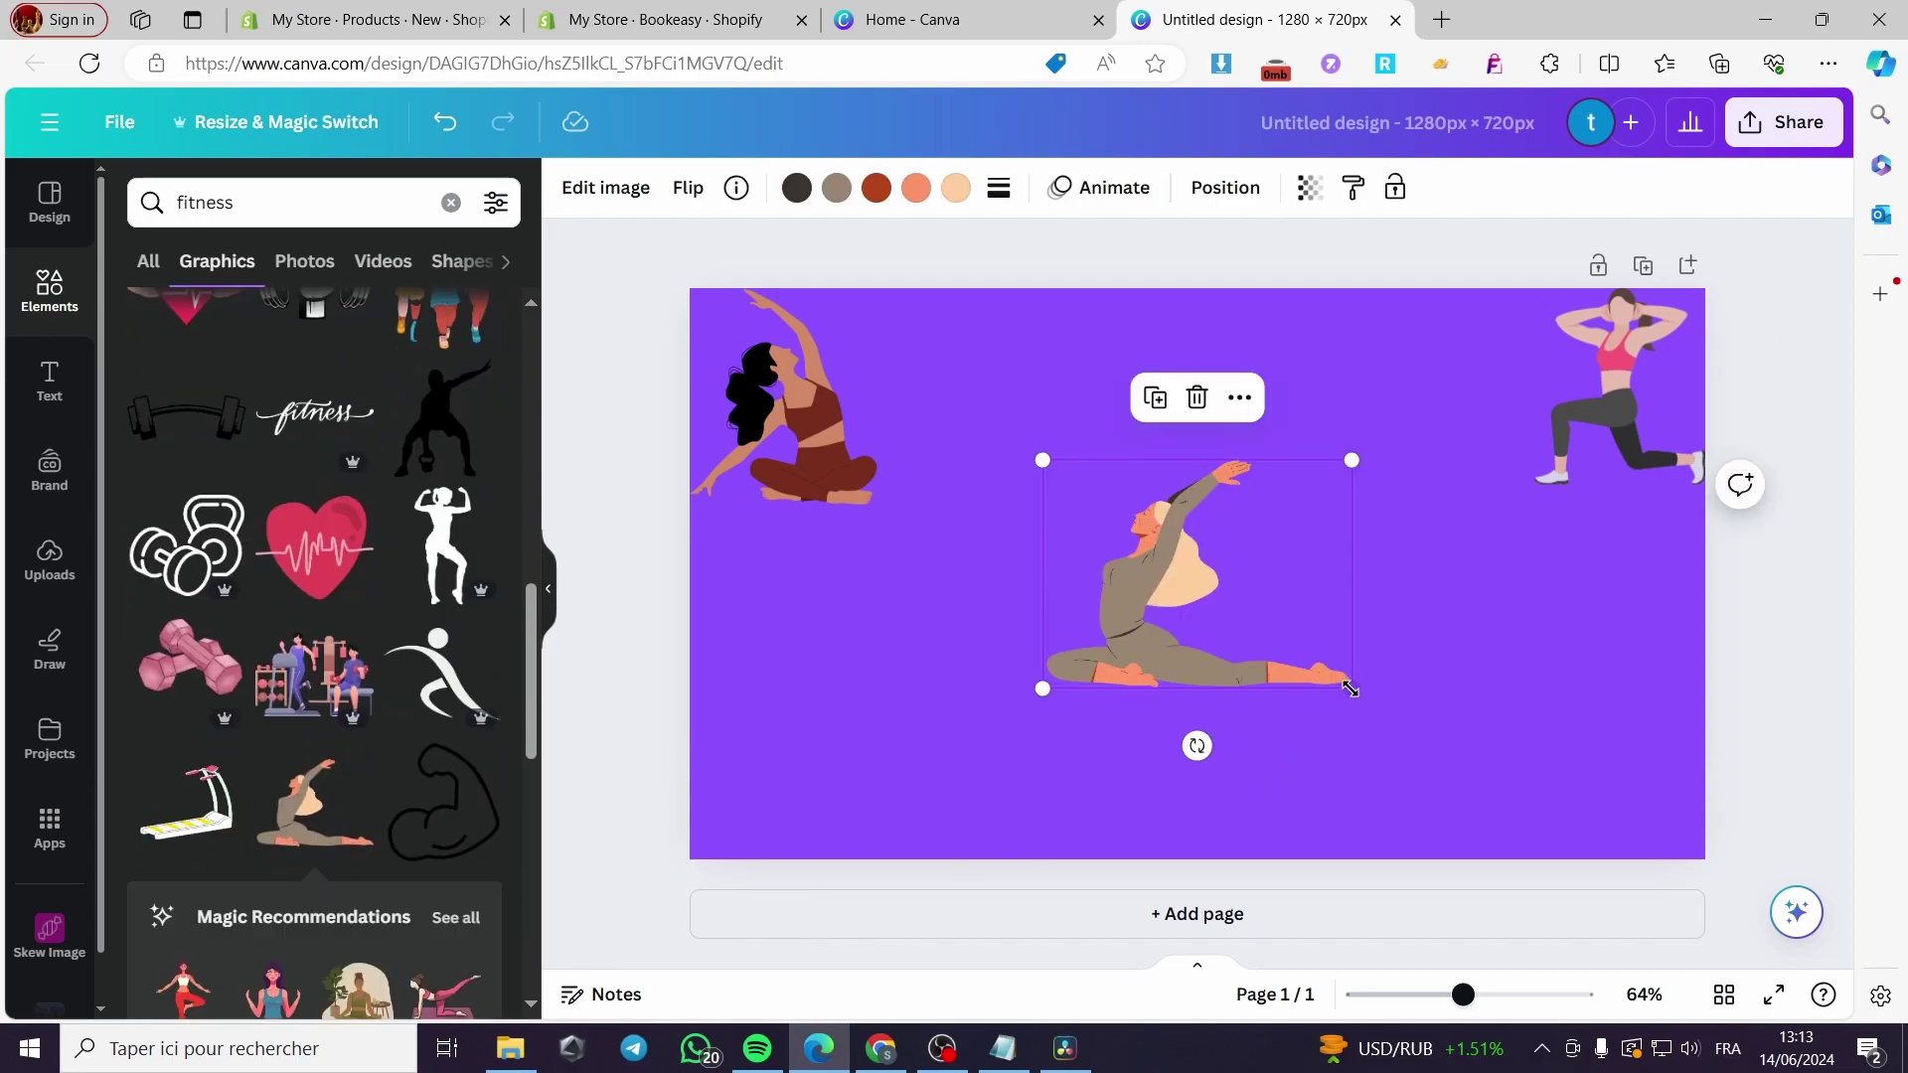
{"action": "left_click_drag", "start_coordinate": [1353, 689], "coordinate": [1263, 600]}
{"action": "left_click_drag", "start_coordinate": [1170, 547], "coordinate": [1220, 792]}
Step: Add the JOIN NOW font combination from the Text panel
{"action": "left_click", "coordinate": [50, 383]}
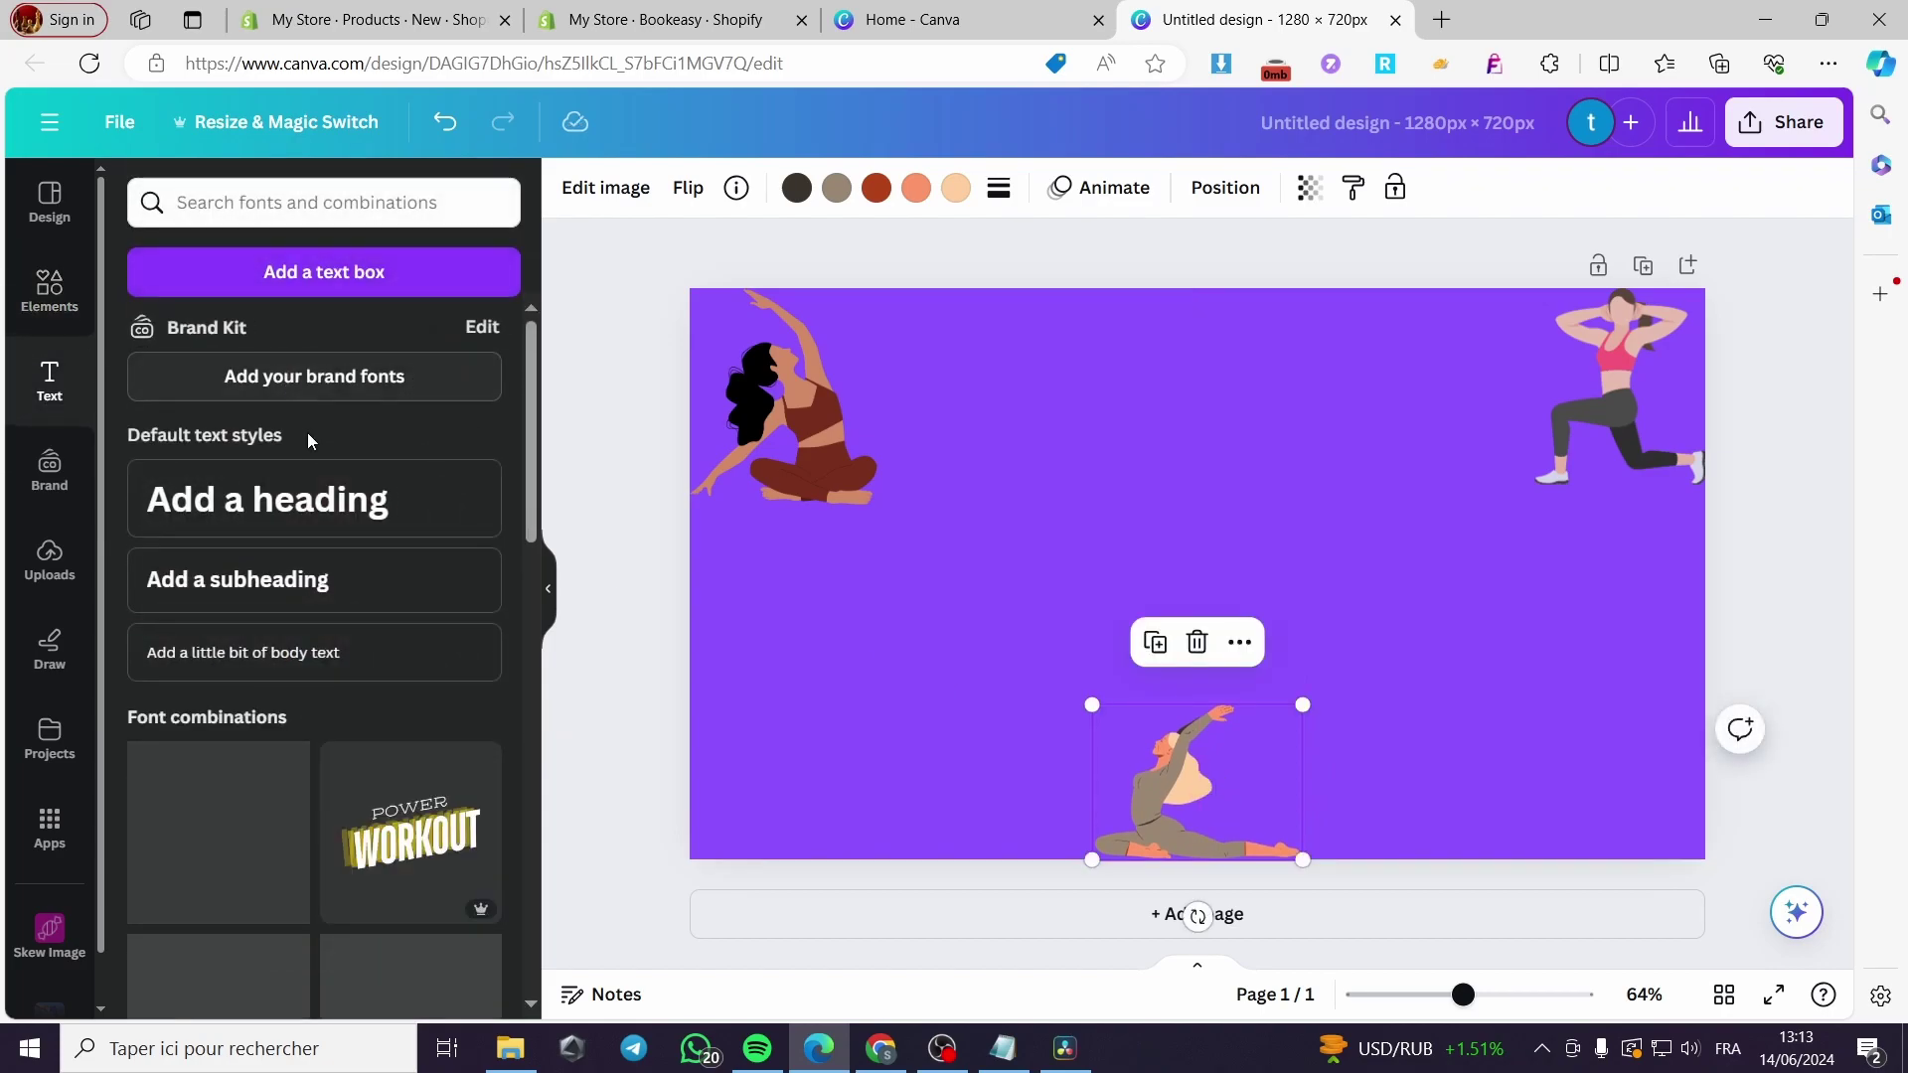
{"action": "scroll", "coordinate": [213, 874], "scroll_direction": "down", "scroll_amount": 3}
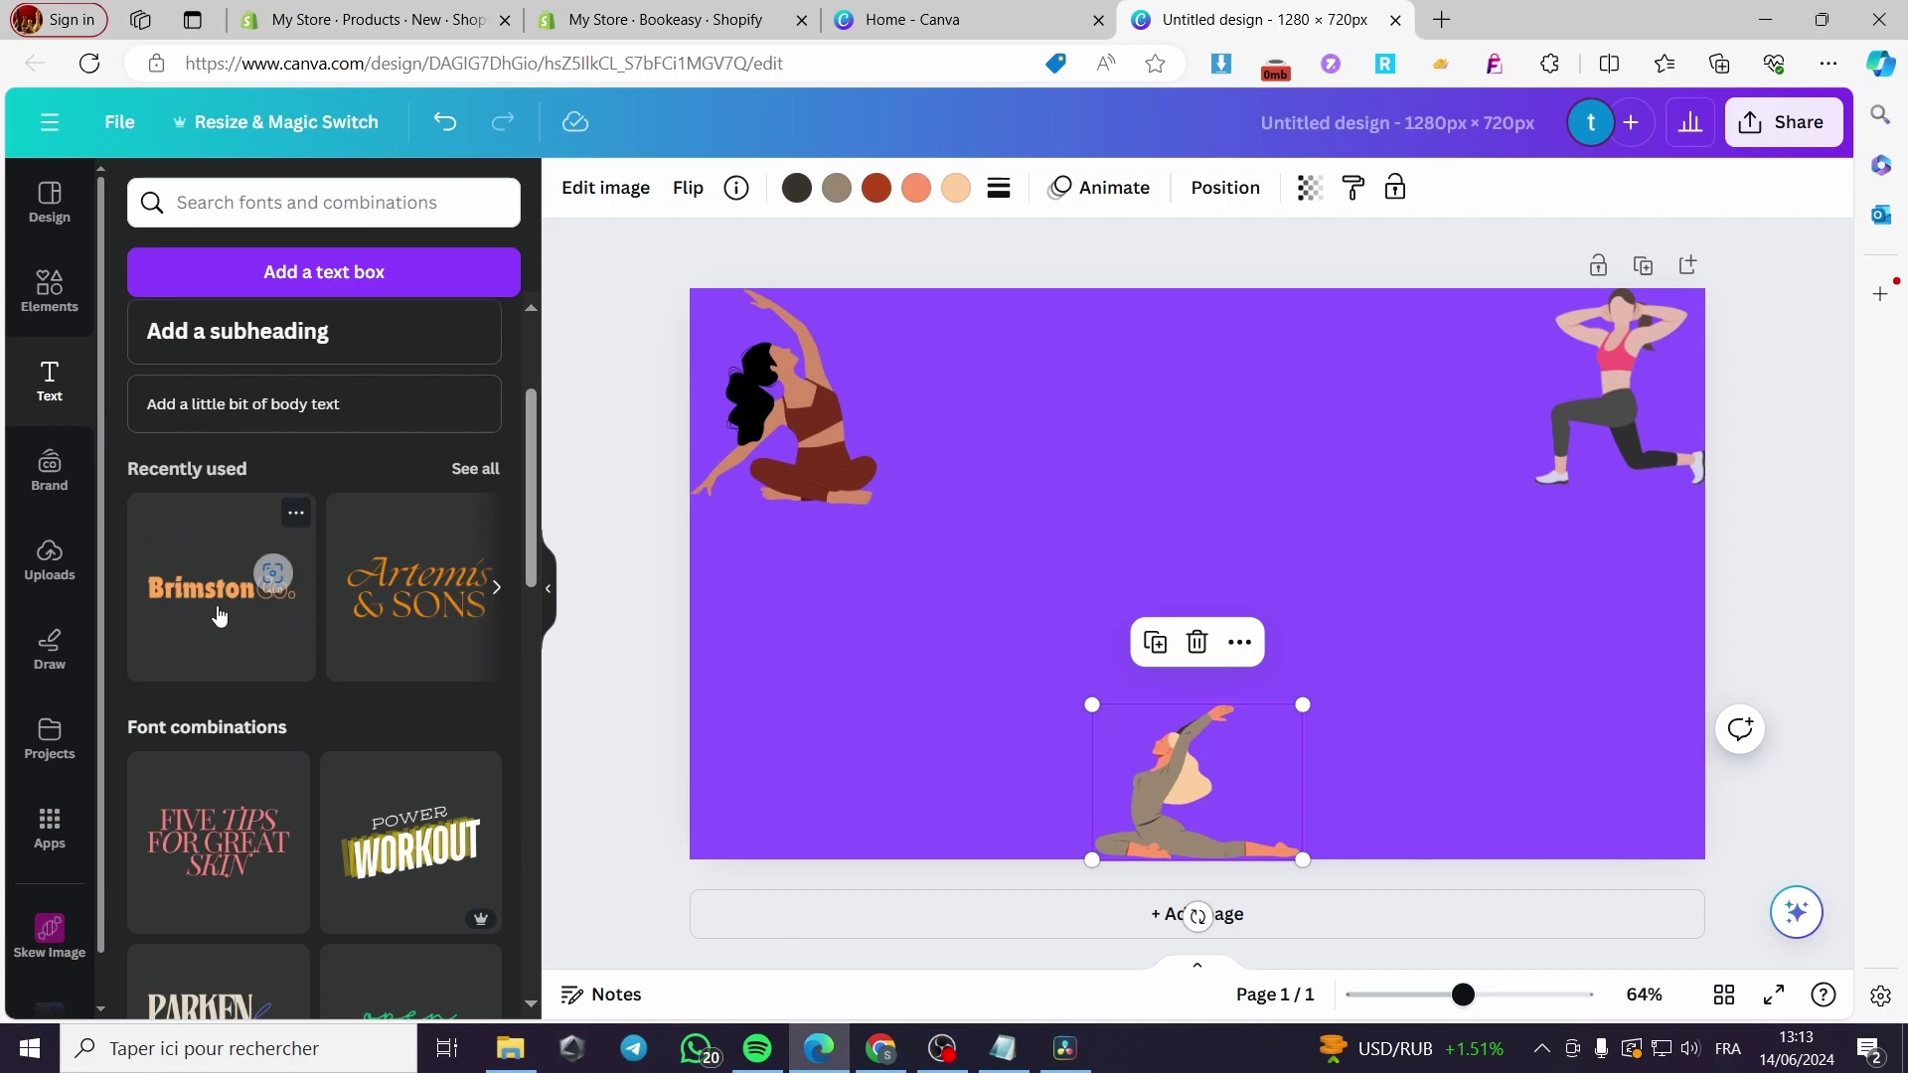
{"action": "scroll", "coordinate": [229, 626], "scroll_direction": "down", "scroll_amount": 1}
{"action": "scroll", "coordinate": [253, 646], "scroll_direction": "up", "scroll_amount": 1}
{"action": "scroll", "coordinate": [235, 623], "scroll_direction": "down", "scroll_amount": 5}
{"action": "scroll", "coordinate": [361, 744], "scroll_direction": "down", "scroll_amount": 1}
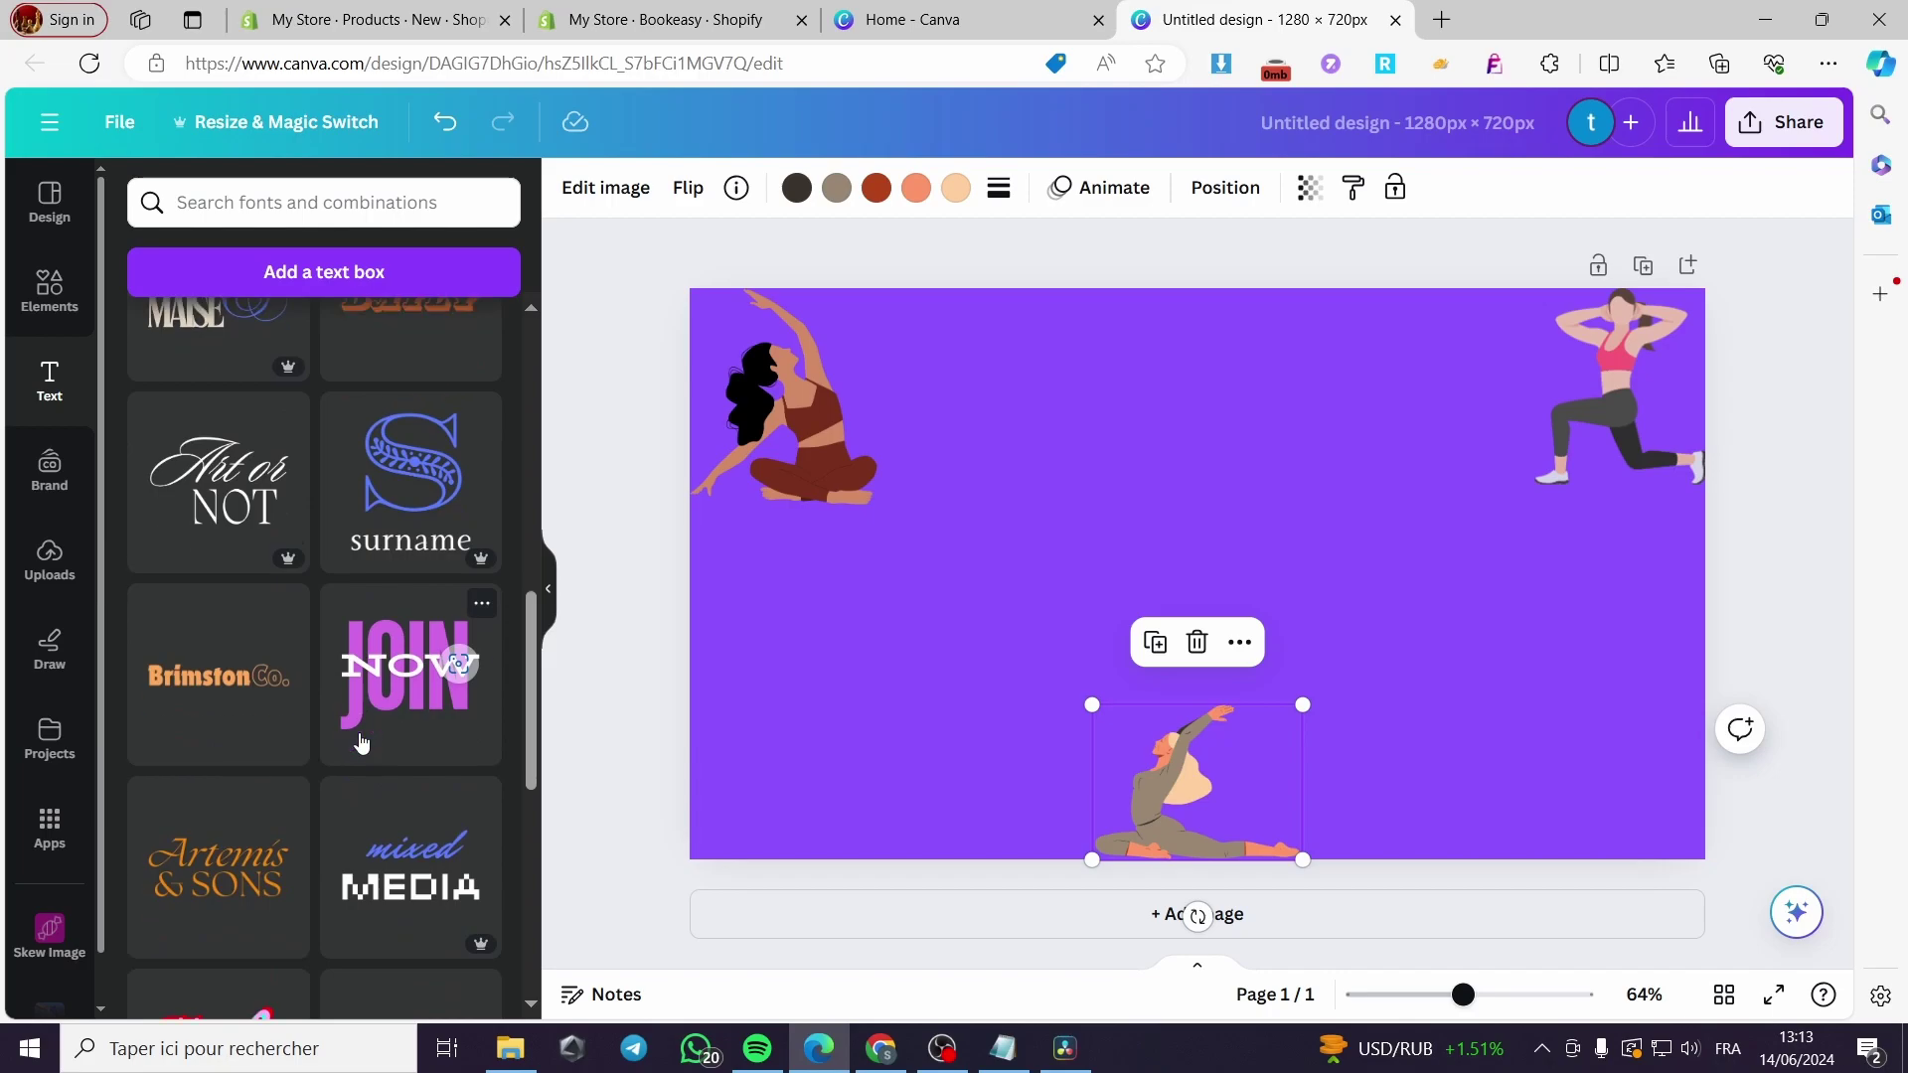
{"action": "left_click", "coordinate": [402, 684]}
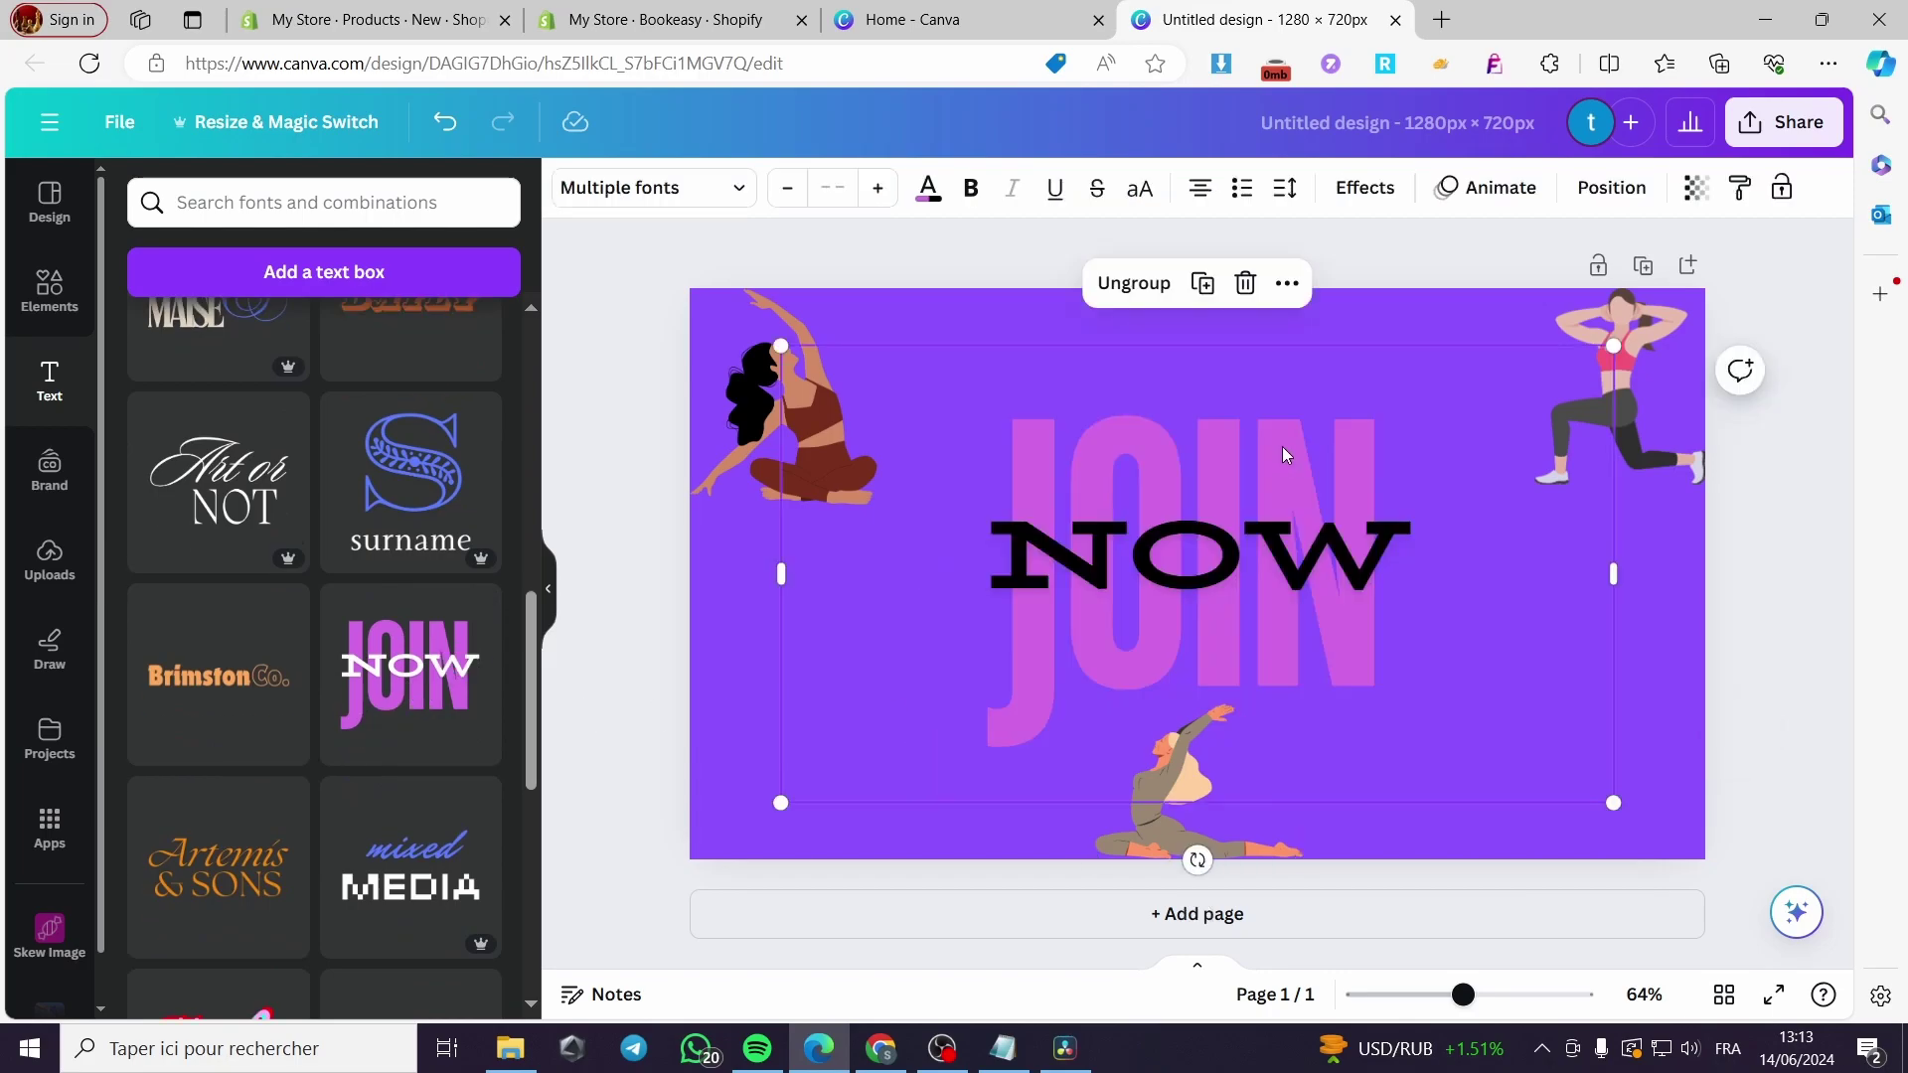
Step: Shrink the JOIN word, then move the JOIN NOW group small into the bottom-right corner
{"action": "left_click", "coordinate": [1282, 455]}
{"action": "left_click", "coordinate": [1283, 452]}
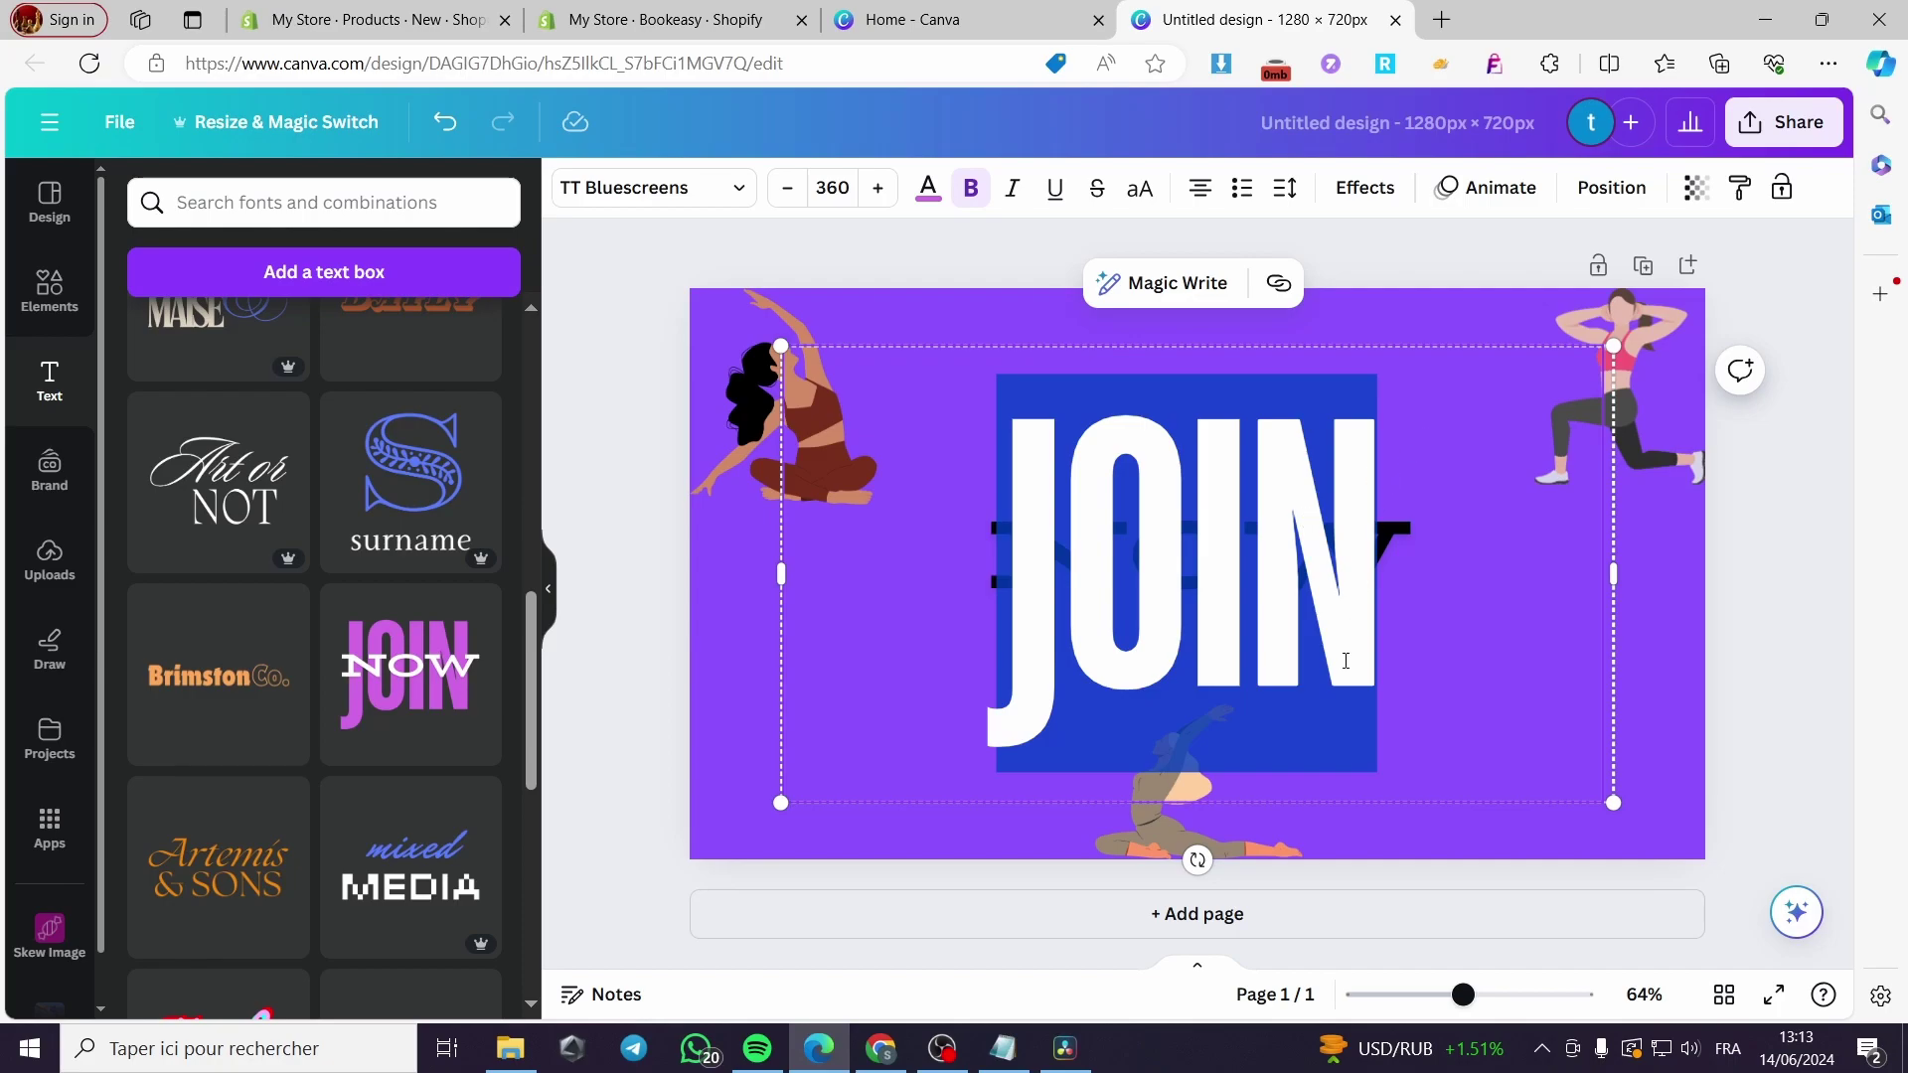
{"action": "left_click", "coordinate": [1426, 680]}
{"action": "left_click_drag", "start_coordinate": [1610, 798], "coordinate": [1238, 597]}
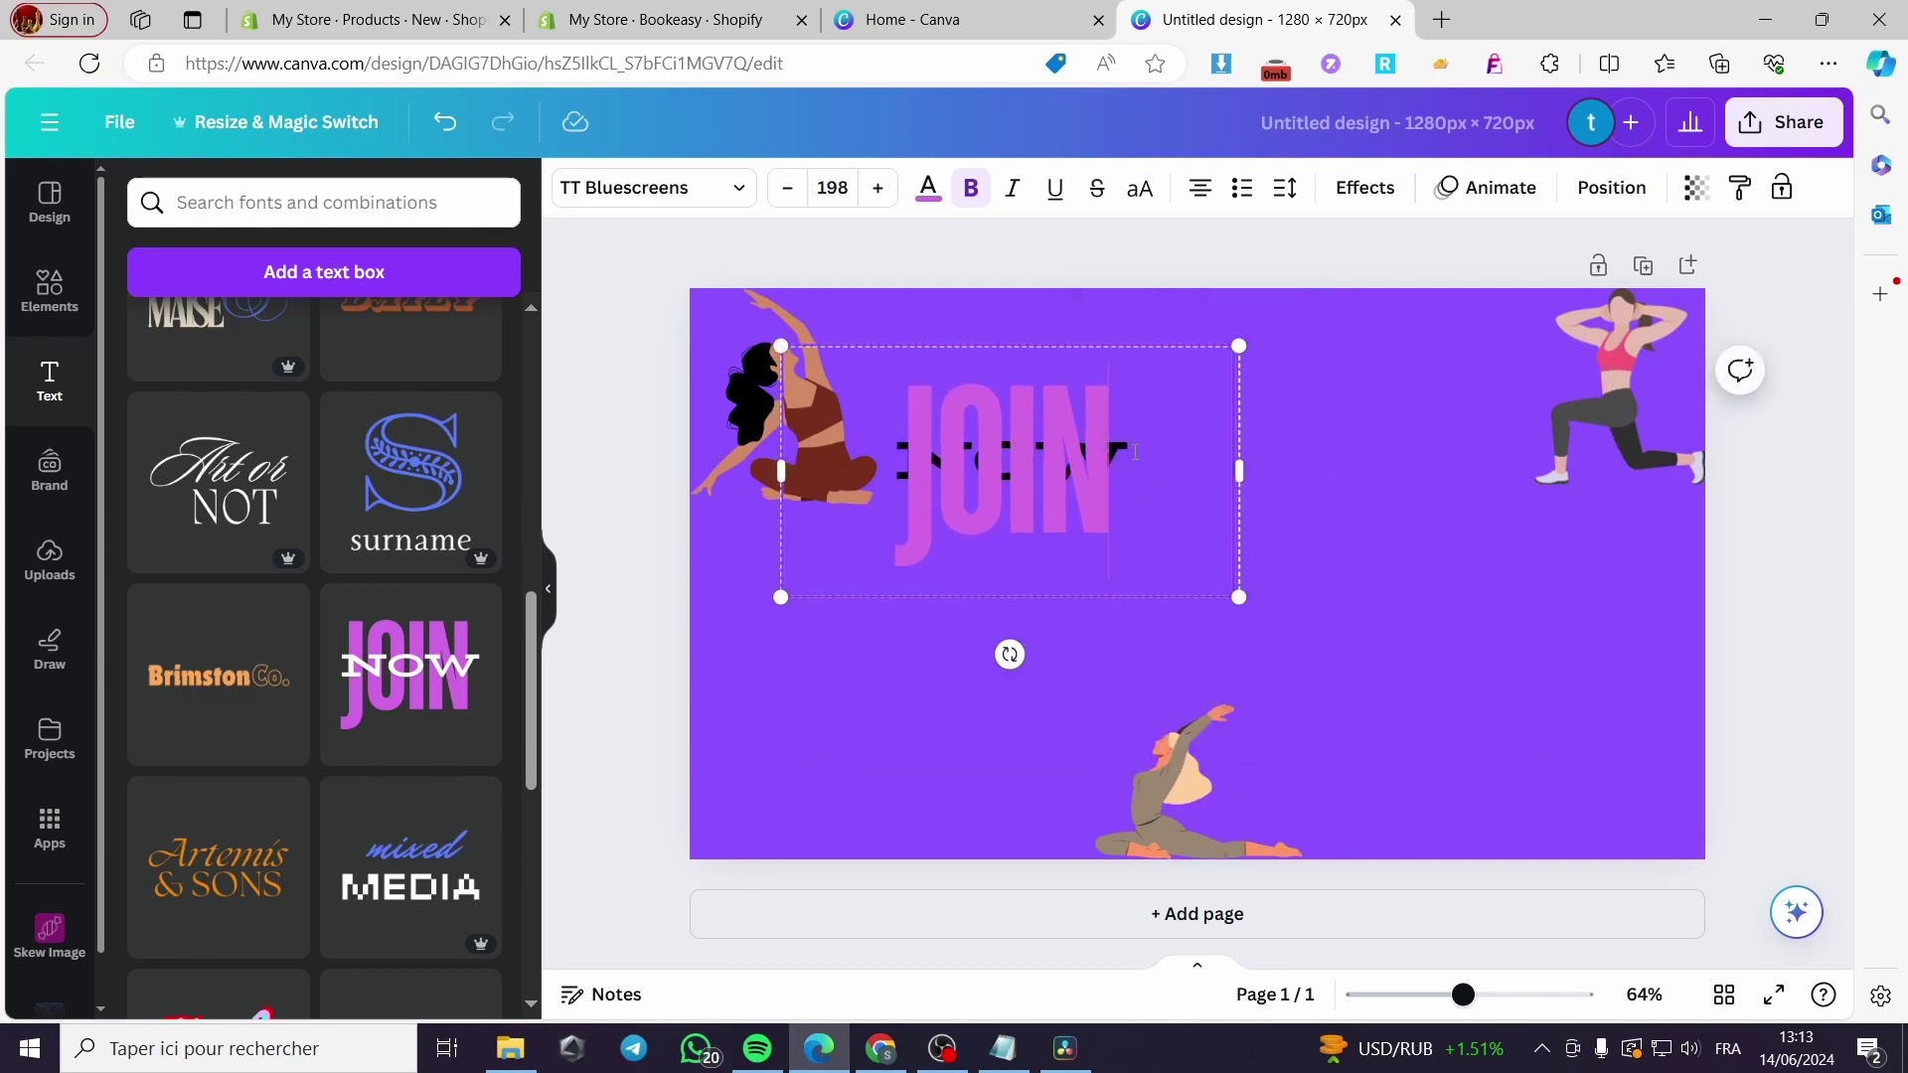
{"action": "left_click", "coordinate": [915, 752]}
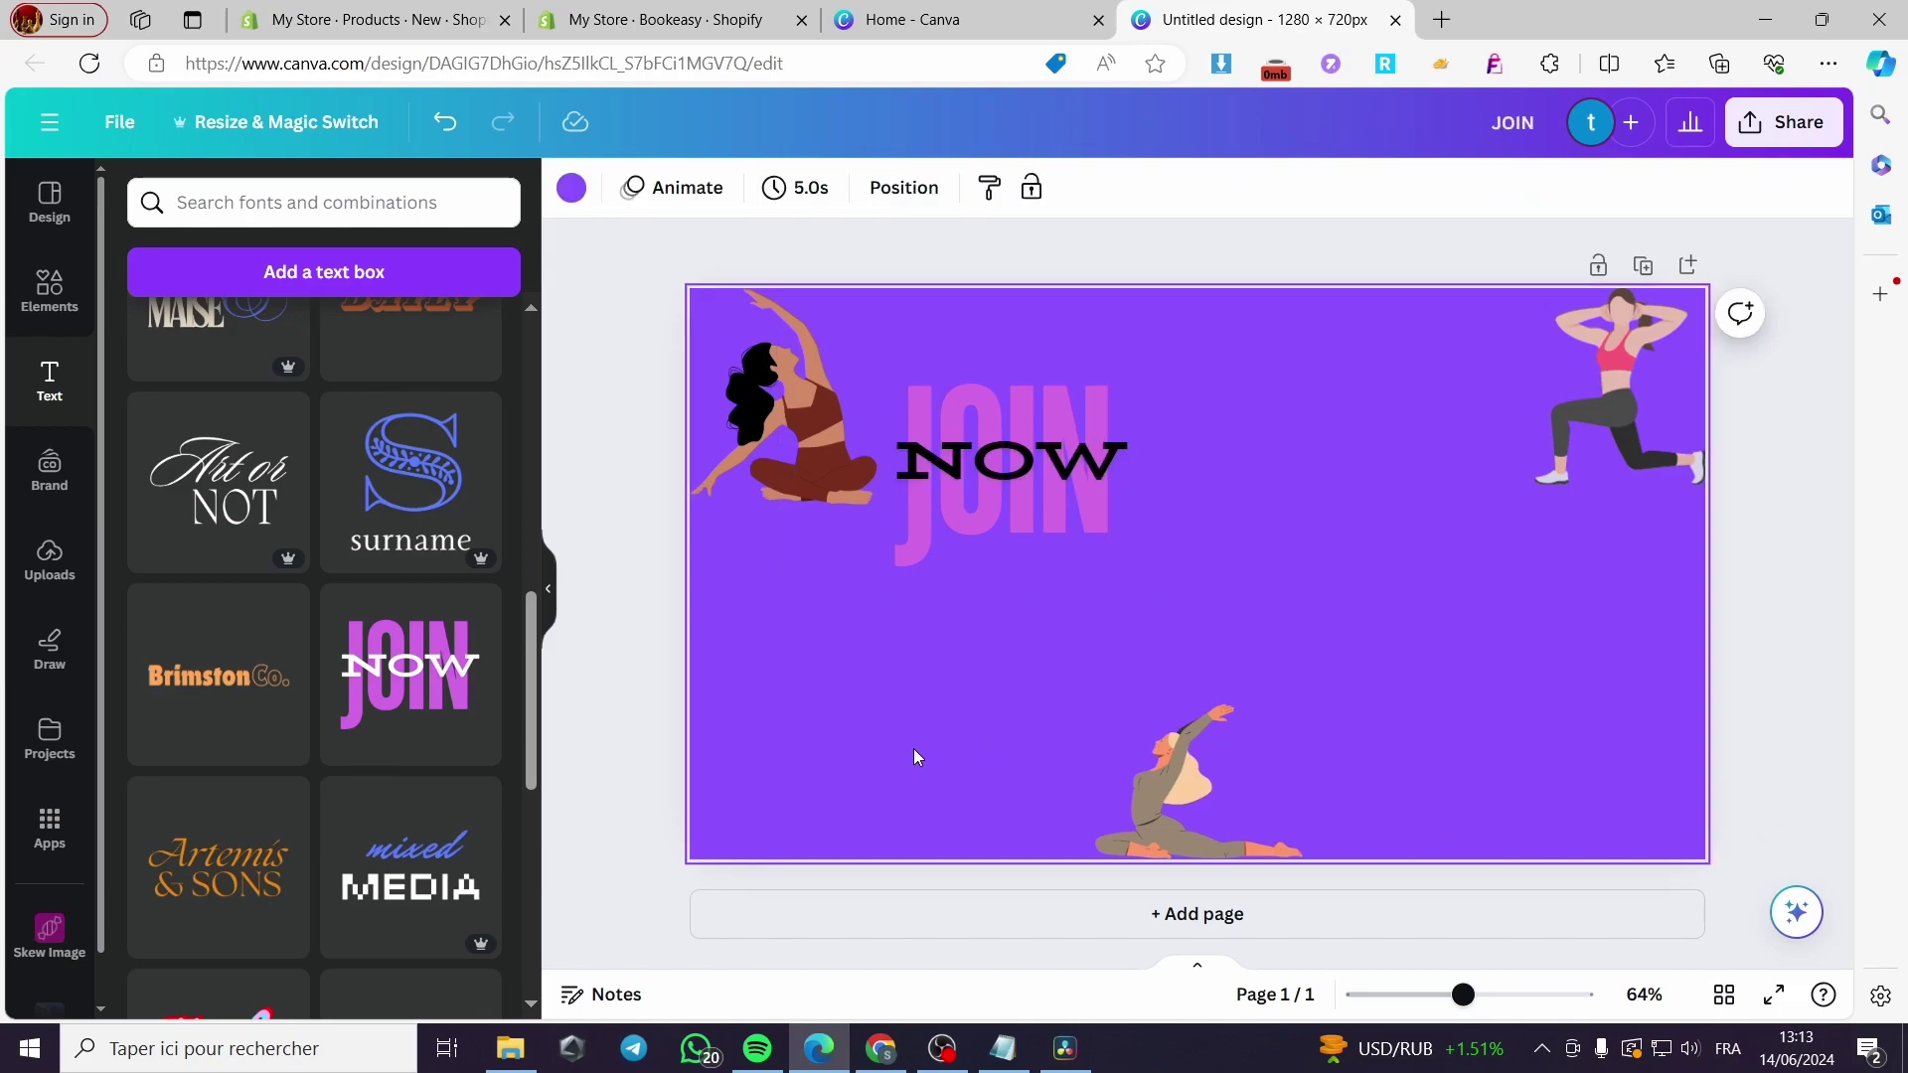
{"action": "left_click_drag", "start_coordinate": [1034, 524], "coordinate": [1475, 761]}
{"action": "mouse_move", "coordinate": [1664, 817]}
{"action": "left_mouse_down"}
{"action": "mouse_move", "coordinate": [1370, 656]}
{"action": "mouse_move", "coordinate": [1639, 811]}
{"action": "mouse_move", "coordinate": [1574, 819]}
{"action": "mouse_move", "coordinate": [1643, 840]}
{"action": "left_mouse_up"}
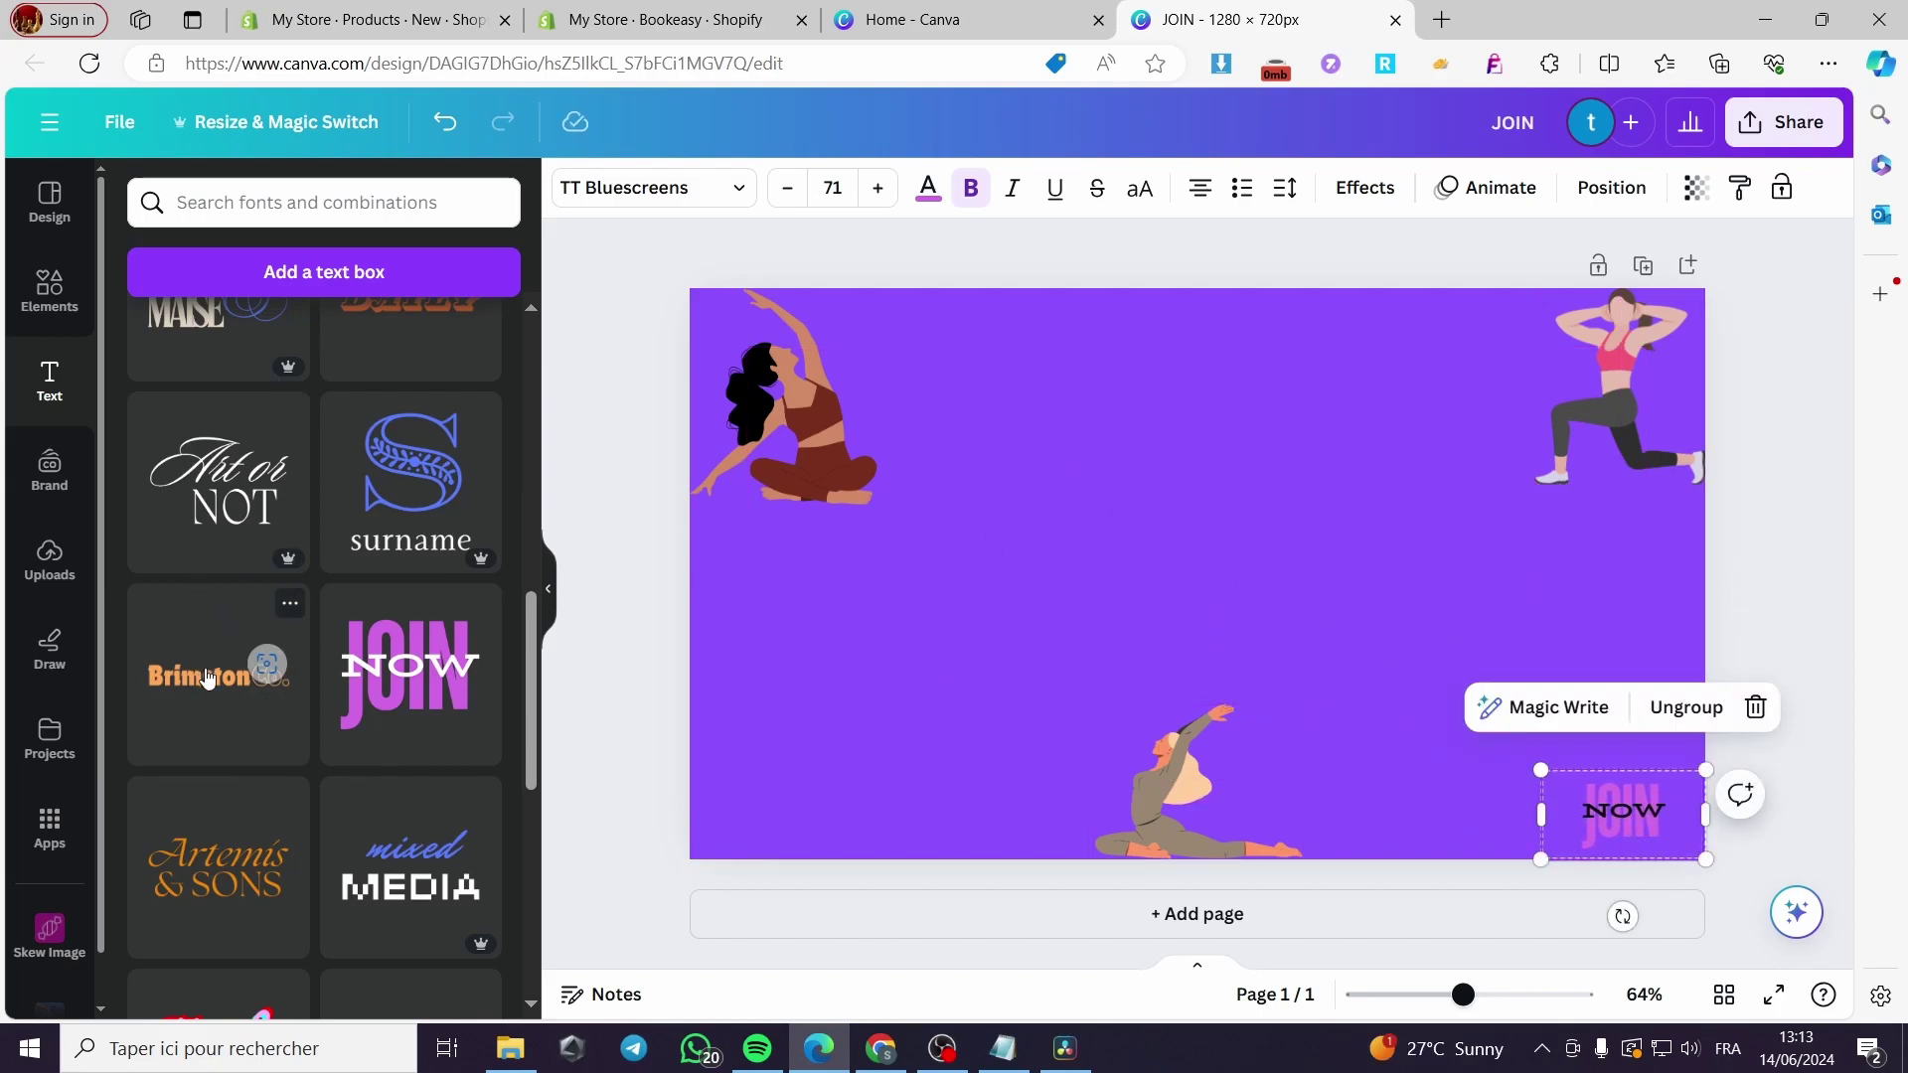
Step: Add the 'S surname' font combination and replace its large letter with the person's initials
{"action": "left_click", "coordinate": [363, 485]}
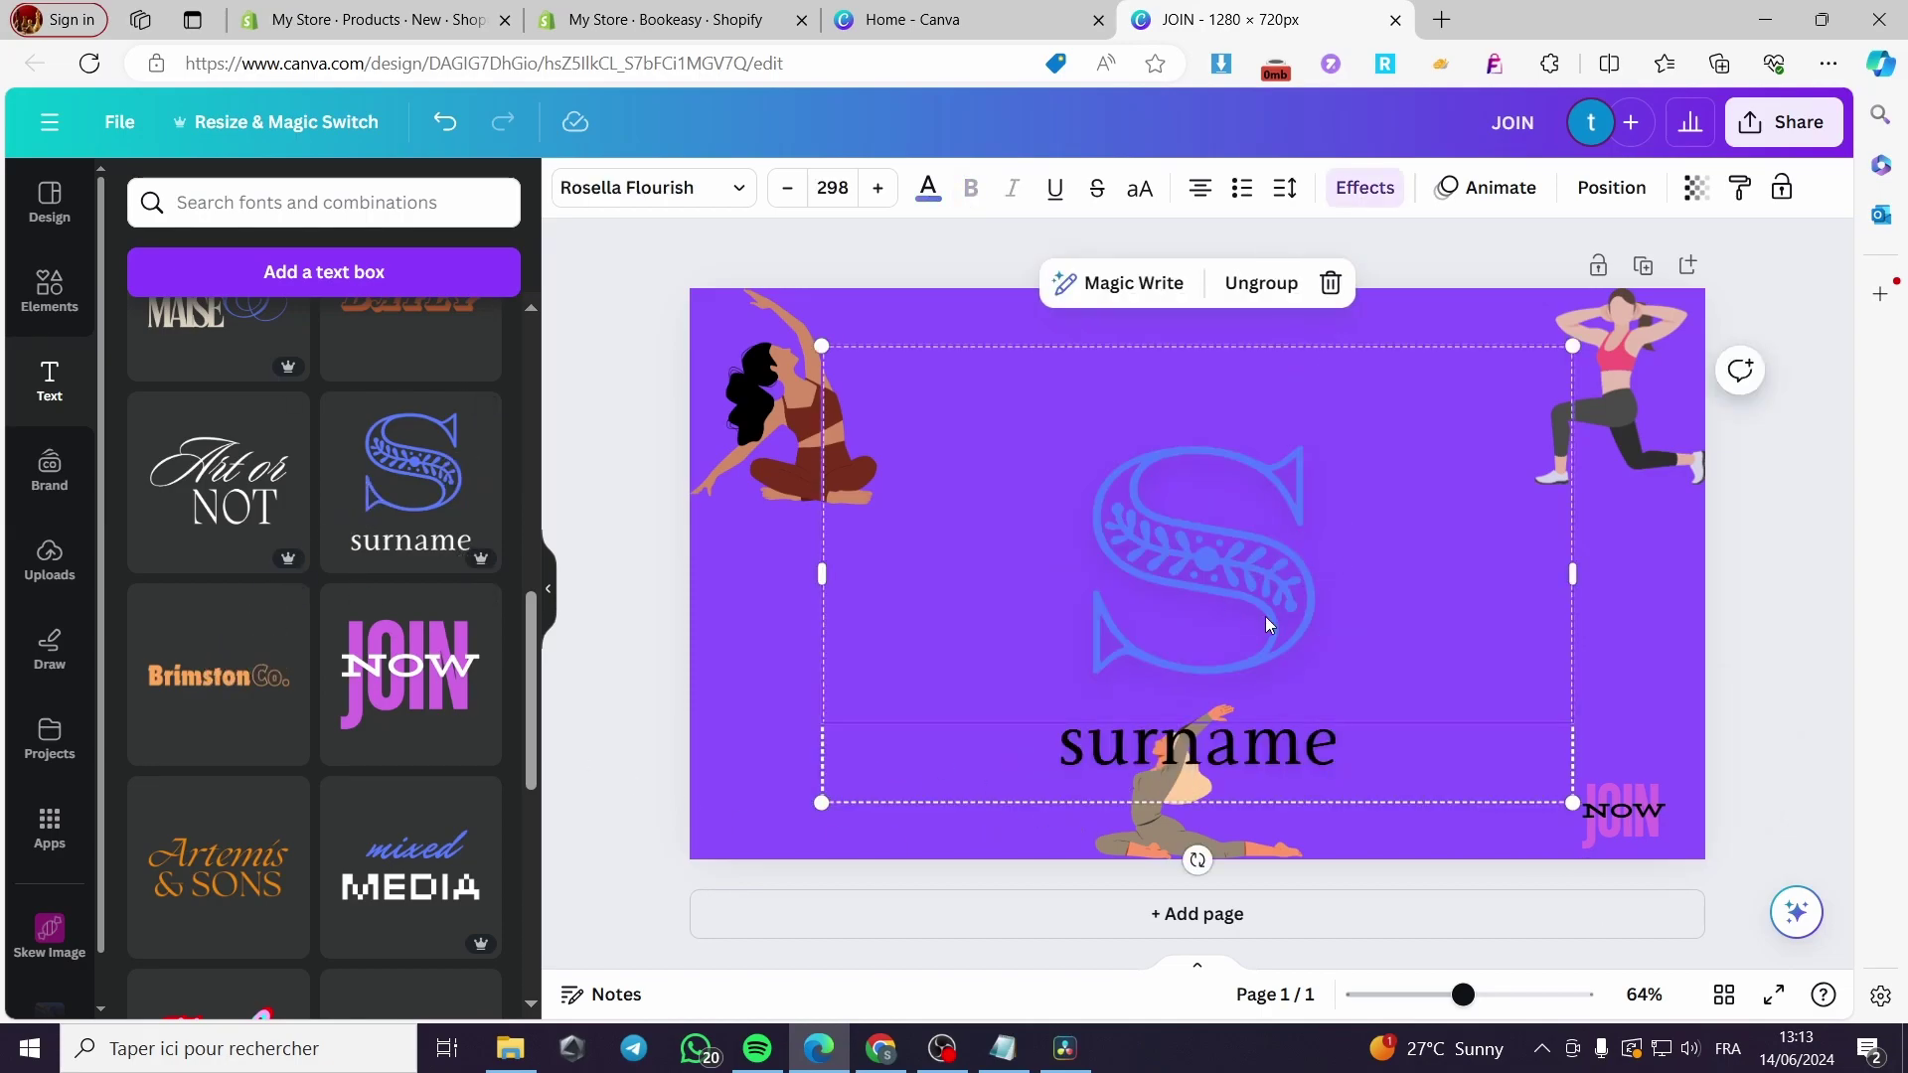
{"action": "left_click_drag", "start_coordinate": [1351, 676], "coordinate": [1339, 557]}
{"action": "double_click", "coordinate": [1258, 509]}
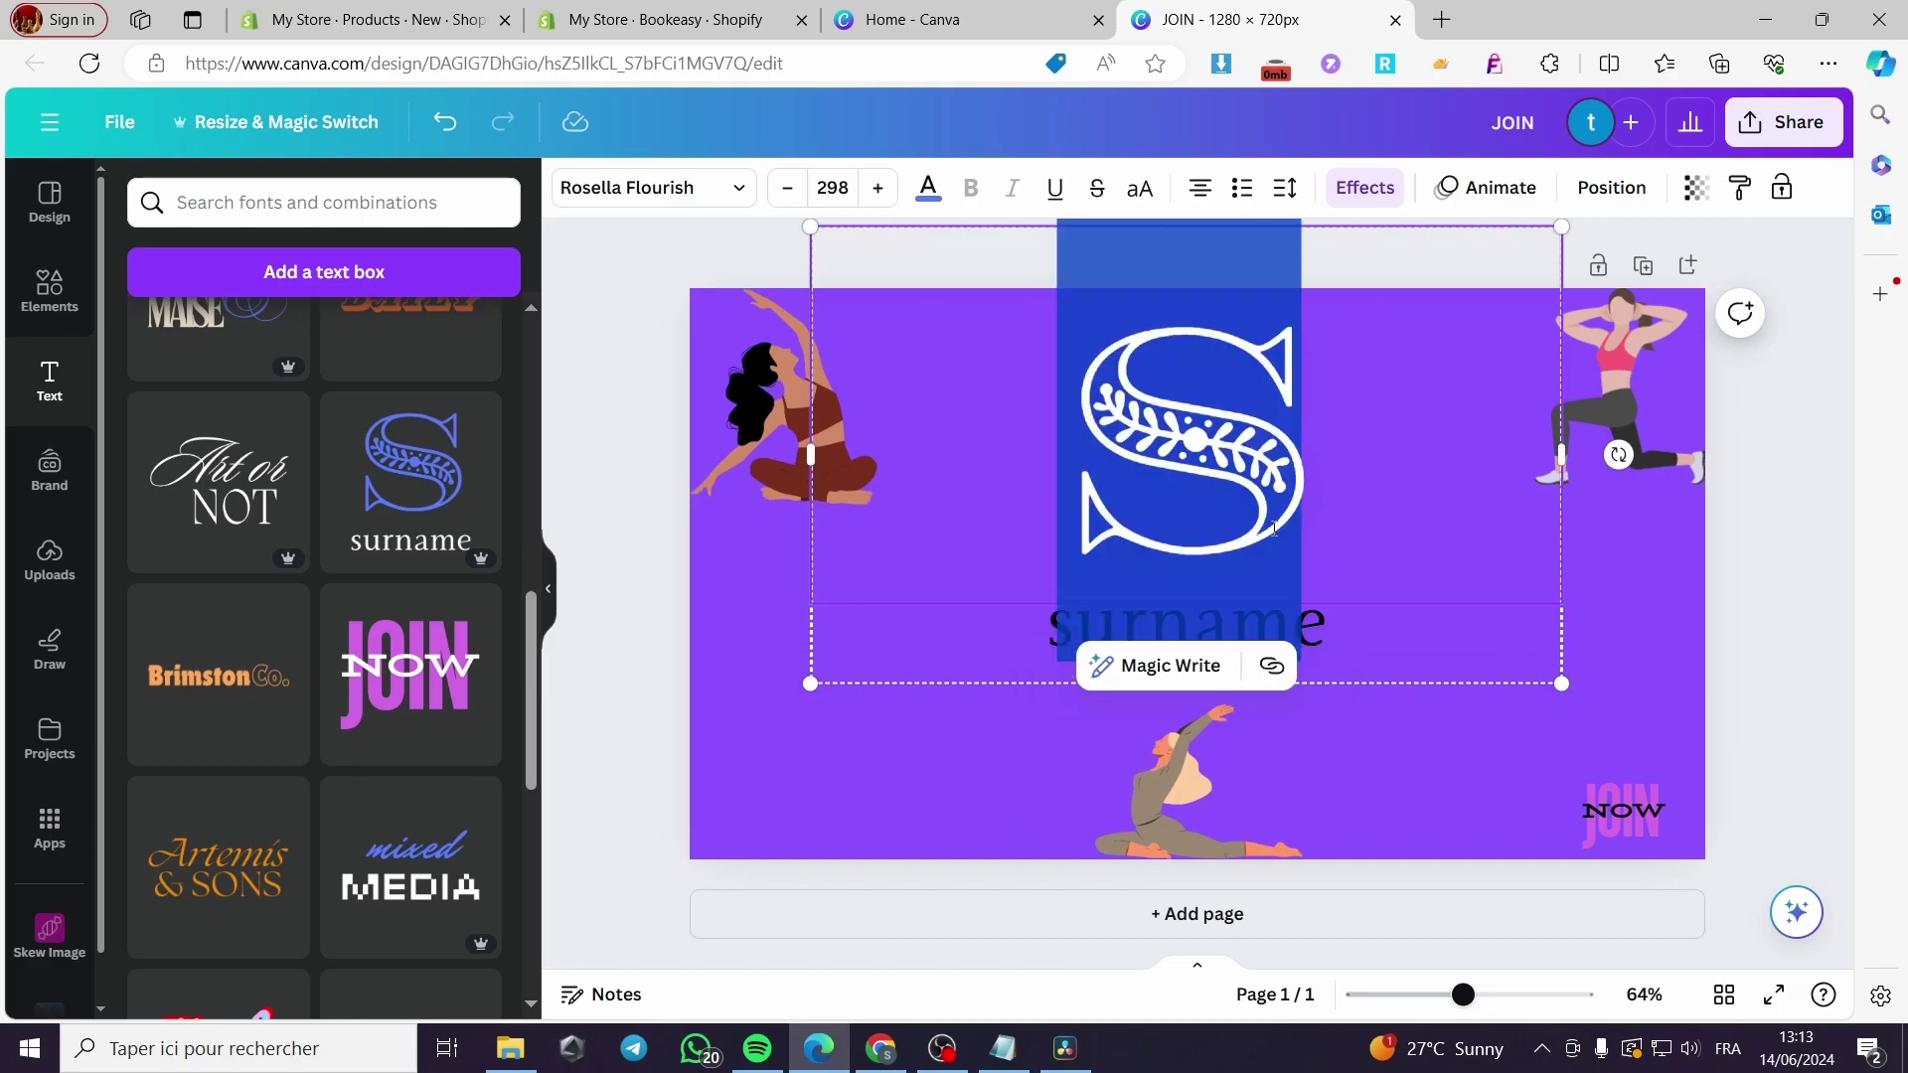
{"action": "type", "text": "FG"}
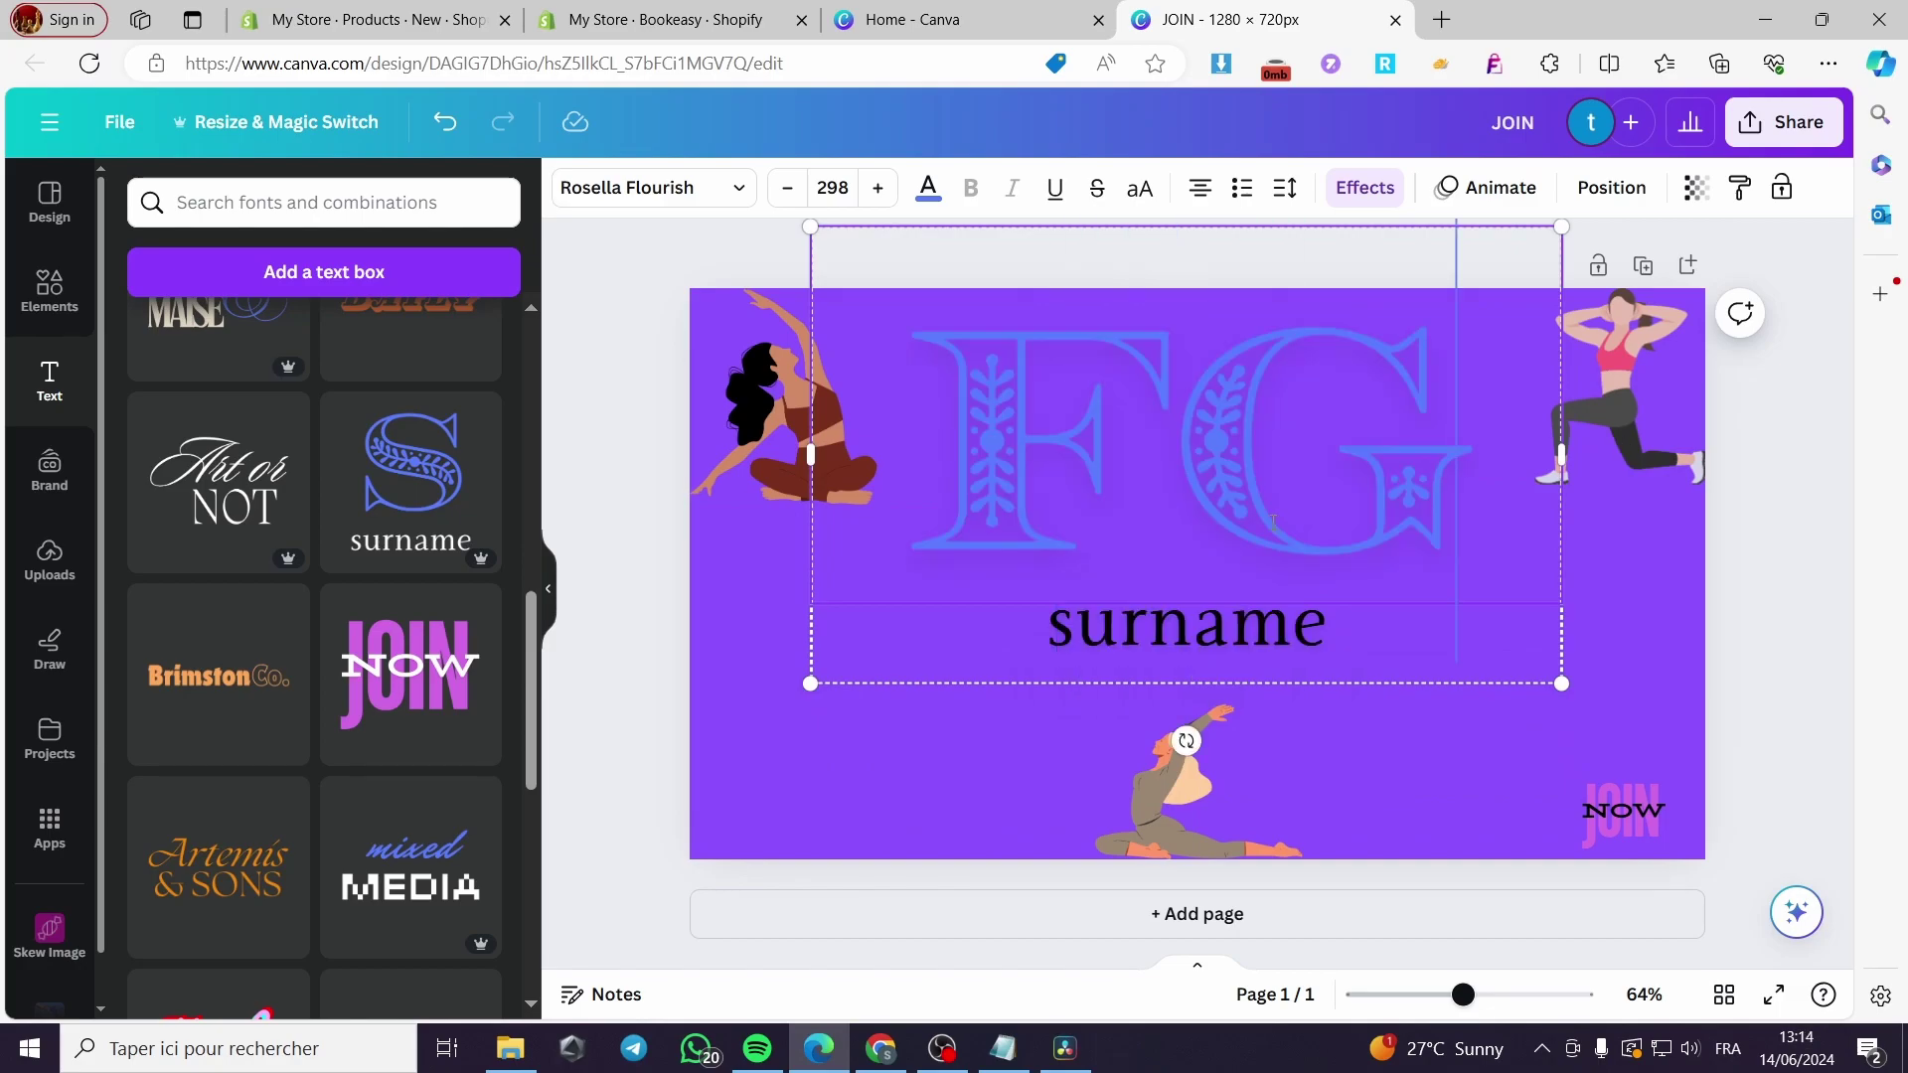
{"action": "key", "text": "BackSpace"}
{"action": "key", "text": "BackSpace"}
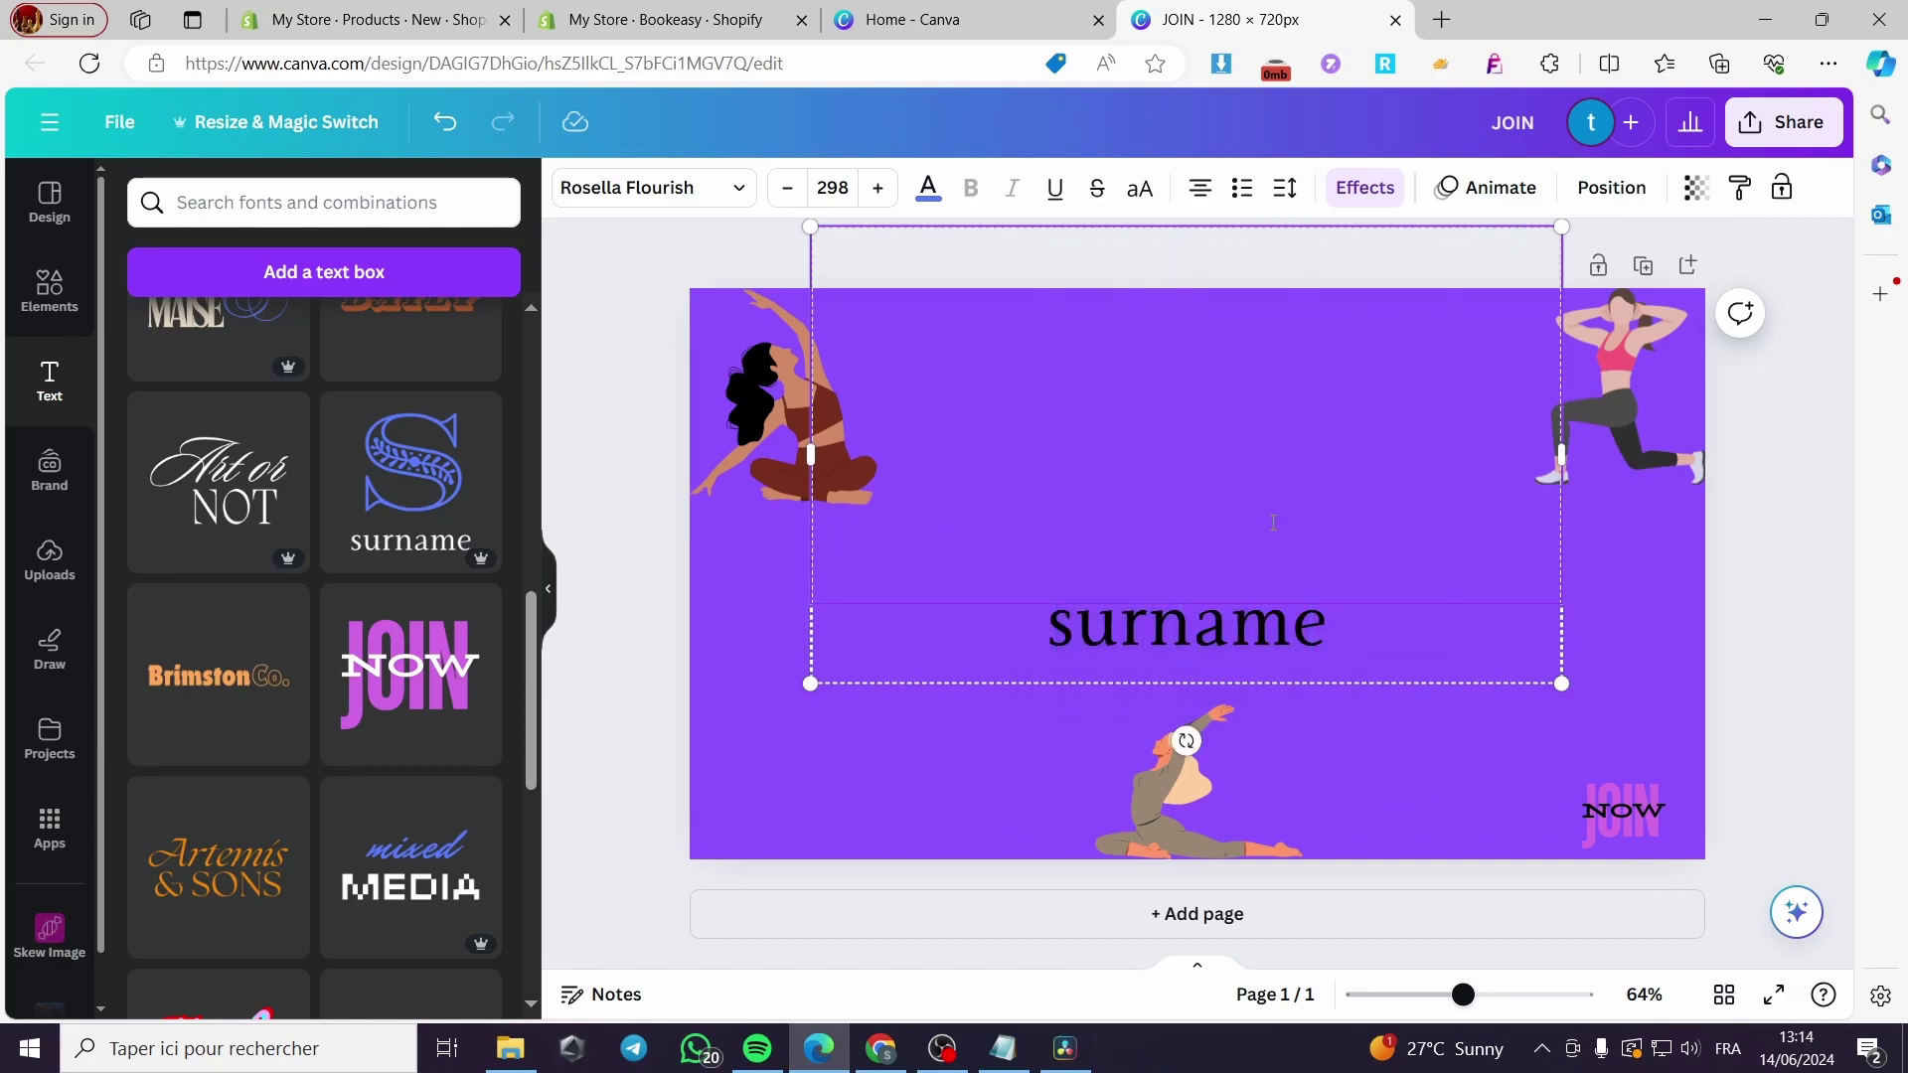
{"action": "type", "text": "JS"}
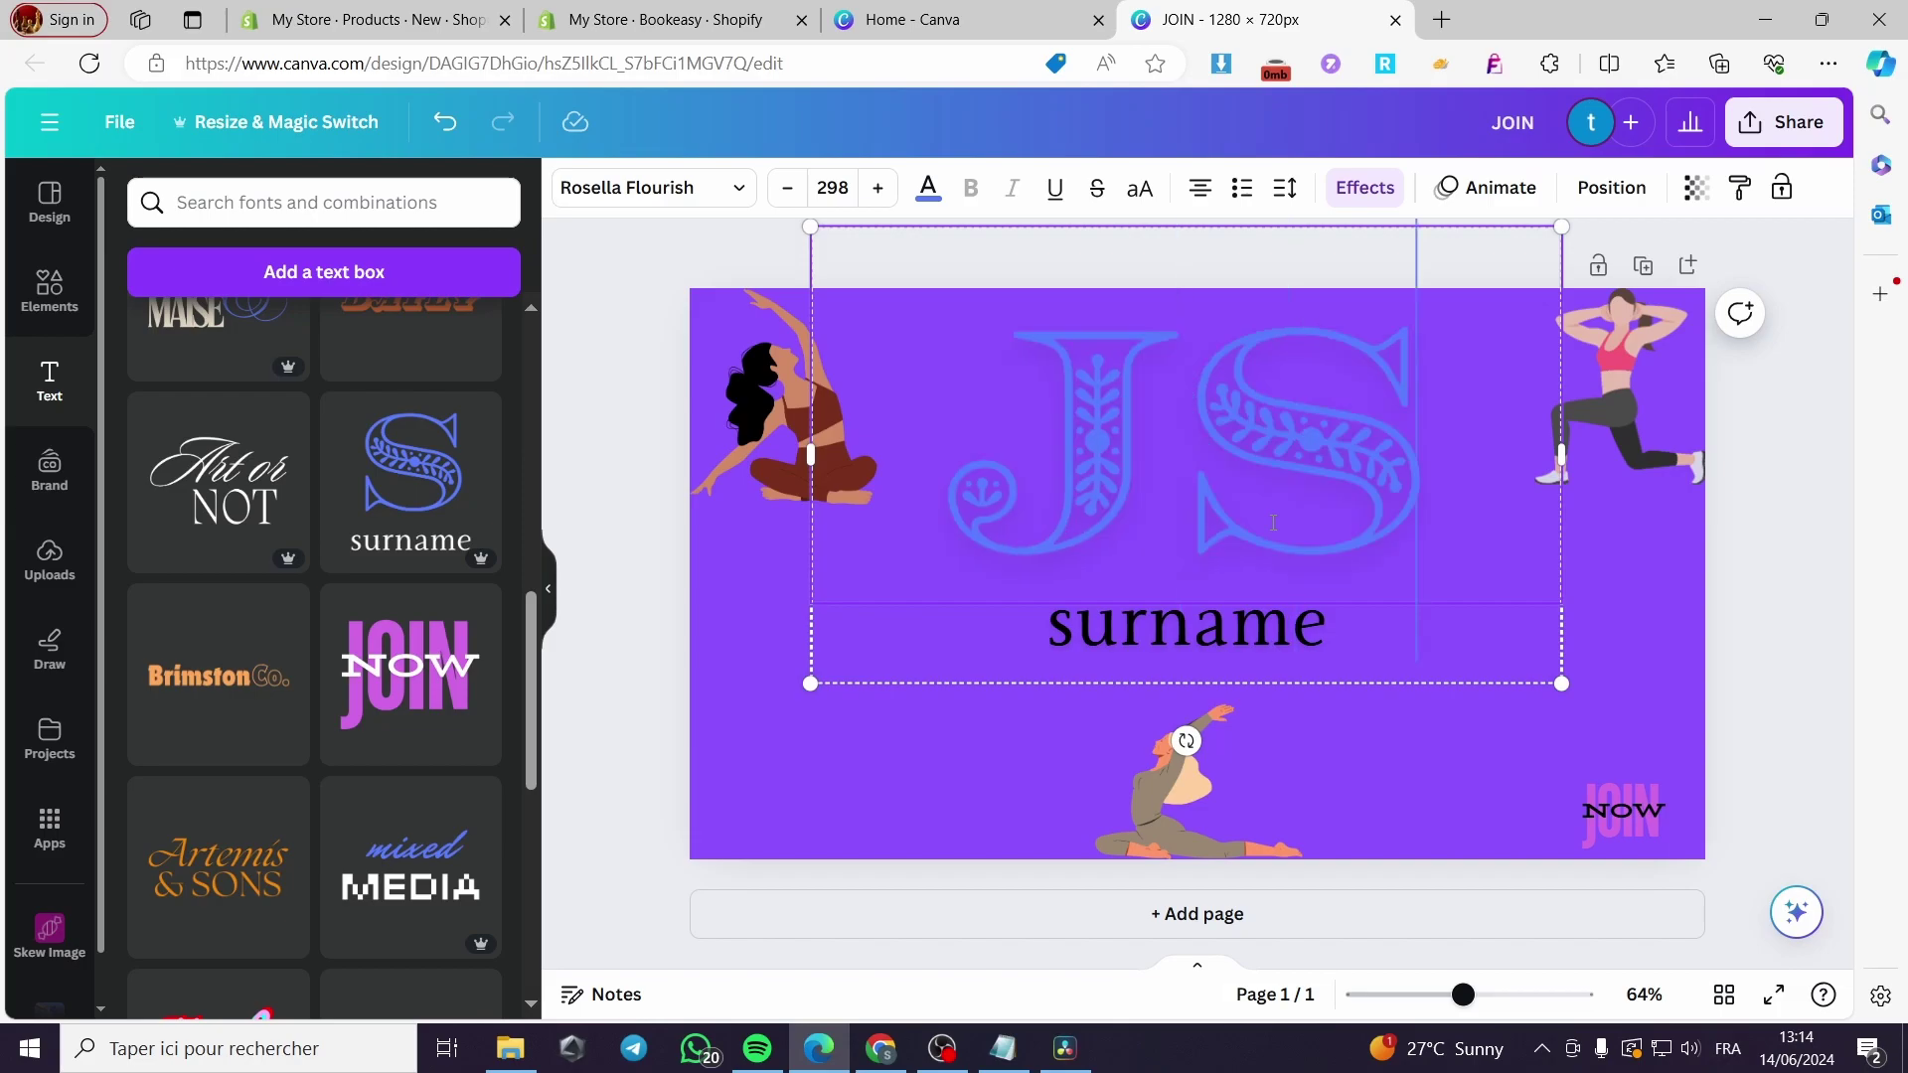
{"action": "key", "text": "ctrl+a"}
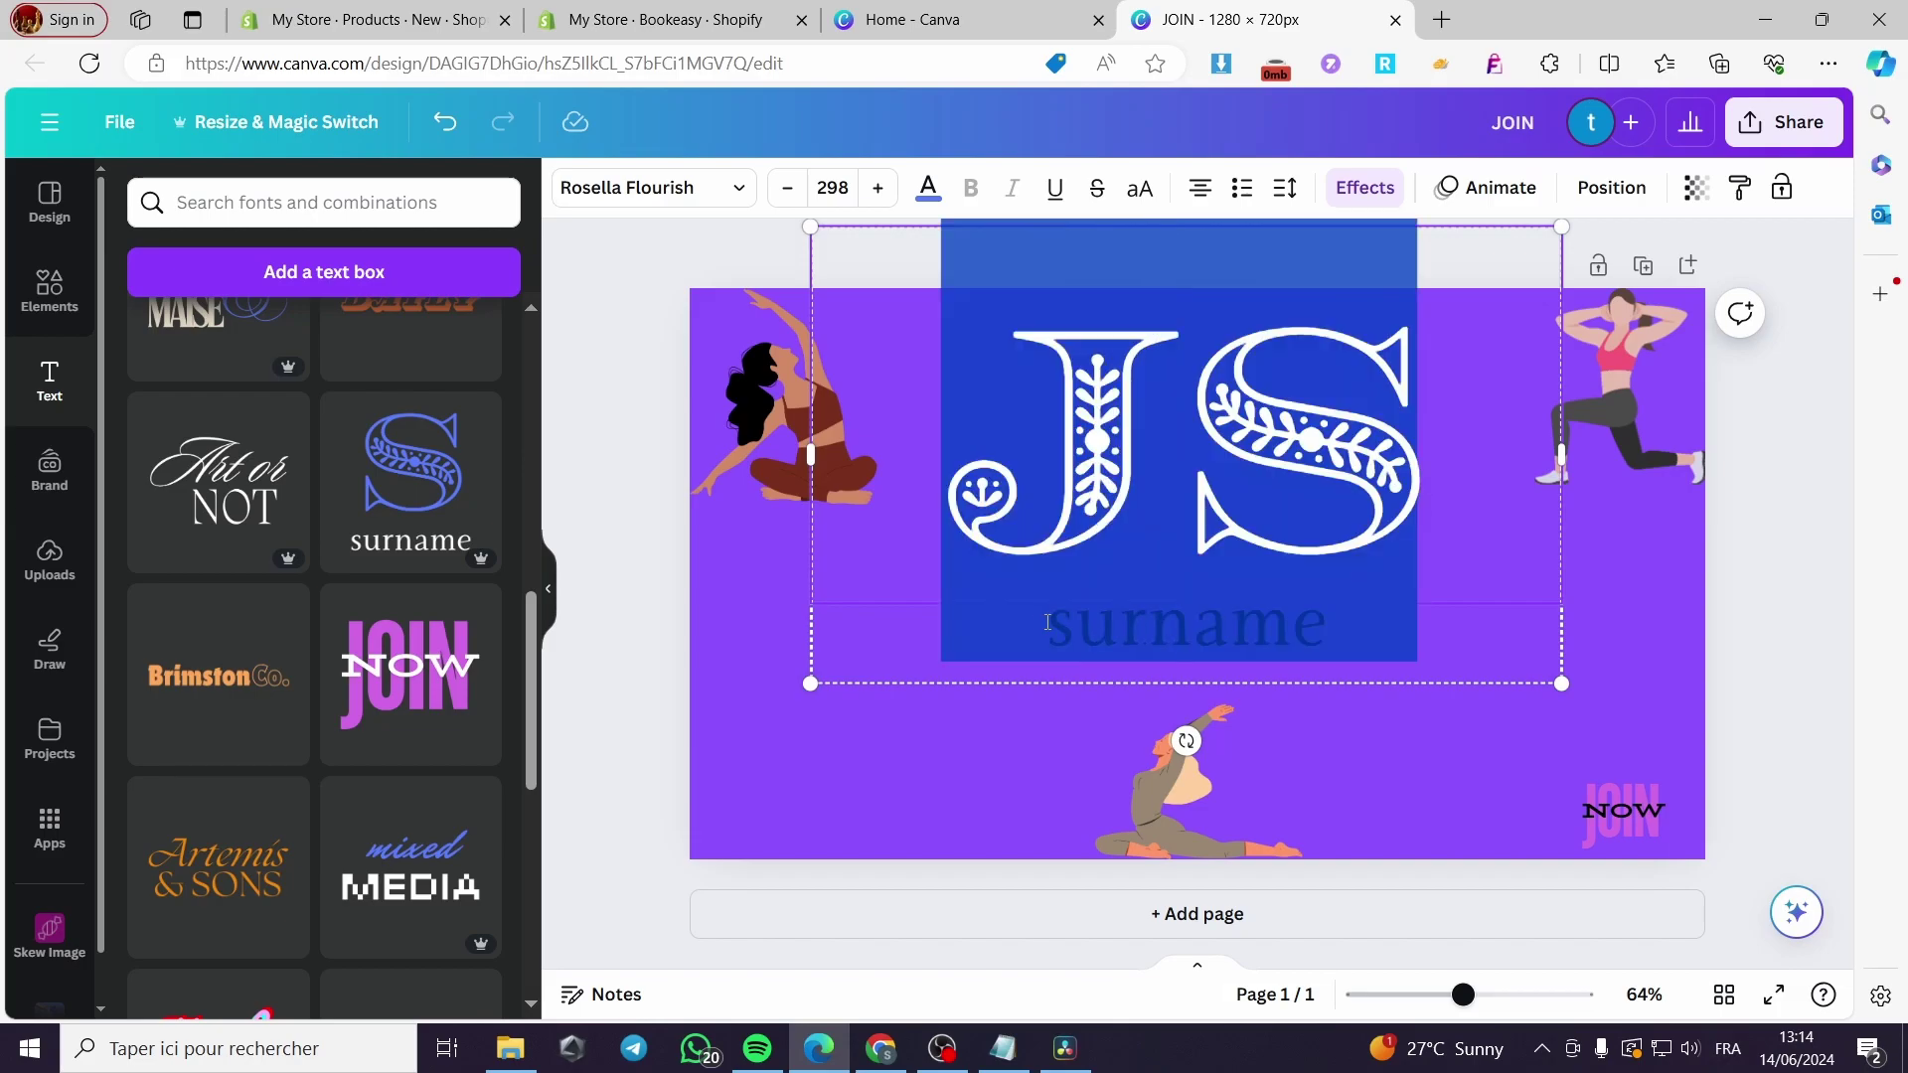
{"action": "left_click", "coordinate": [956, 670]}
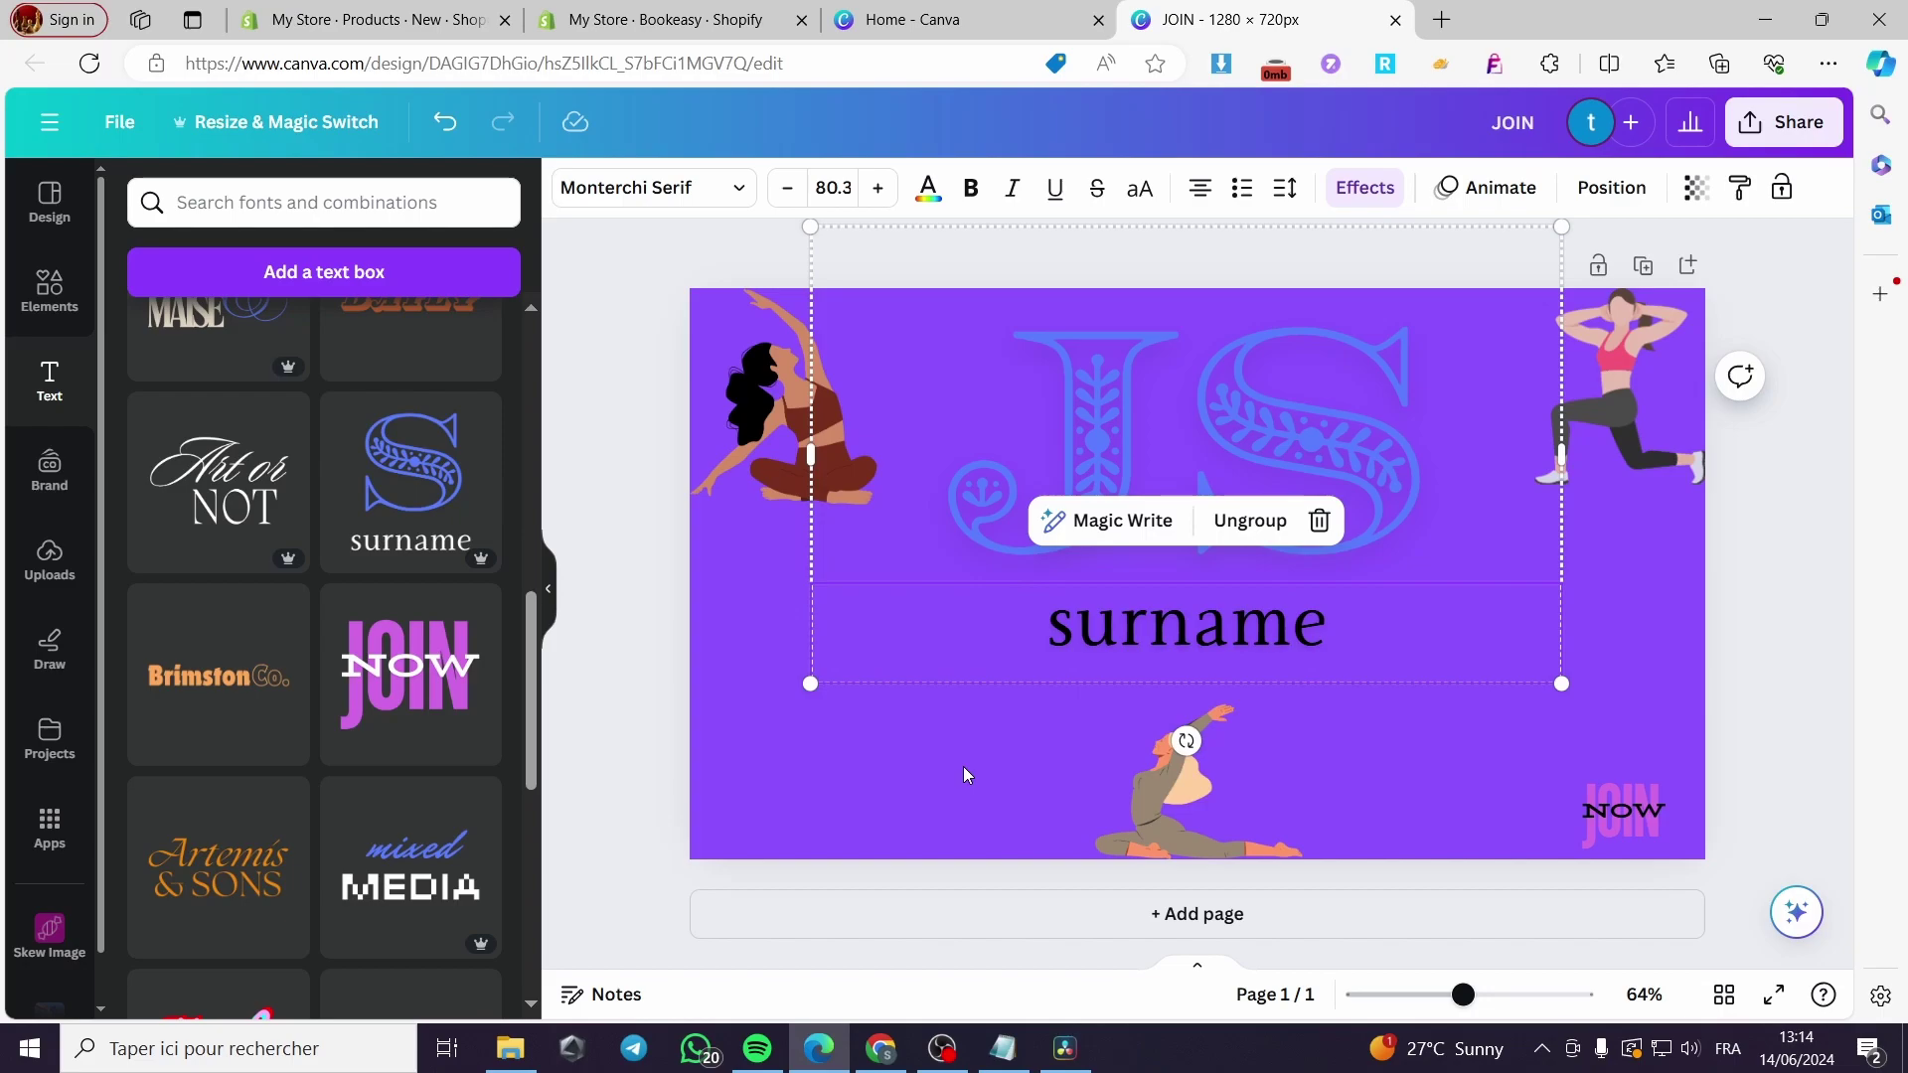
Step: Replace the surname placeholder with the person's name and colour it white
{"action": "double_click", "coordinate": [1152, 626]}
{"action": "type", "text": "JAc"}
{"action": "key", "text": "BackSpace"}
{"action": "key", "text": "BackSpace"}
{"action": "type", "text": "ack"}
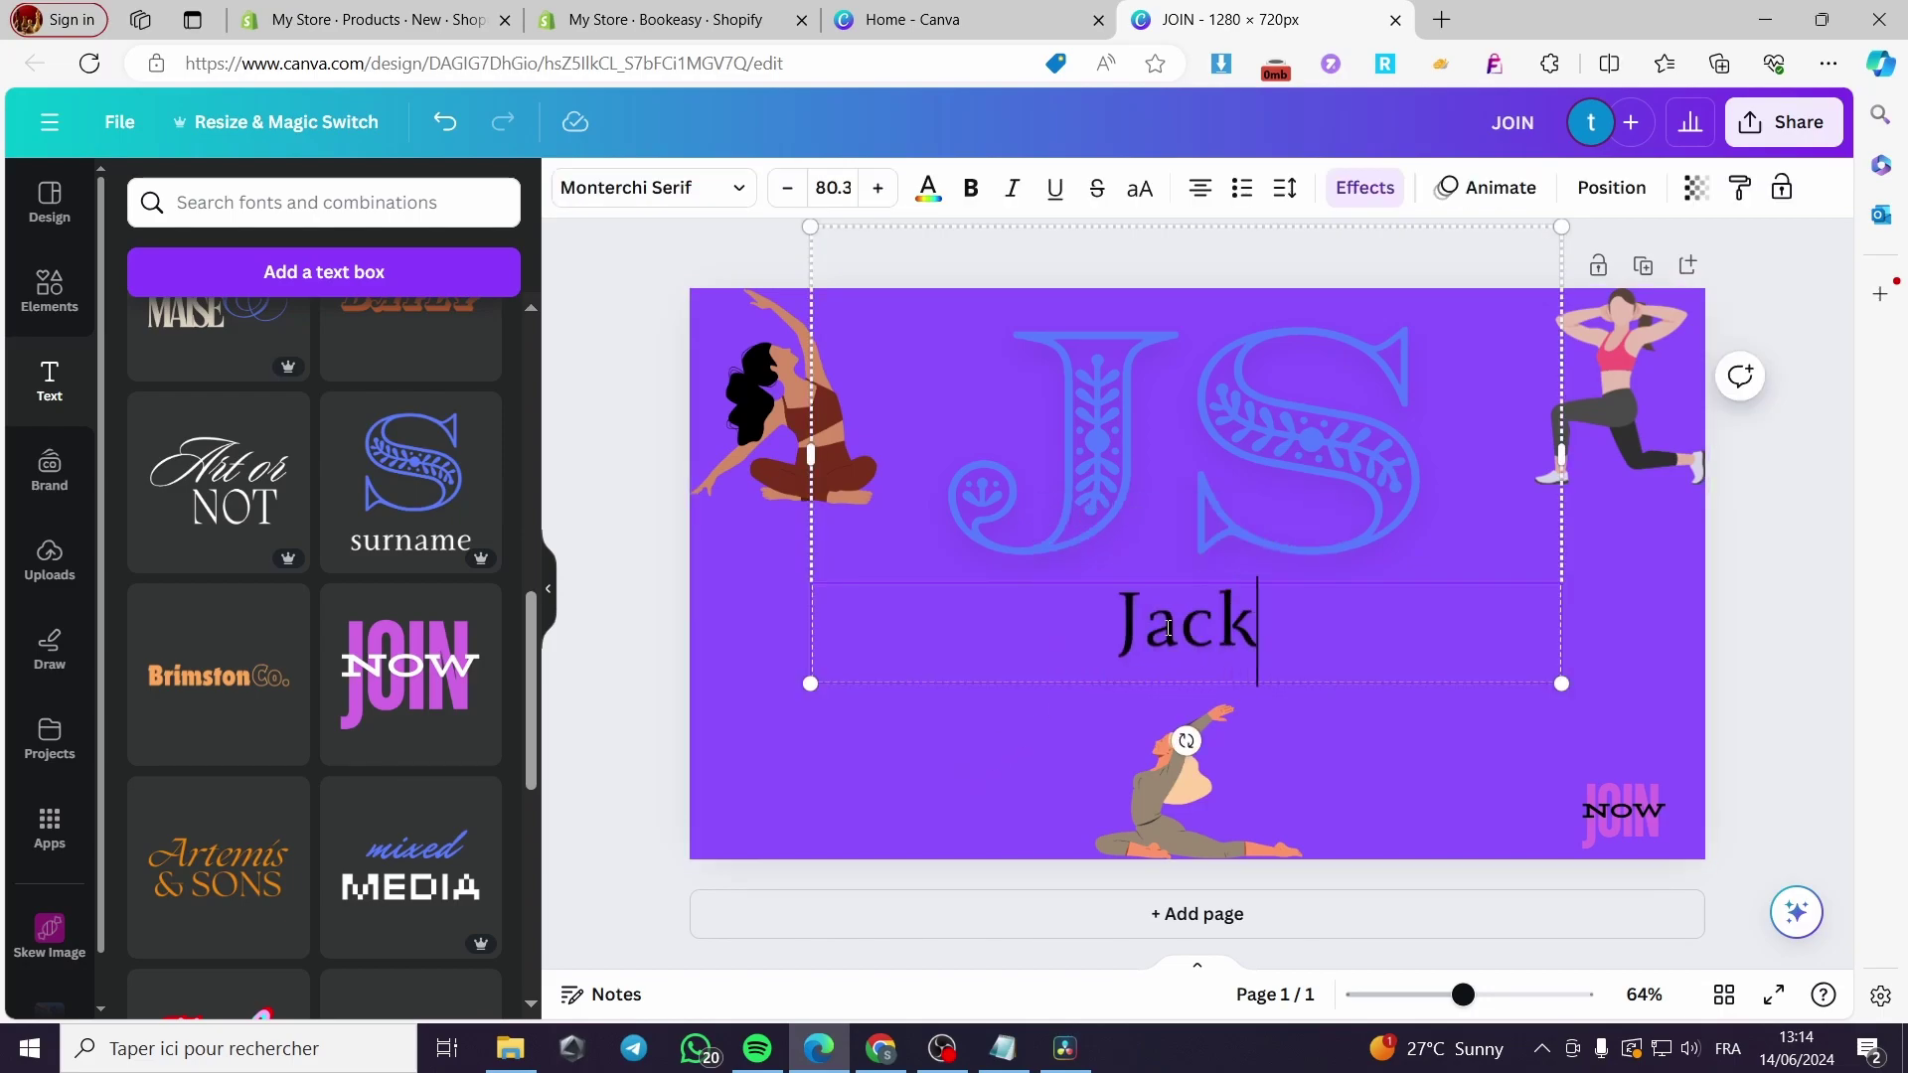
{"action": "type", "text": "smith"}
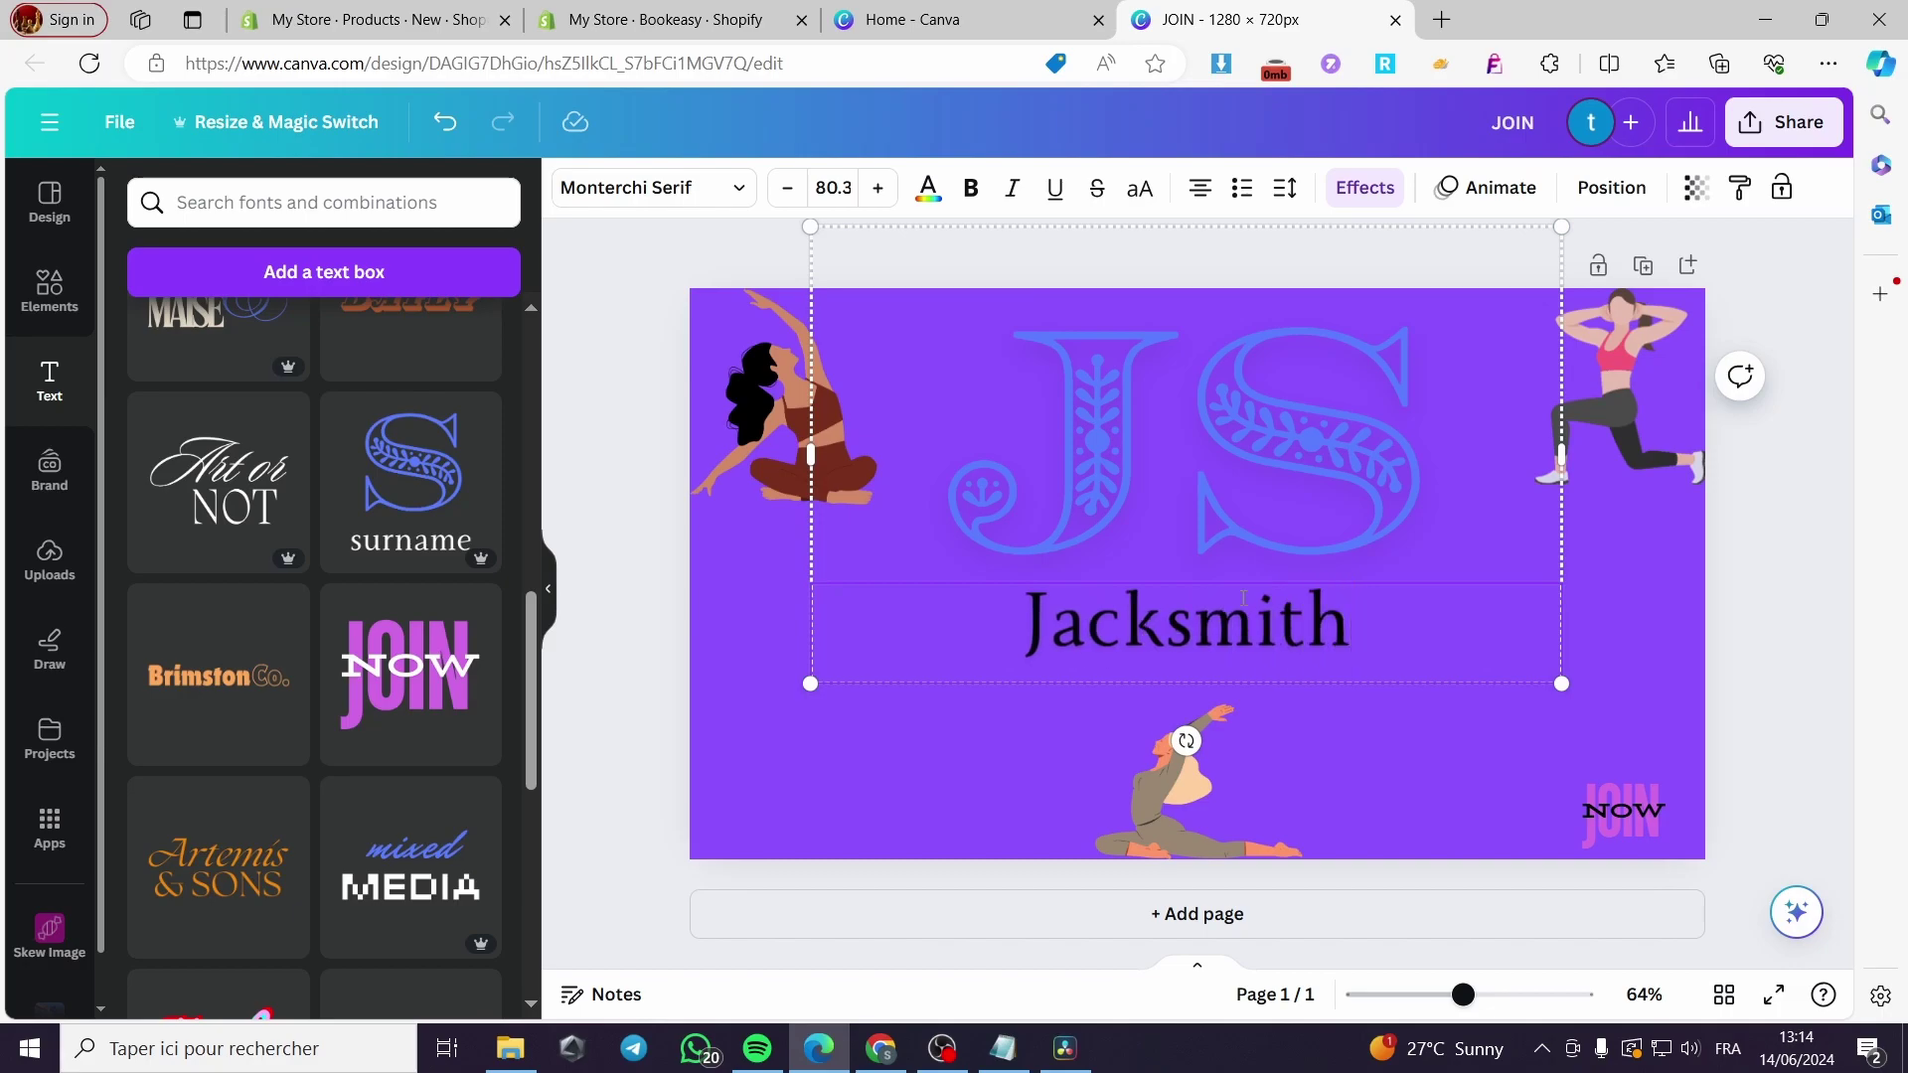
{"action": "left_click_drag", "start_coordinate": [1385, 677], "coordinate": [899, 505]}
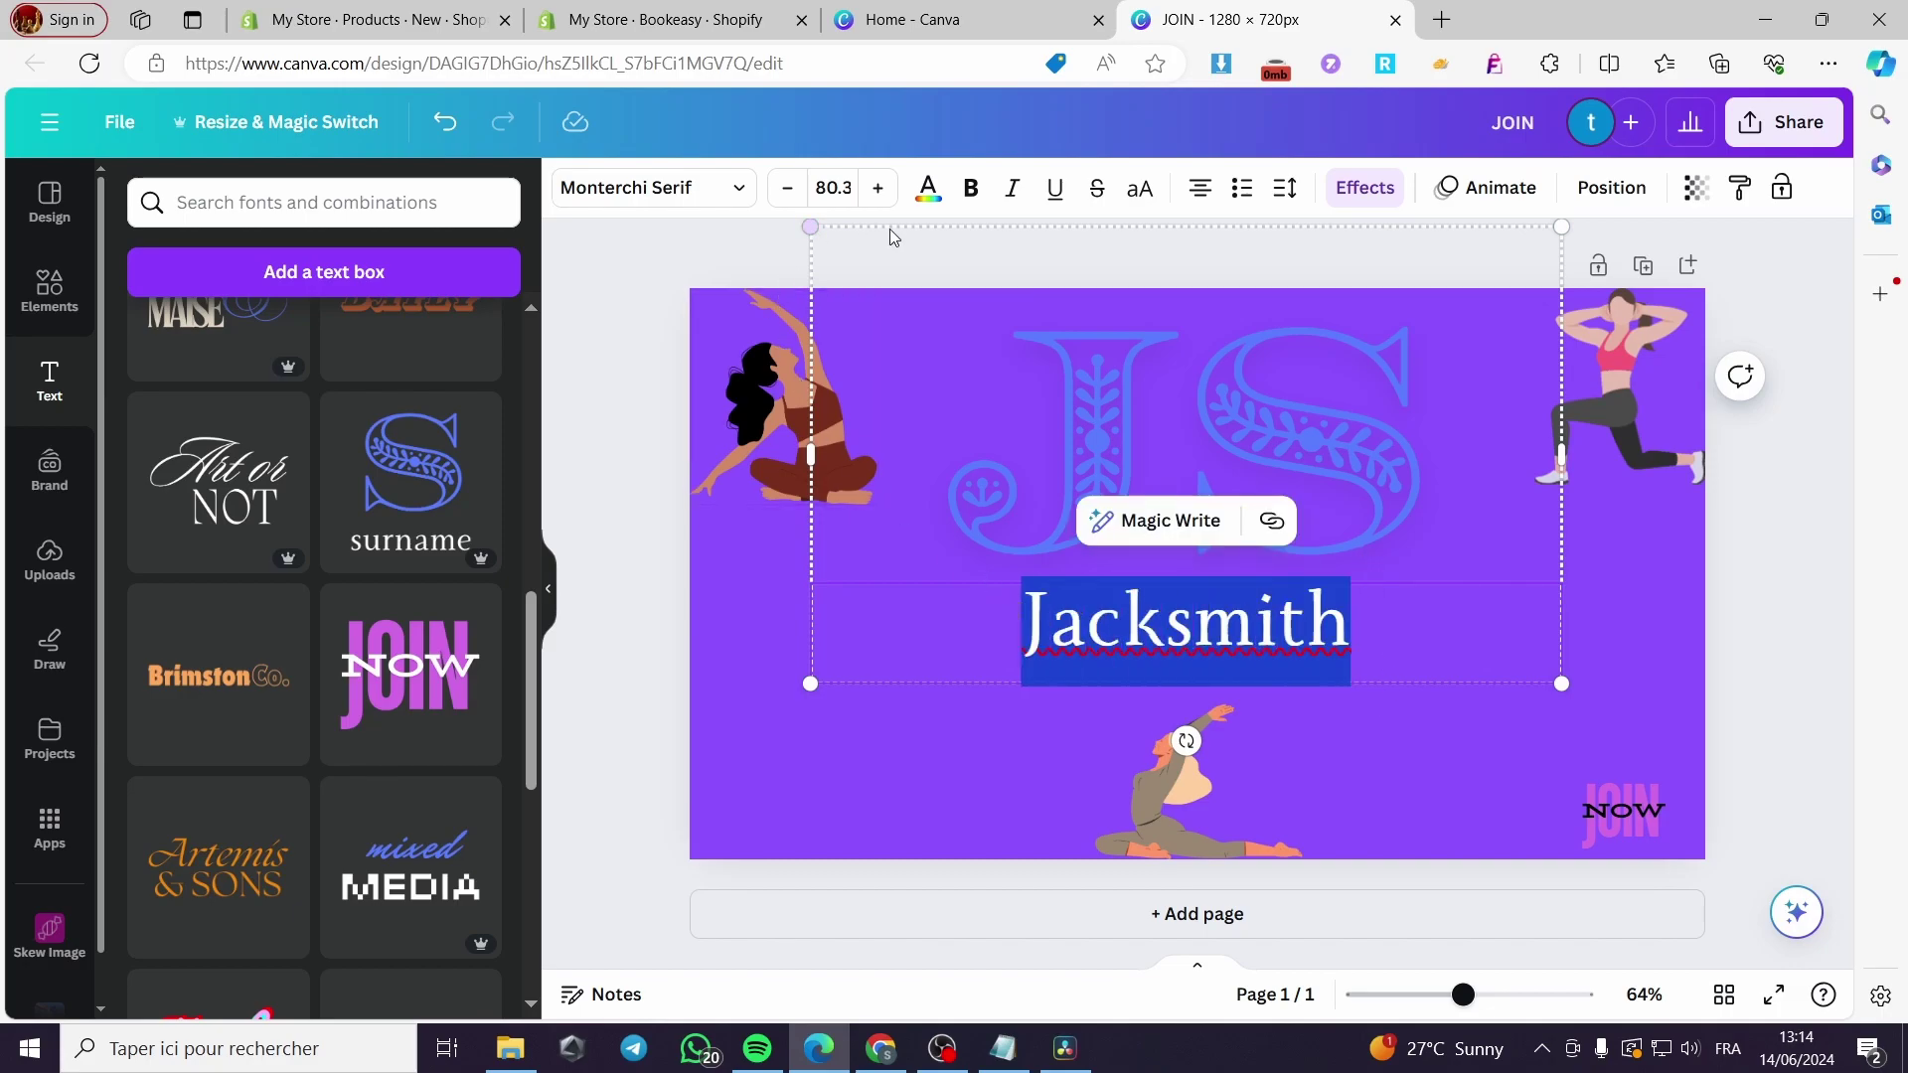
{"action": "left_click", "coordinate": [928, 187]}
{"action": "left_click", "coordinate": [477, 813]}
Step: Make the monogram initials white as well
{"action": "left_click", "coordinate": [1415, 582]}
{"action": "left_click", "coordinate": [1409, 468]}
{"action": "left_click_drag", "start_coordinate": [1409, 468], "coordinate": [788, 258]}
{"action": "left_click", "coordinate": [924, 189]}
{"action": "left_click", "coordinate": [924, 189]}
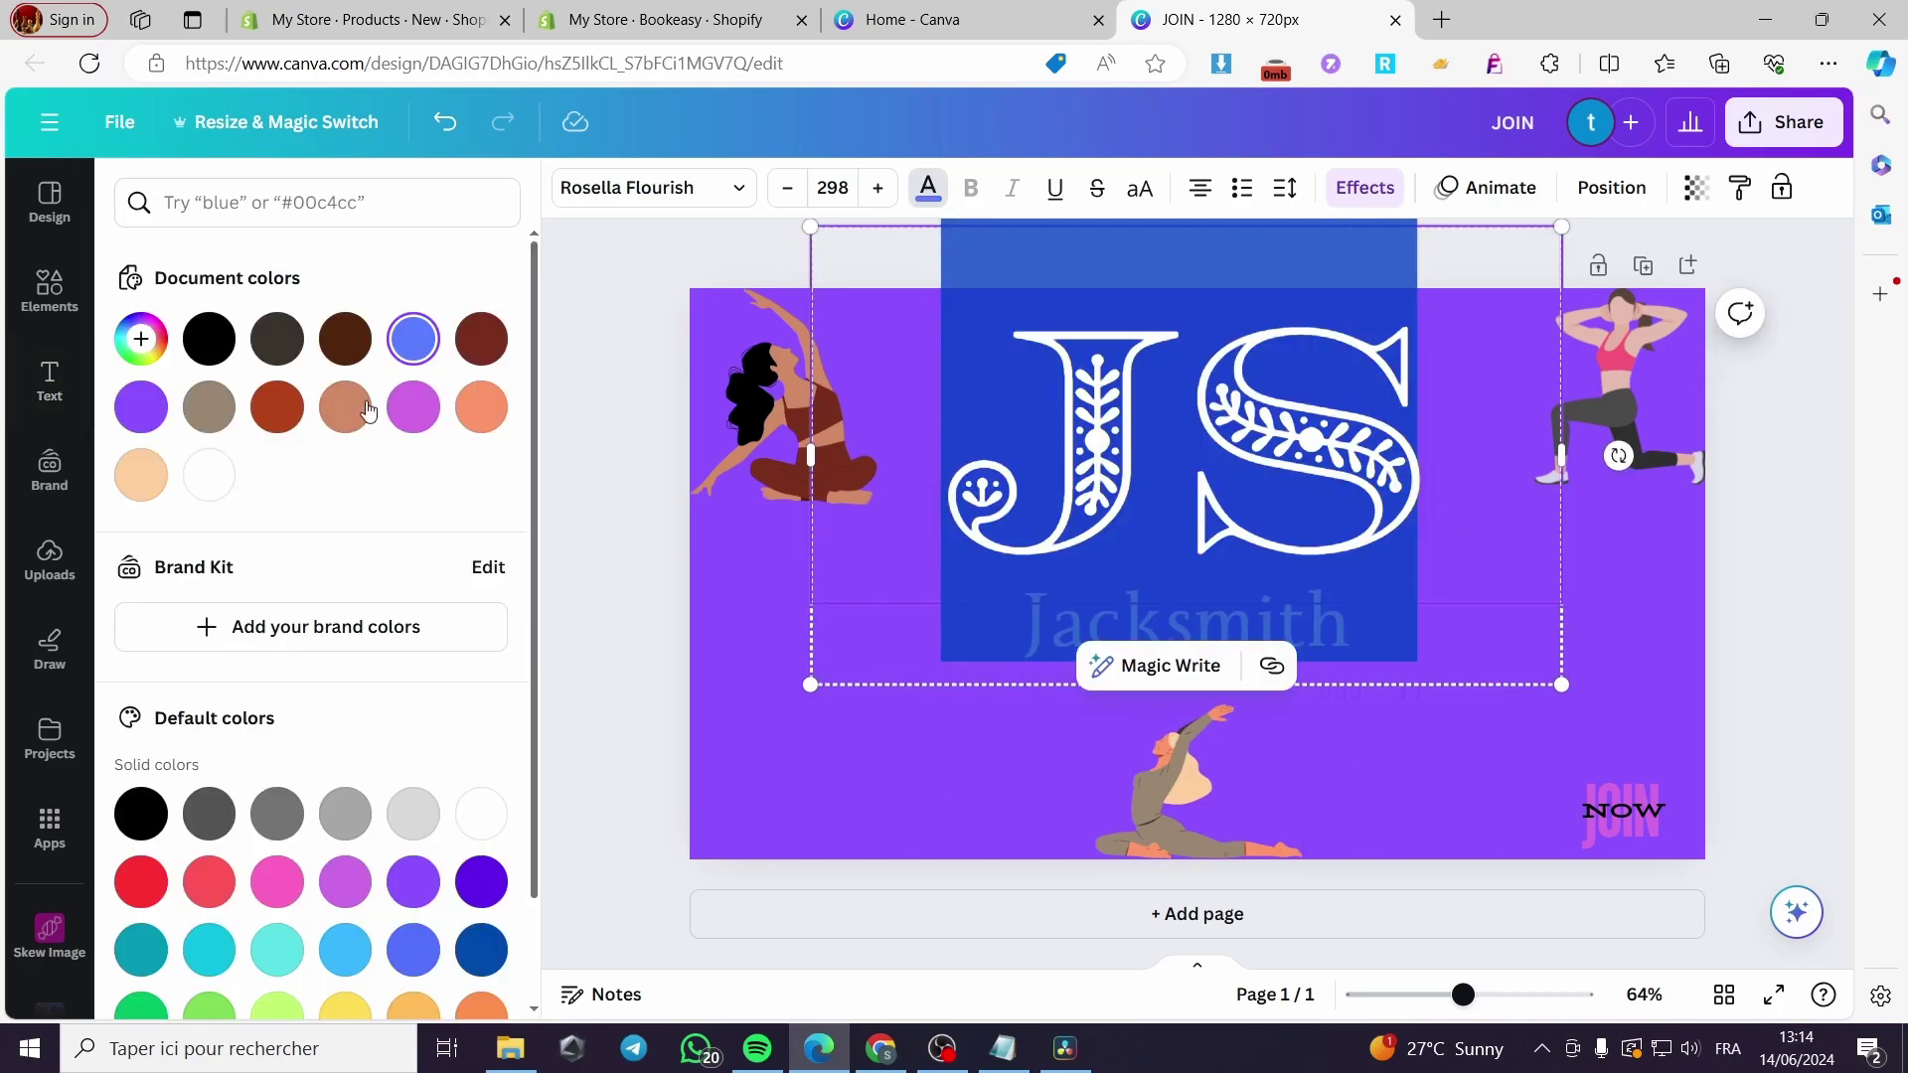
{"action": "left_click", "coordinate": [1765, 662]}
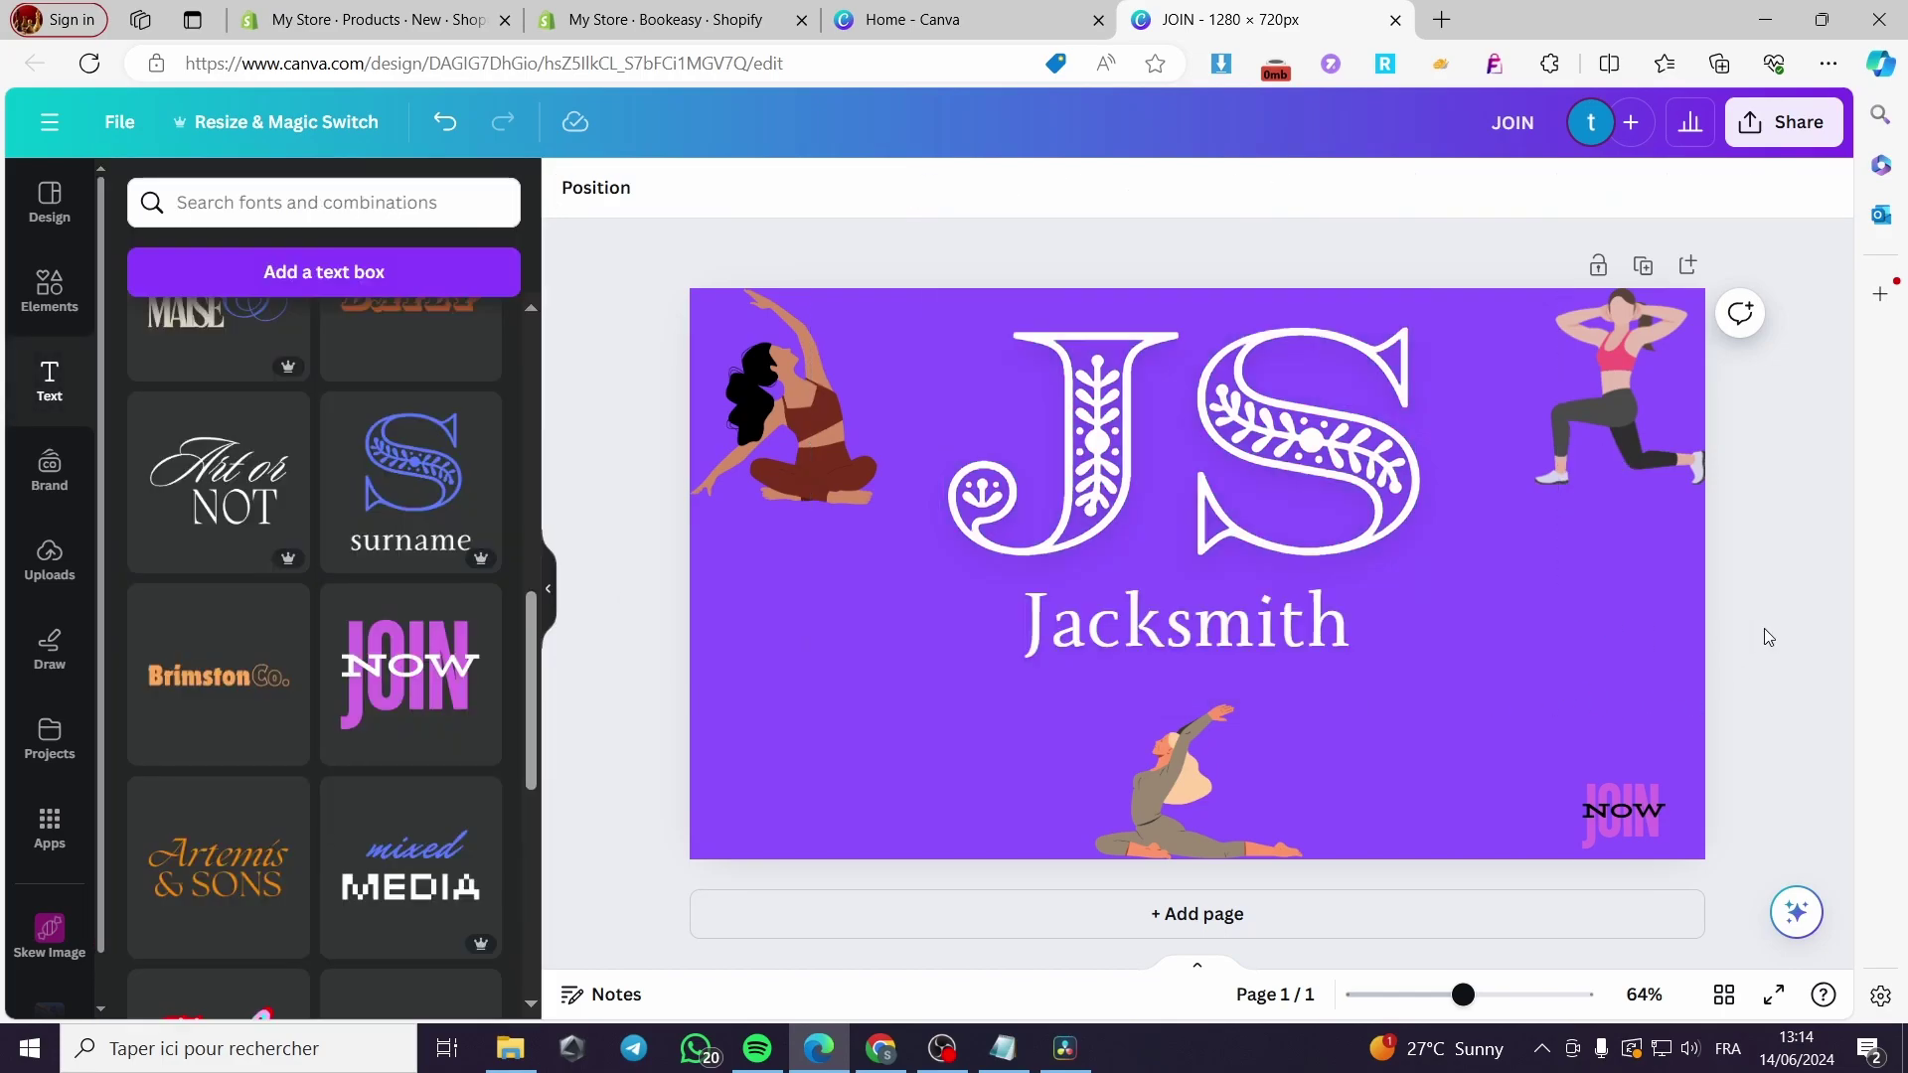
Step: Shrink the monogram and name group and centre it near the top of the banner
{"action": "left_click", "coordinate": [1327, 544]}
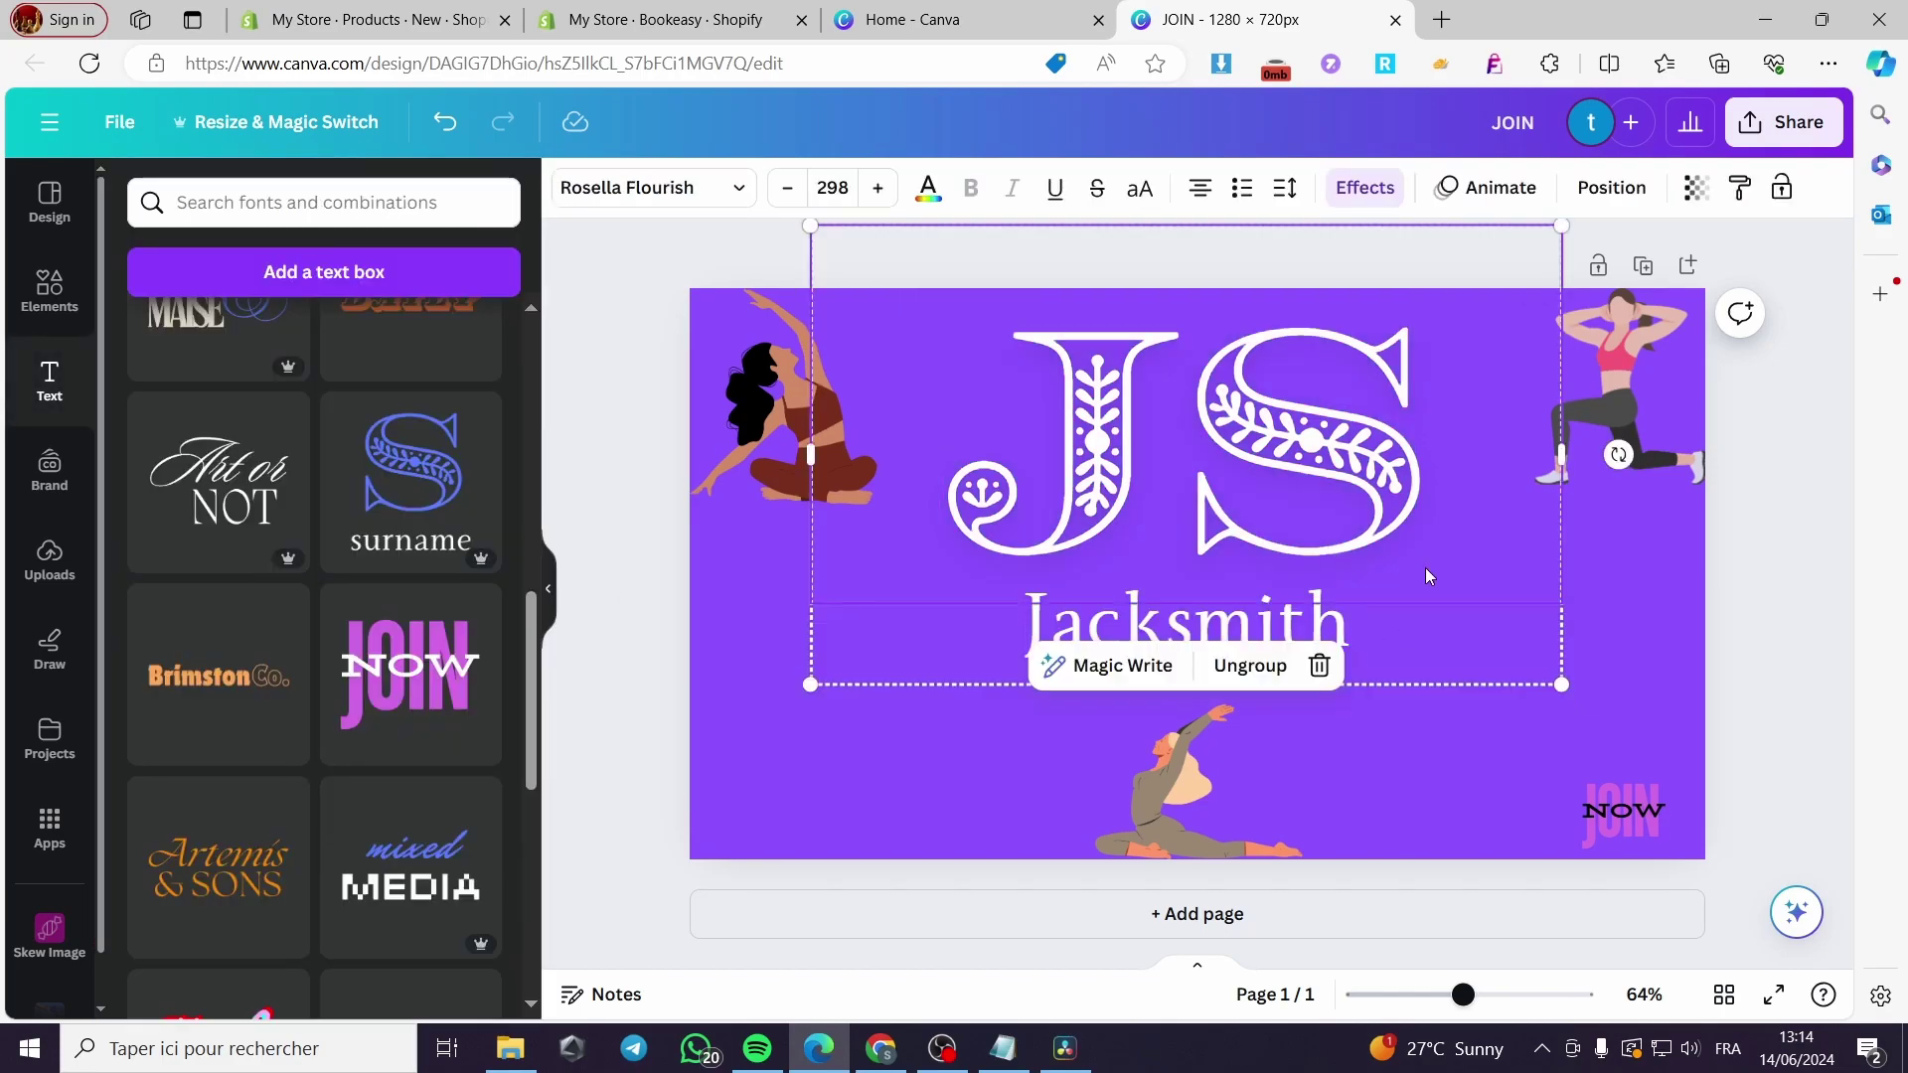
{"action": "left_click_drag", "start_coordinate": [1561, 685], "coordinate": [1235, 482]}
{"action": "left_click_drag", "start_coordinate": [1127, 371], "coordinate": [1317, 429]}
{"action": "left_click", "coordinate": [1759, 648]}
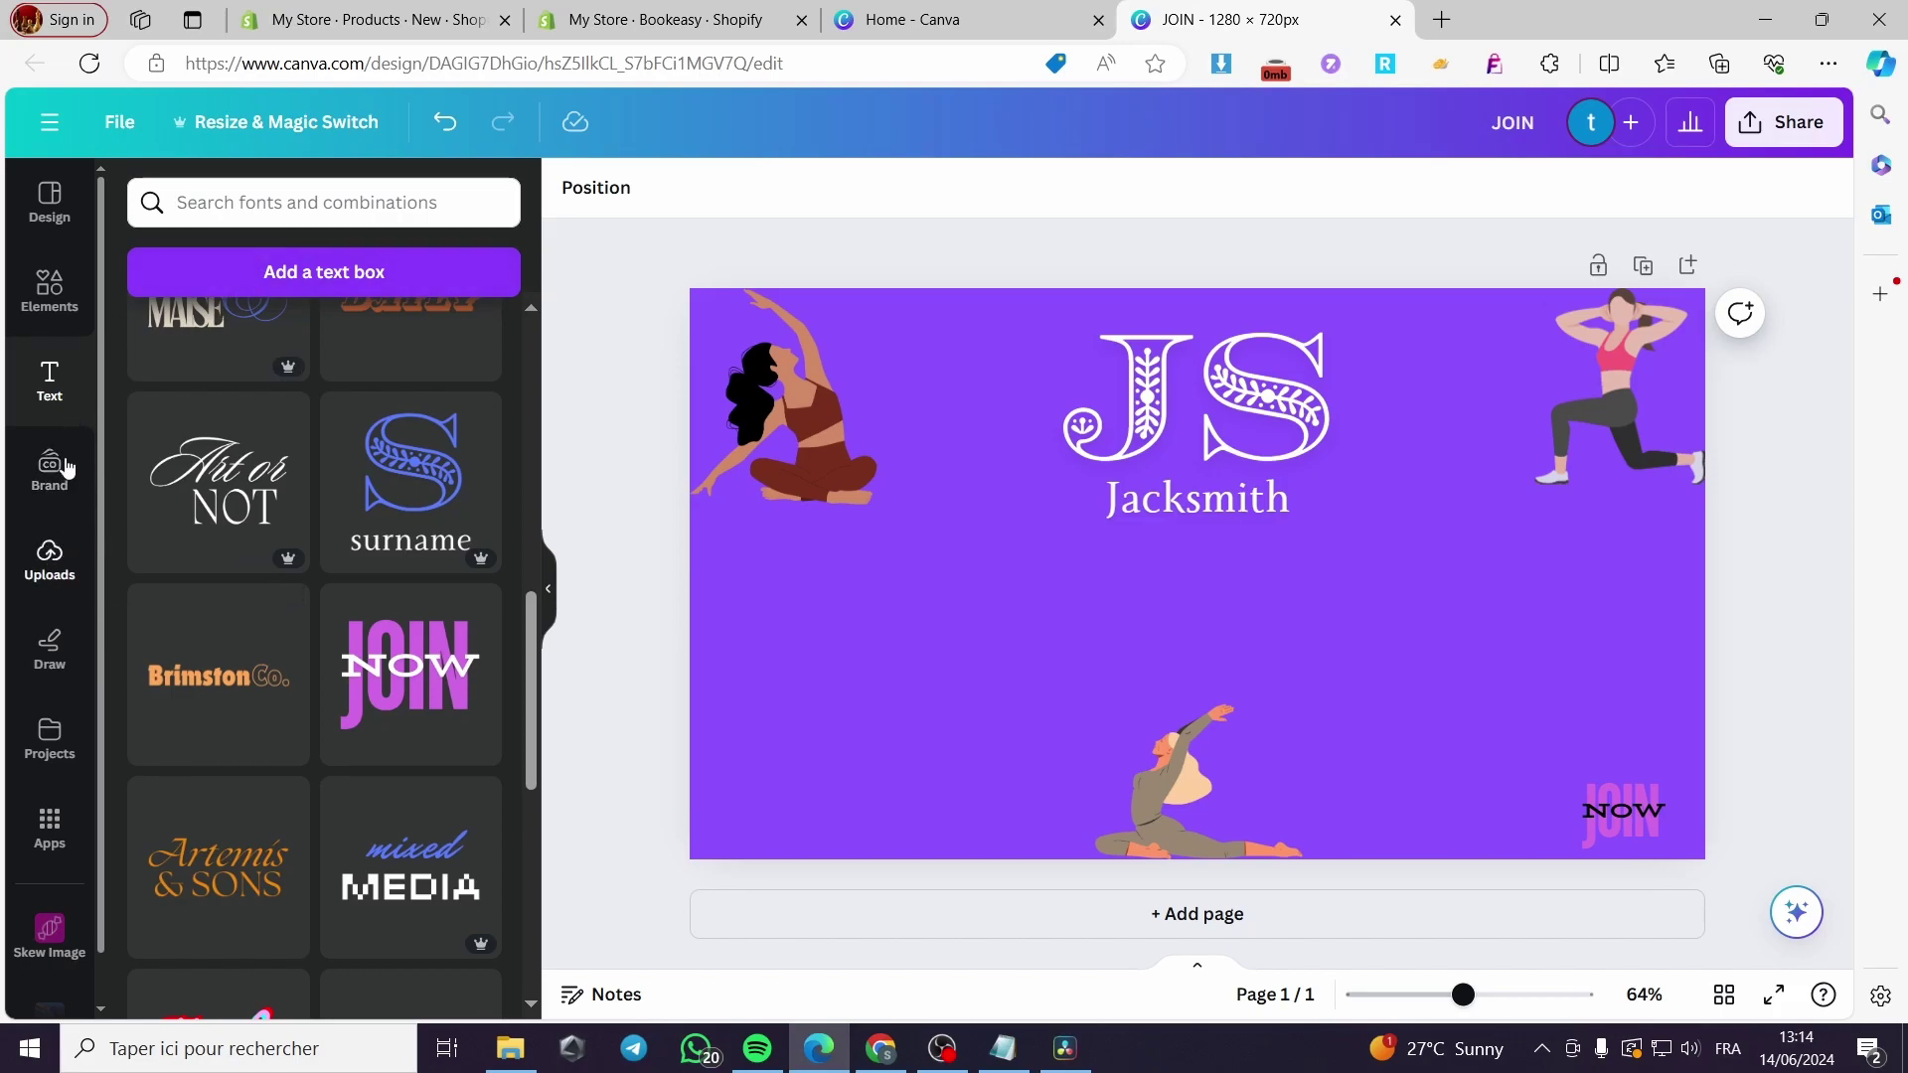
Step: Search Elements photos for 'yoga' and add the yoga group photo to the banner
{"action": "left_click", "coordinate": [80, 301]}
{"action": "left_click", "coordinate": [319, 200]}
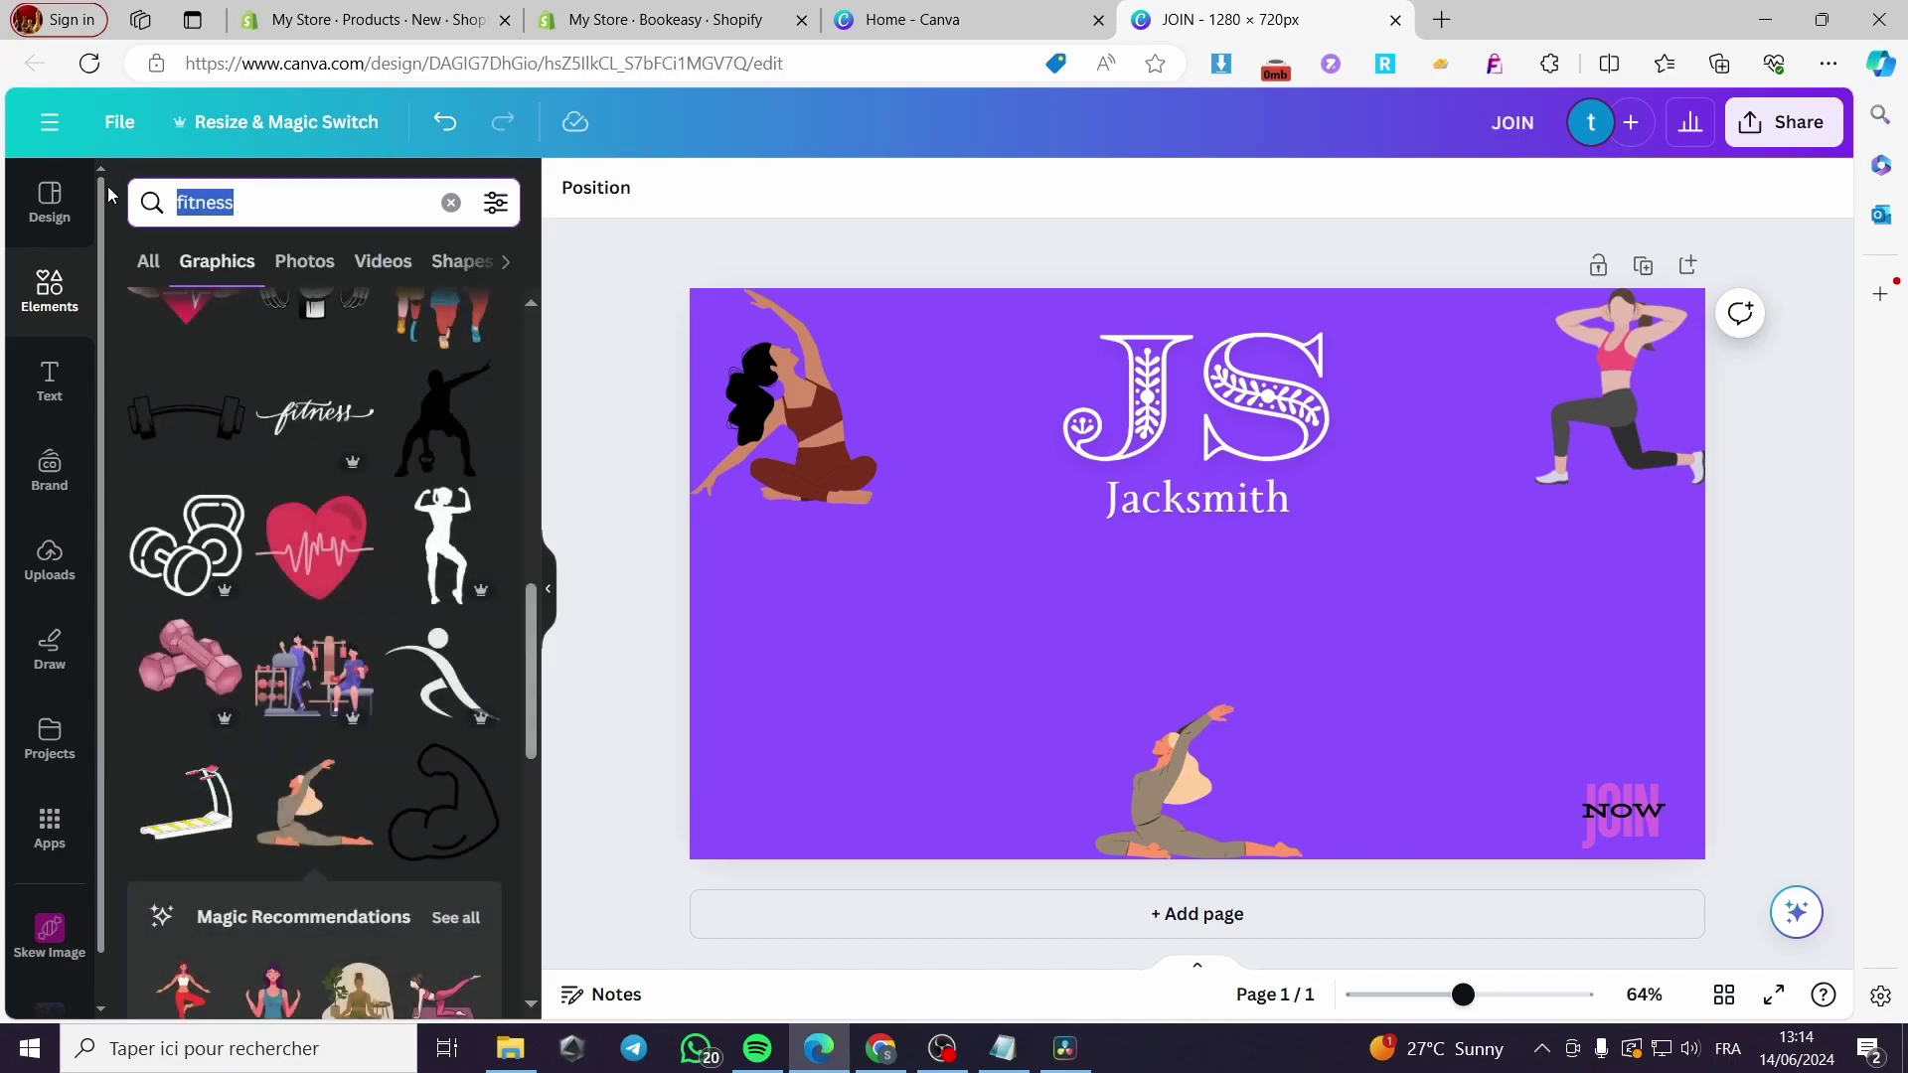
{"action": "type", "text": "yoga"}
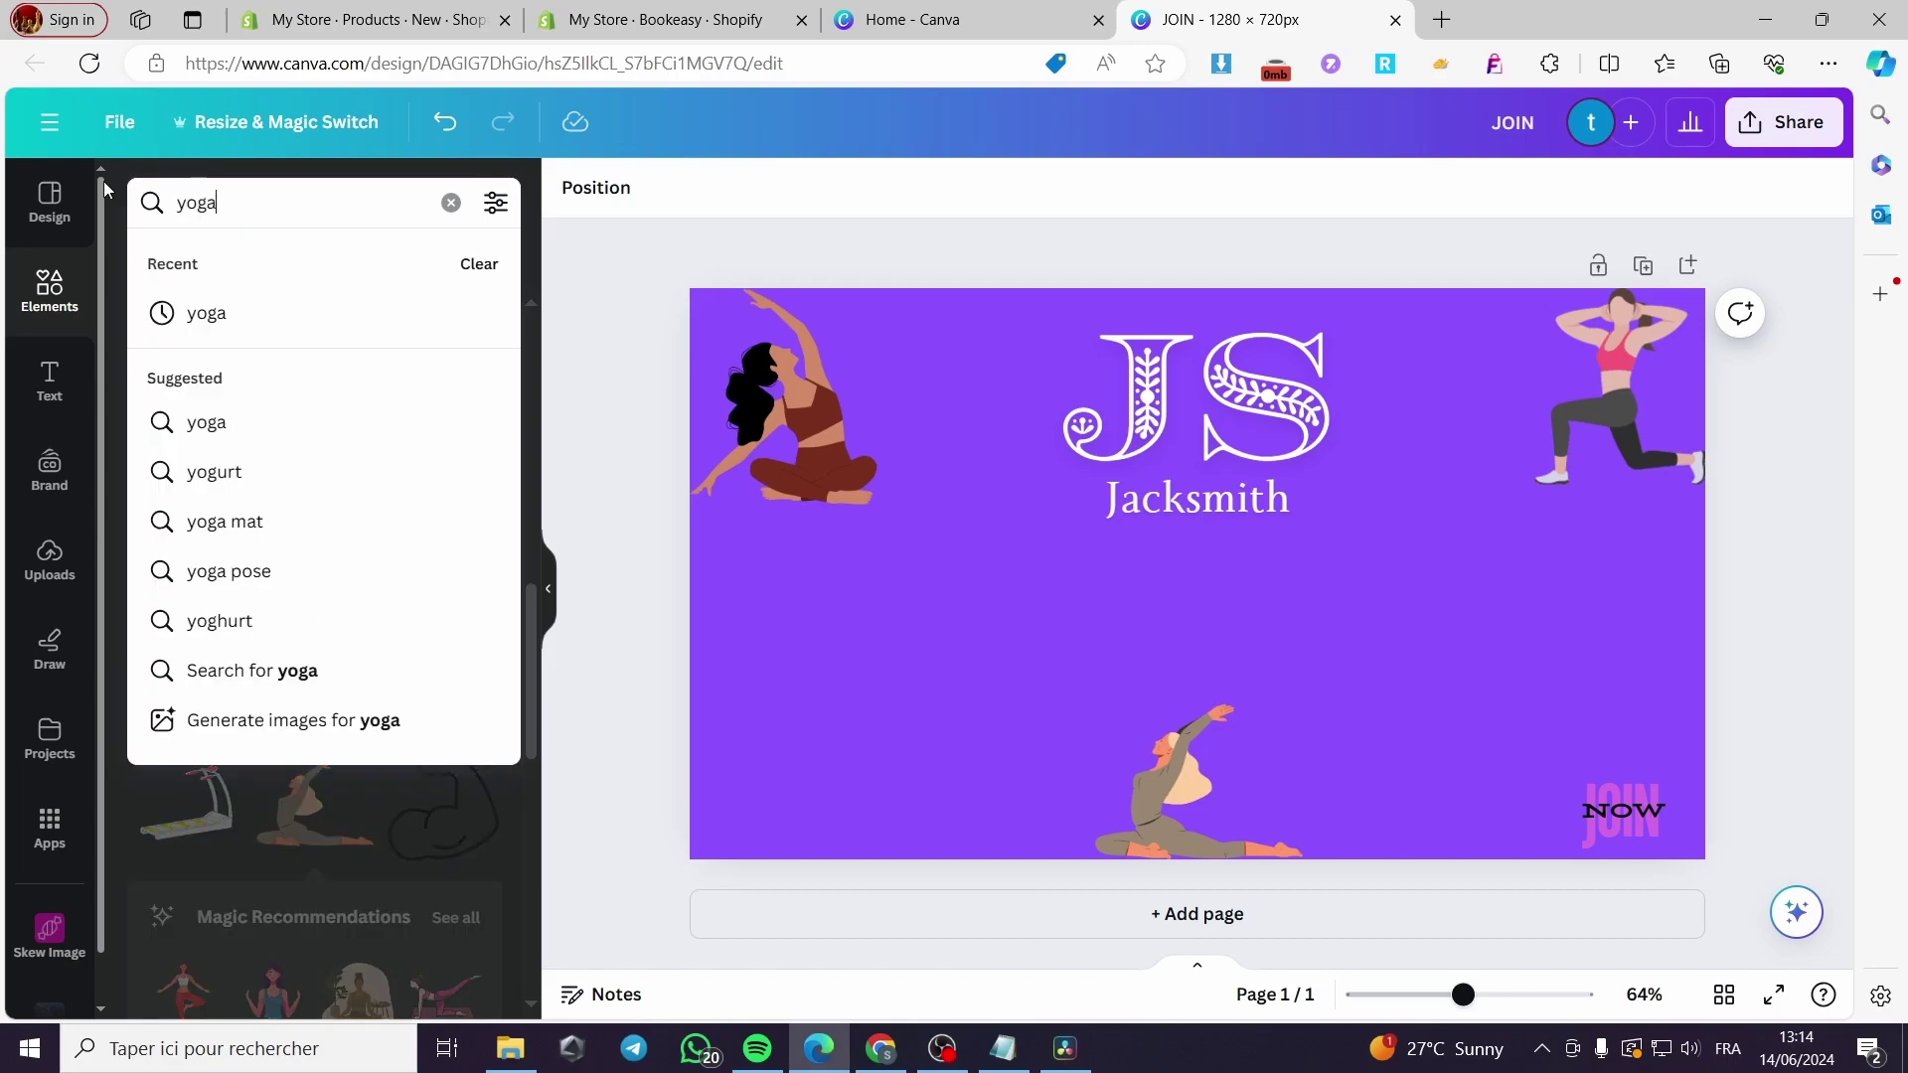
{"action": "key", "text": "Return"}
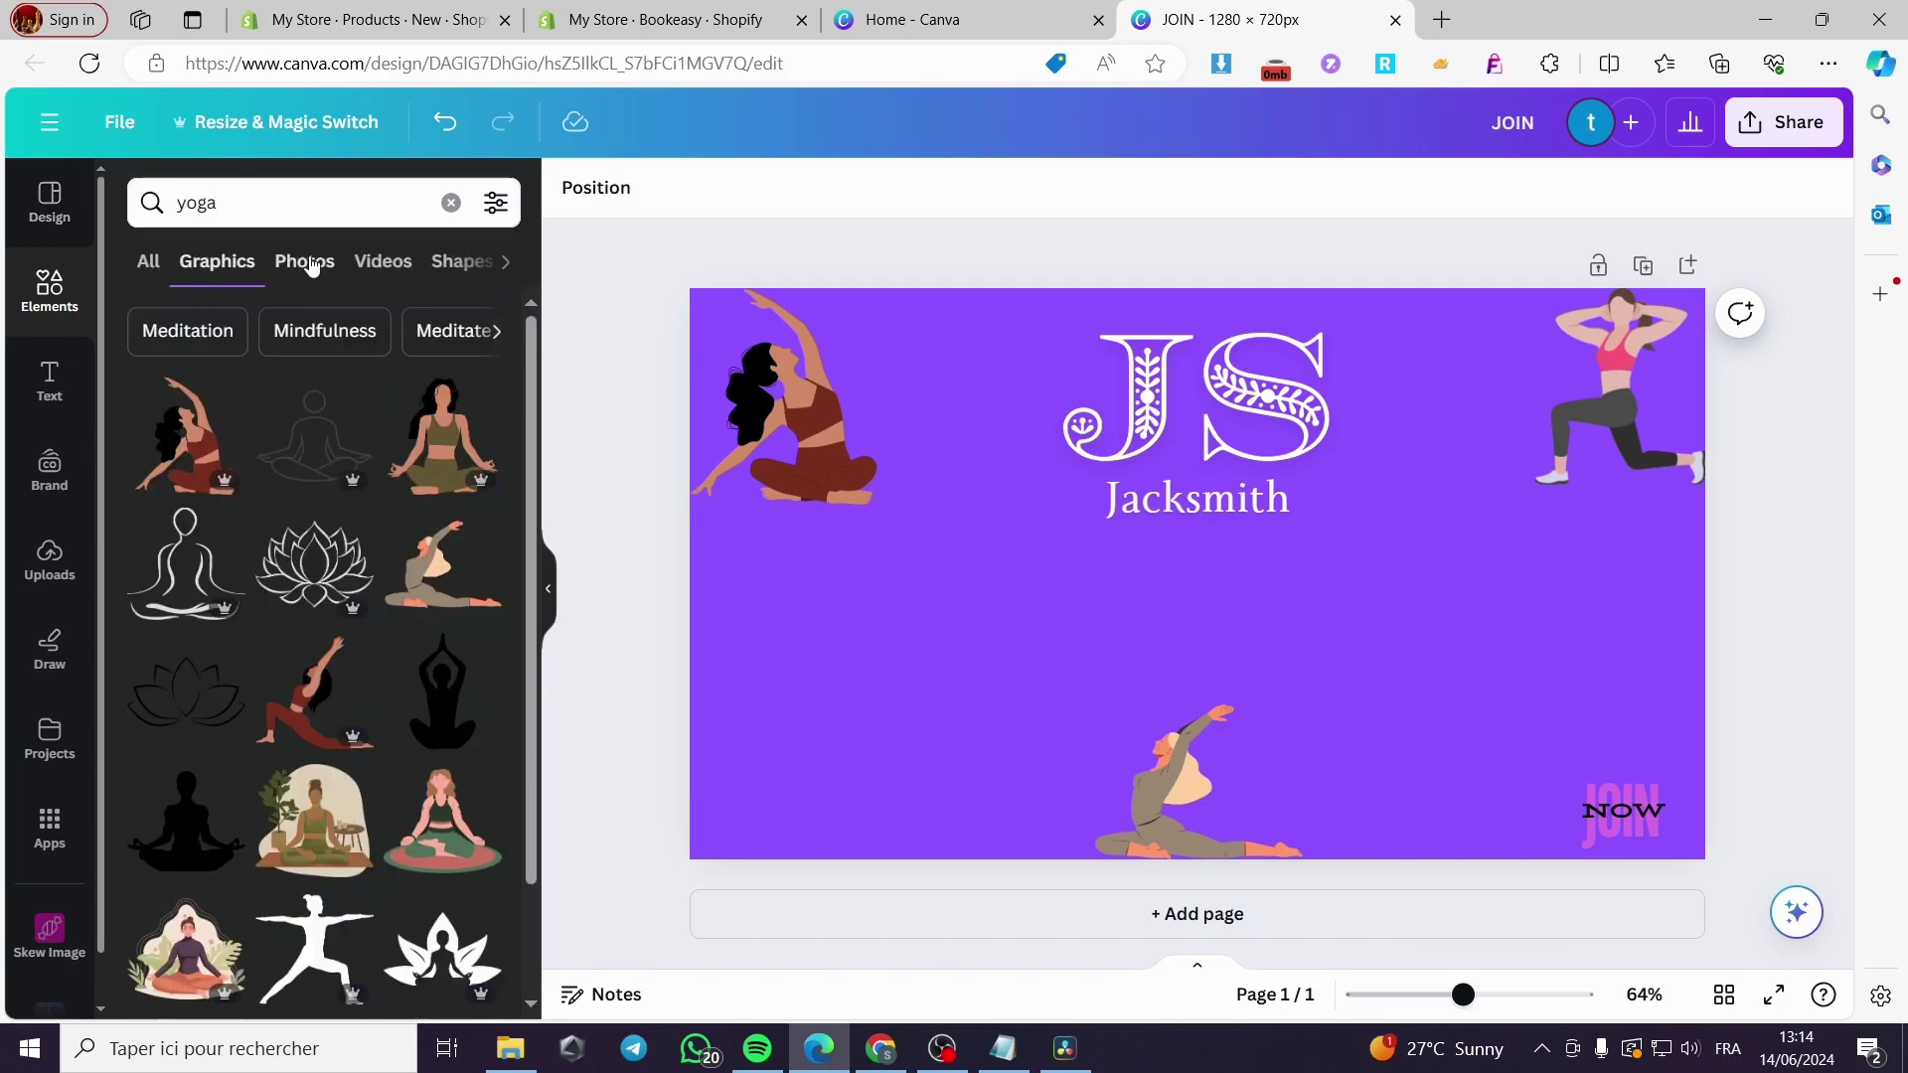
{"action": "left_click", "coordinate": [304, 262]}
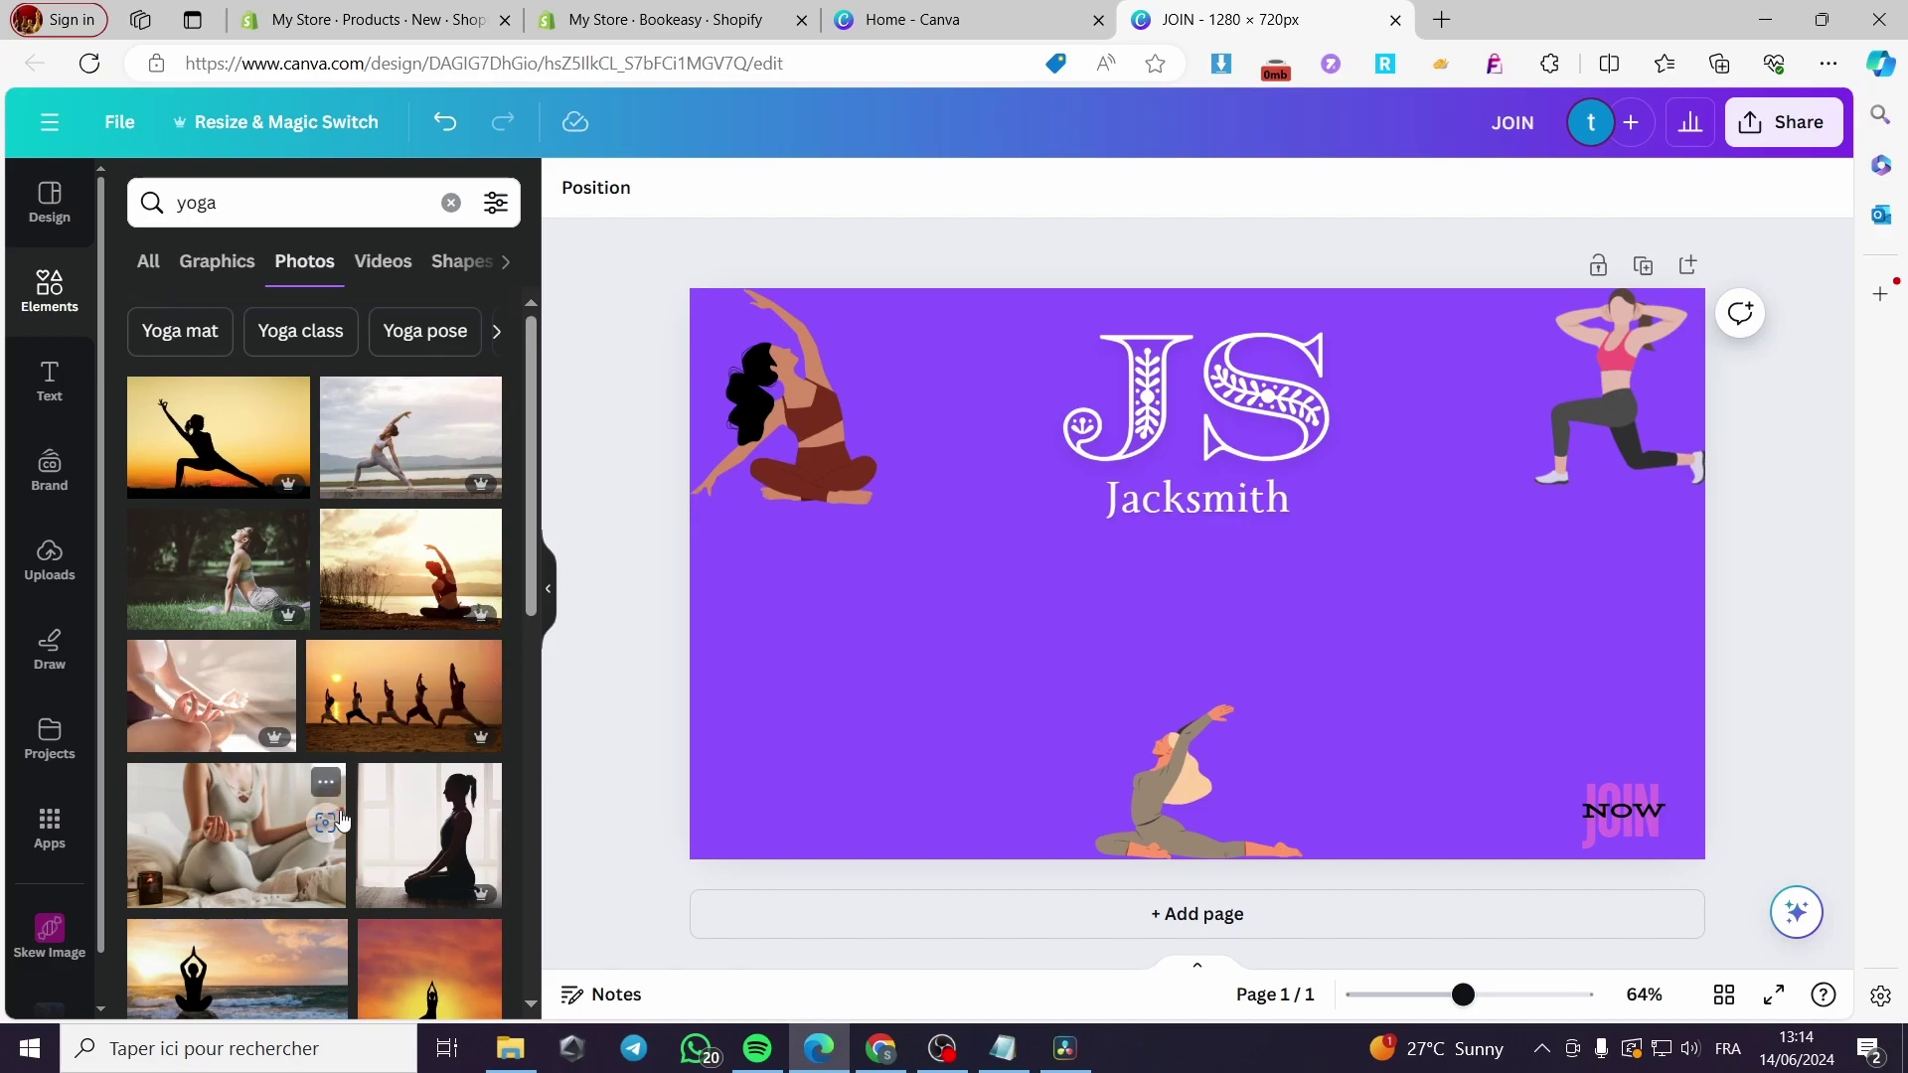
{"action": "scroll", "coordinate": [298, 785], "scroll_direction": "down", "scroll_amount": 4}
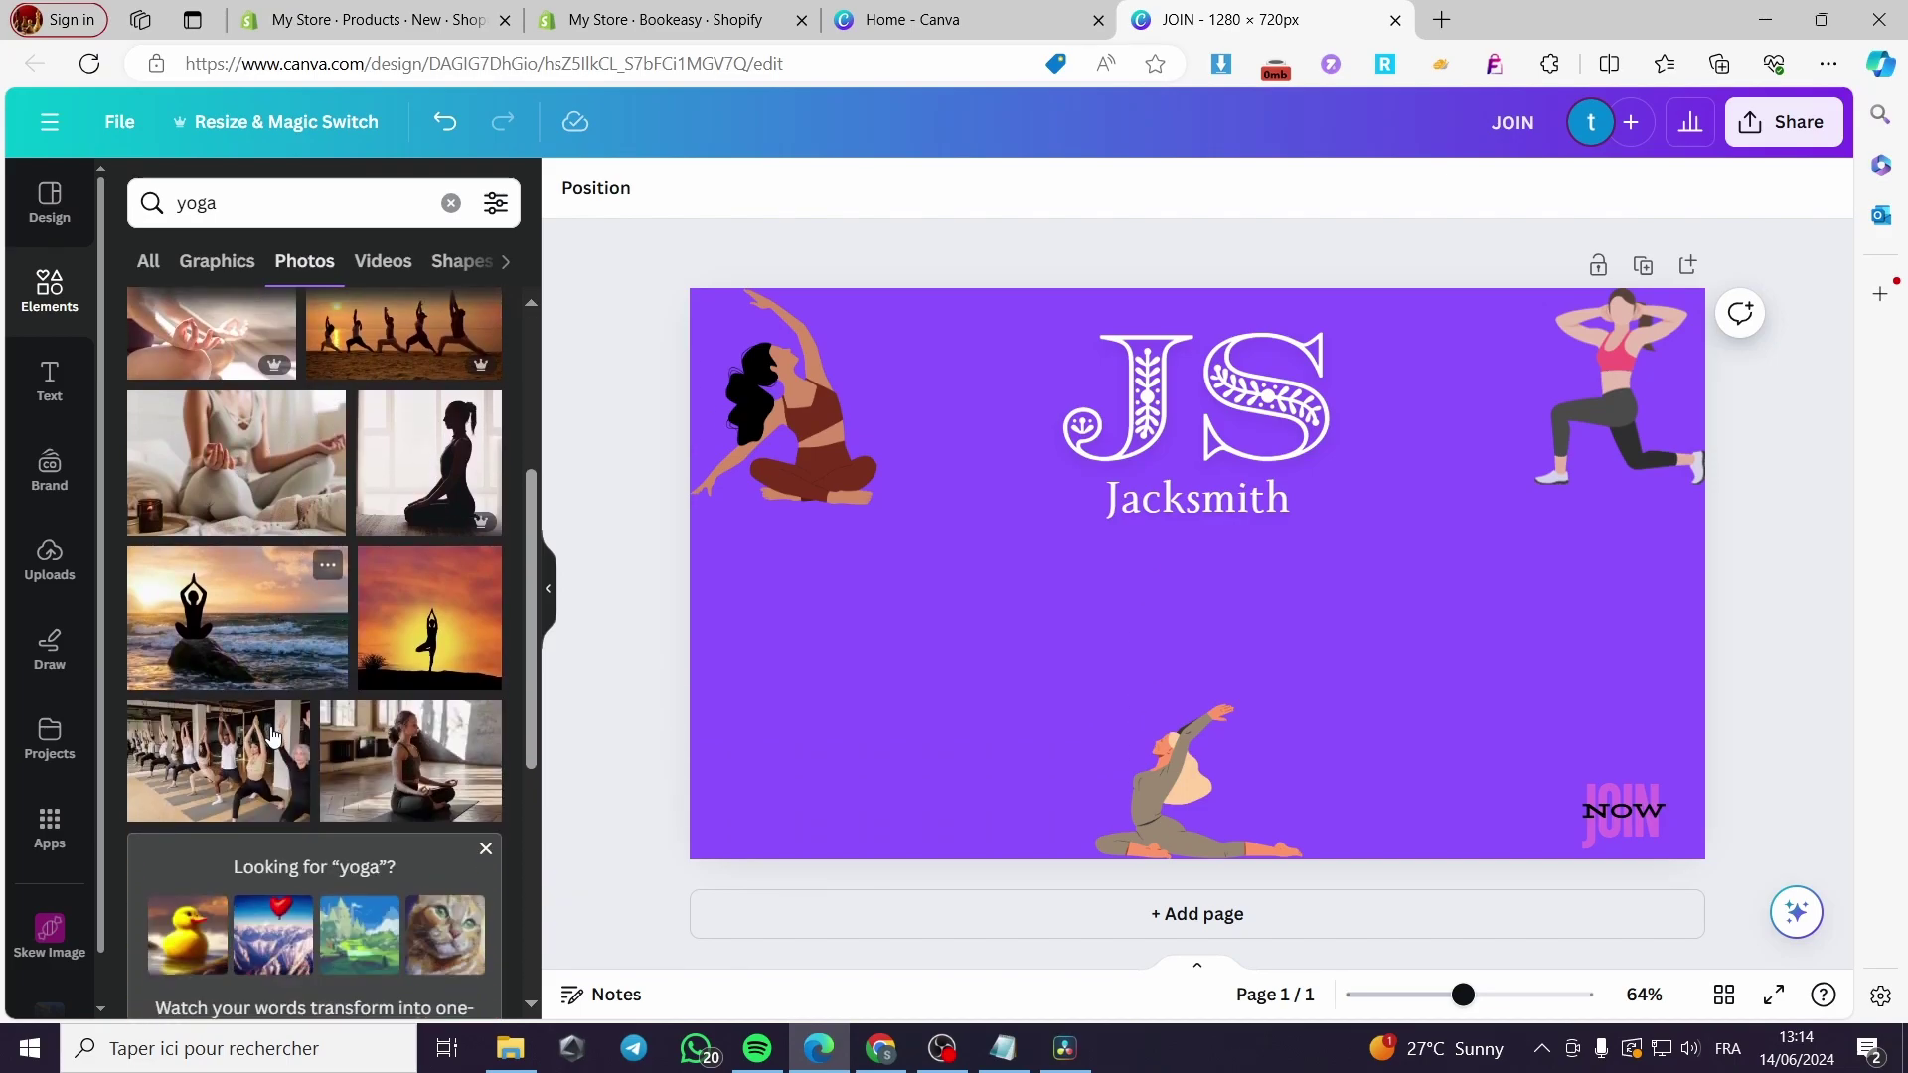
{"action": "scroll", "coordinate": [273, 735], "scroll_direction": "down", "scroll_amount": 1}
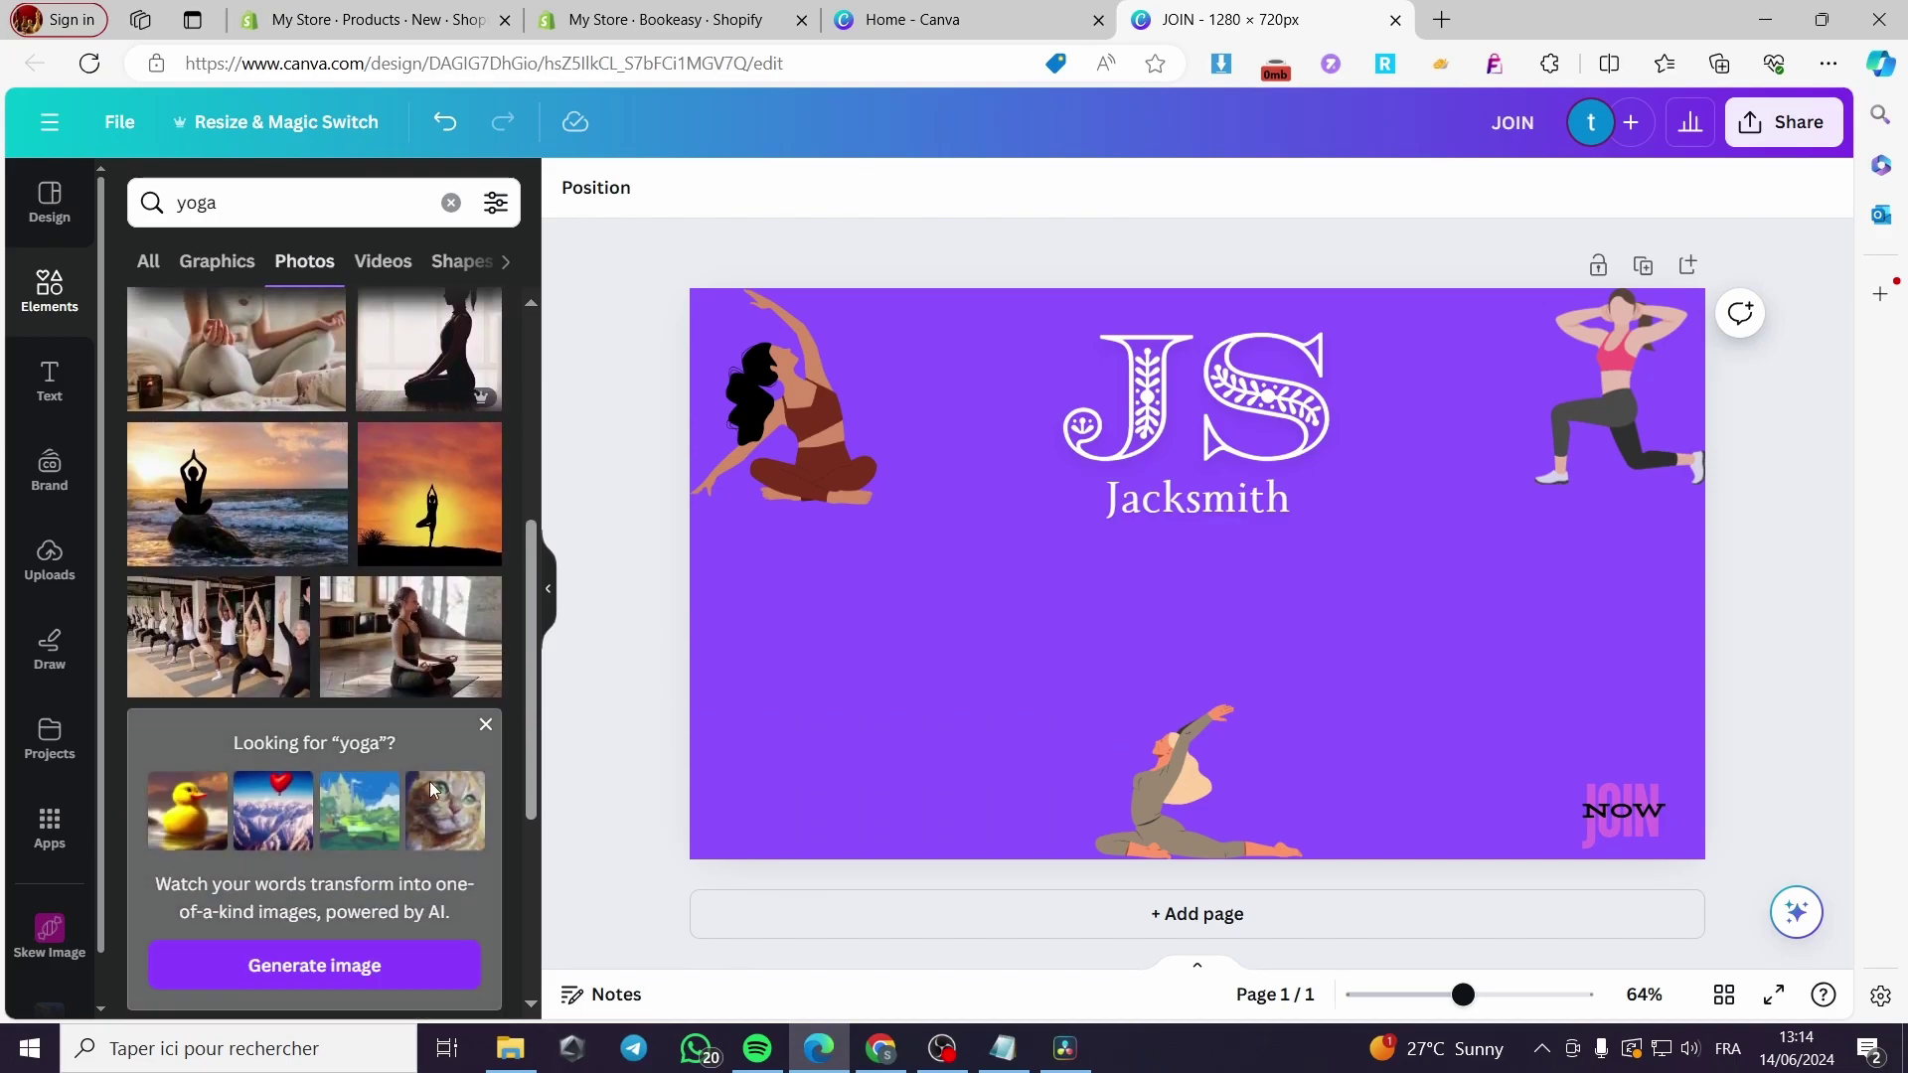
{"action": "left_click", "coordinate": [279, 661]}
Step: Stretch the yoga photo across the banner and send it behind every other element
{"action": "left_click_drag", "start_coordinate": [1349, 706], "coordinate": [1260, 684]}
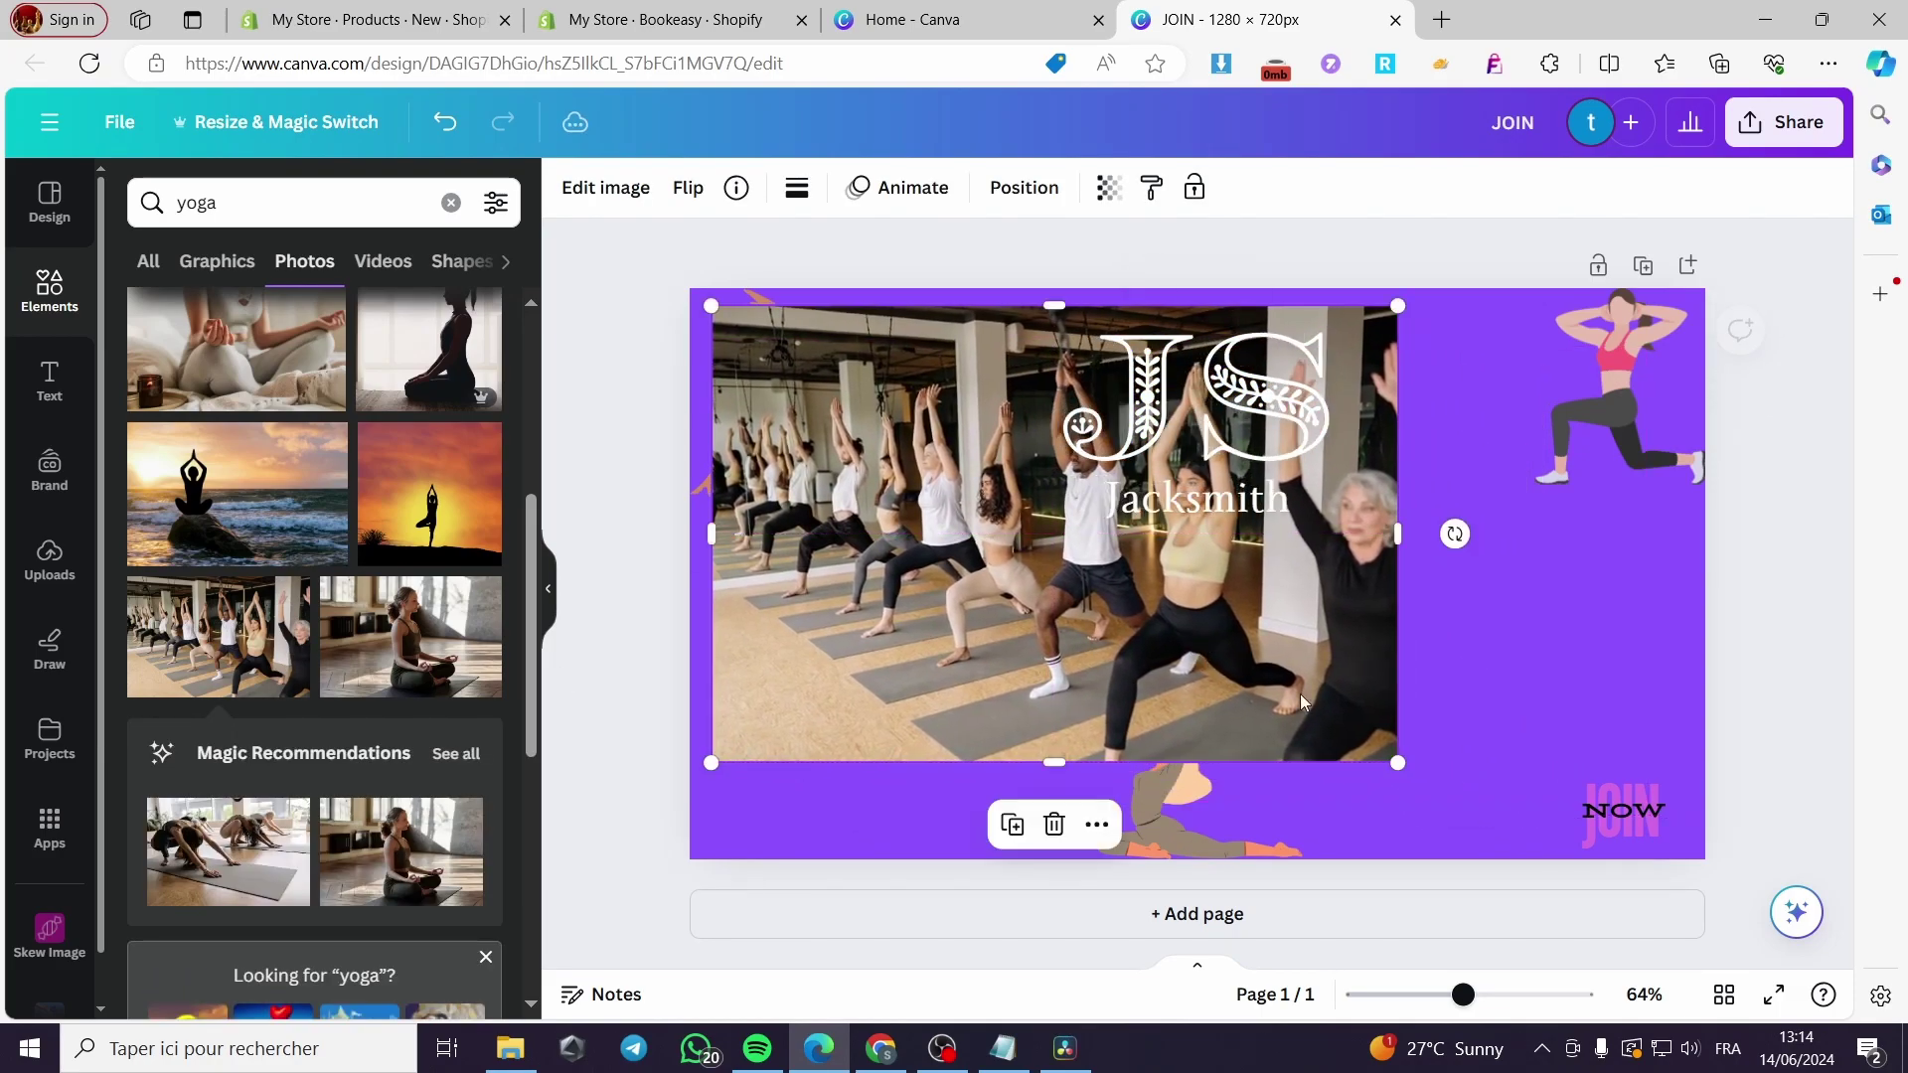
{"action": "left_click_drag", "start_coordinate": [1398, 762], "coordinate": [1534, 852]}
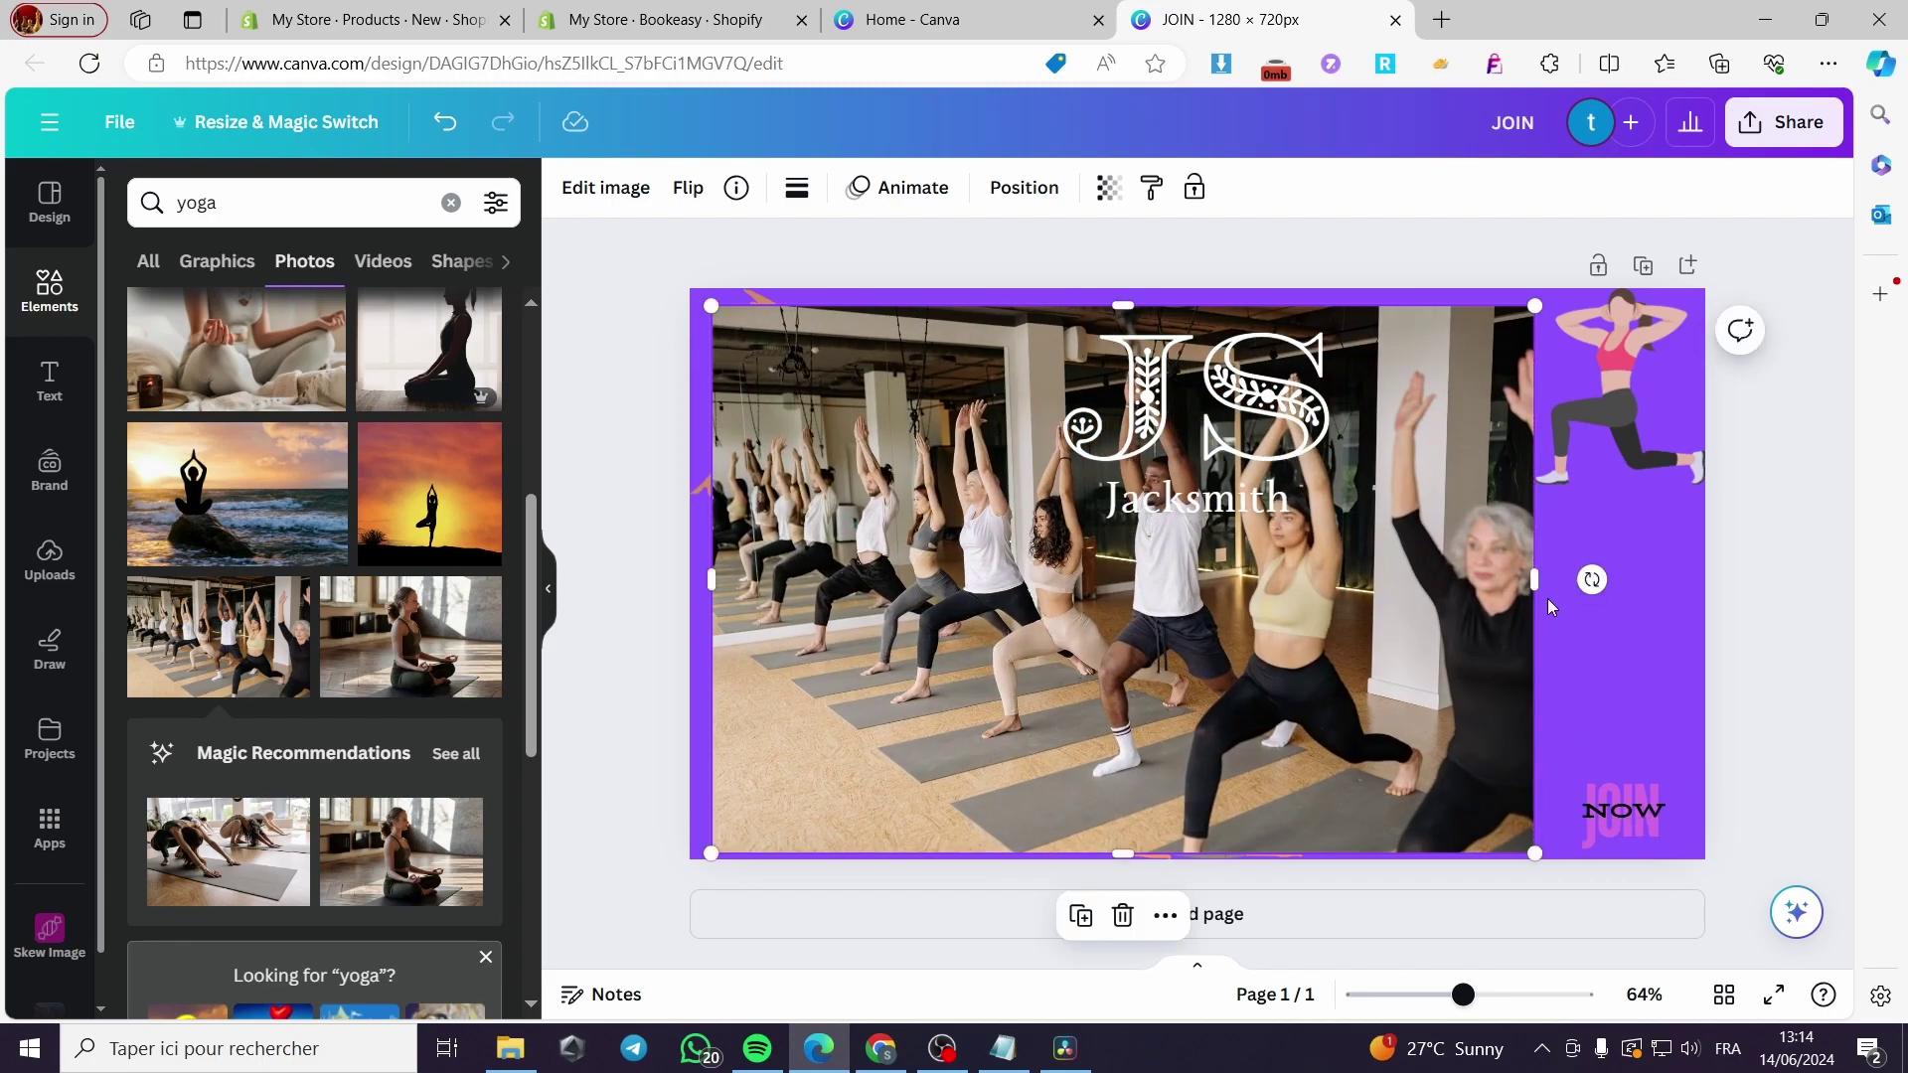
{"action": "left_click_drag", "start_coordinate": [1537, 584], "coordinate": [1681, 586]}
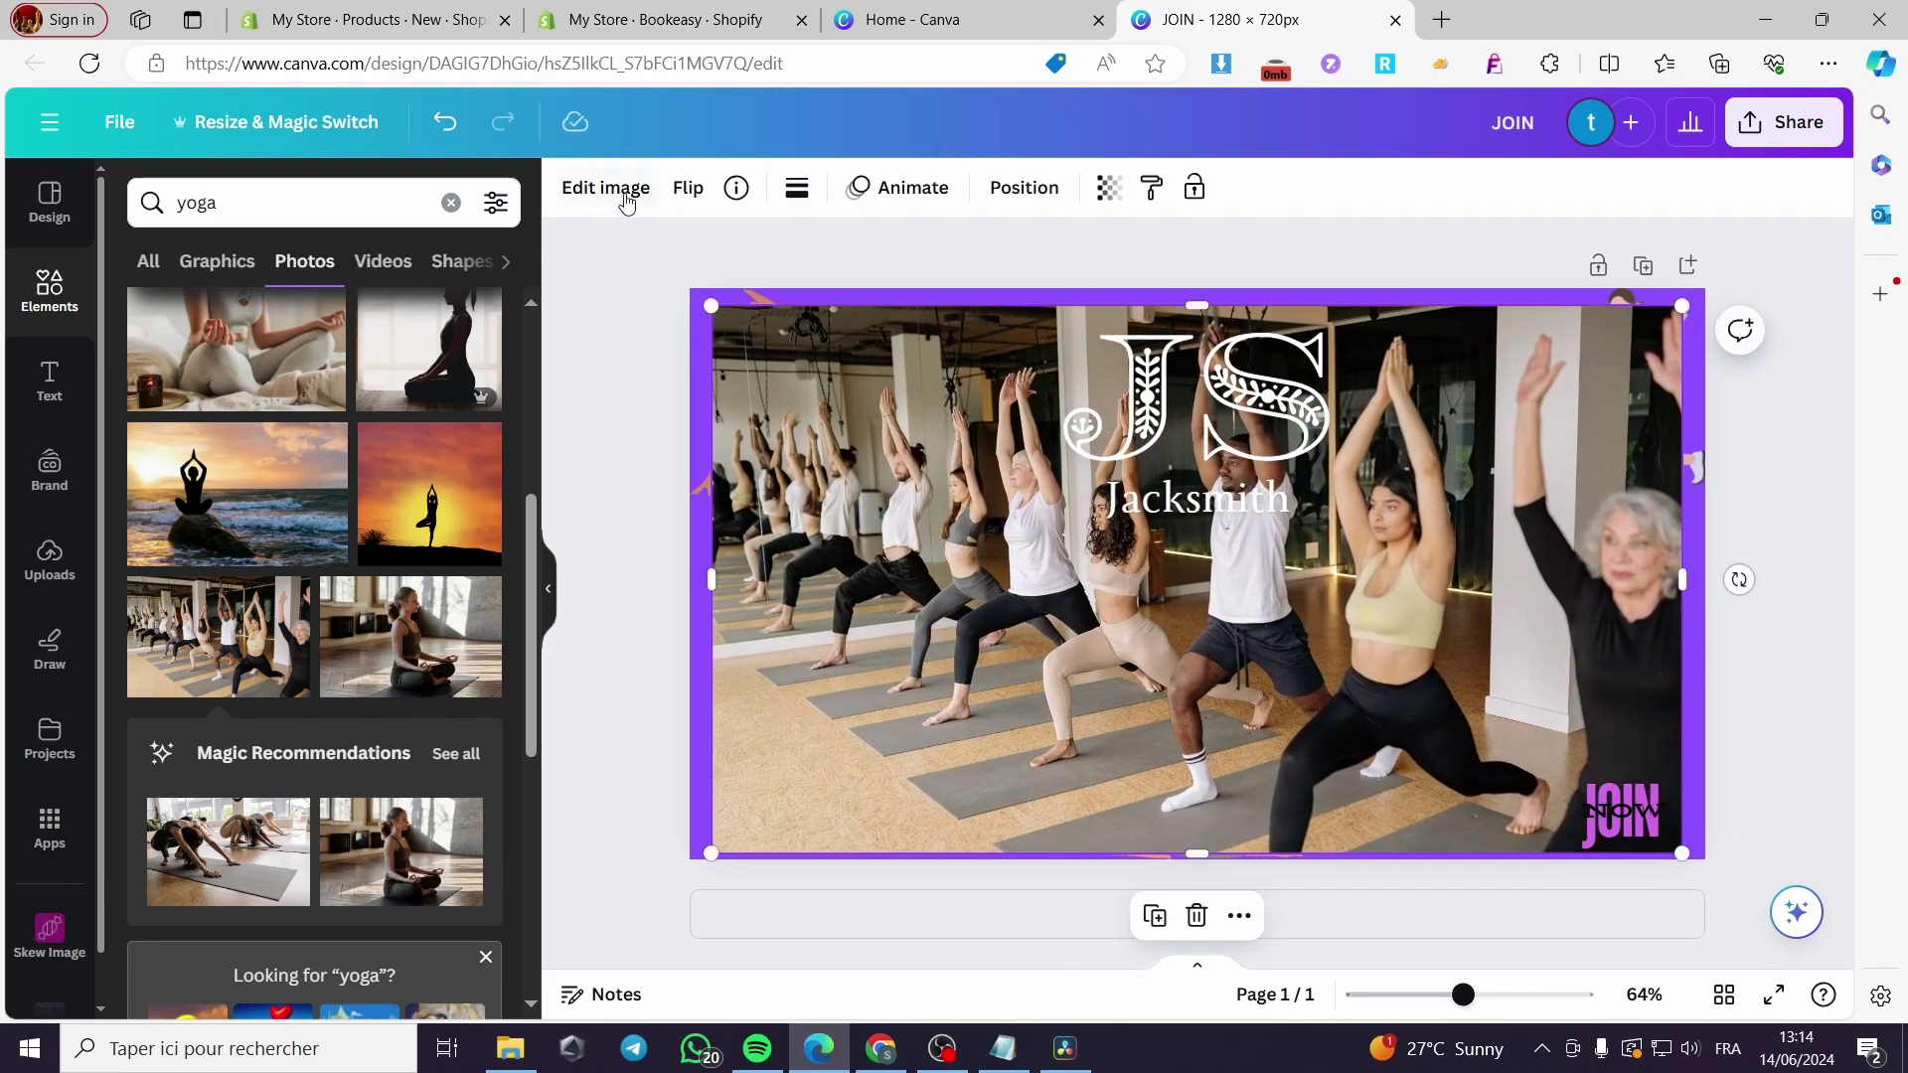
{"action": "left_click", "coordinate": [998, 207]}
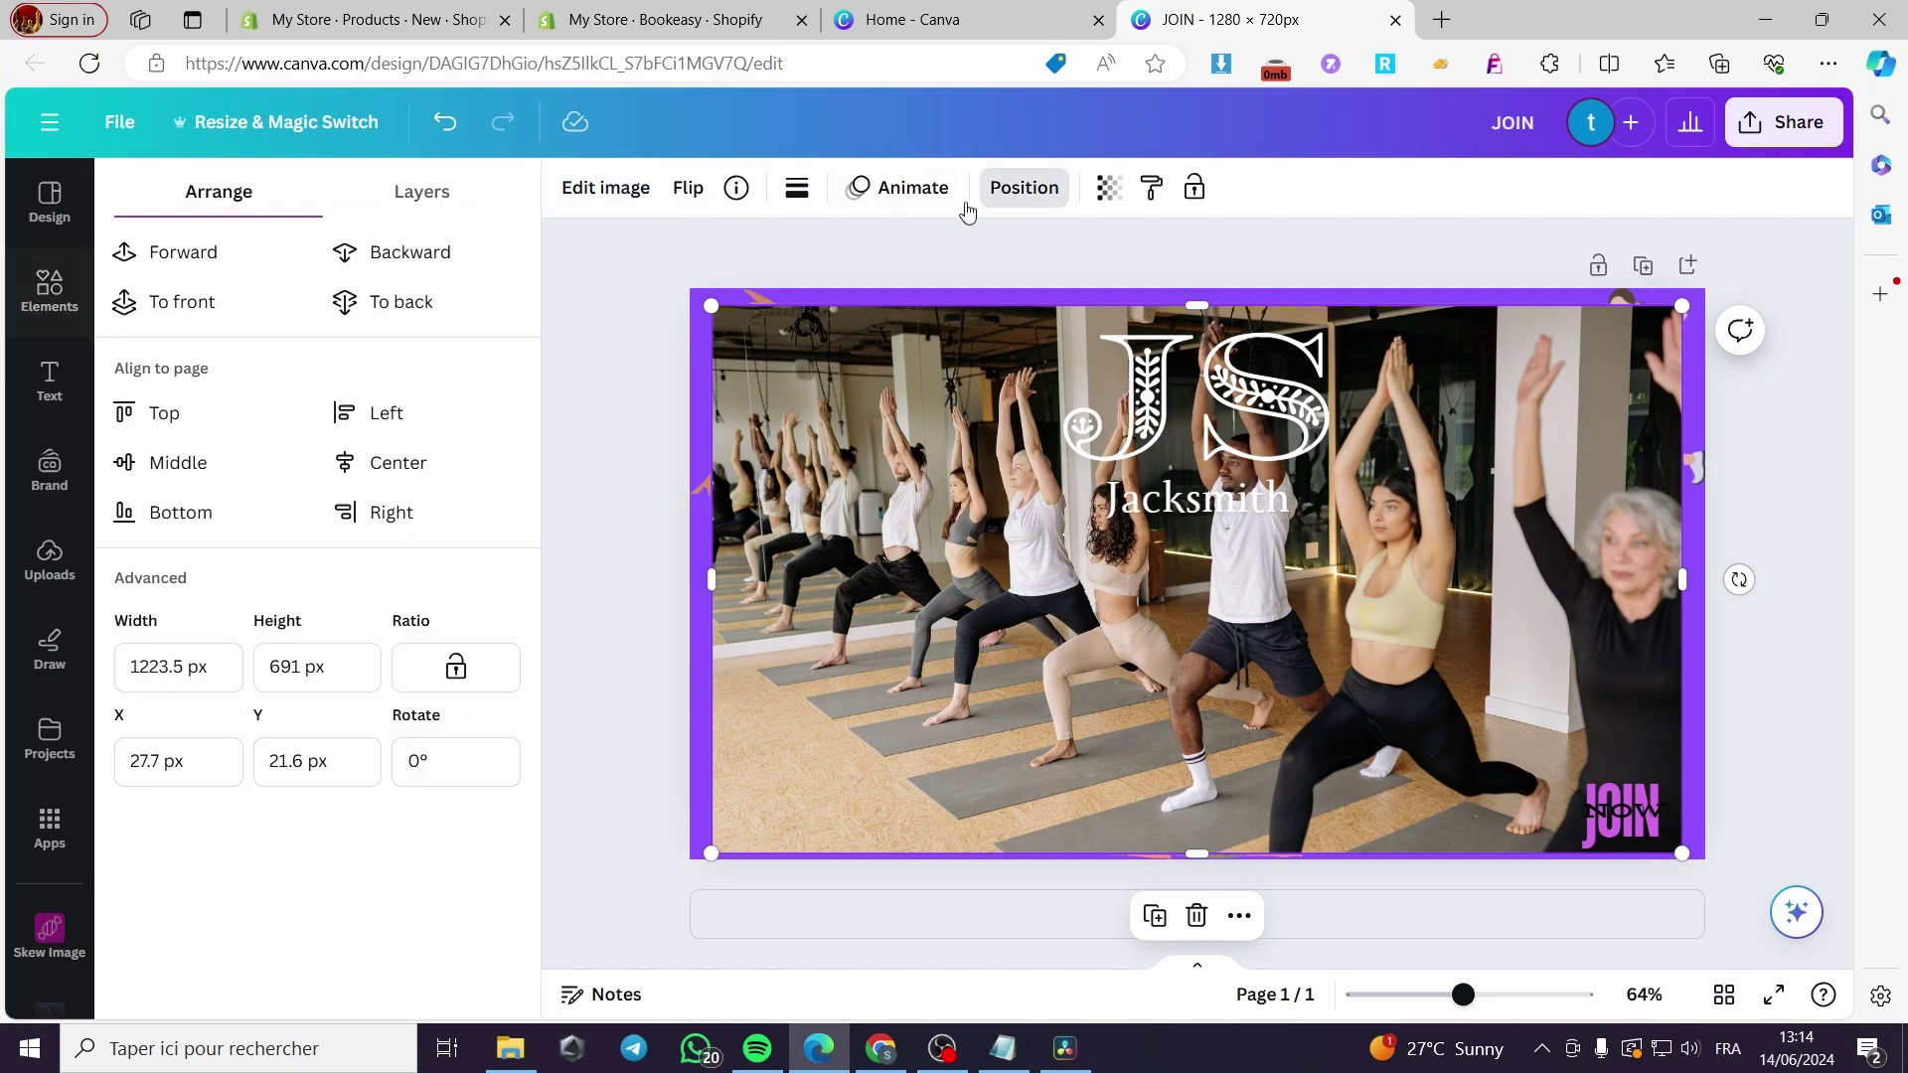
{"action": "left_click", "coordinate": [425, 262]}
{"action": "left_click", "coordinate": [425, 261]}
{"action": "left_click", "coordinate": [425, 258]}
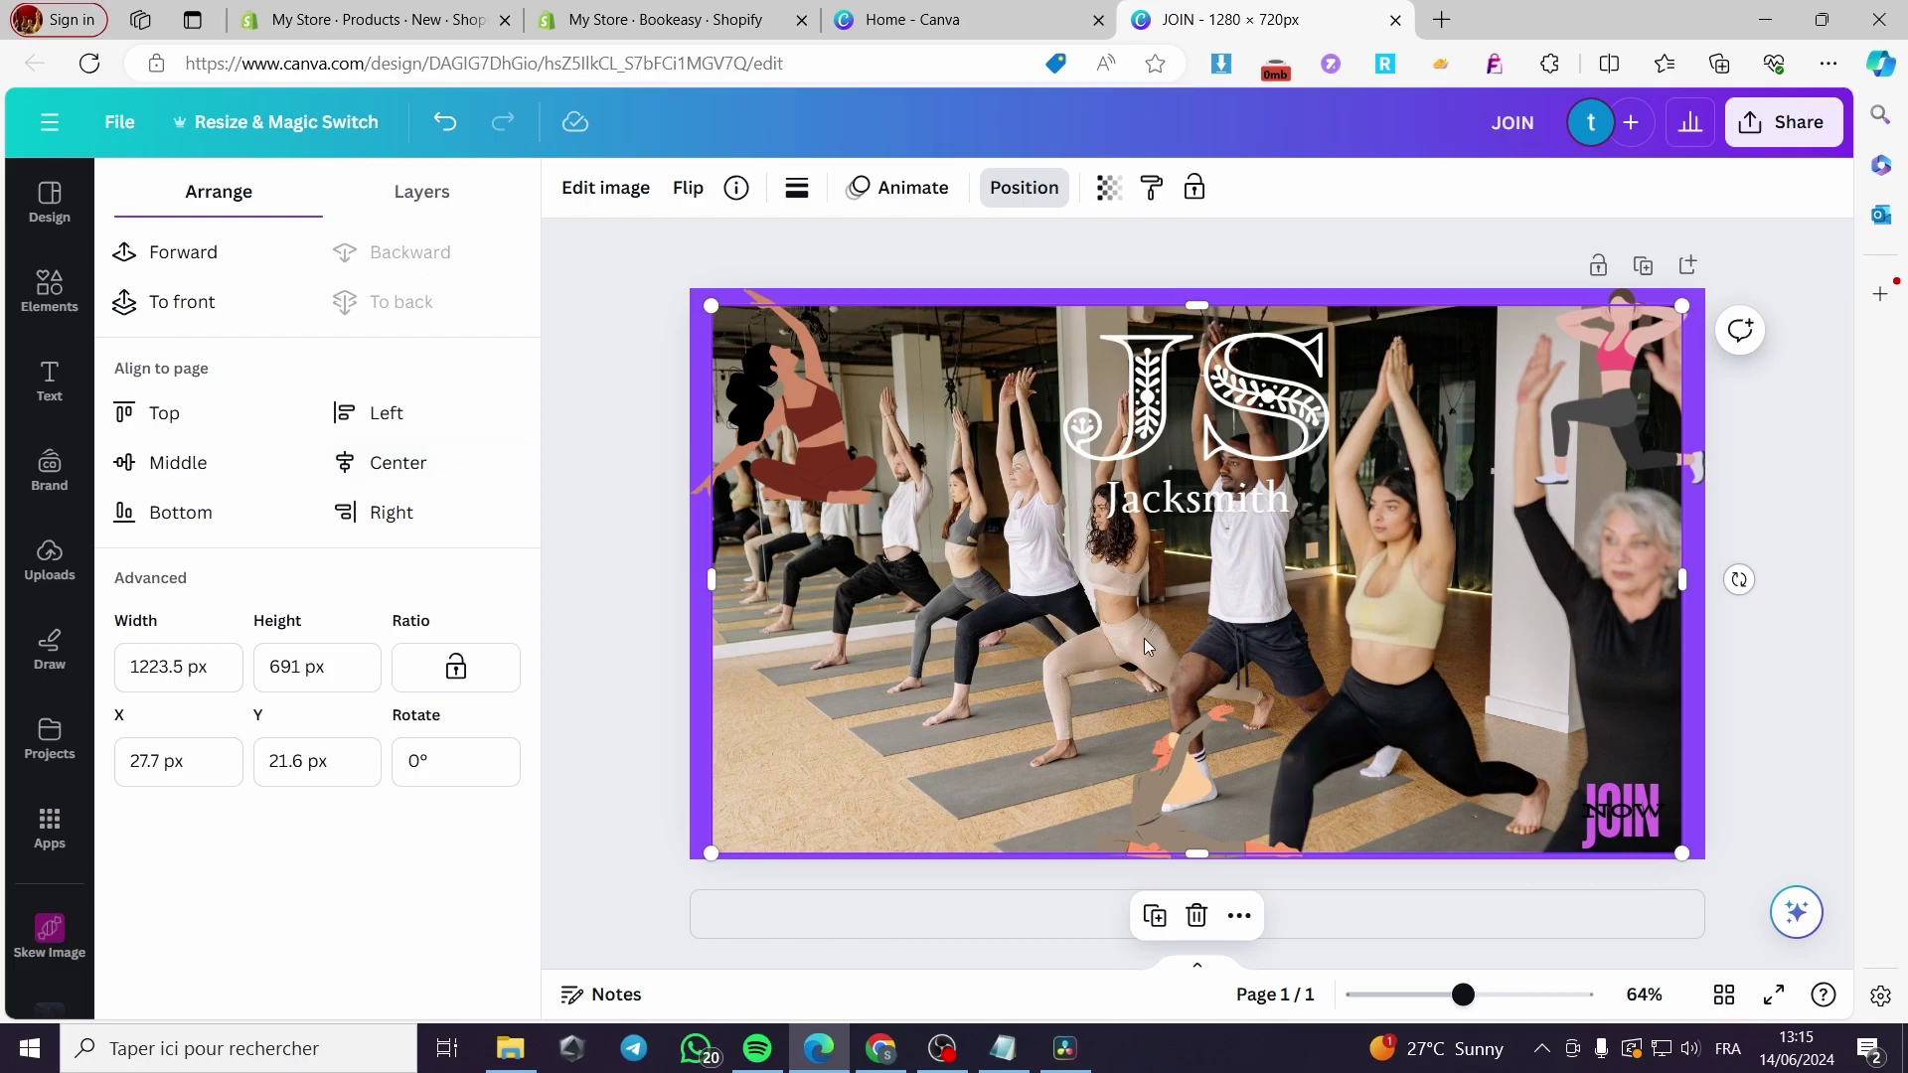
Step: Move the orange figure bottom-left, enlarge and recentre the JS Jacksmith logo, then bring up sharing
{"action": "left_click", "coordinate": [1221, 789]}
{"action": "left_click_drag", "start_coordinate": [1292, 463], "coordinate": [1292, 487]}
{"action": "key", "text": "ctrl+z"}
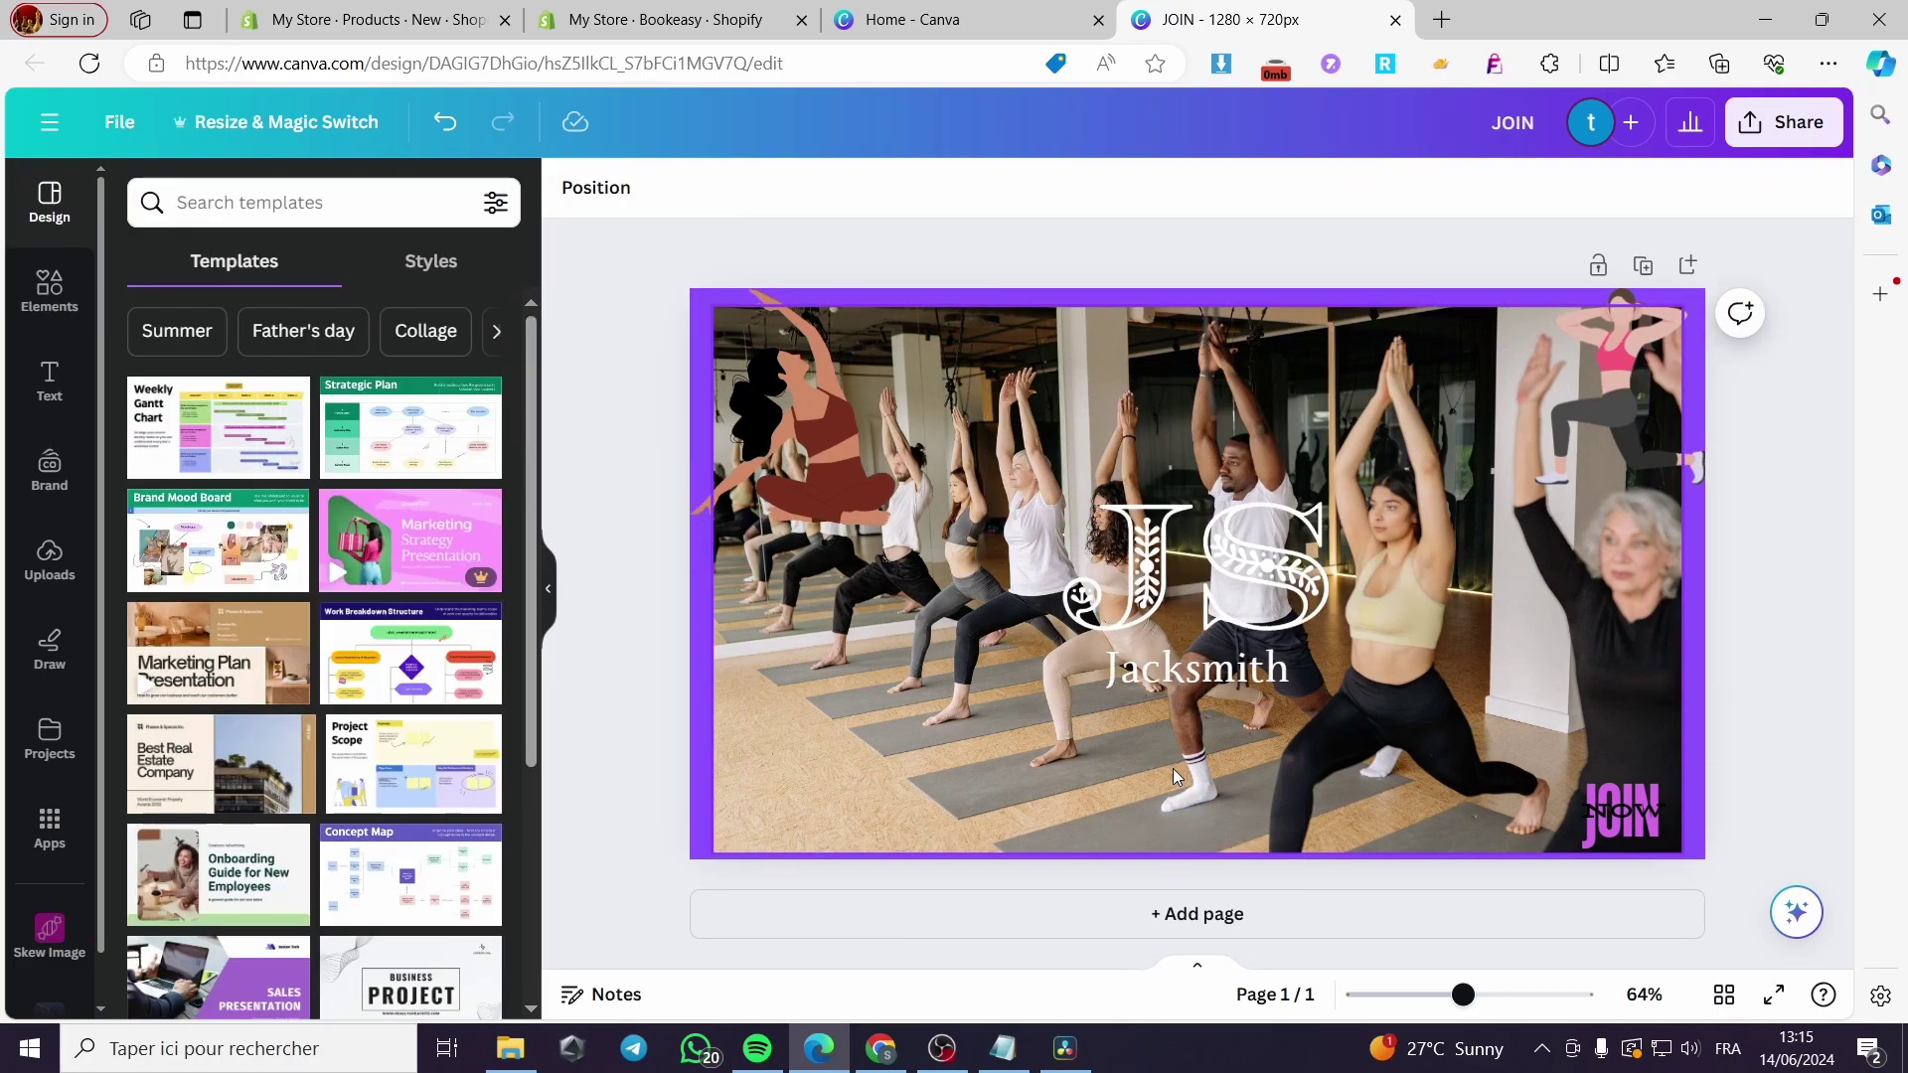
{"action": "left_click_drag", "start_coordinate": [1176, 765], "coordinate": [859, 738]}
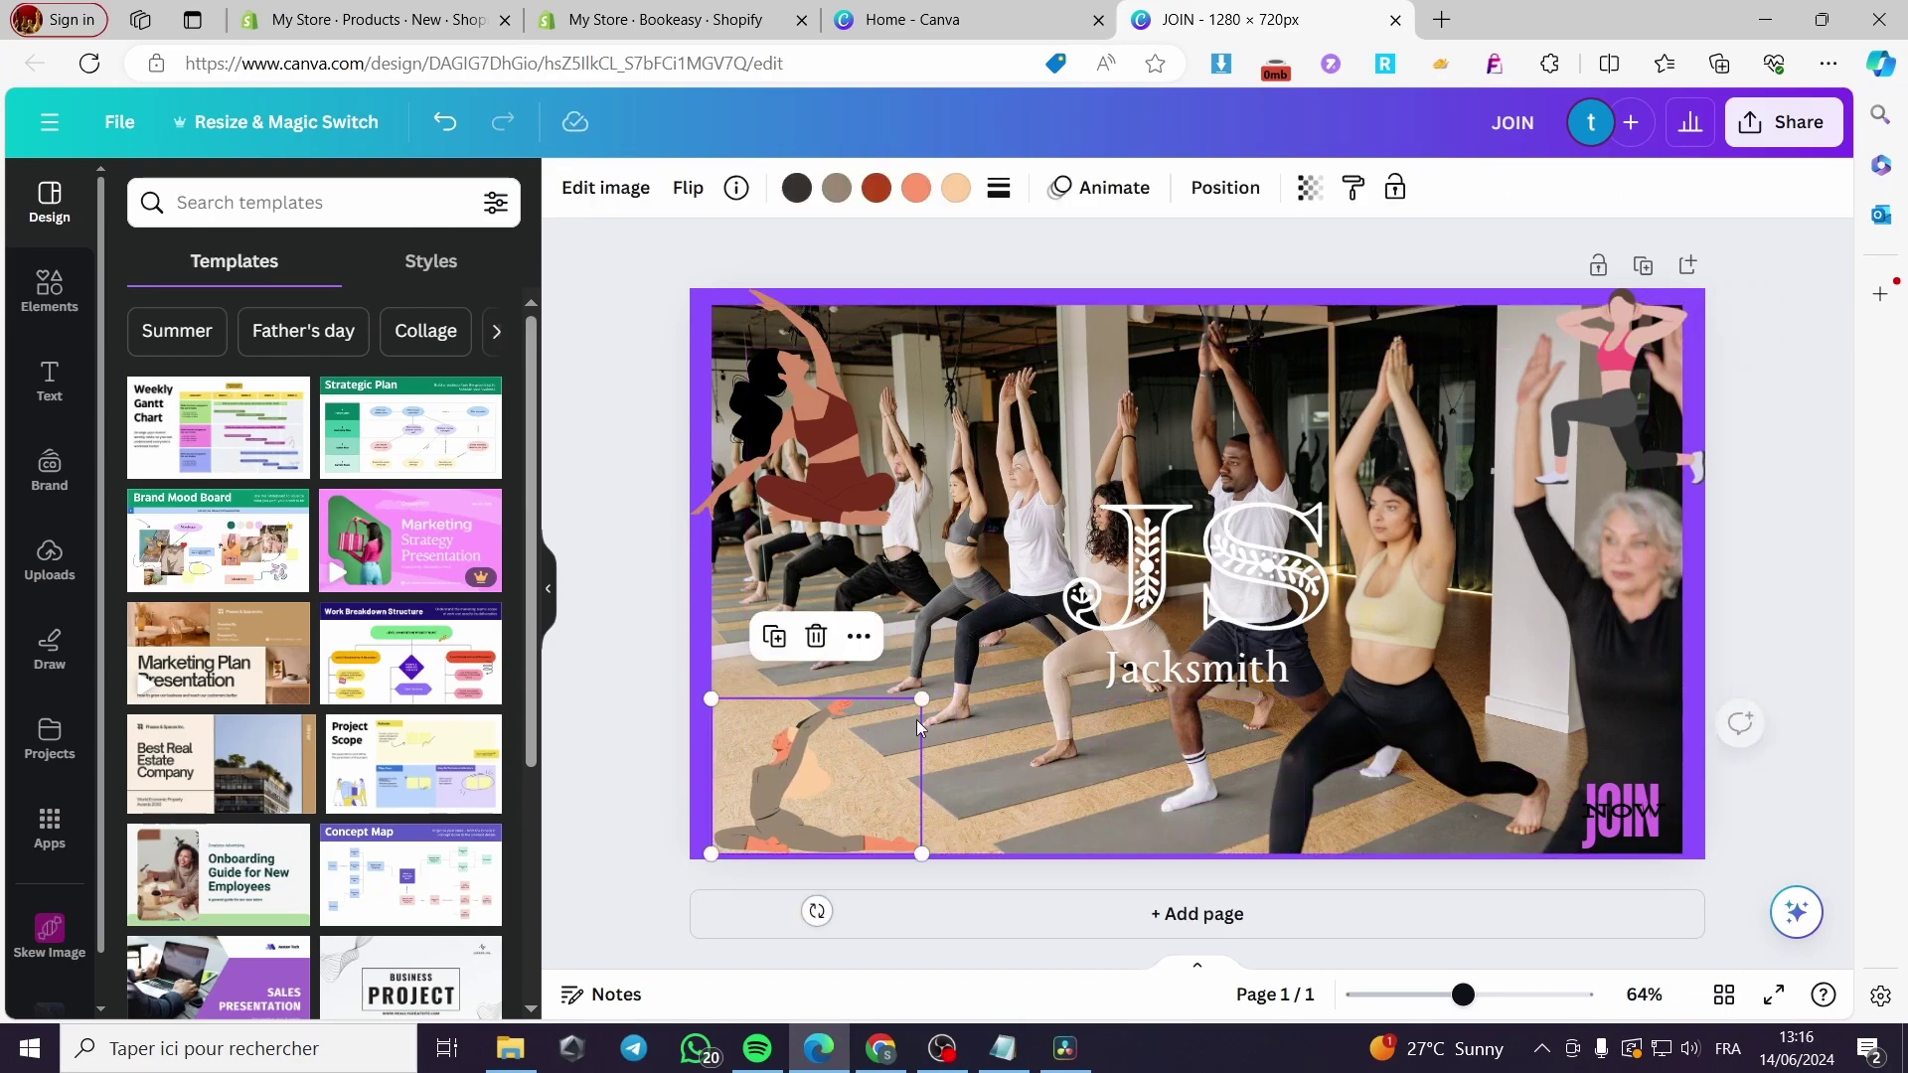
{"action": "left_click", "coordinate": [1388, 677]}
{"action": "left_click_drag", "start_coordinate": [1410, 704], "coordinate": [1528, 776]}
{"action": "left_click_drag", "start_coordinate": [1333, 542], "coordinate": [1268, 458]}
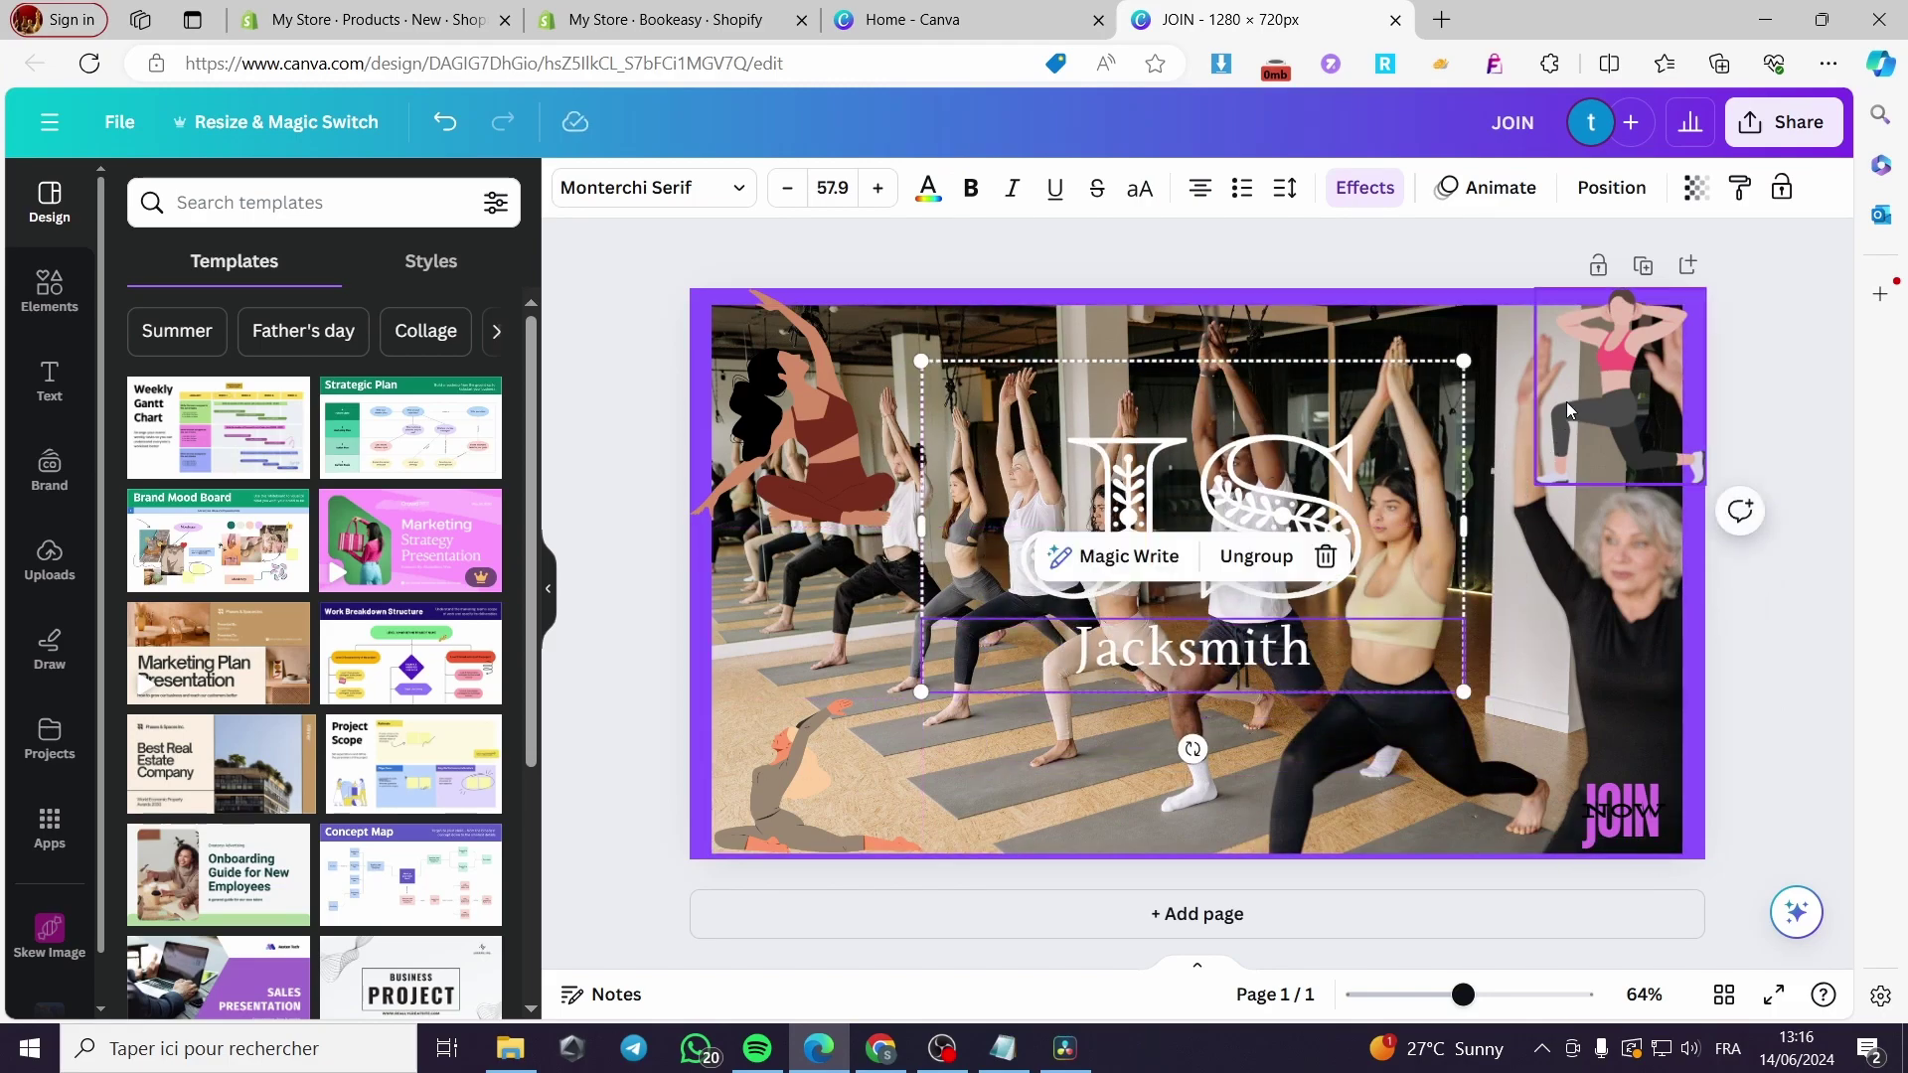
{"action": "left_click", "coordinate": [1650, 437]}
{"action": "left_click", "coordinate": [1792, 554]}
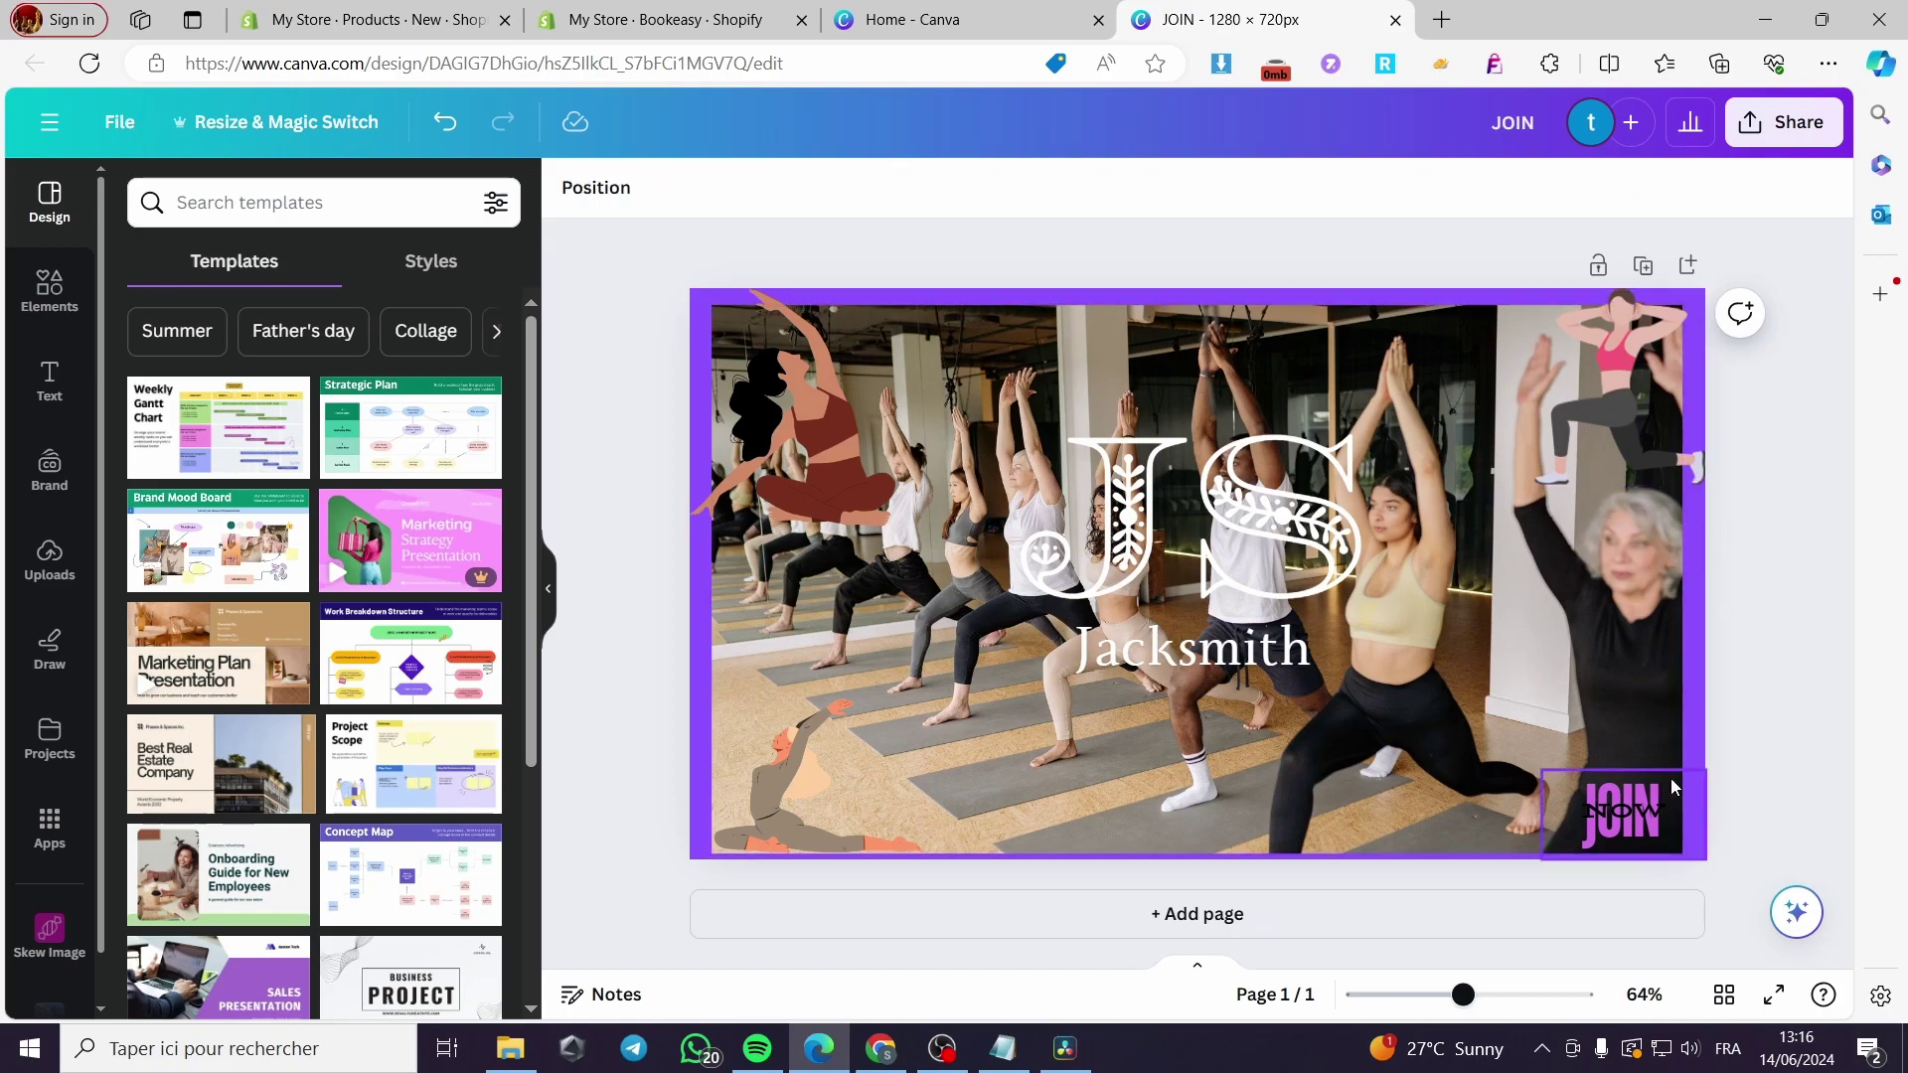
{"action": "left_click", "coordinate": [1826, 142]}
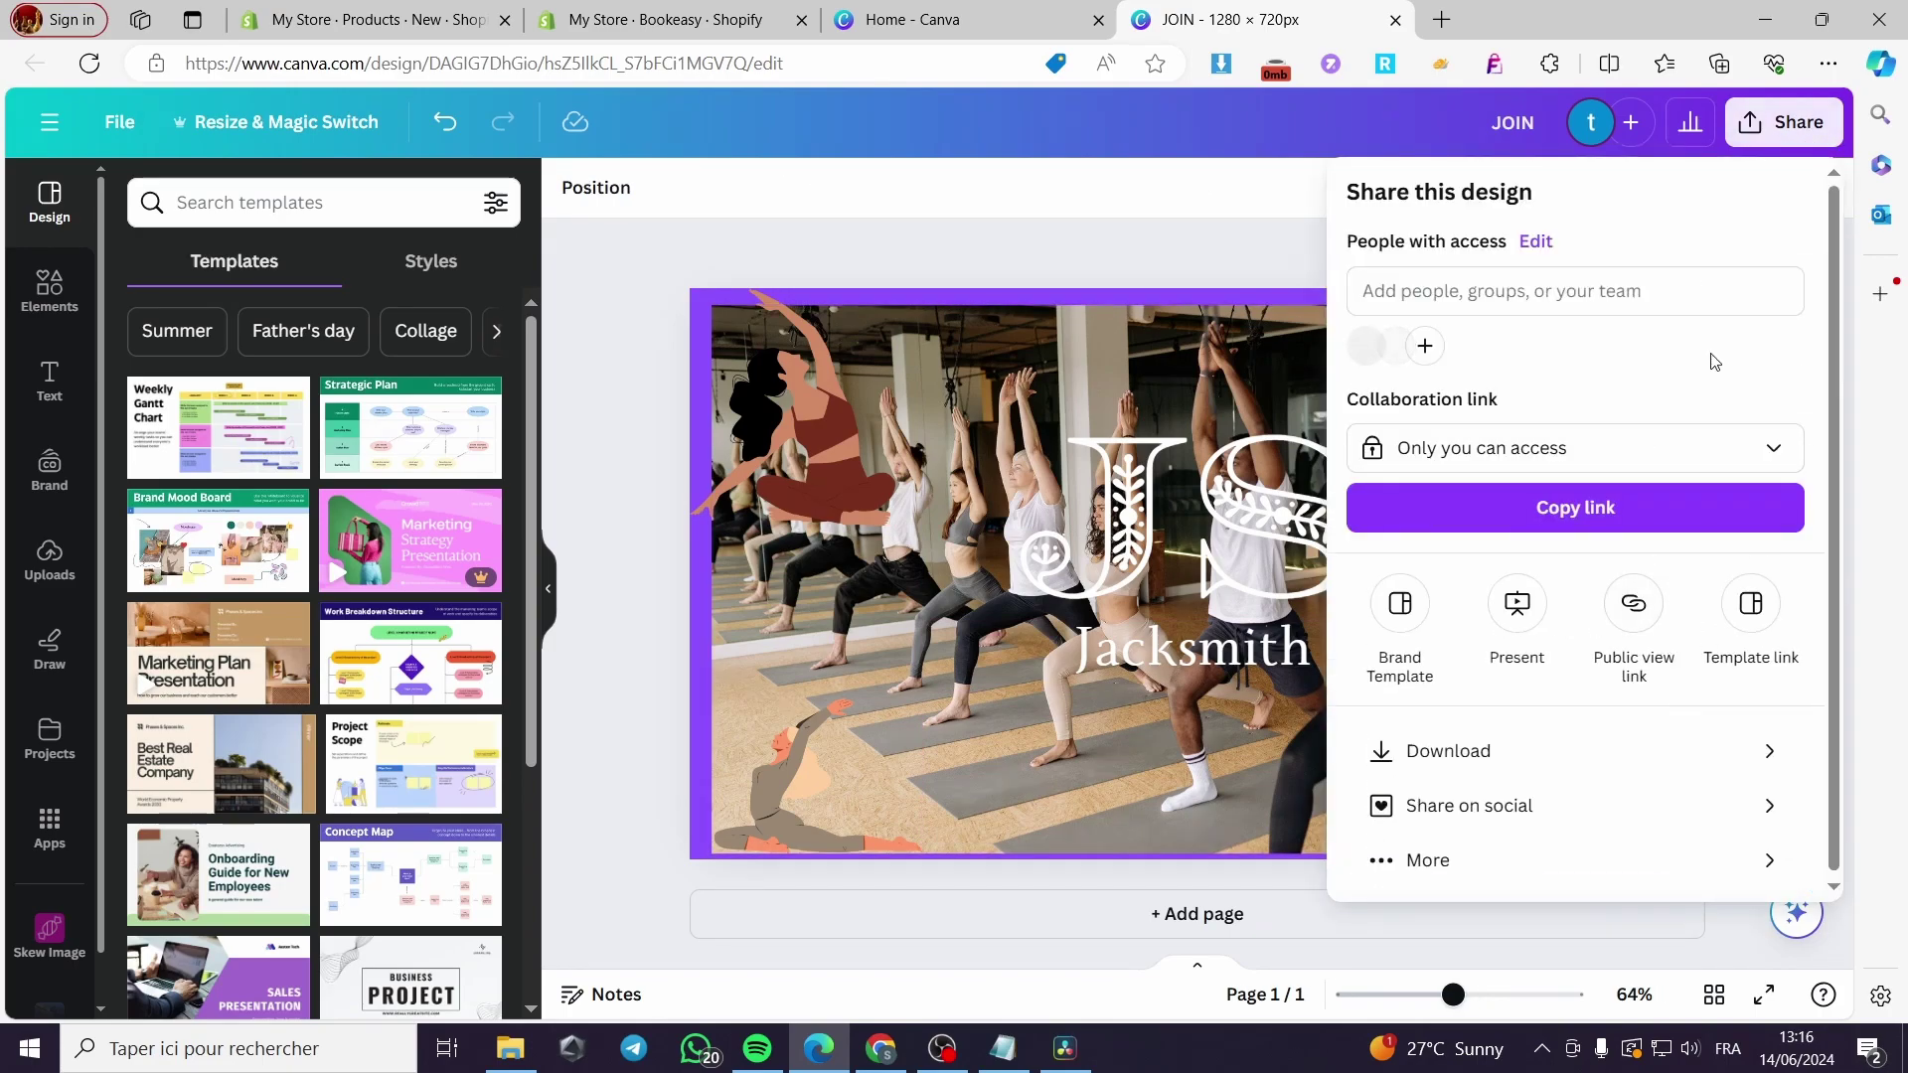
Step: Download the banner as the PNG JOIN.png and return to the Shopify new product page
{"action": "left_click", "coordinate": [1524, 750]}
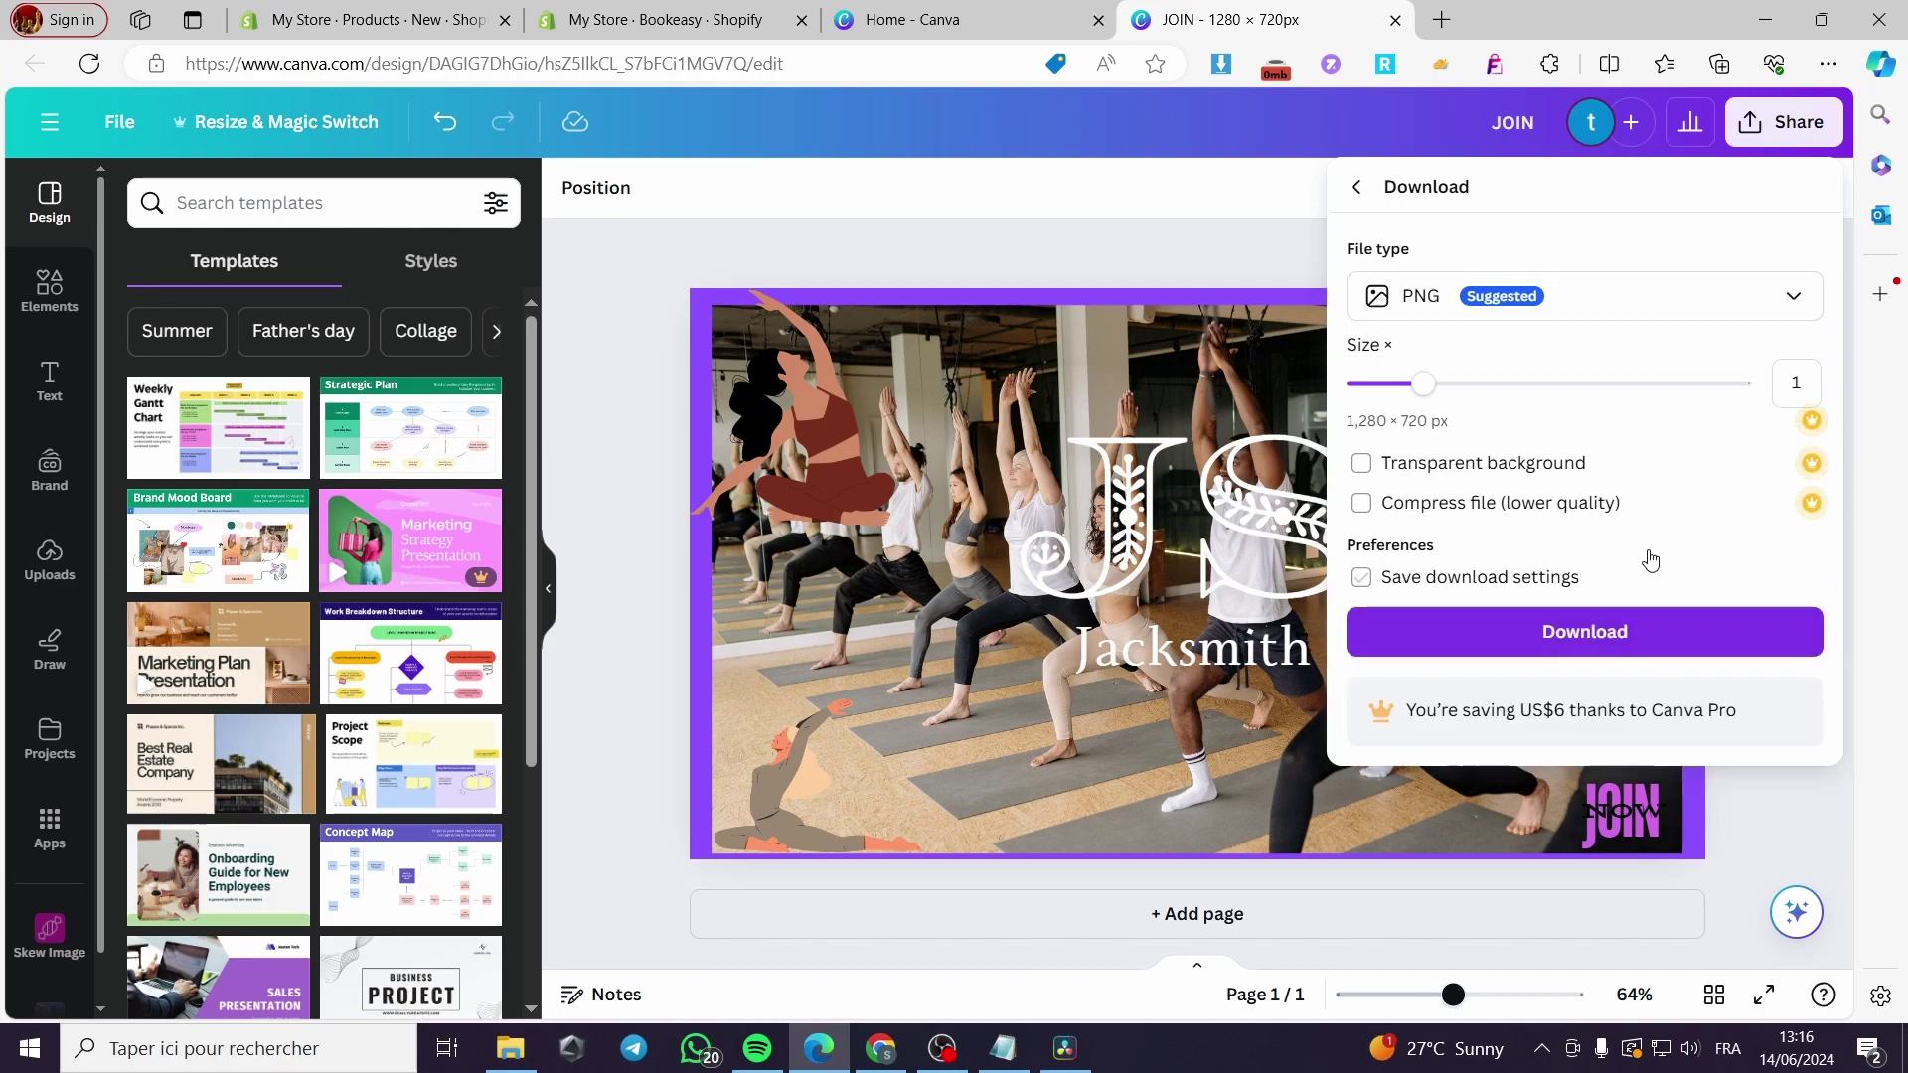
{"action": "left_click", "coordinate": [1567, 644]}
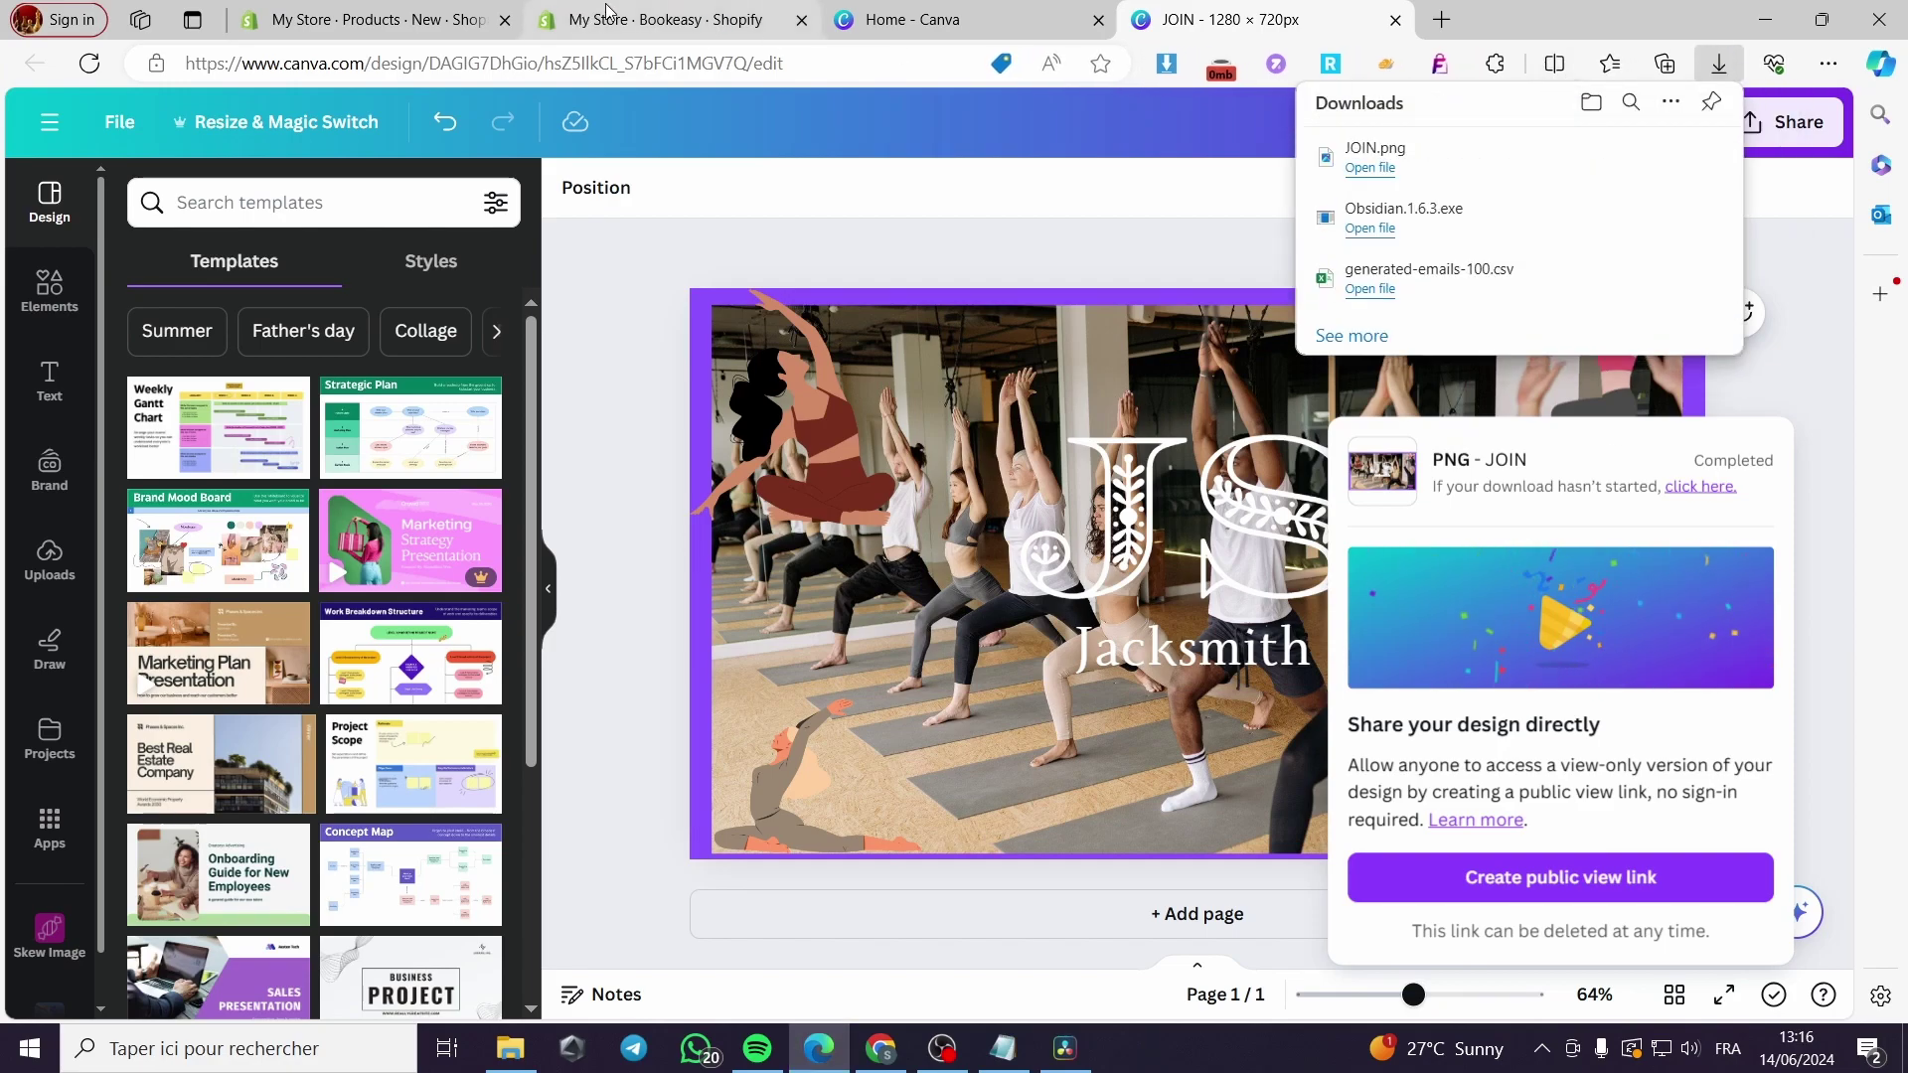
{"action": "left_click", "coordinate": [686, 19]}
{"action": "left_click", "coordinate": [378, 19]}
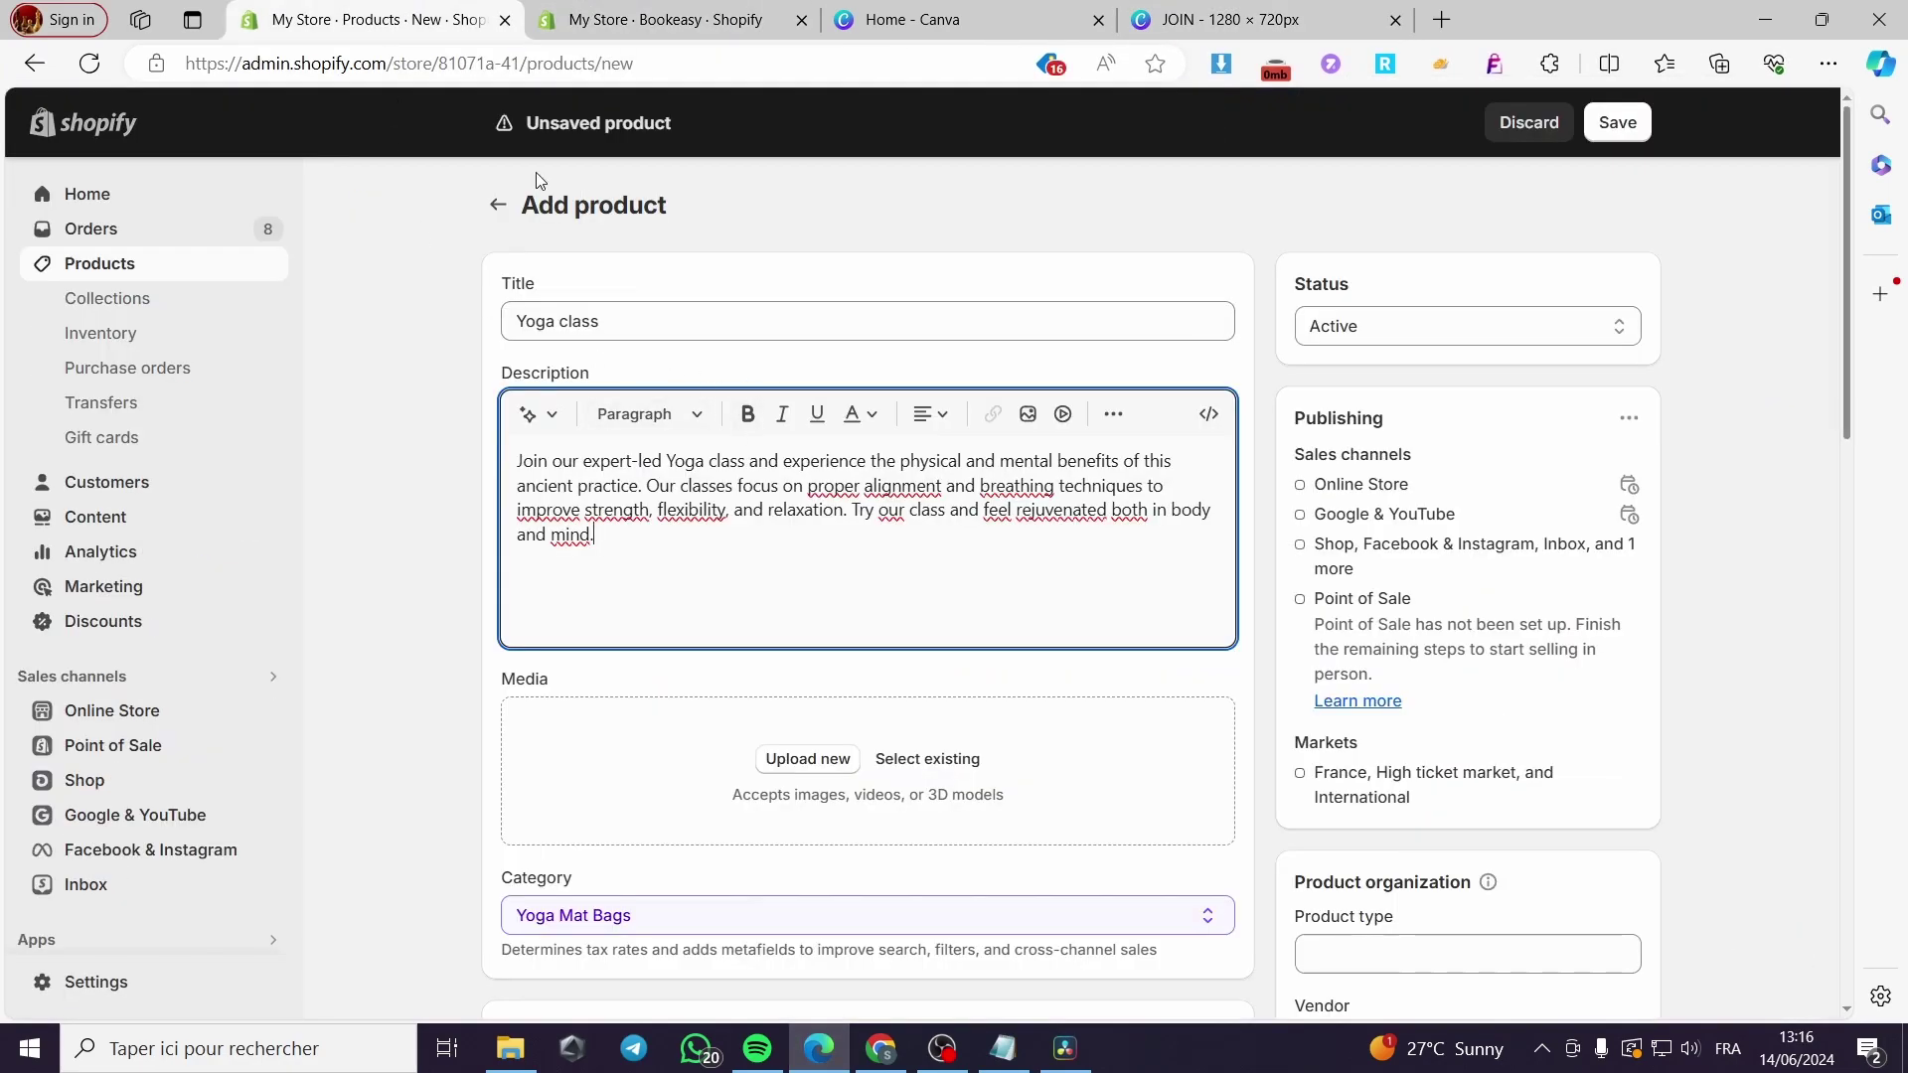
Step: Upload JOIN.png as the Yoga class product's media image
{"action": "left_click", "coordinate": [808, 759]}
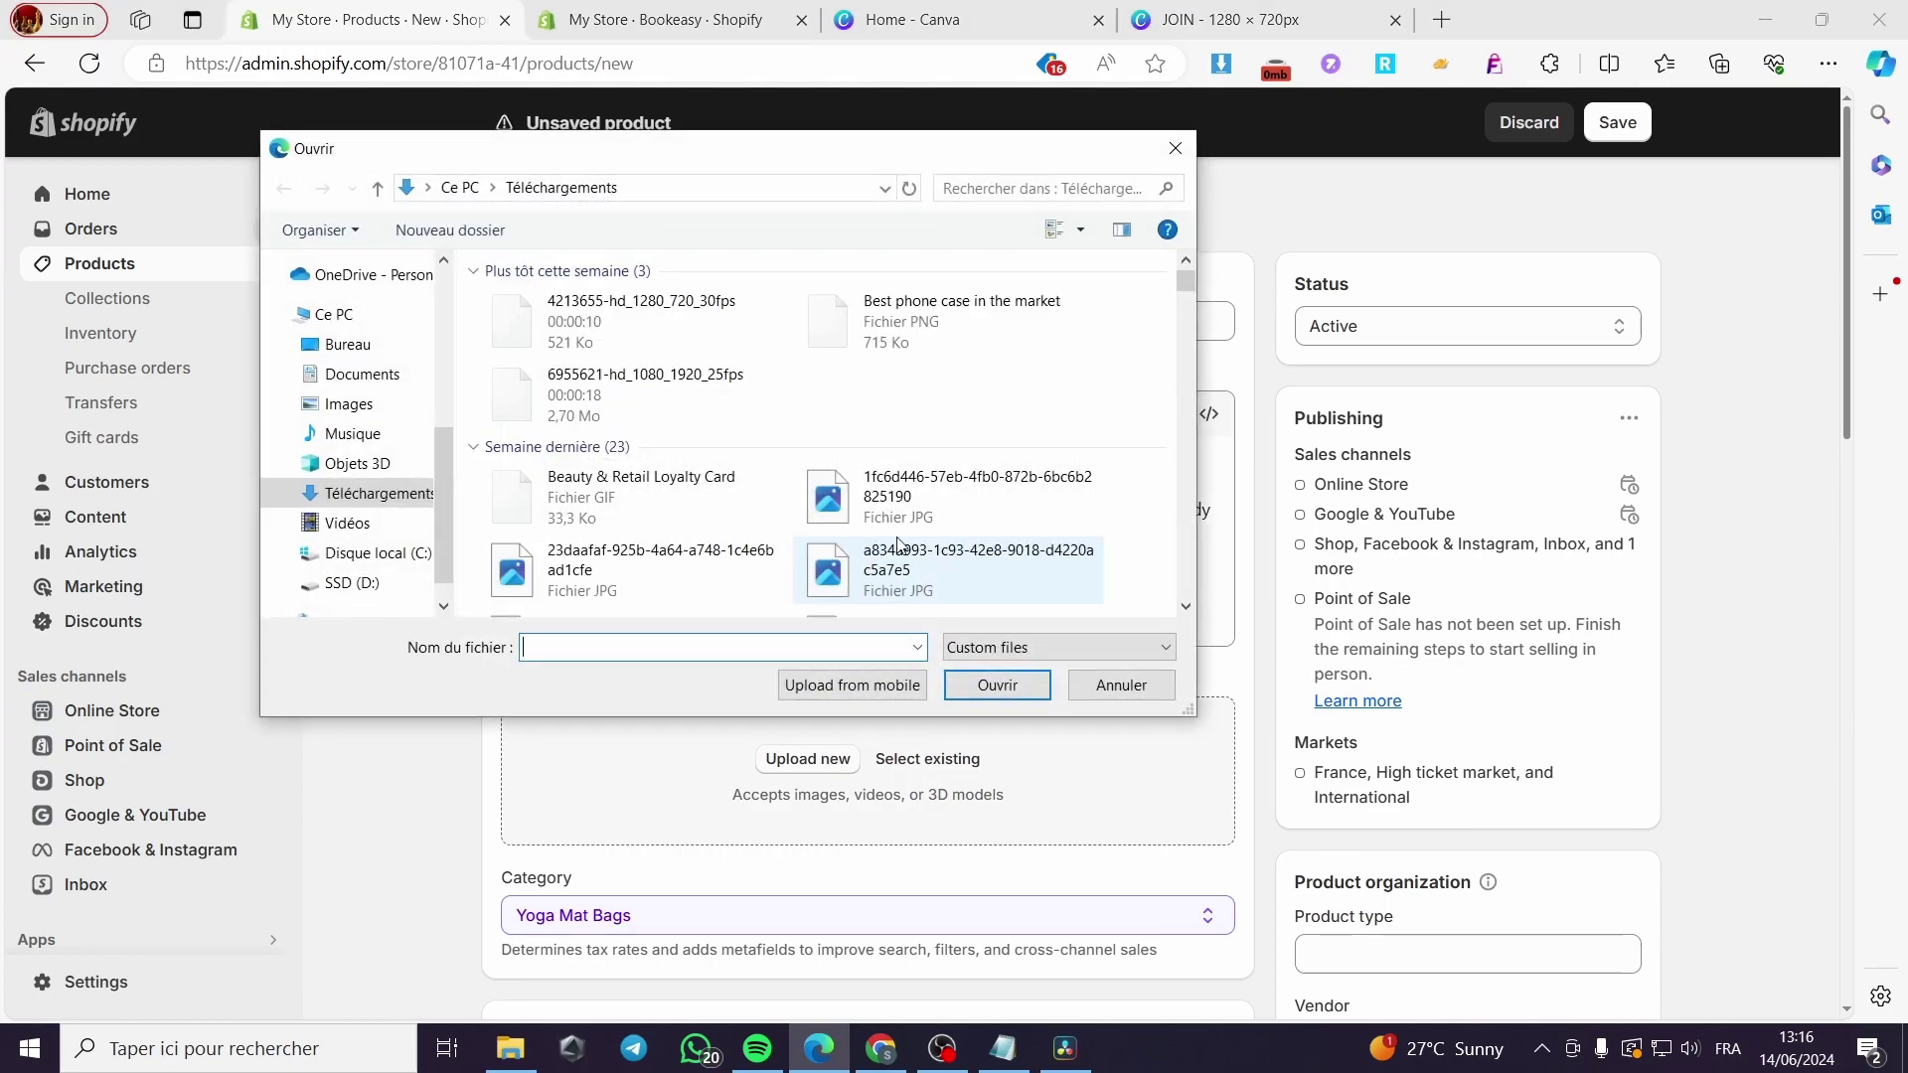
{"action": "left_click", "coordinate": [997, 685]}
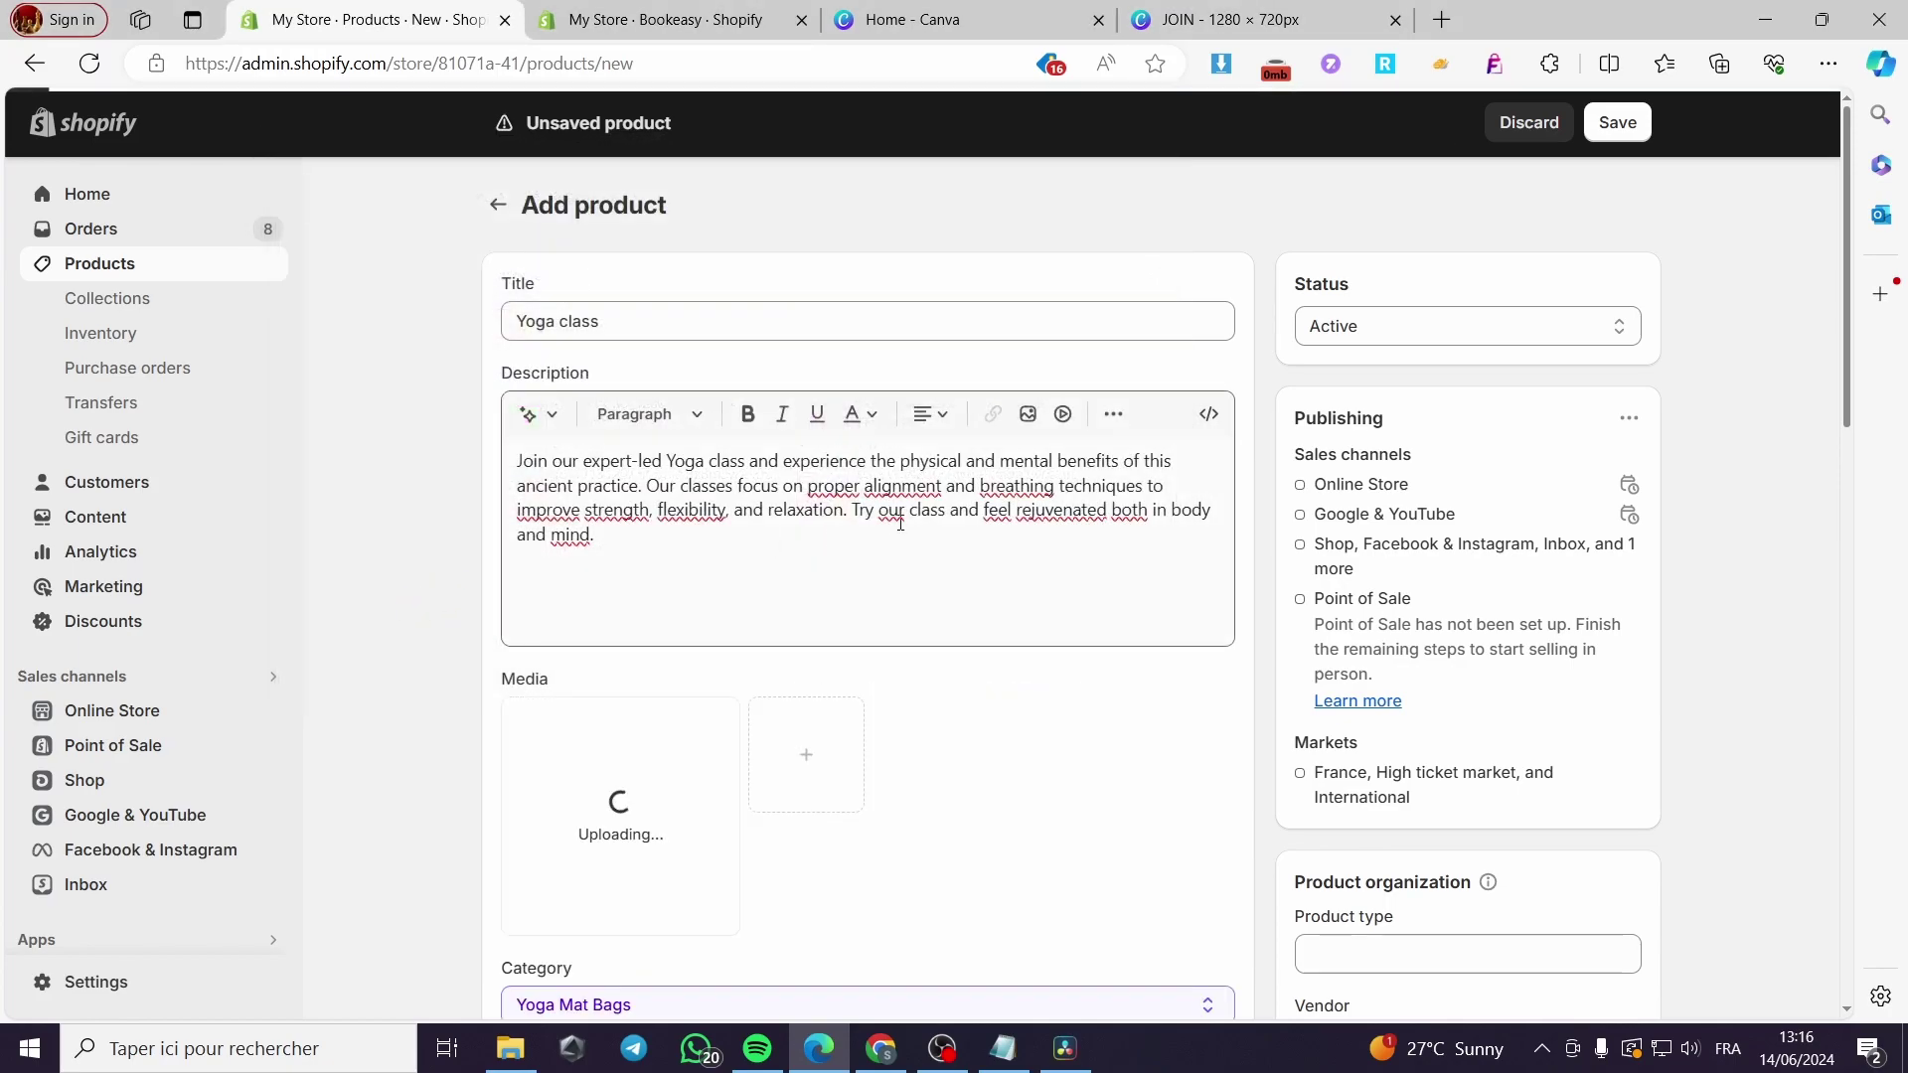
{"action": "scroll", "coordinate": [867, 566], "scroll_direction": "down", "scroll_amount": 4}
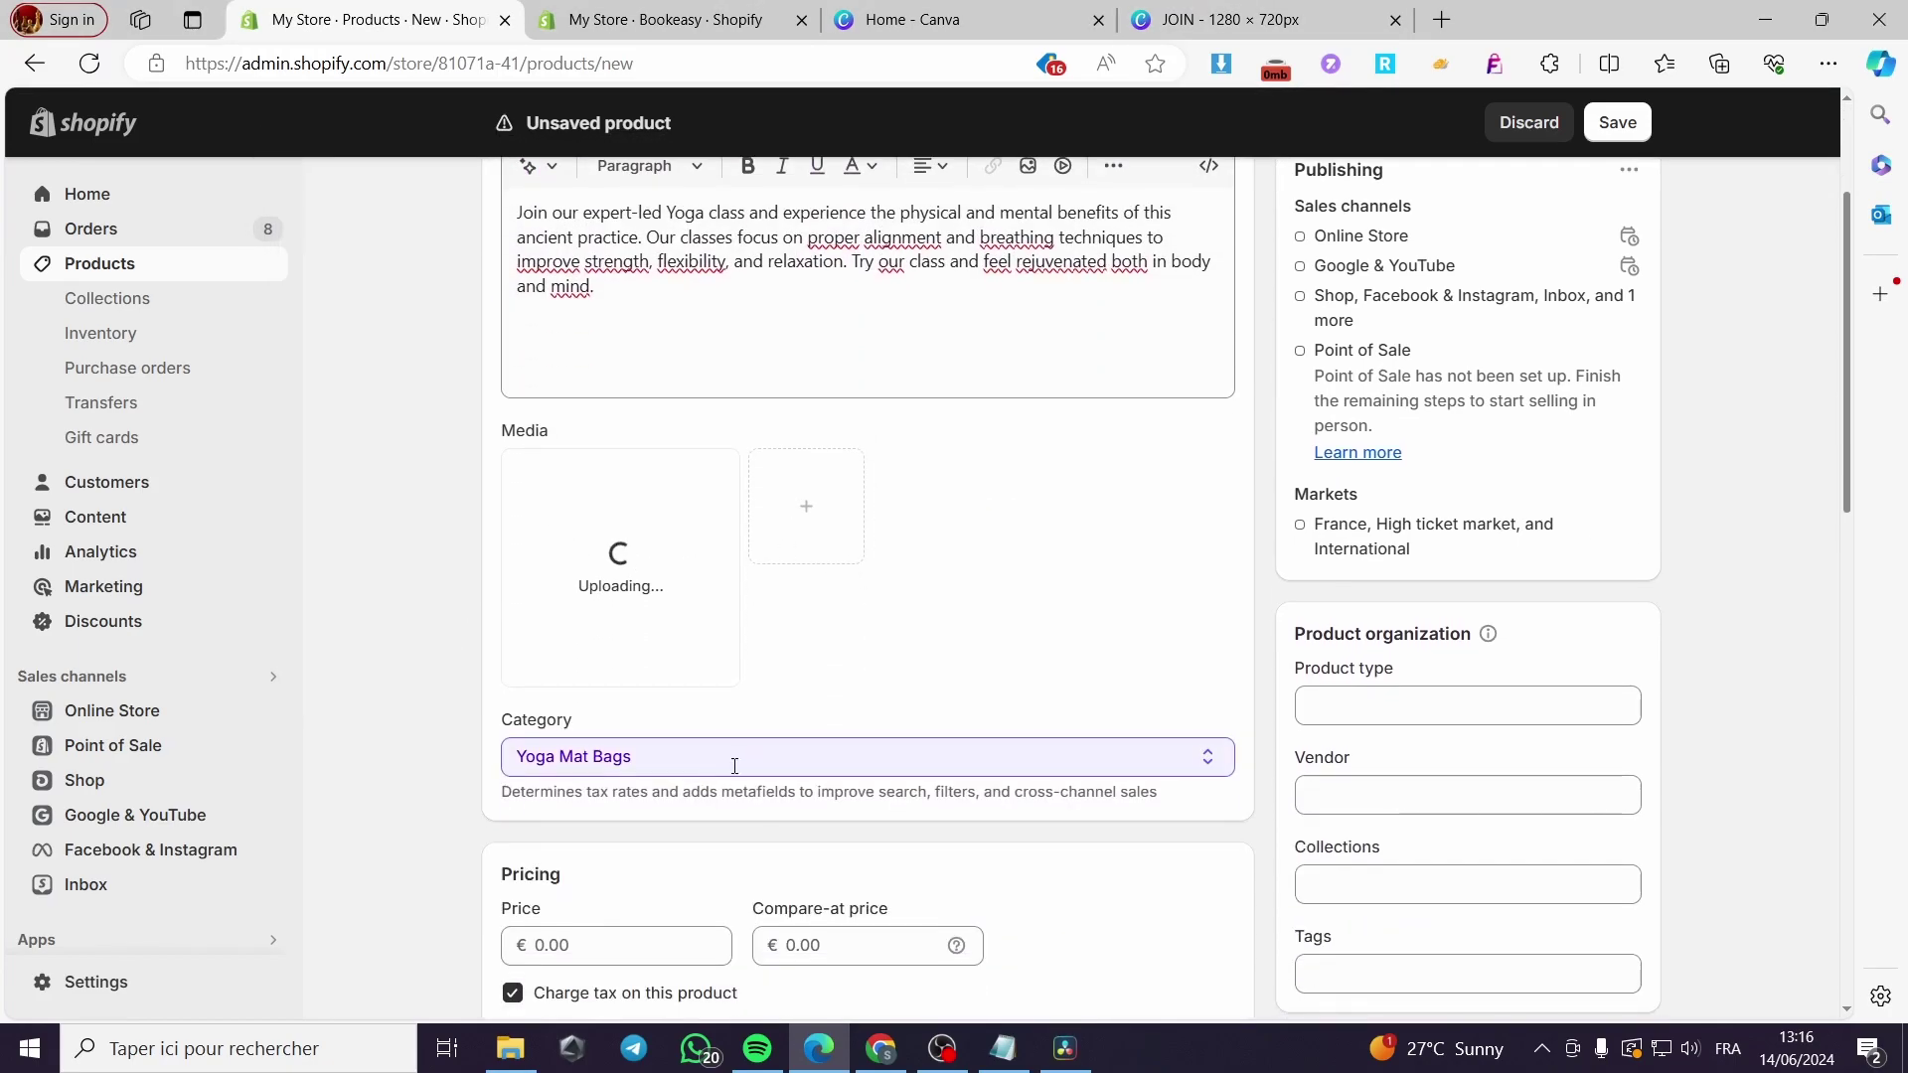
Step: Attempt to edit the product category, leaving it as Yoga Mat Bags, and continue past the upload warning
{"action": "left_click", "coordinate": [1208, 760]}
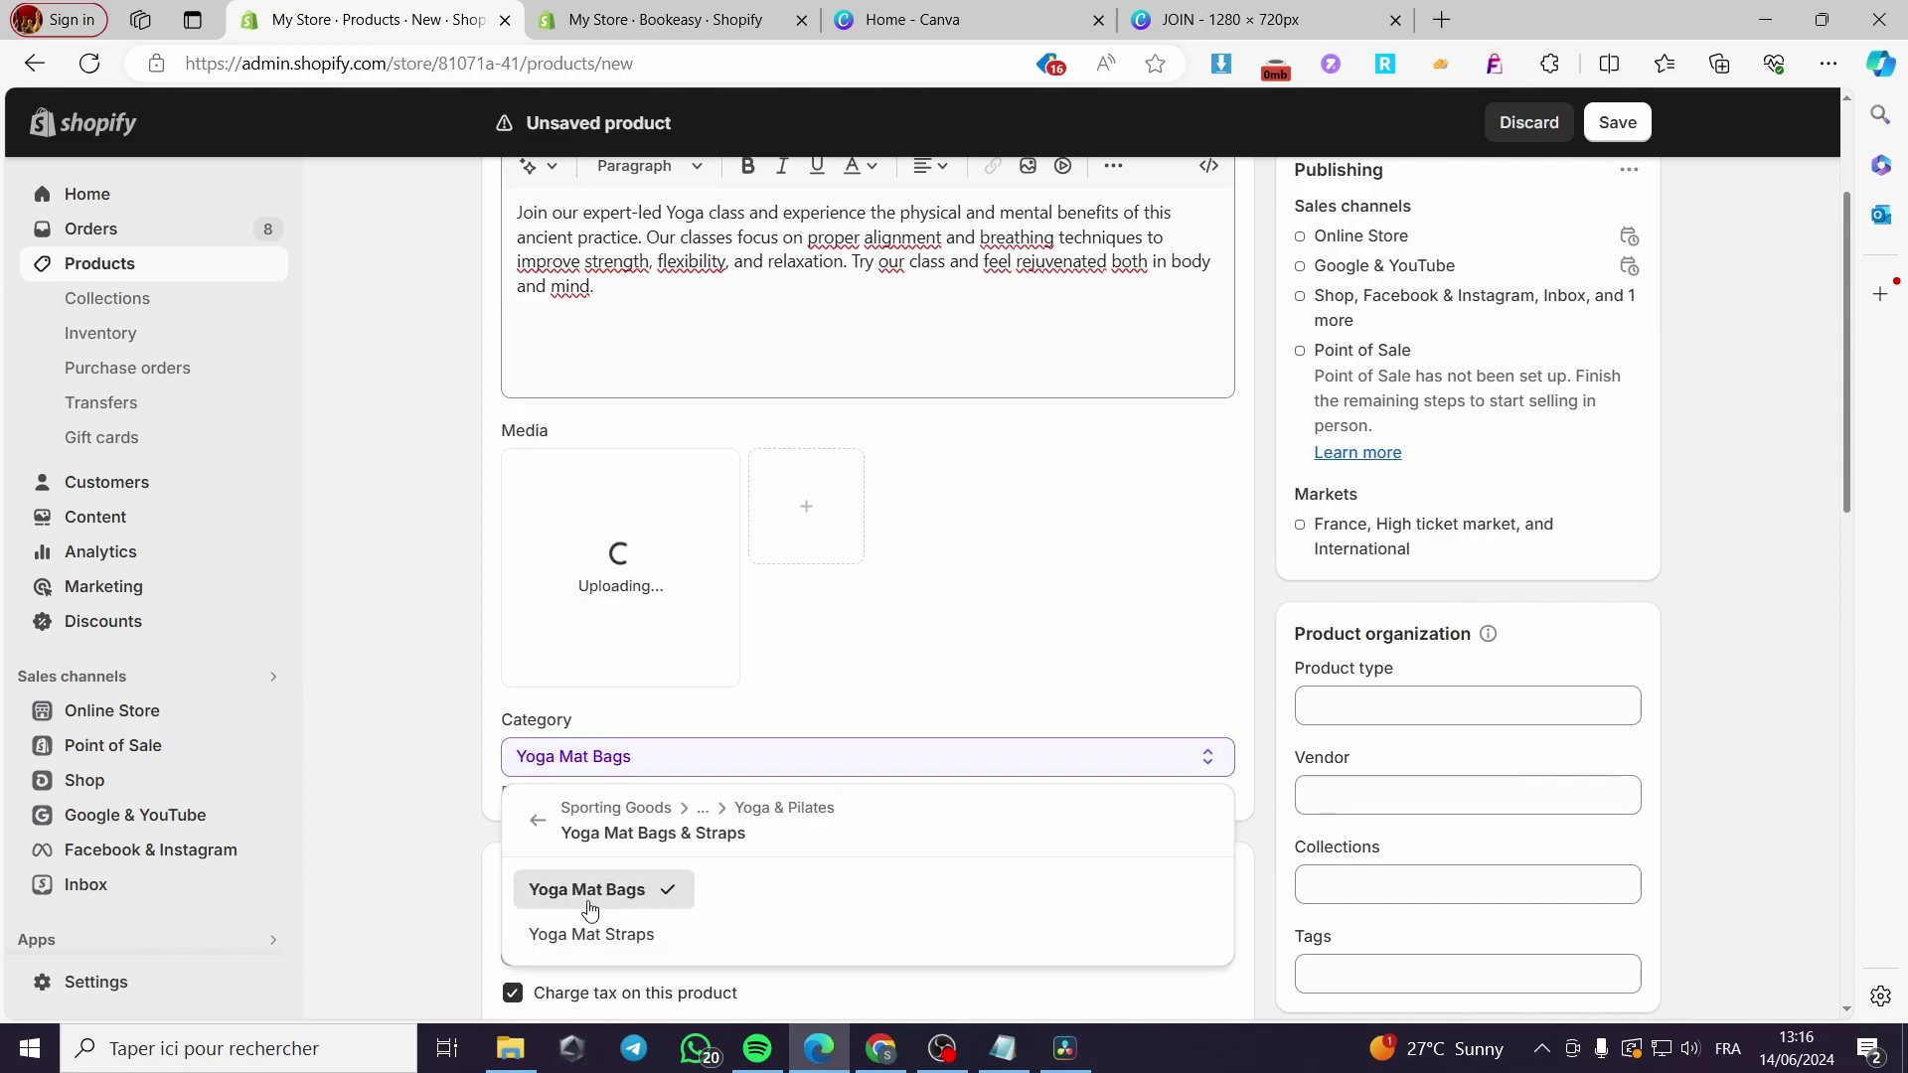
{"action": "left_click", "coordinate": [551, 830]}
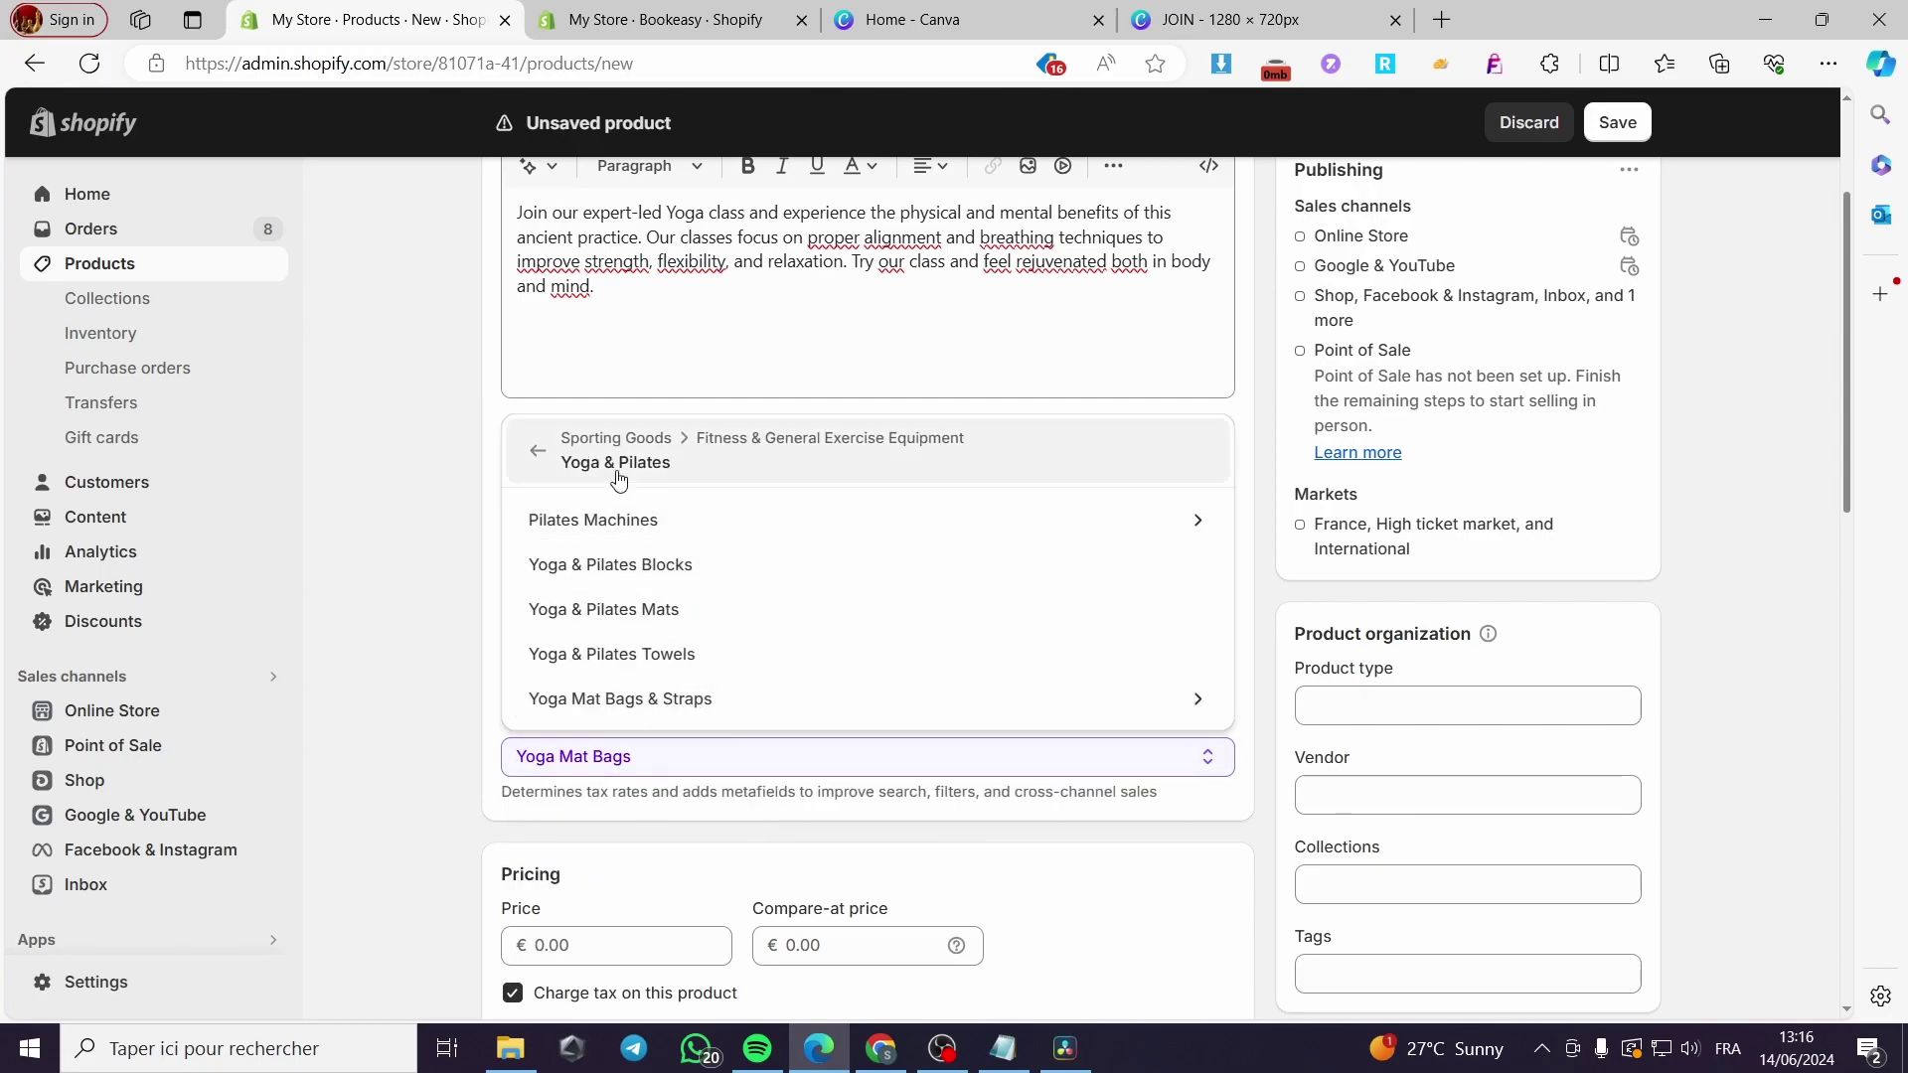
{"action": "left_click", "coordinate": [527, 442]}
{"action": "left_click", "coordinate": [682, 761]}
{"action": "left_click_drag", "start_coordinate": [572, 766], "coordinate": [563, 762]}
{"action": "key", "text": "BackSpace"}
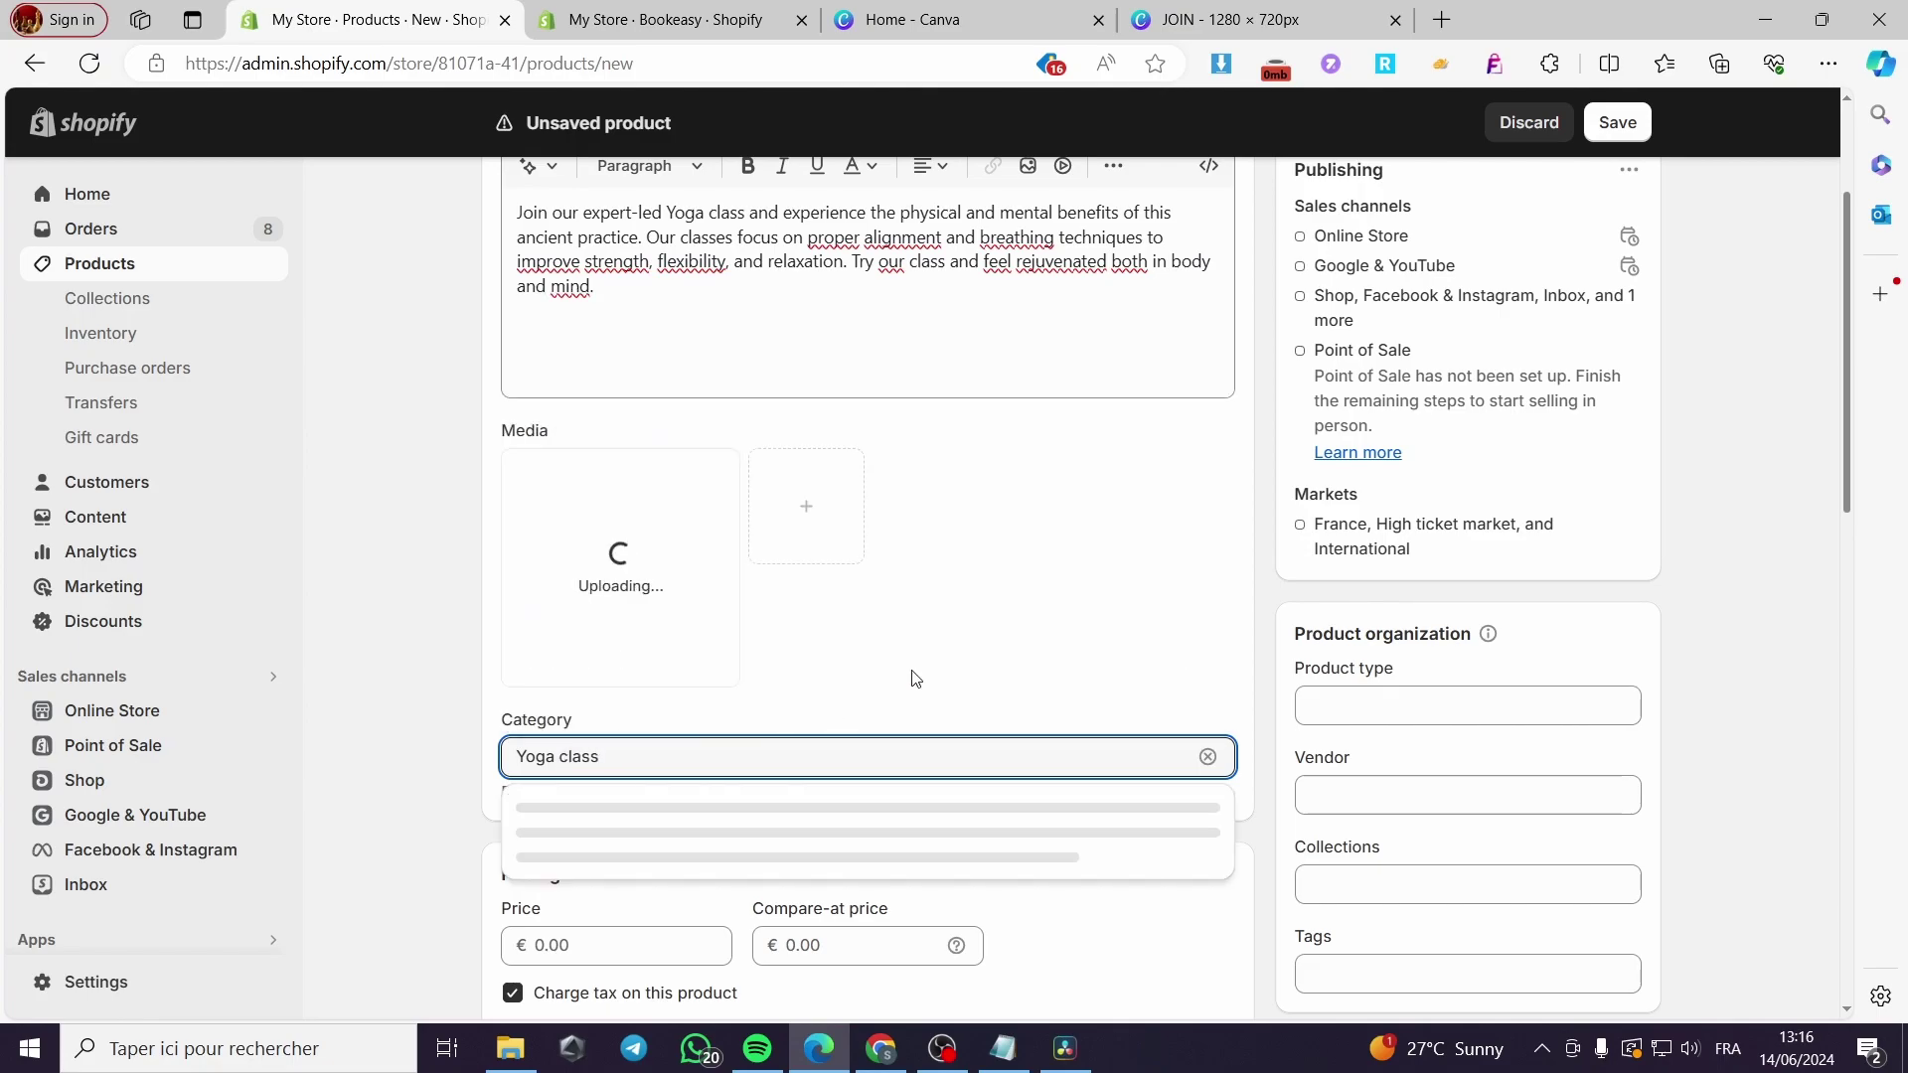
{"action": "key", "text": "Return"}
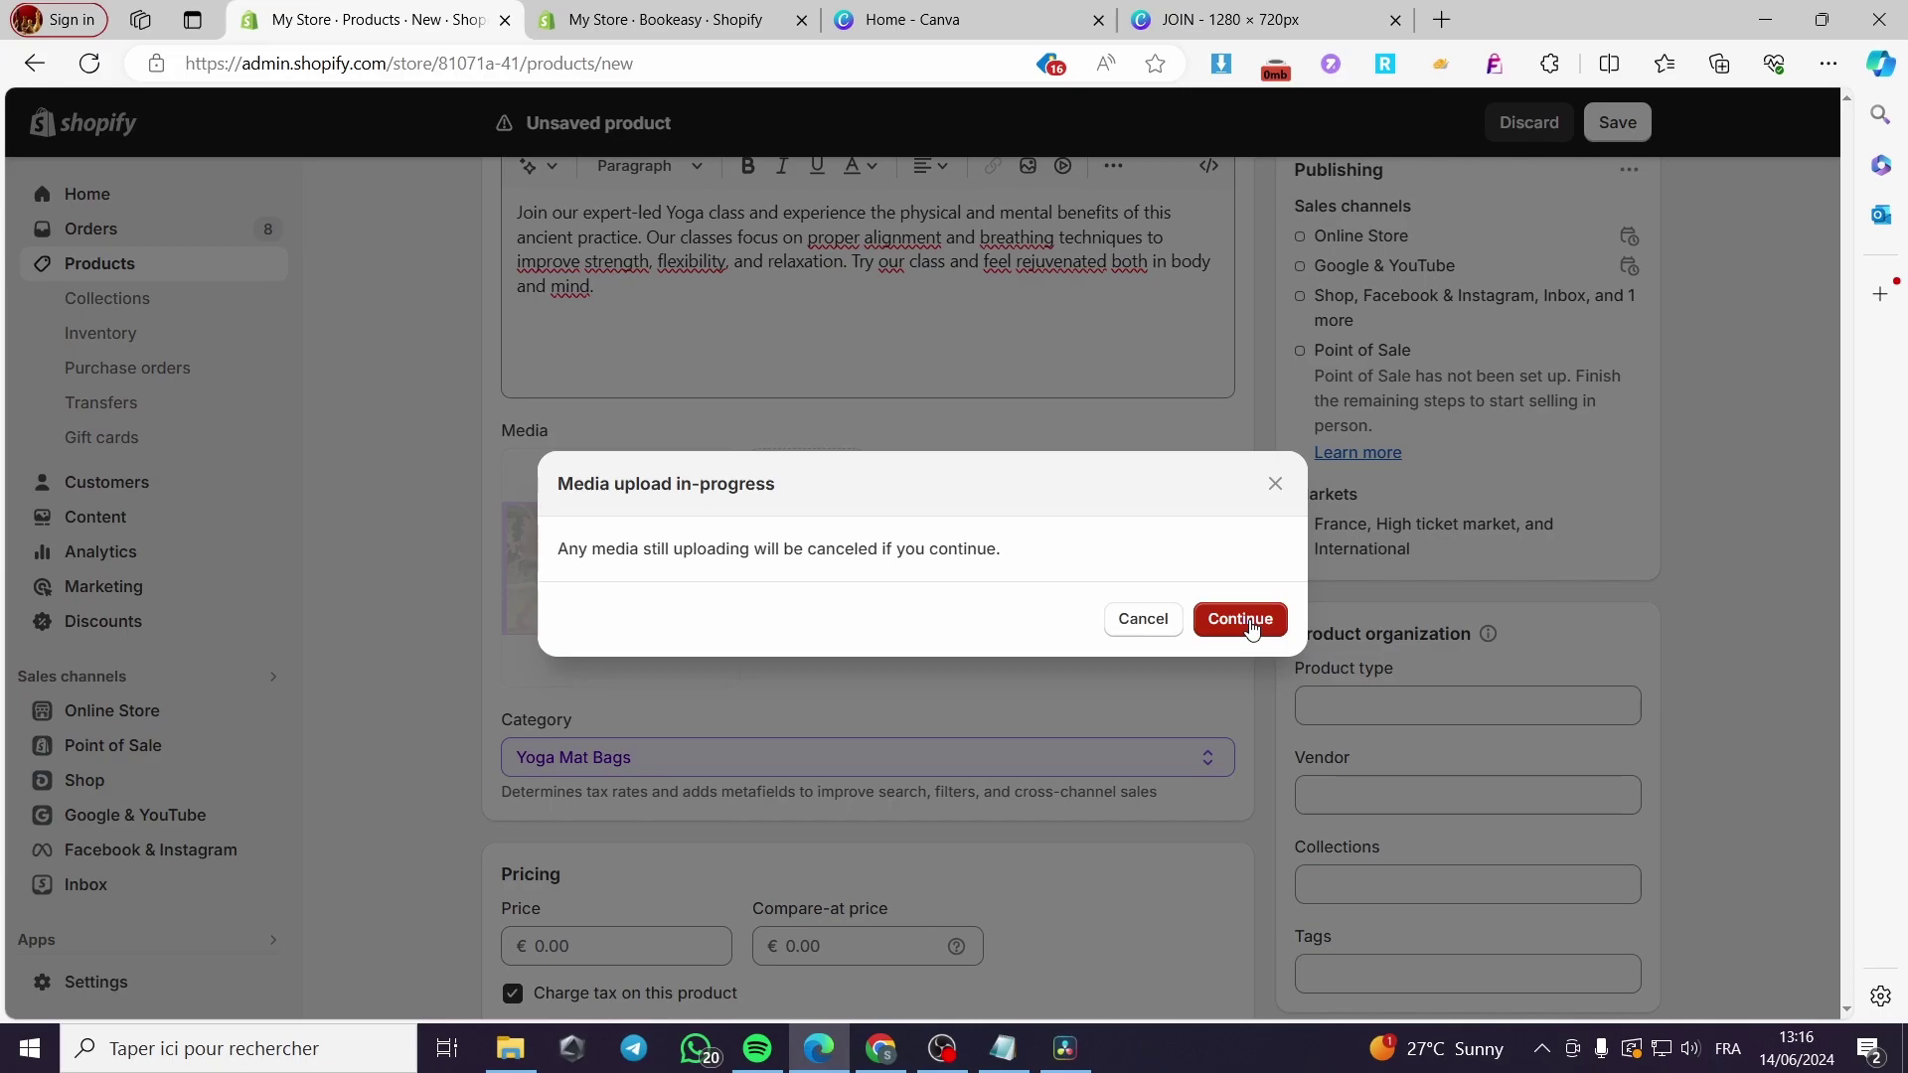
{"action": "left_click", "coordinate": [1176, 623]}
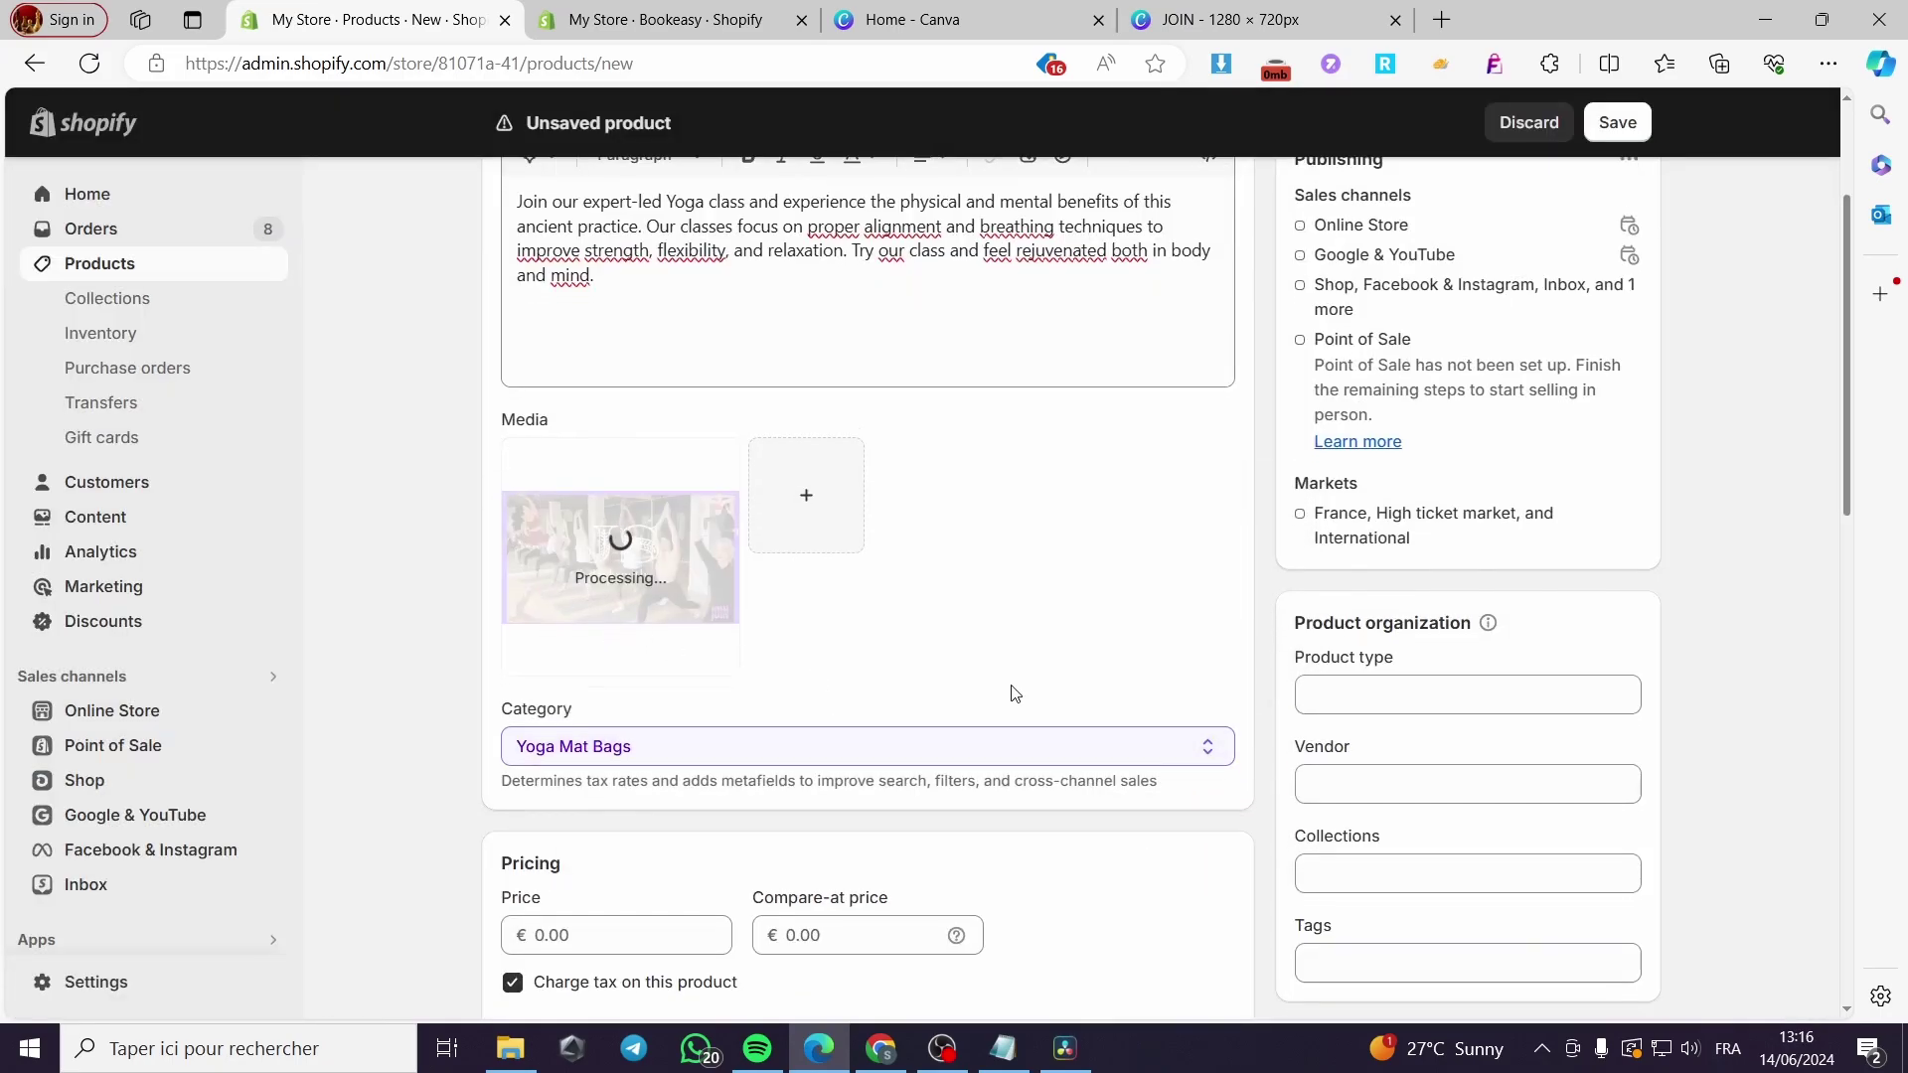
{"action": "scroll", "coordinate": [1008, 694], "scroll_direction": "down", "scroll_amount": 4}
Step: Set the price to €45.00, keep Multiple locations, and stock 9999 units
{"action": "left_click", "coordinate": [562, 566]}
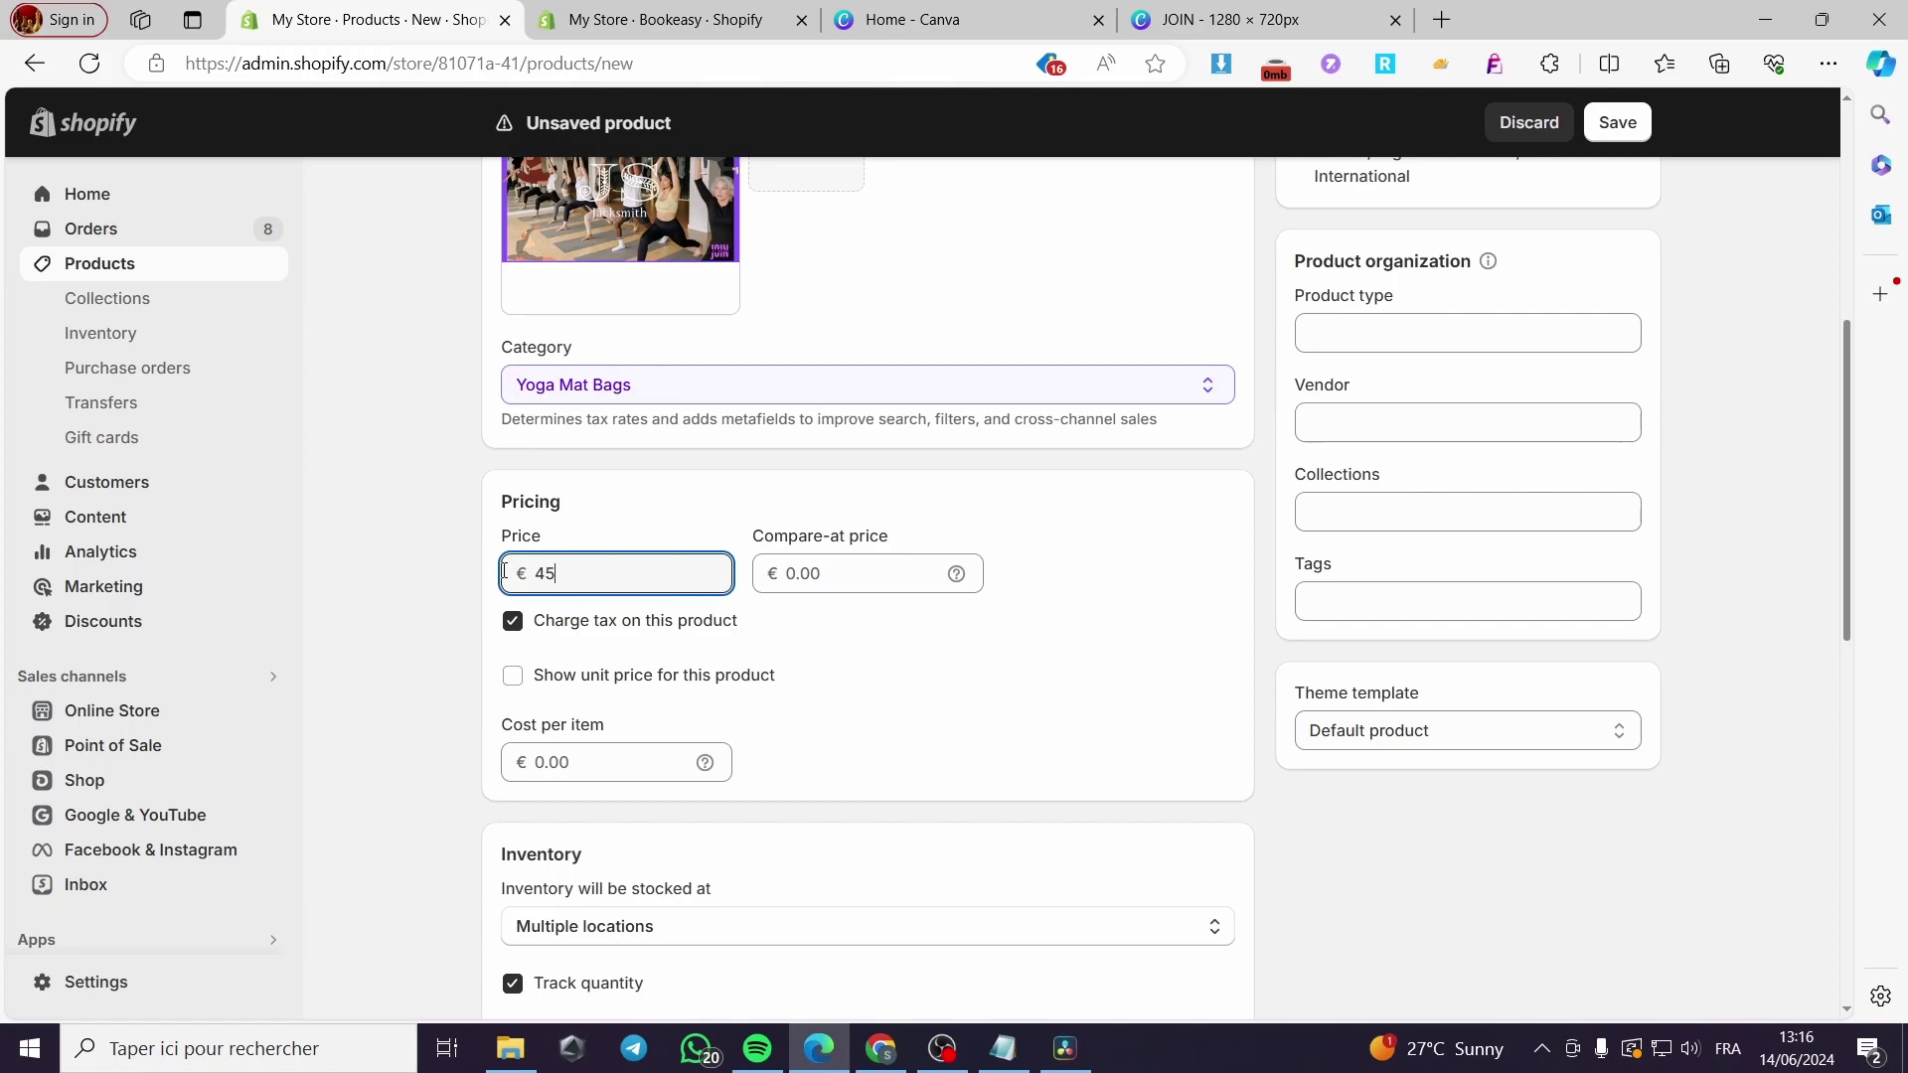
{"action": "left_click", "coordinate": [401, 606]}
{"action": "scroll", "coordinate": [617, 741], "scroll_direction": "down", "scroll_amount": 3}
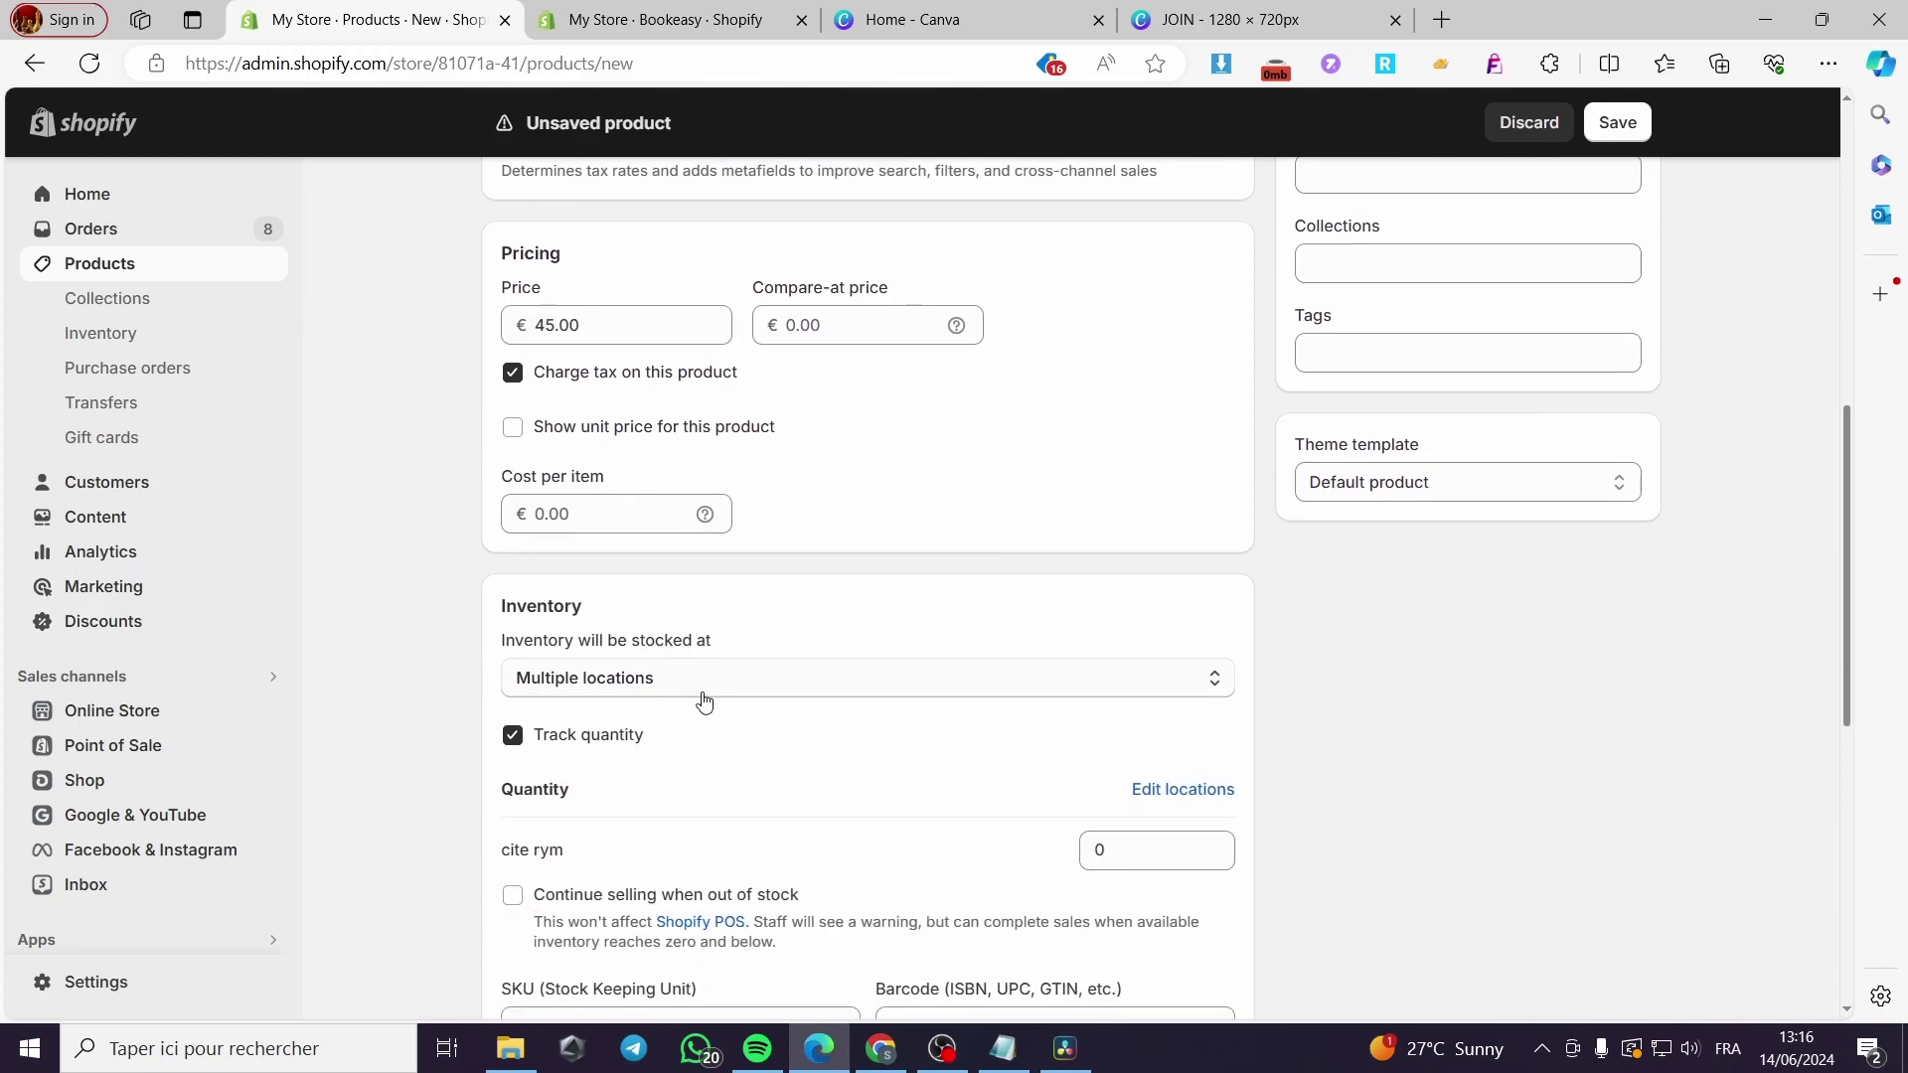
{"action": "left_click", "coordinate": [705, 690]}
{"action": "left_click", "coordinate": [706, 676]}
{"action": "scroll", "coordinate": [462, 676], "scroll_direction": "down", "scroll_amount": 4}
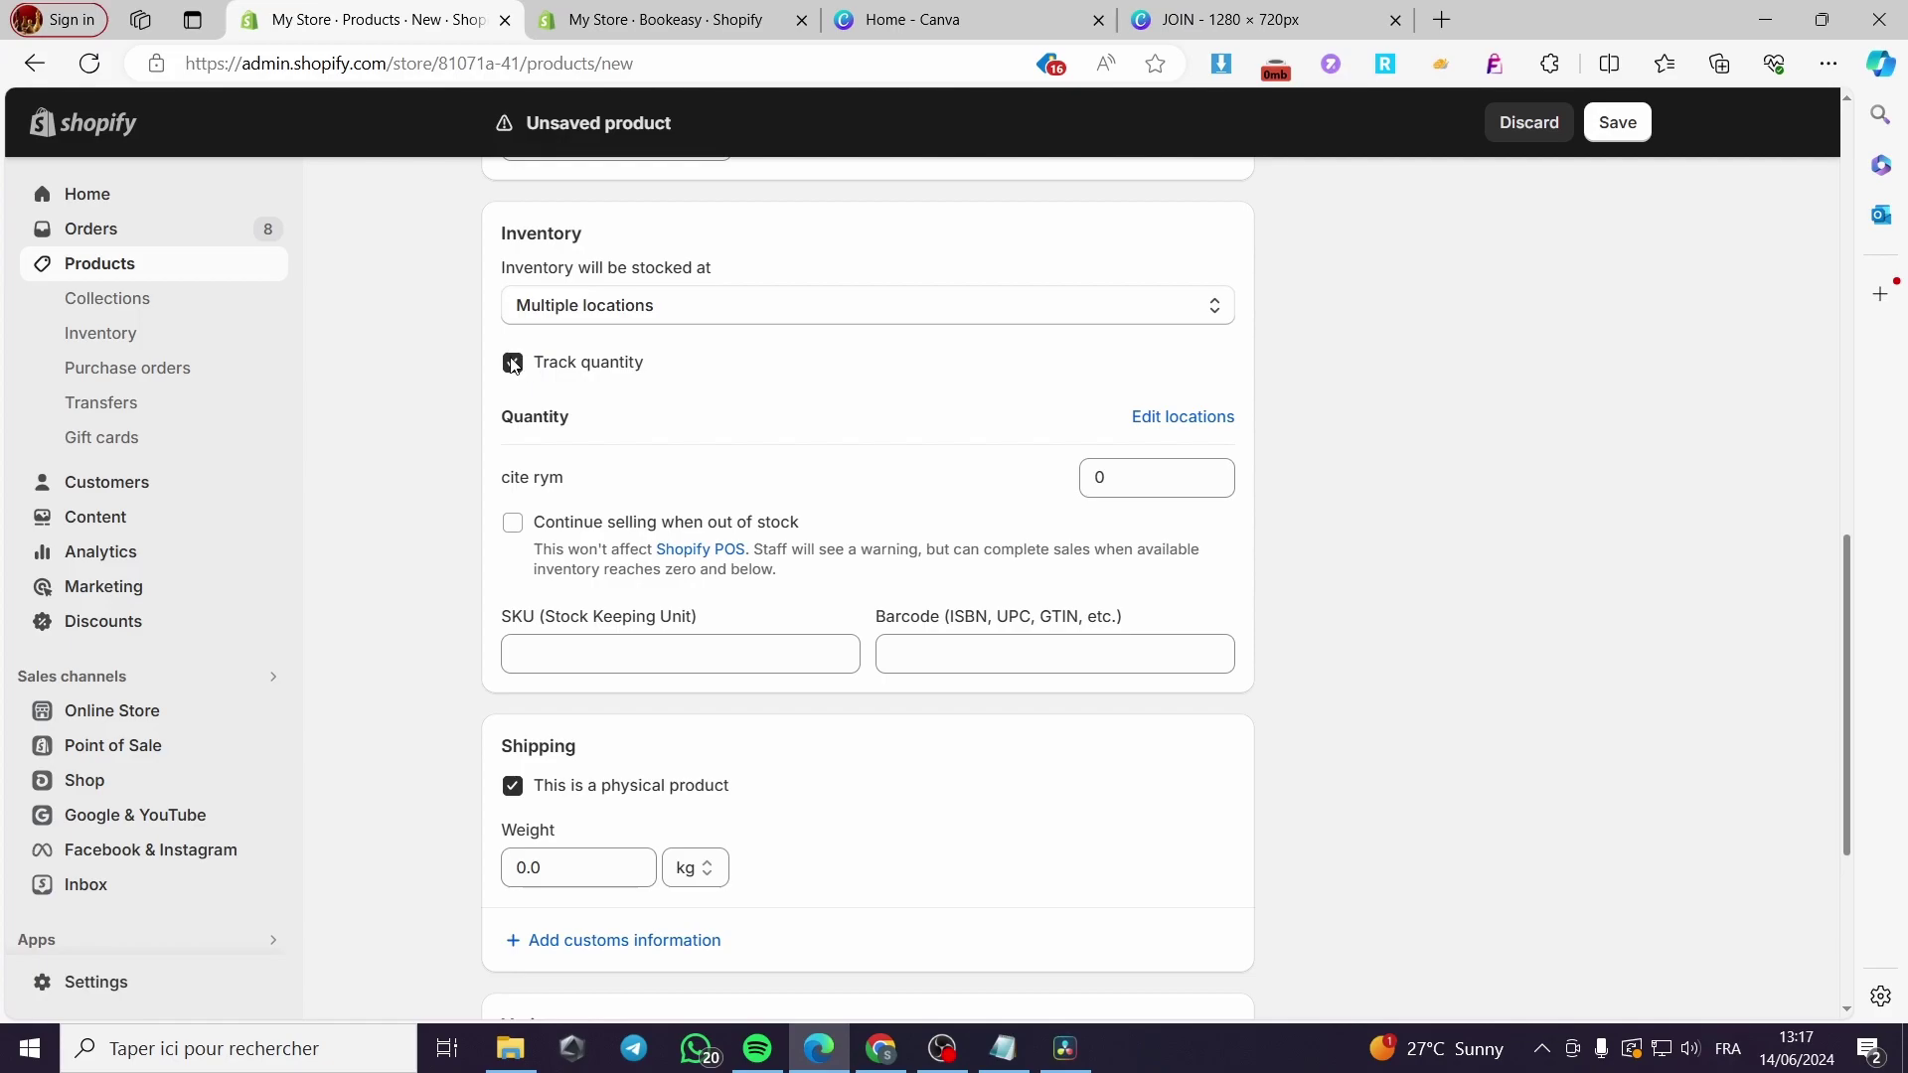
{"action": "key", "text": "Tab"}
{"action": "key", "text": "Tab"}
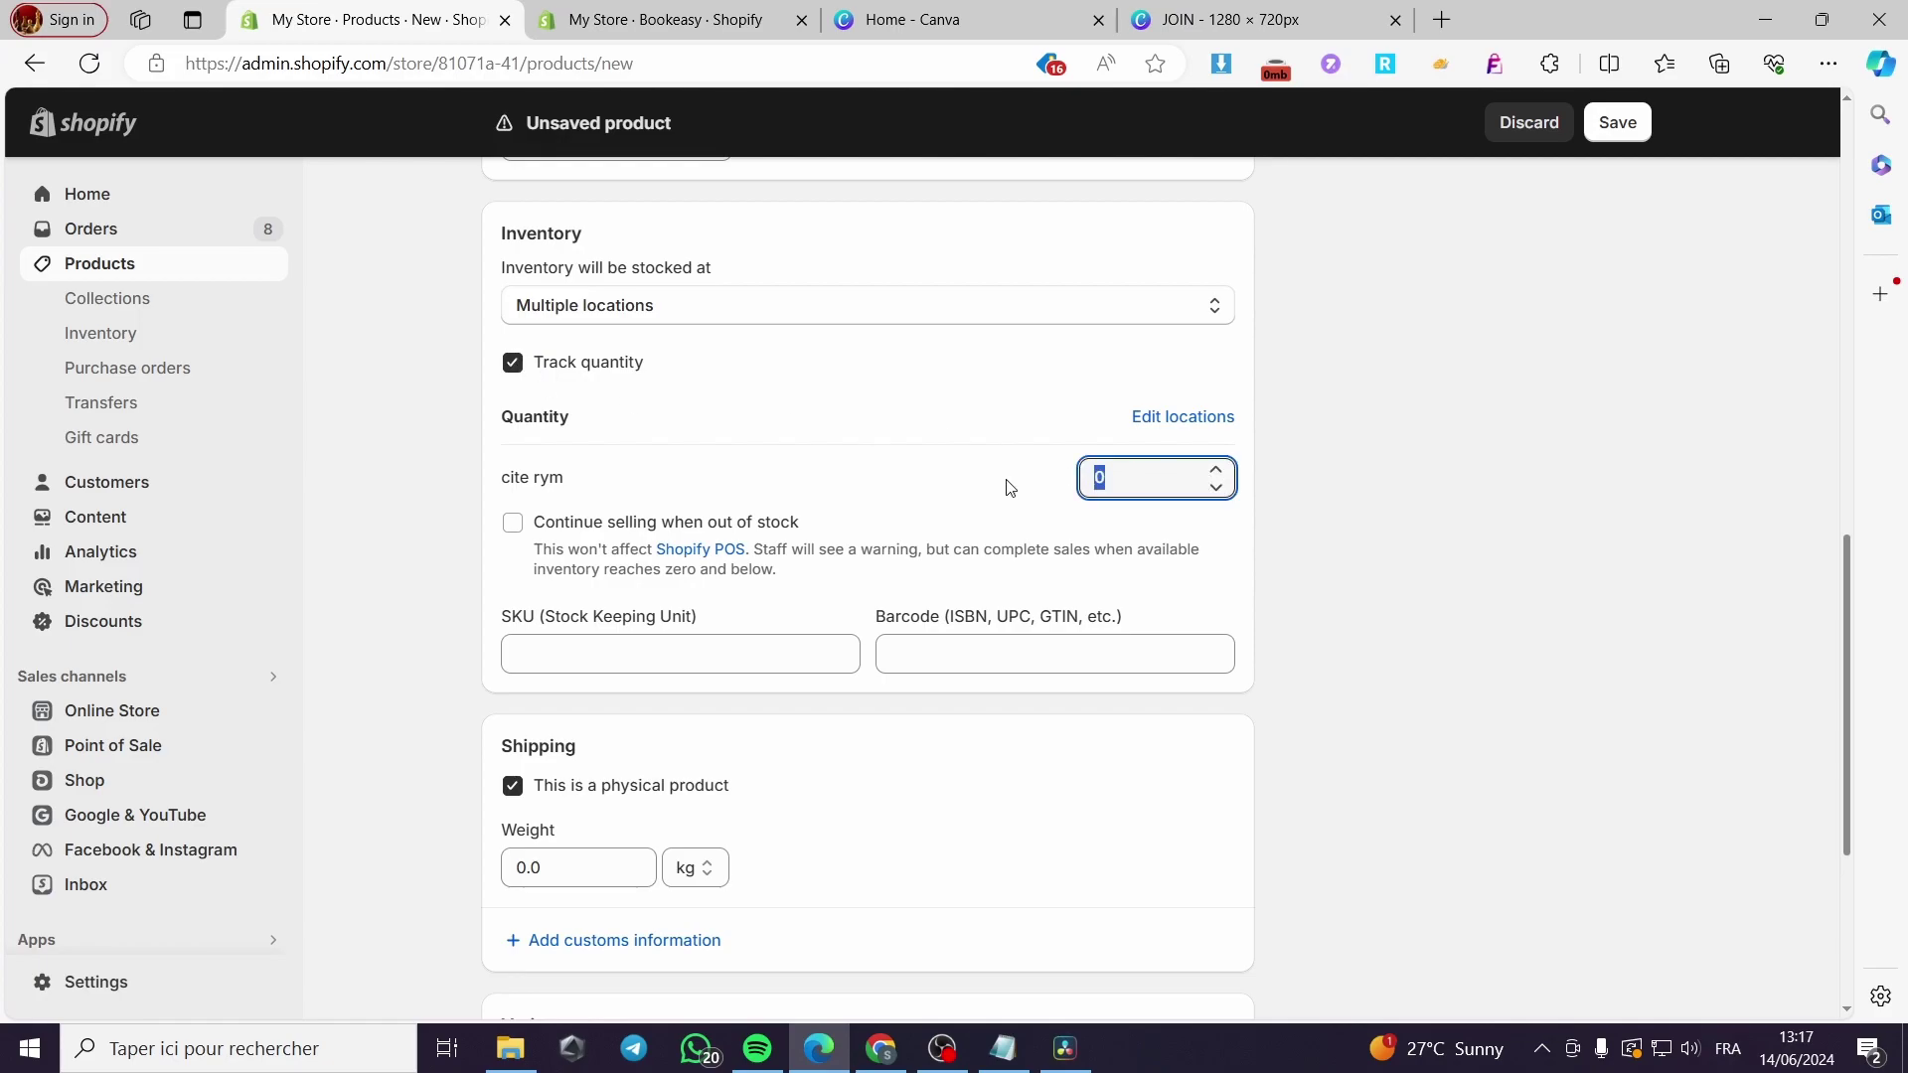
{"action": "left_click", "coordinate": [1338, 478]}
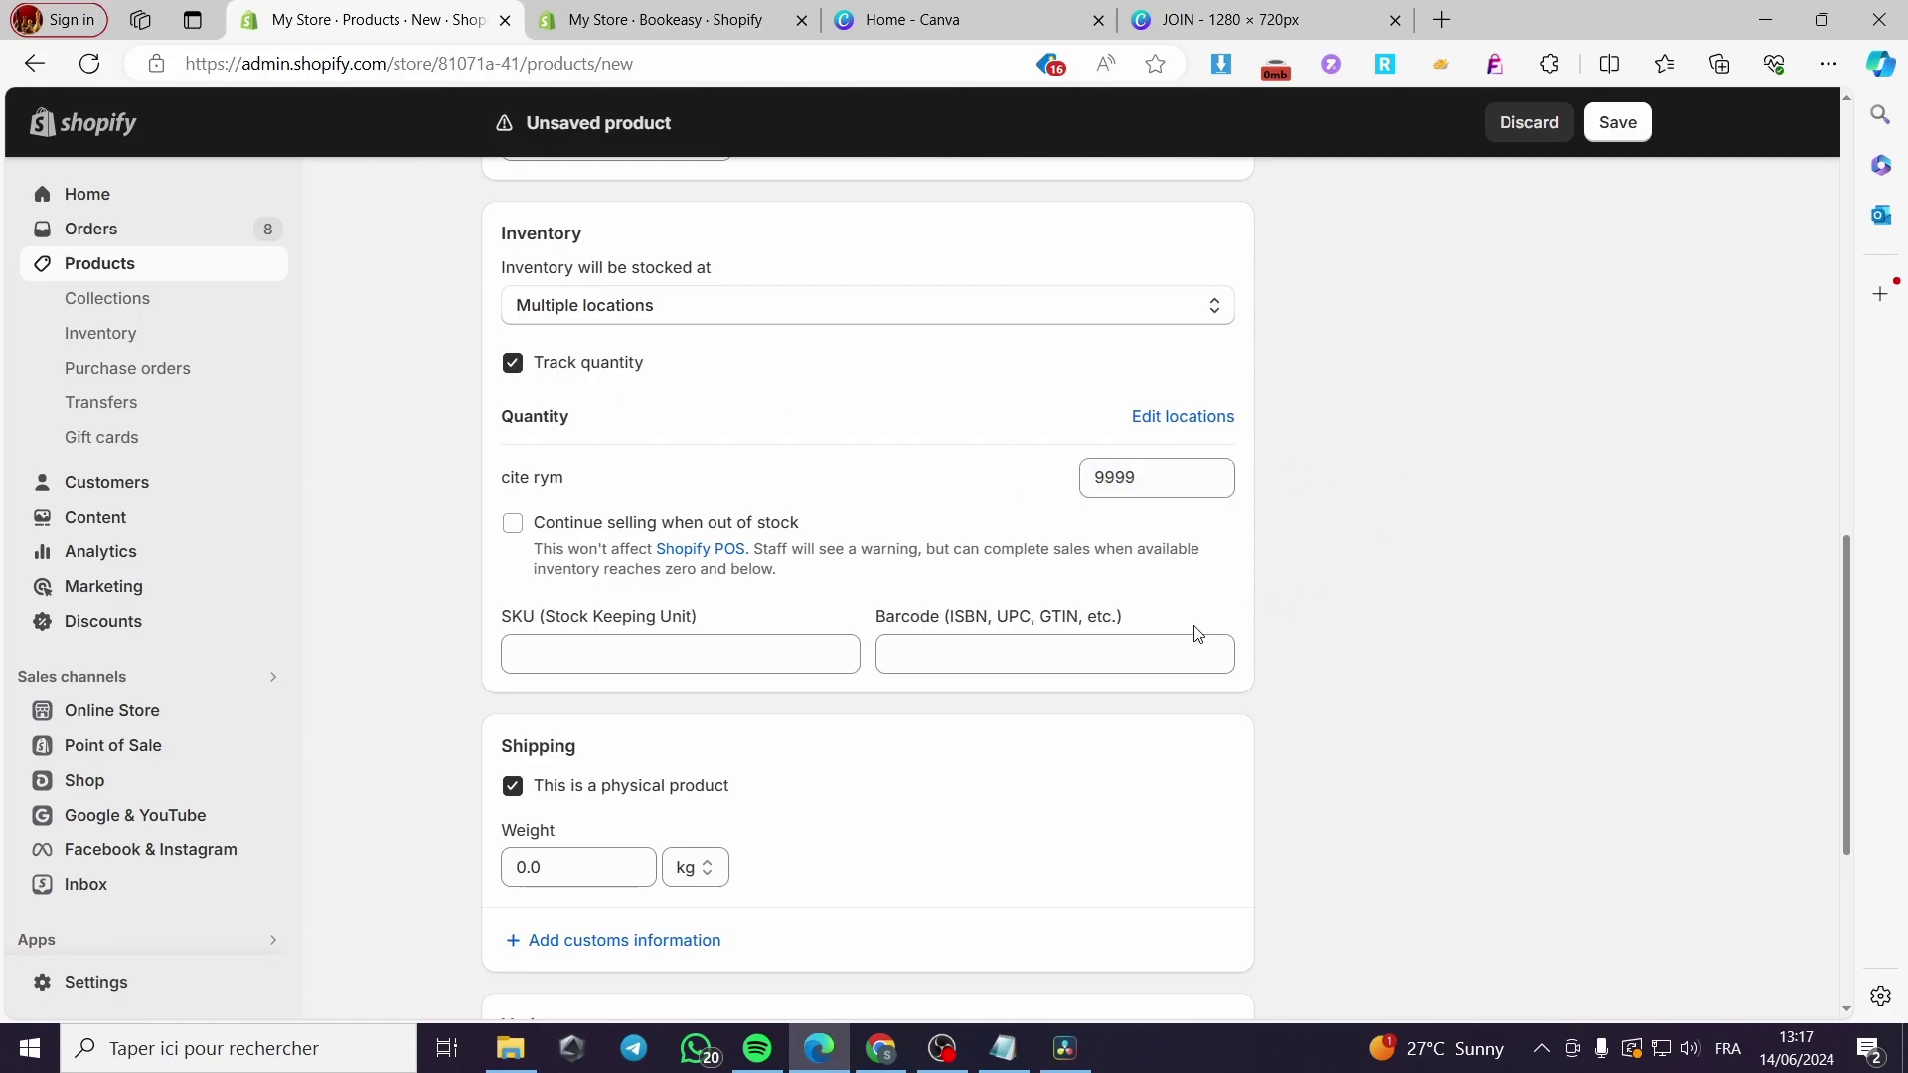
{"action": "scroll", "coordinate": [1093, 656], "scroll_direction": "down", "scroll_amount": 4}
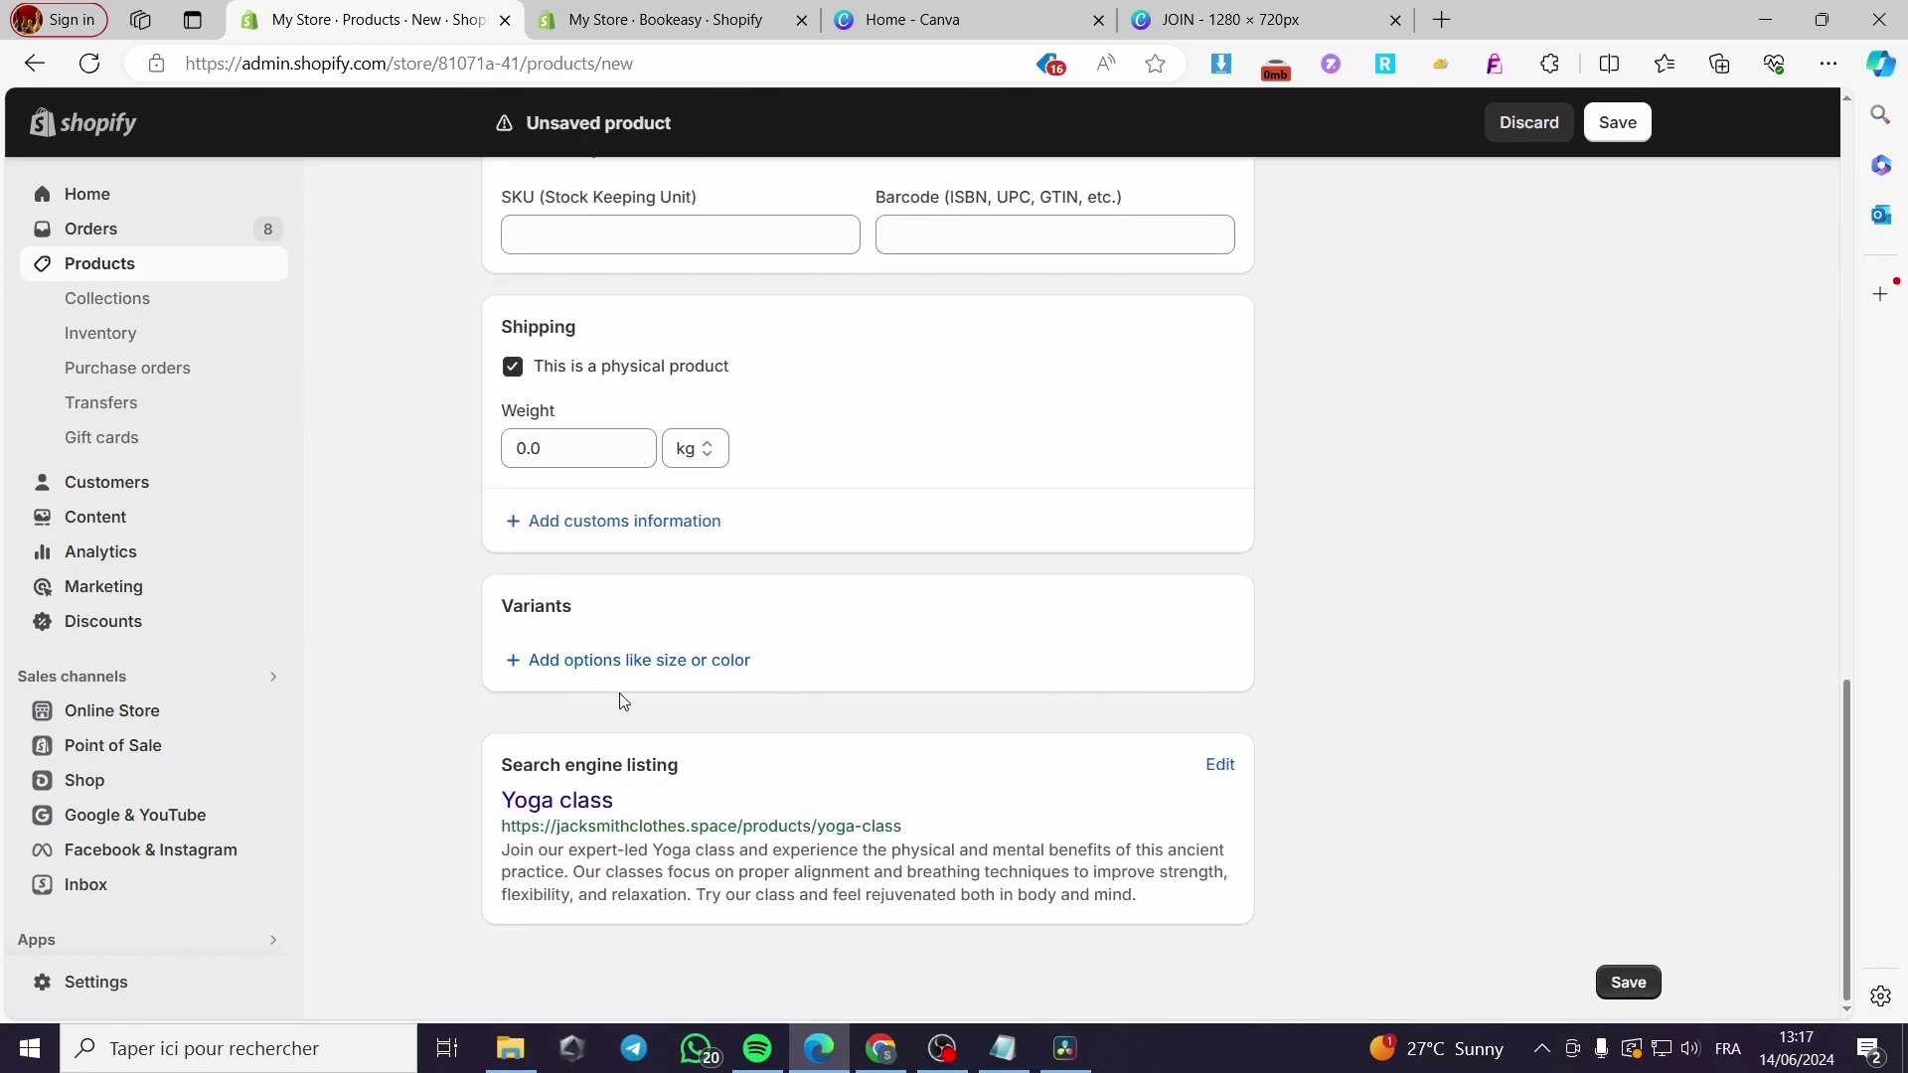
{"action": "scroll", "coordinate": [627, 699], "scroll_direction": "up", "scroll_amount": 5}
{"action": "scroll", "coordinate": [1348, 785], "scroll_direction": "down", "scroll_amount": 2}
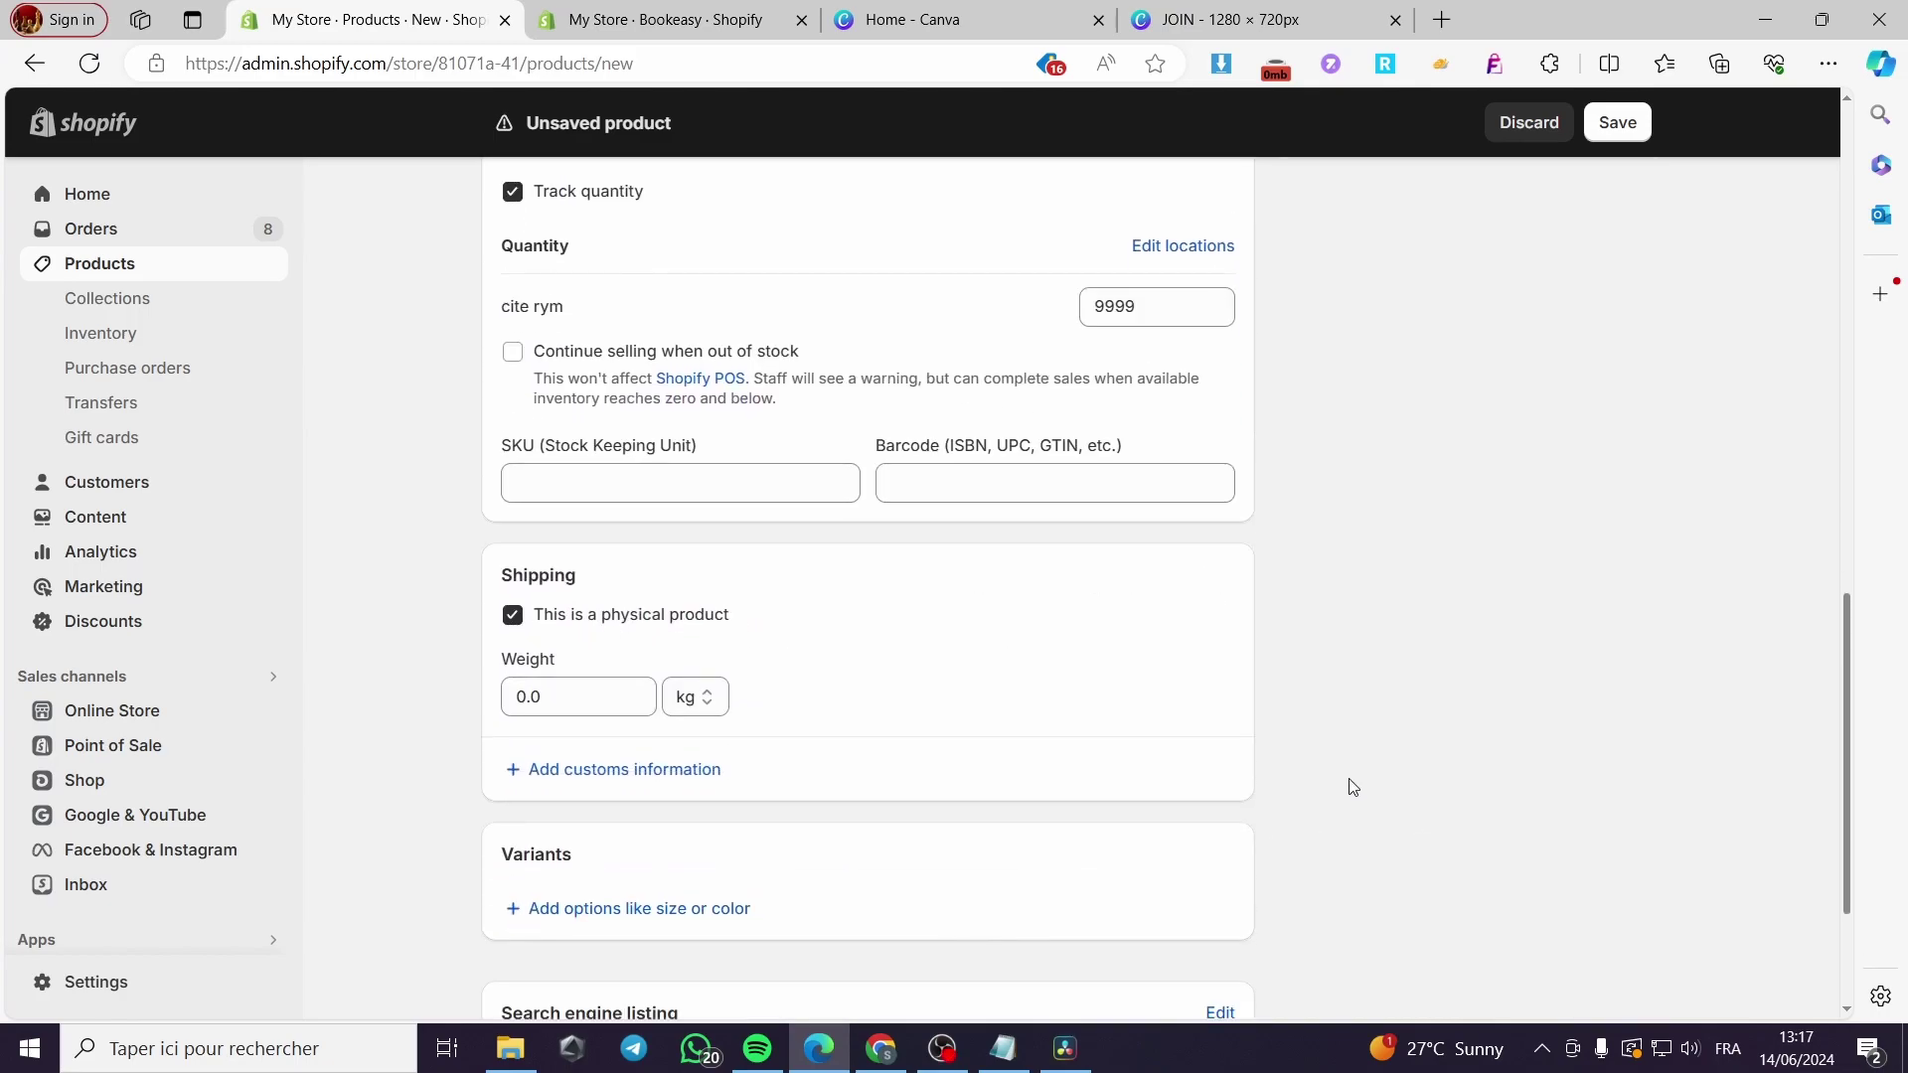
Step: Mark the Yoga class as not a physical product and save it with Ctrl+S
{"action": "left_click", "coordinate": [510, 610]}
{"action": "left_click", "coordinate": [515, 617]}
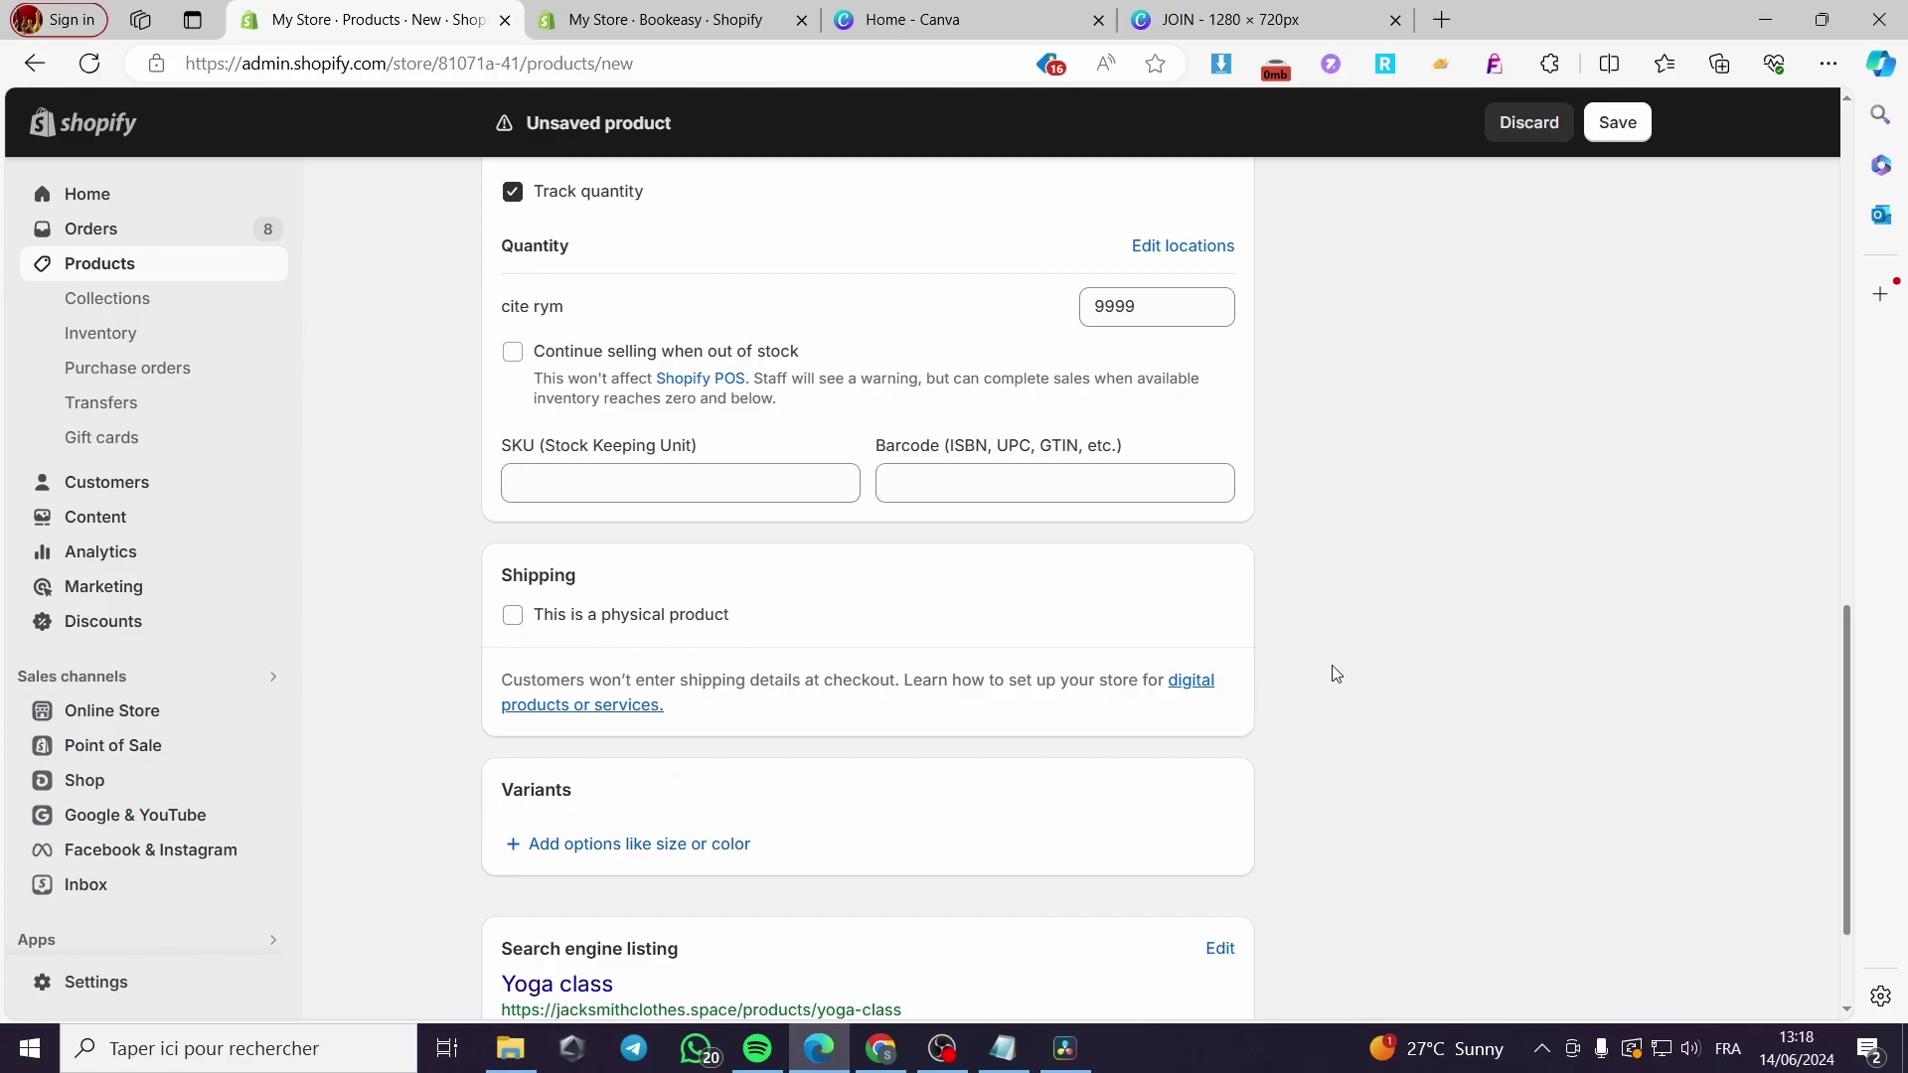
{"action": "scroll", "coordinate": [1020, 609], "scroll_direction": "up", "scroll_amount": 10}
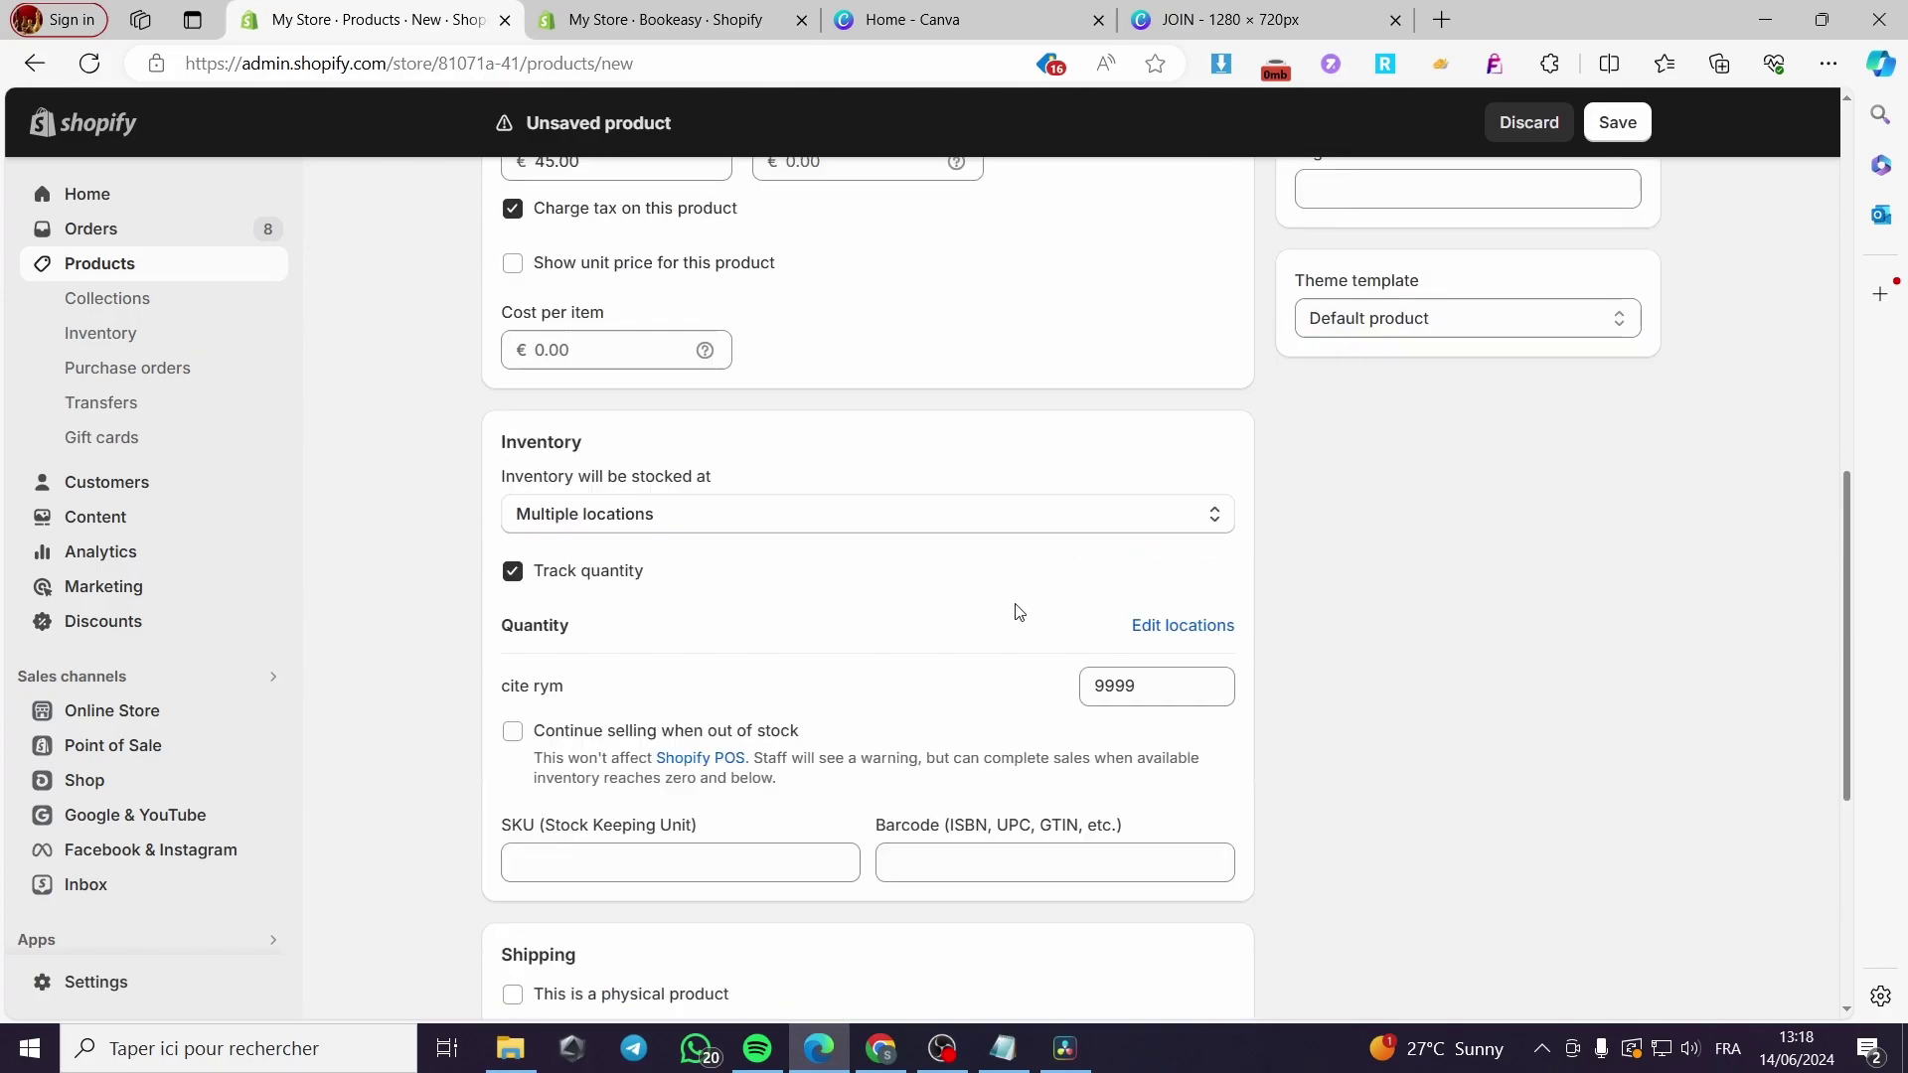
{"action": "scroll", "coordinate": [1230, 693], "scroll_direction": "up", "scroll_amount": 2}
{"action": "key", "text": "ctrl+s"}
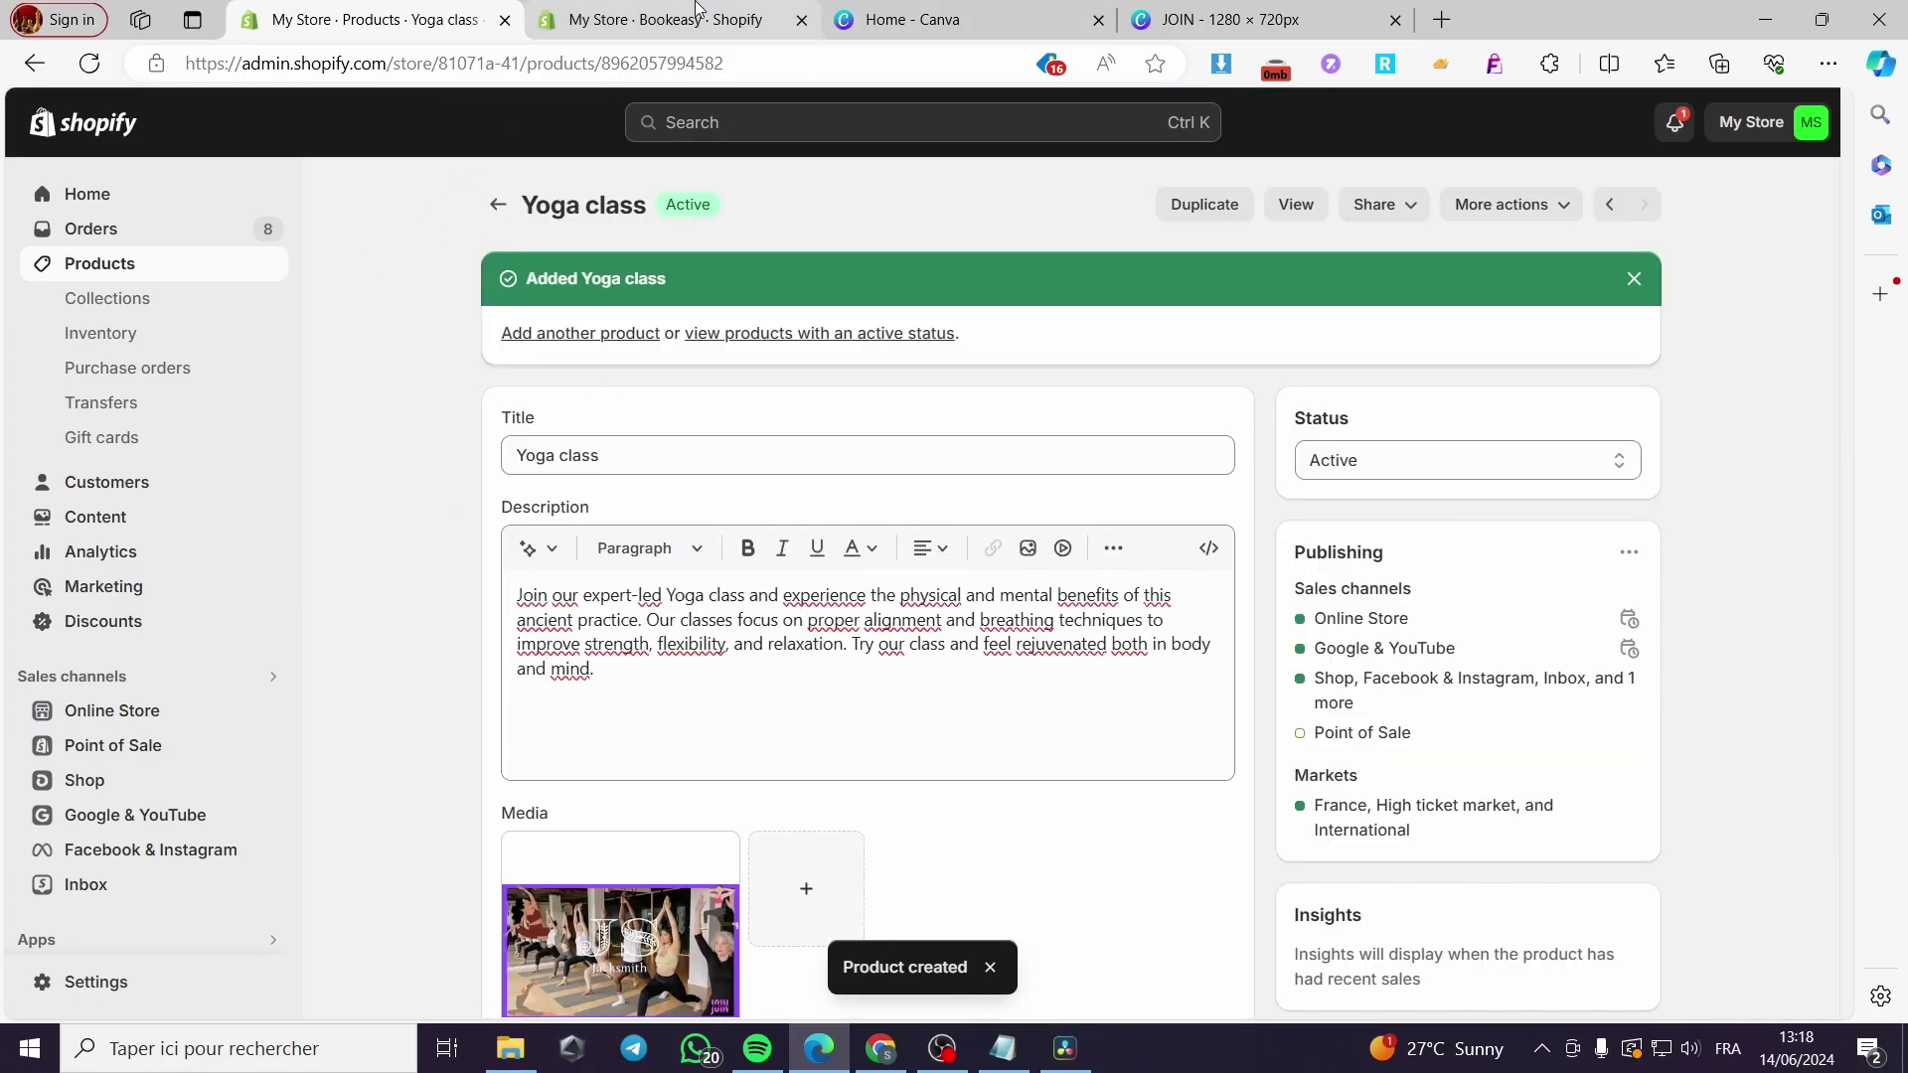
Step: In Bookeasy, pick the Yoga class product from the product list and link it to the appointment
{"action": "left_click", "coordinate": [696, 14]}
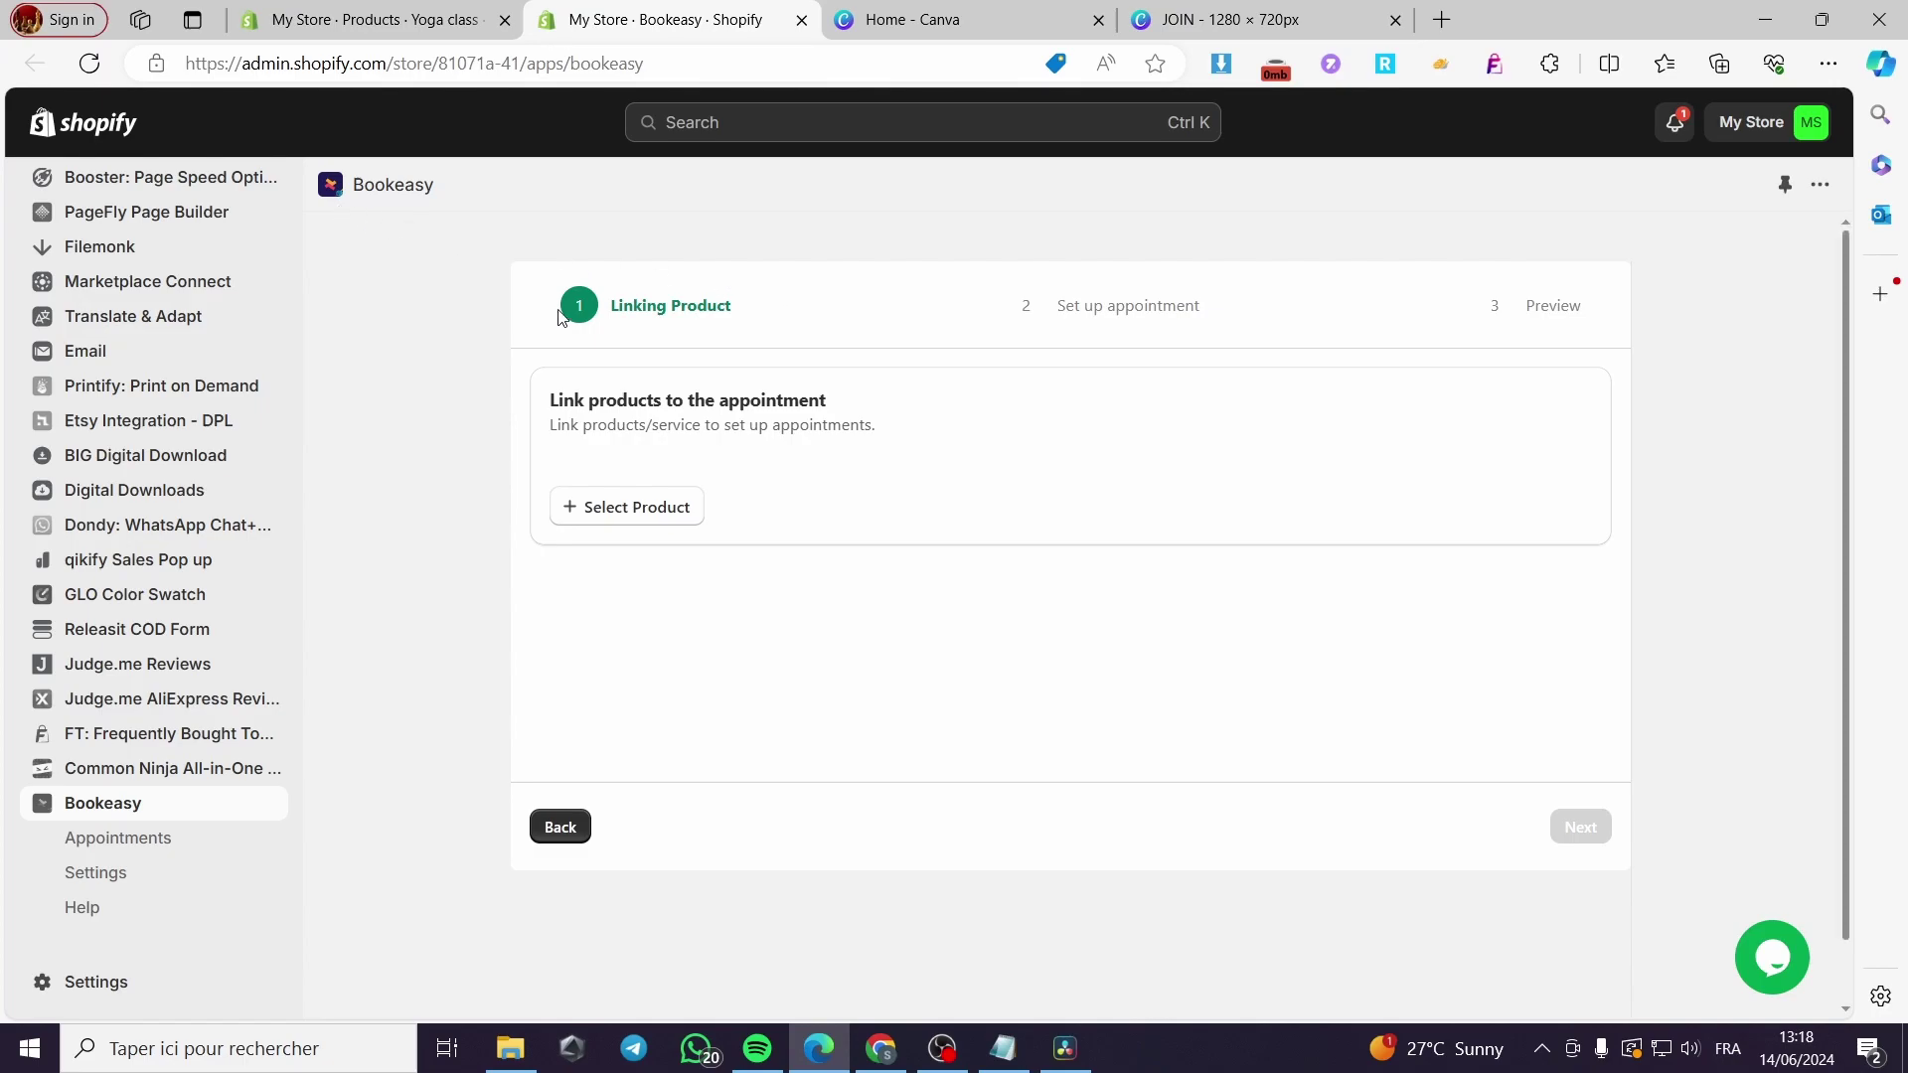
{"action": "scroll", "coordinate": [124, 785], "scroll_direction": "up", "scroll_amount": 7}
{"action": "scroll", "coordinate": [112, 693], "scroll_direction": "down", "scroll_amount": 8}
{"action": "left_click", "coordinate": [631, 509]}
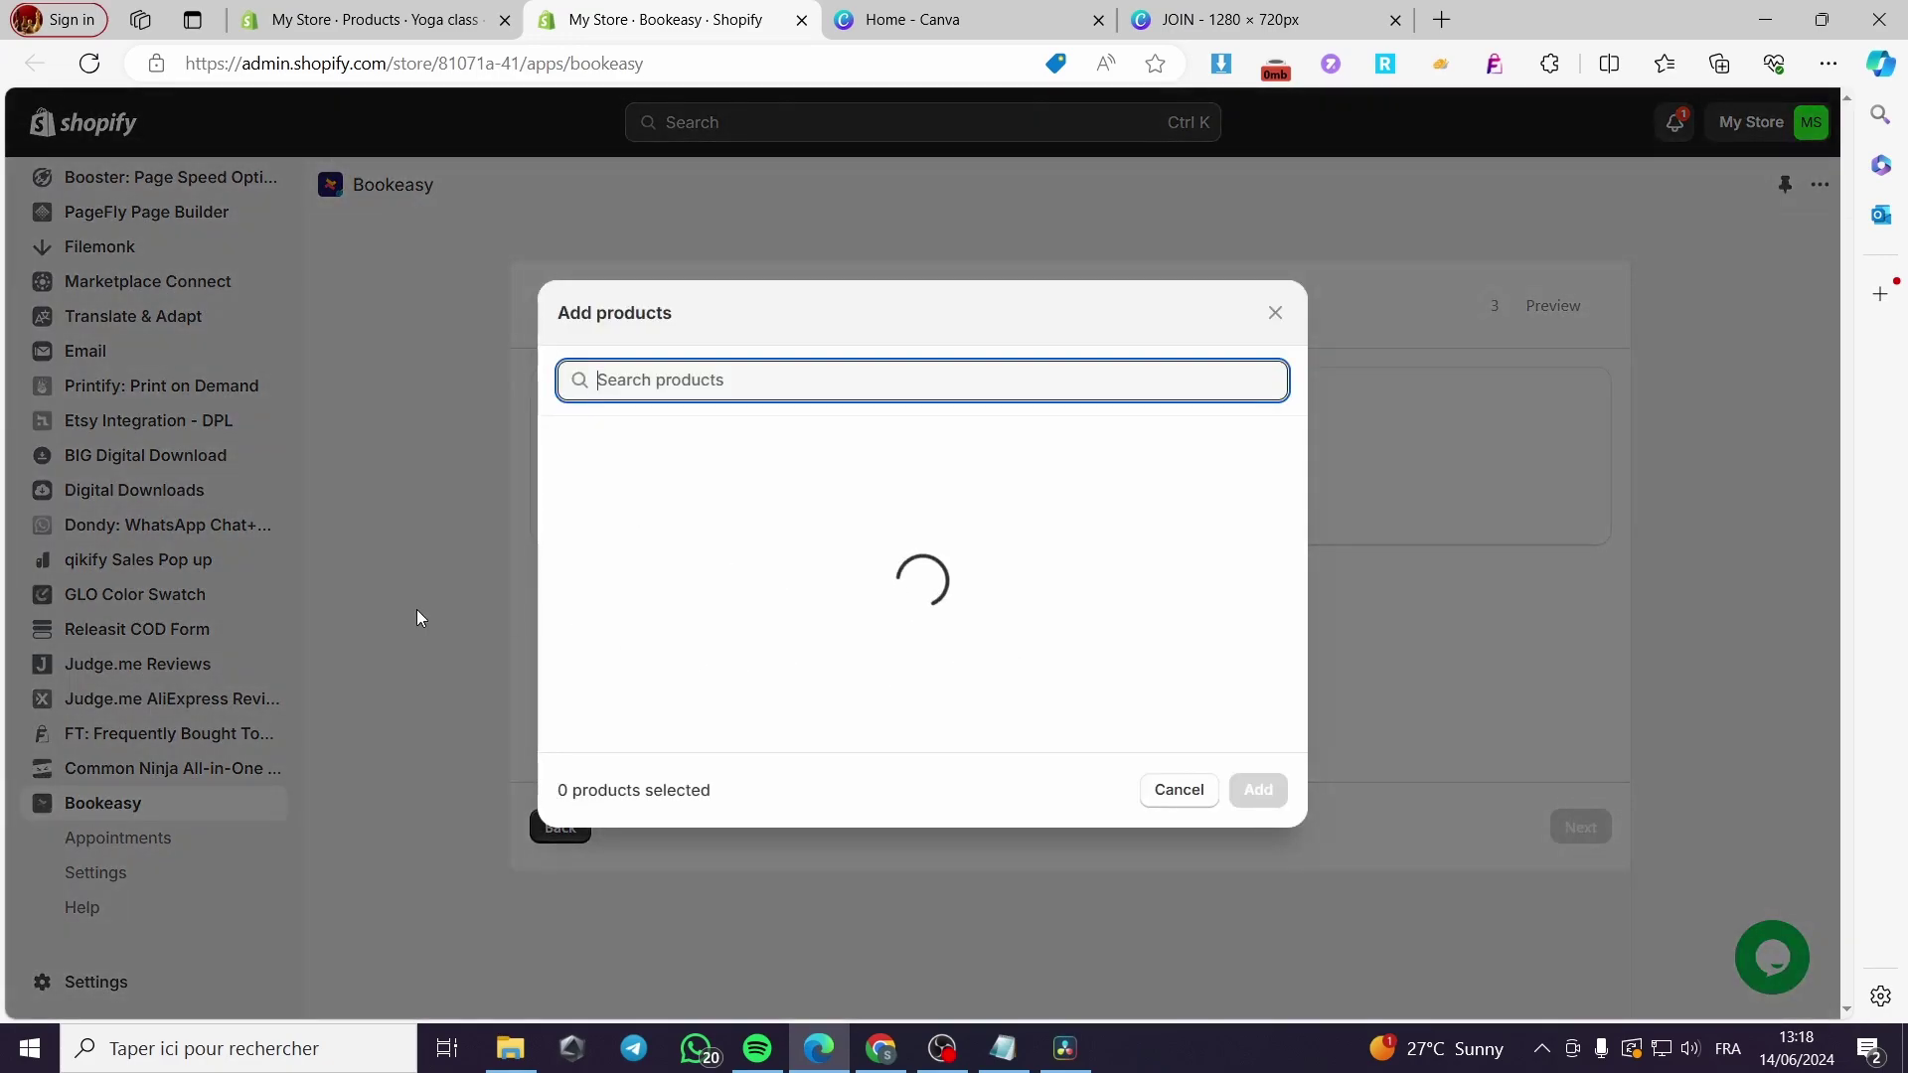
{"action": "scroll", "coordinate": [831, 503], "scroll_direction": "down", "scroll_amount": 2}
{"action": "scroll", "coordinate": [835, 504], "scroll_direction": "down", "scroll_amount": 6}
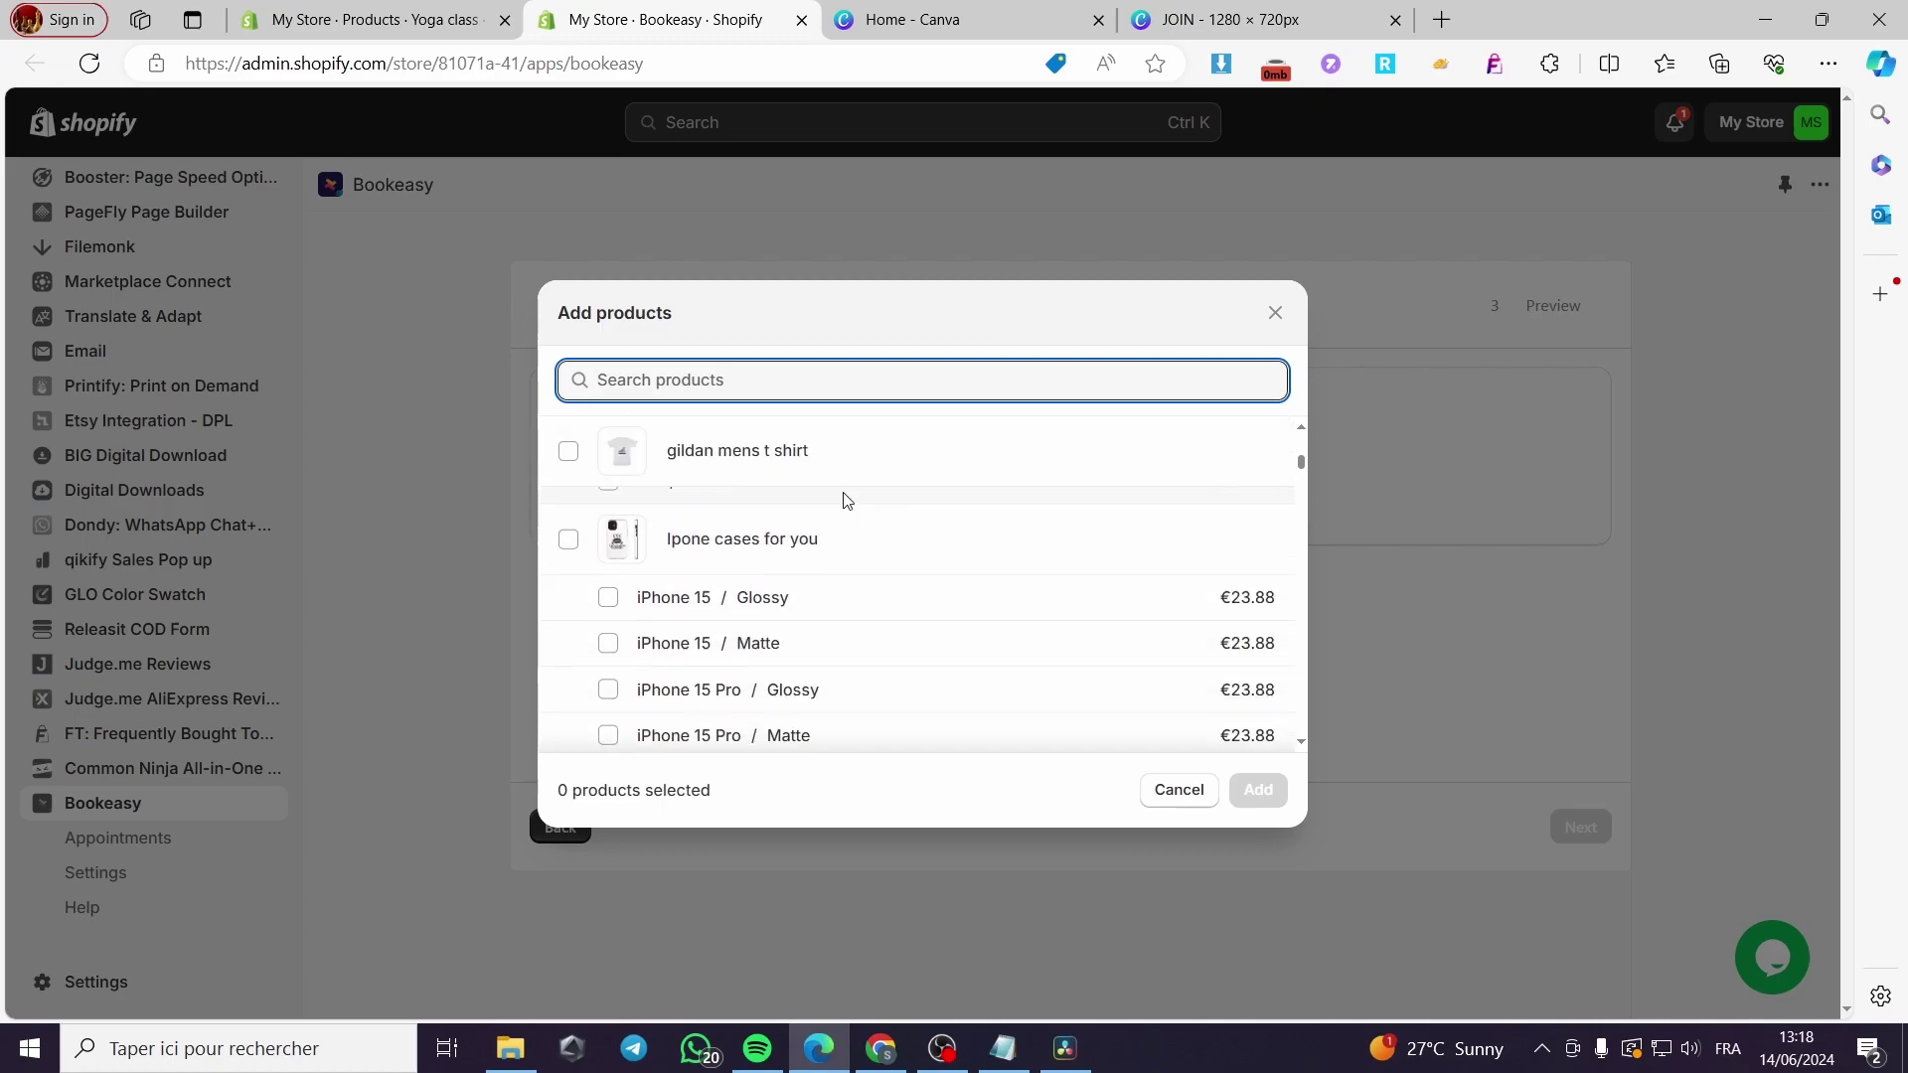
{"action": "left_click_drag", "start_coordinate": [1301, 467], "coordinate": [1318, 738]}
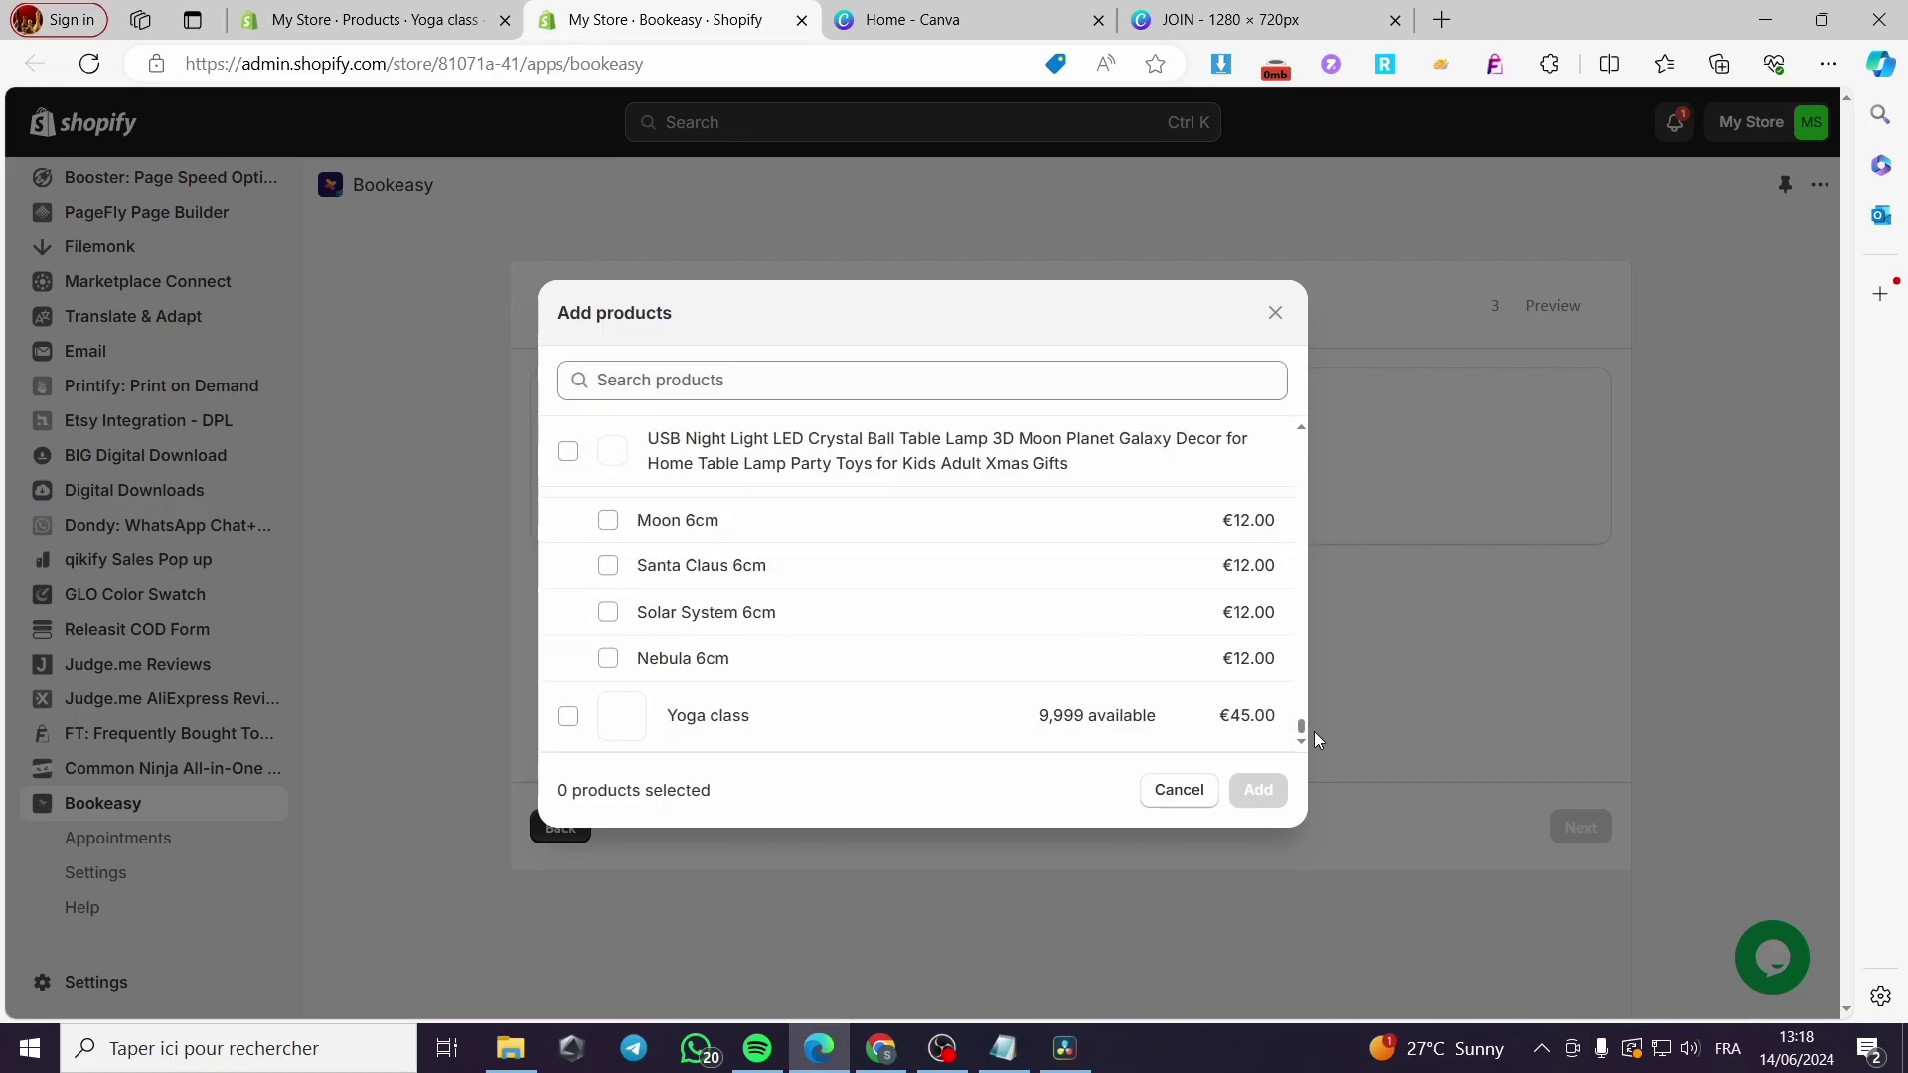
{"action": "left_click", "coordinate": [569, 717]}
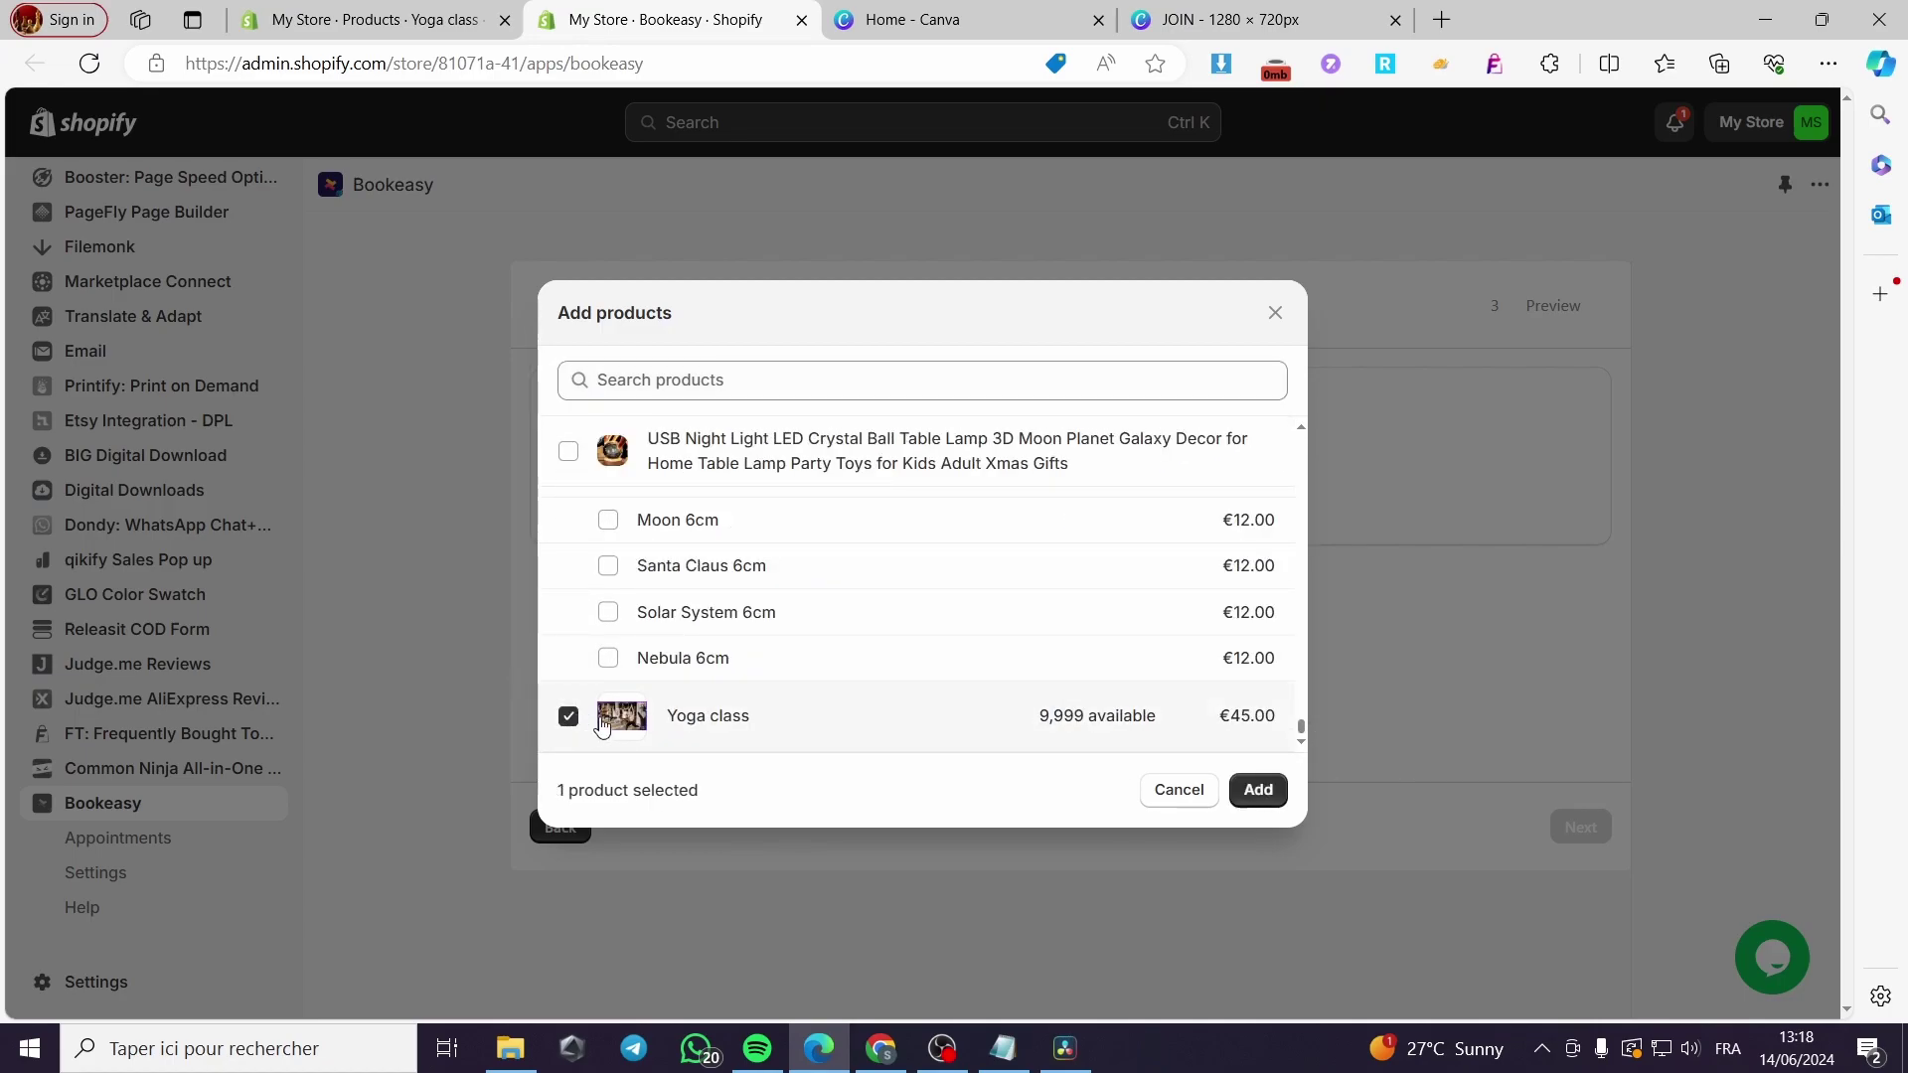
{"action": "left_click", "coordinate": [1258, 790]}
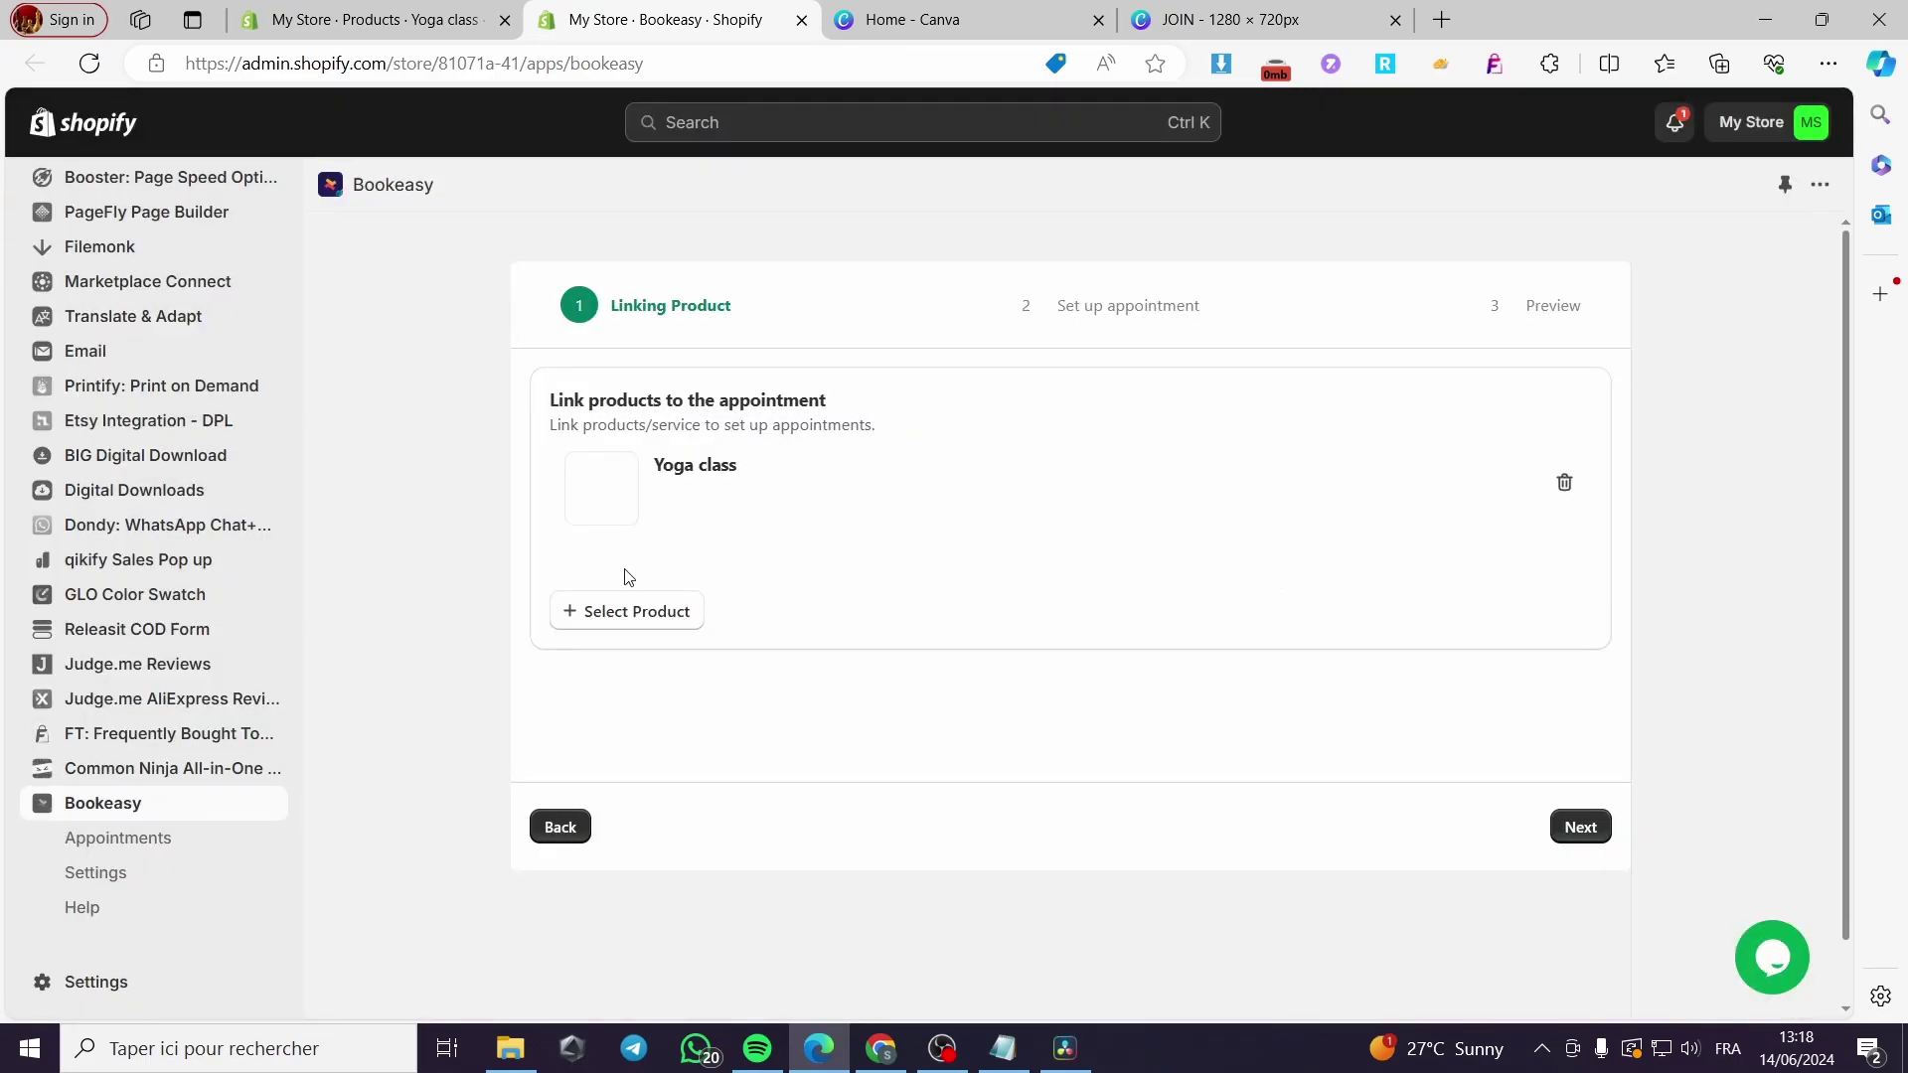
Step: Start naming the appointment 'Yo…' and set the booking lead time to 7 days
{"action": "left_click", "coordinate": [1579, 826]}
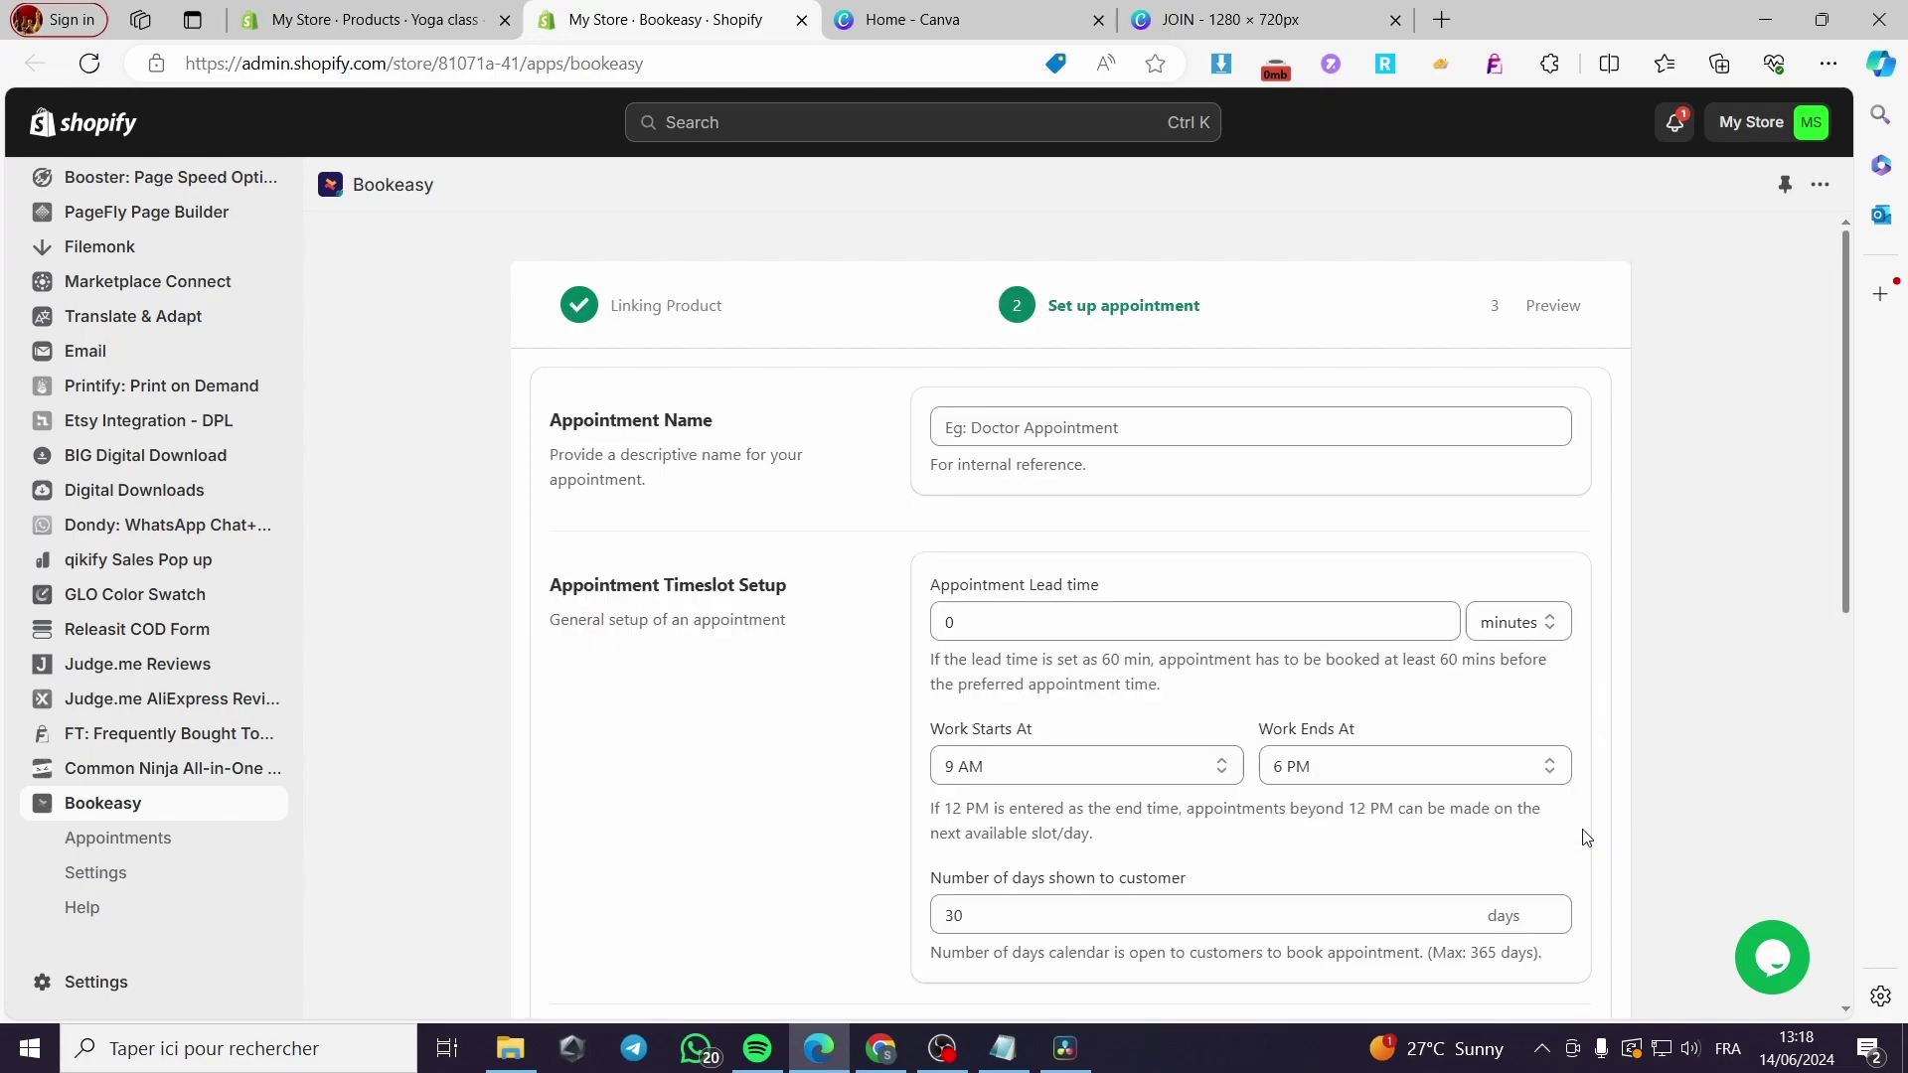
{"action": "left_click", "coordinate": [1049, 426]}
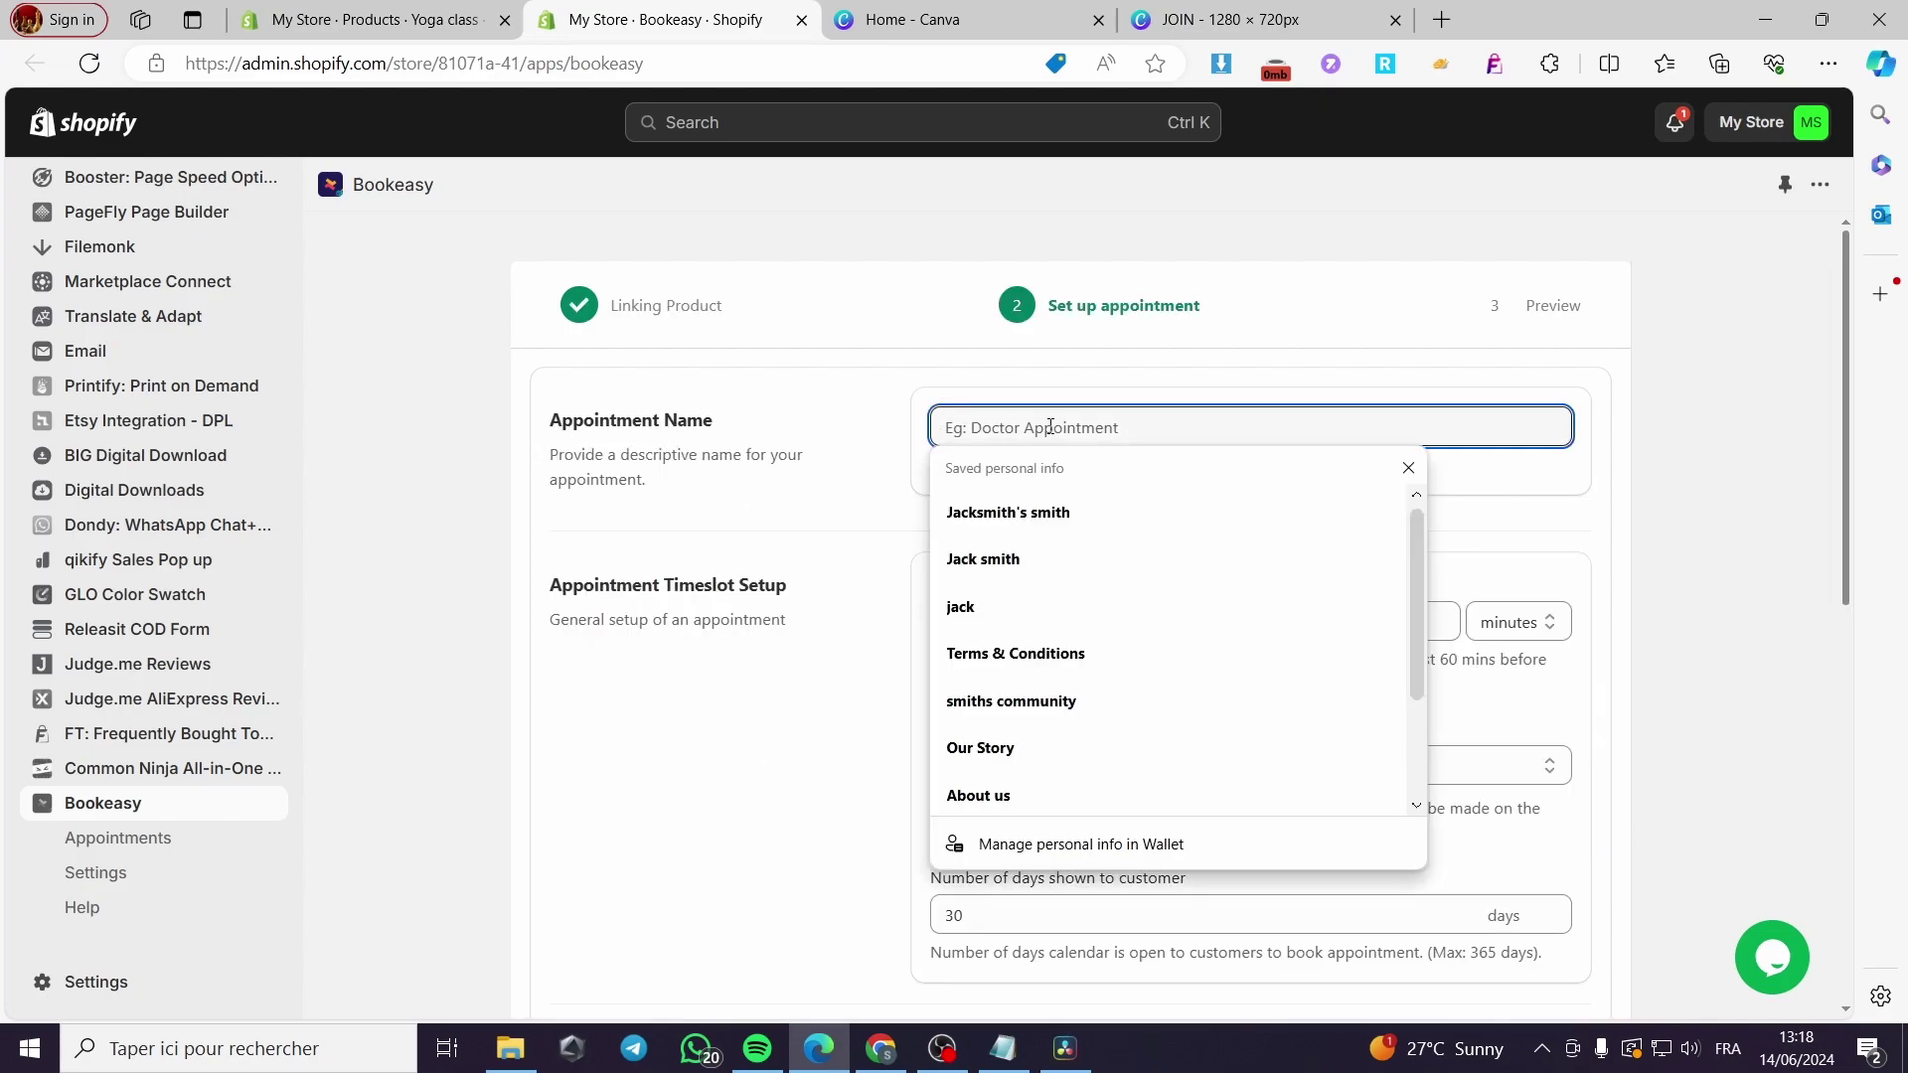
{"action": "type", "text": "Yoga reservation"}
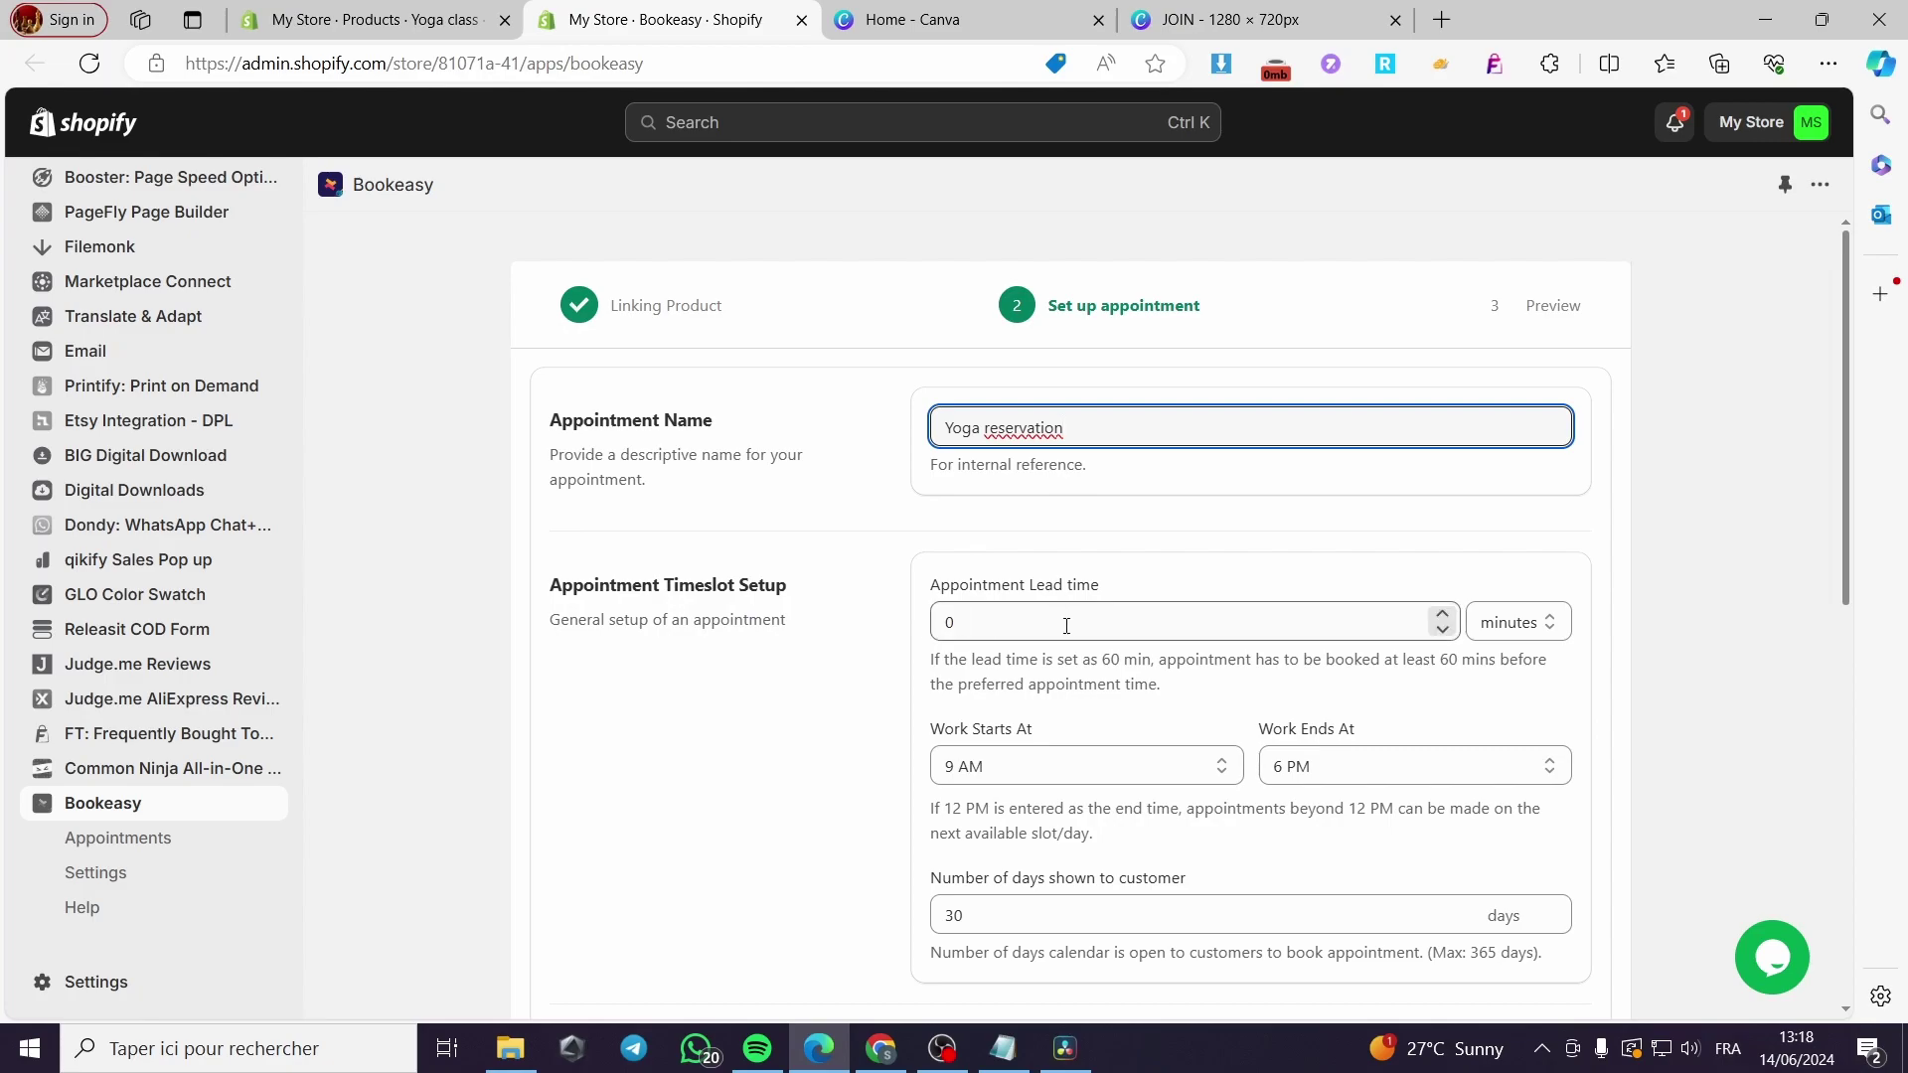
{"action": "left_click", "coordinate": [1520, 627]}
{"action": "left_click", "coordinate": [1522, 632]}
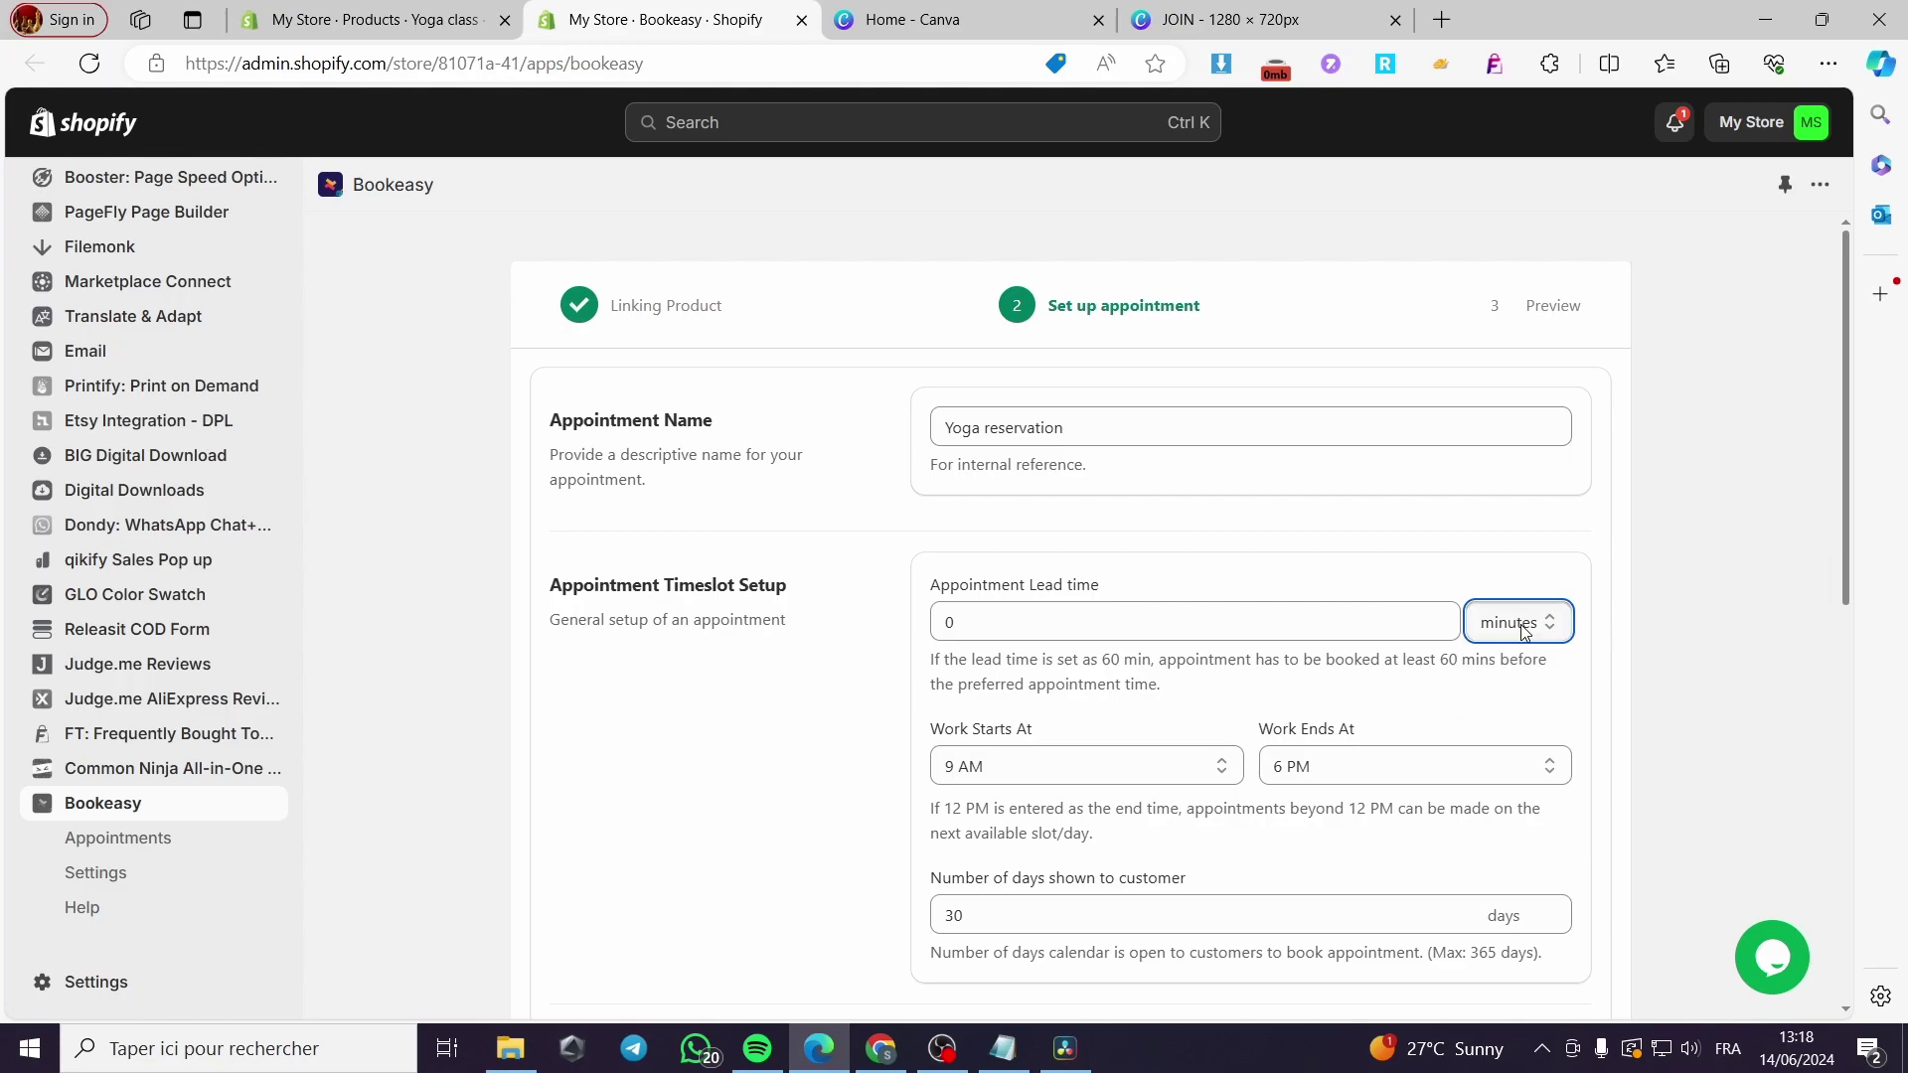
{"action": "left_click", "coordinate": [1550, 623]}
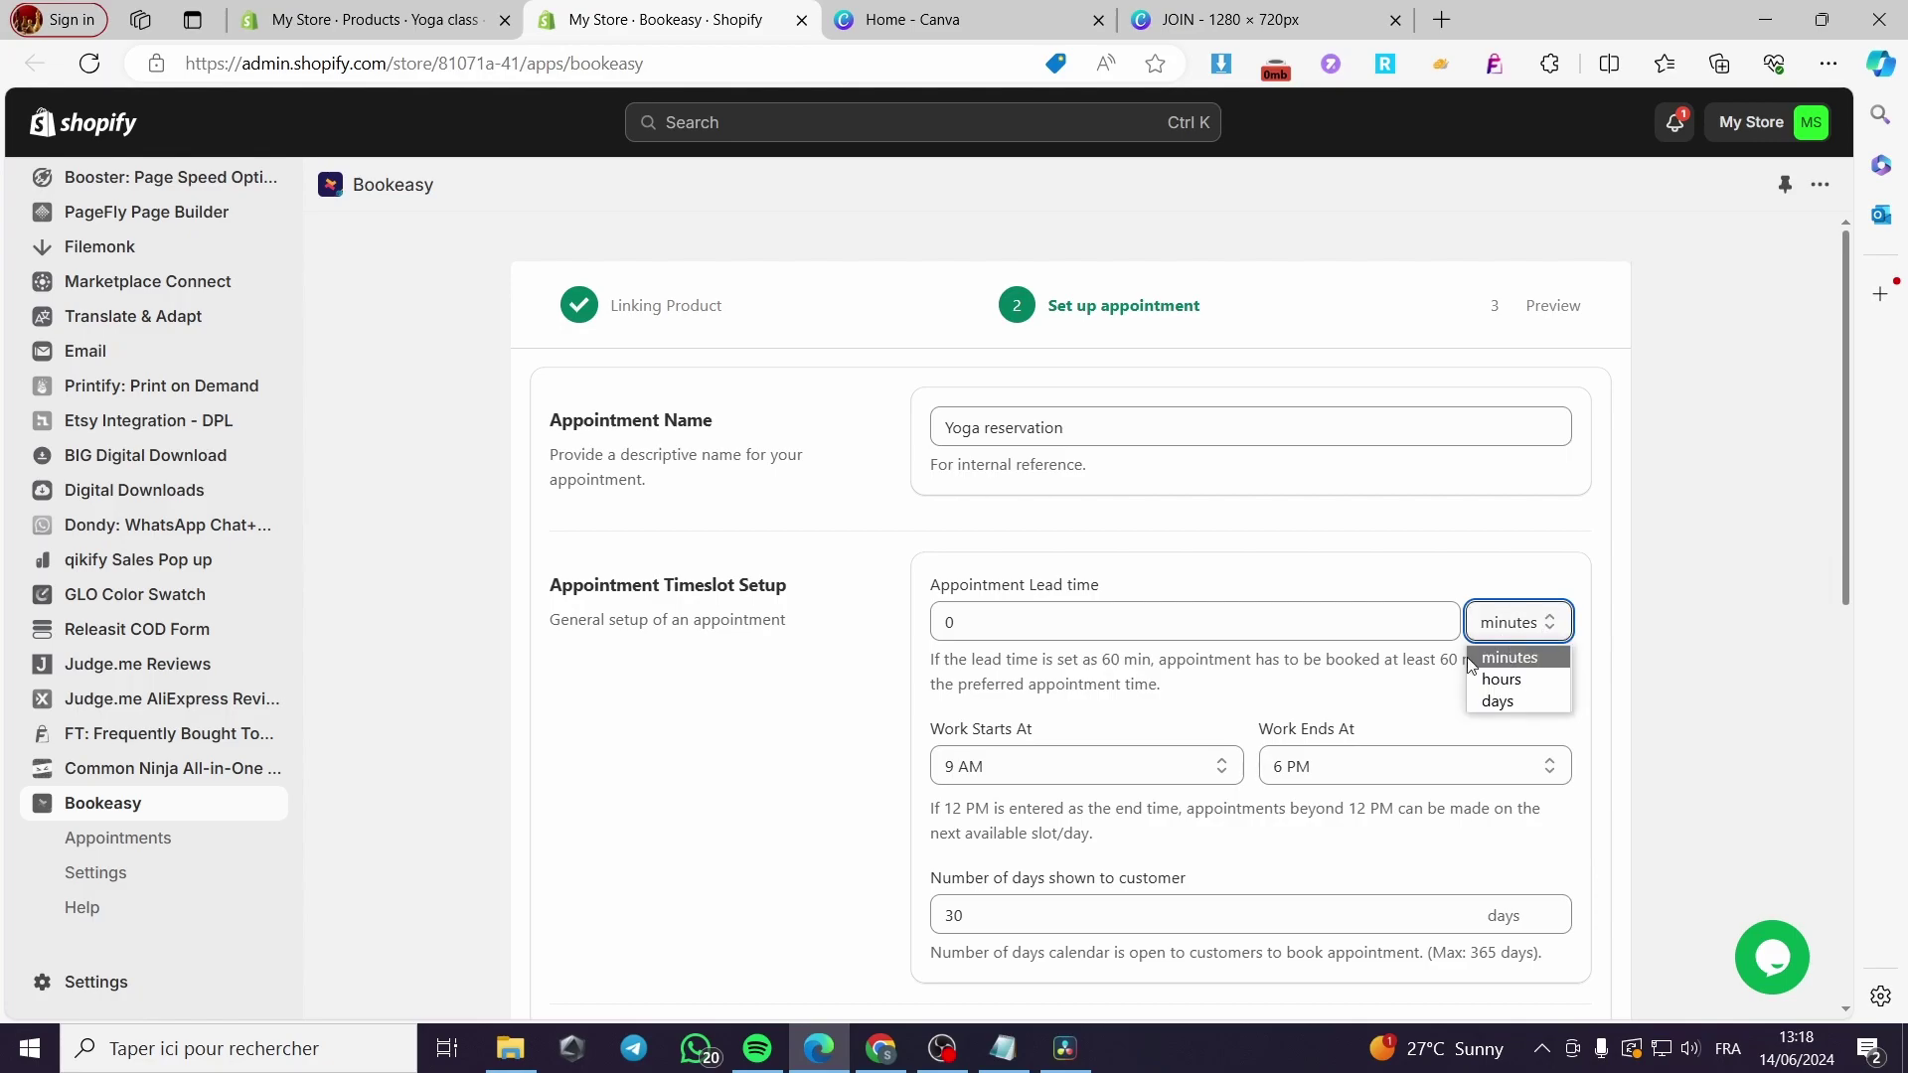
{"action": "left_click", "coordinate": [1075, 620]}
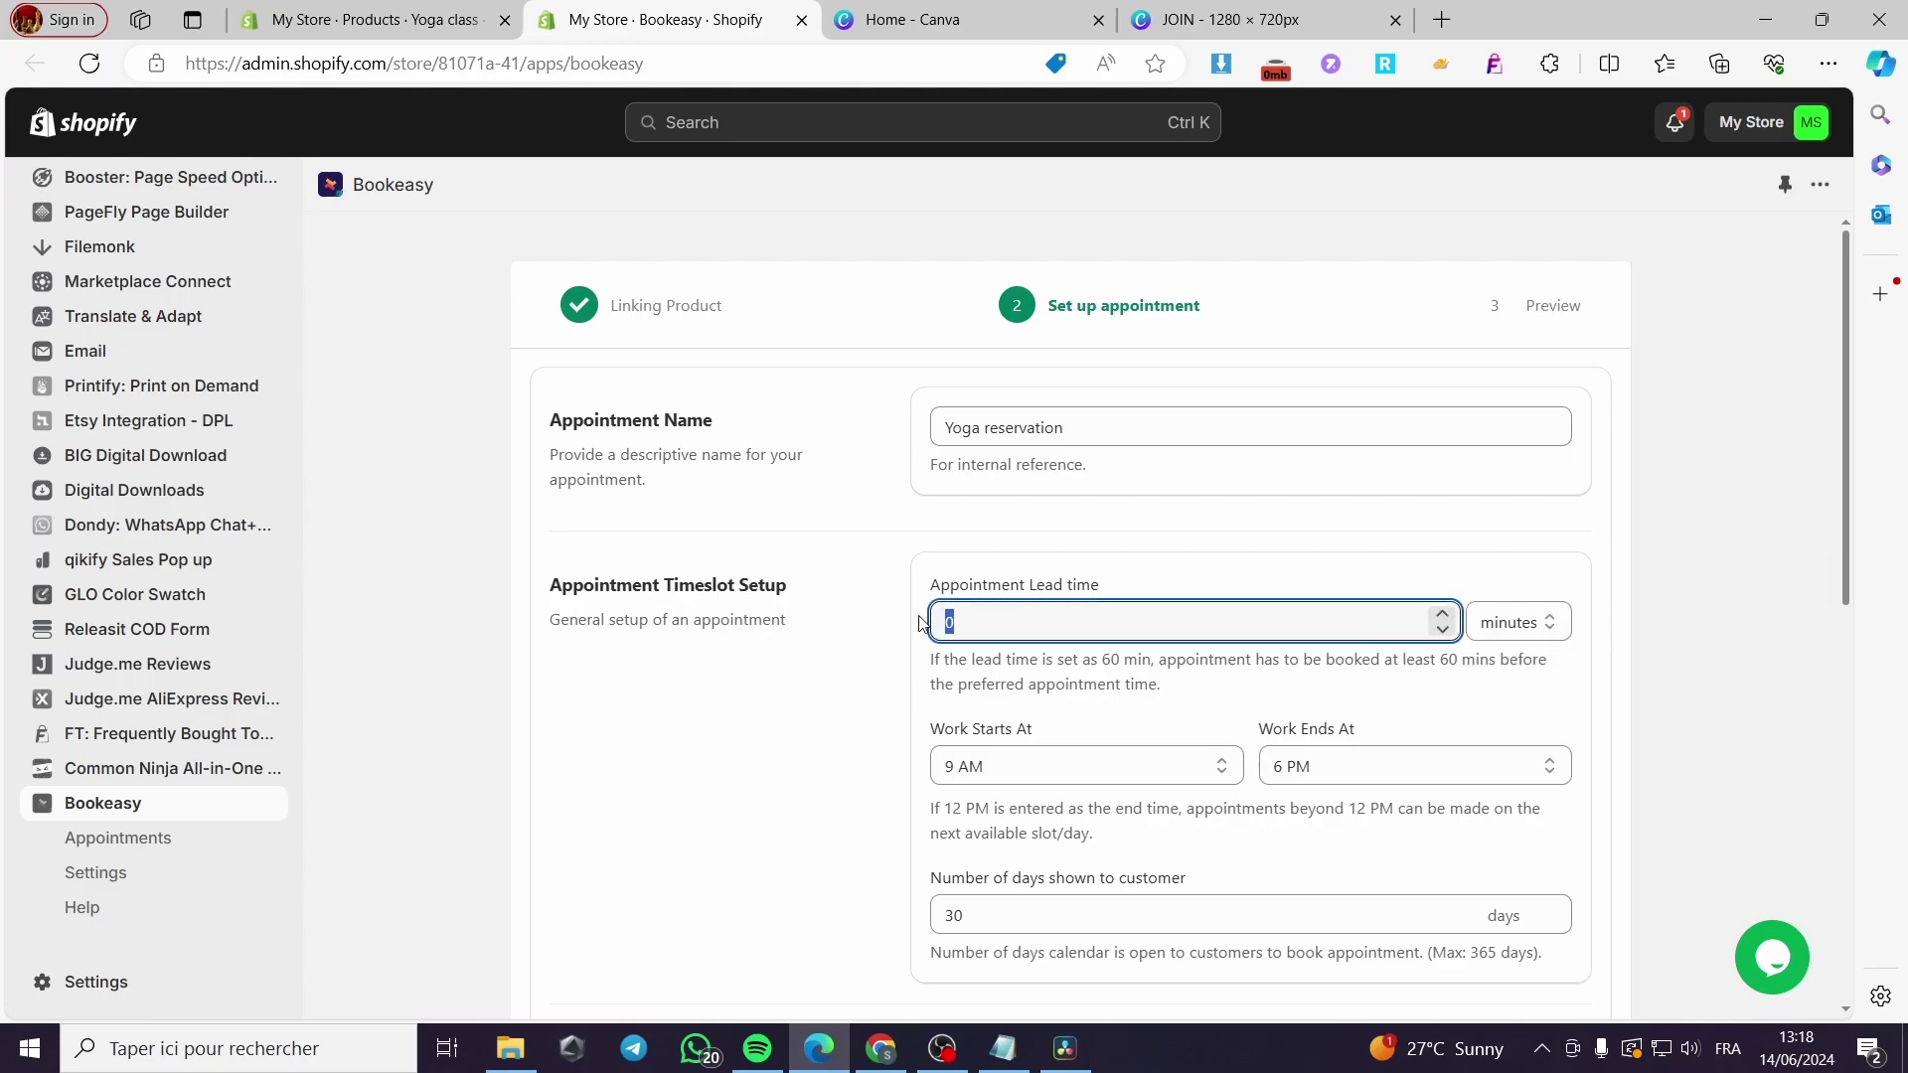
{"action": "left_click", "coordinate": [1521, 623]}
{"action": "left_click", "coordinate": [1537, 694]}
{"action": "left_click", "coordinate": [1172, 633]}
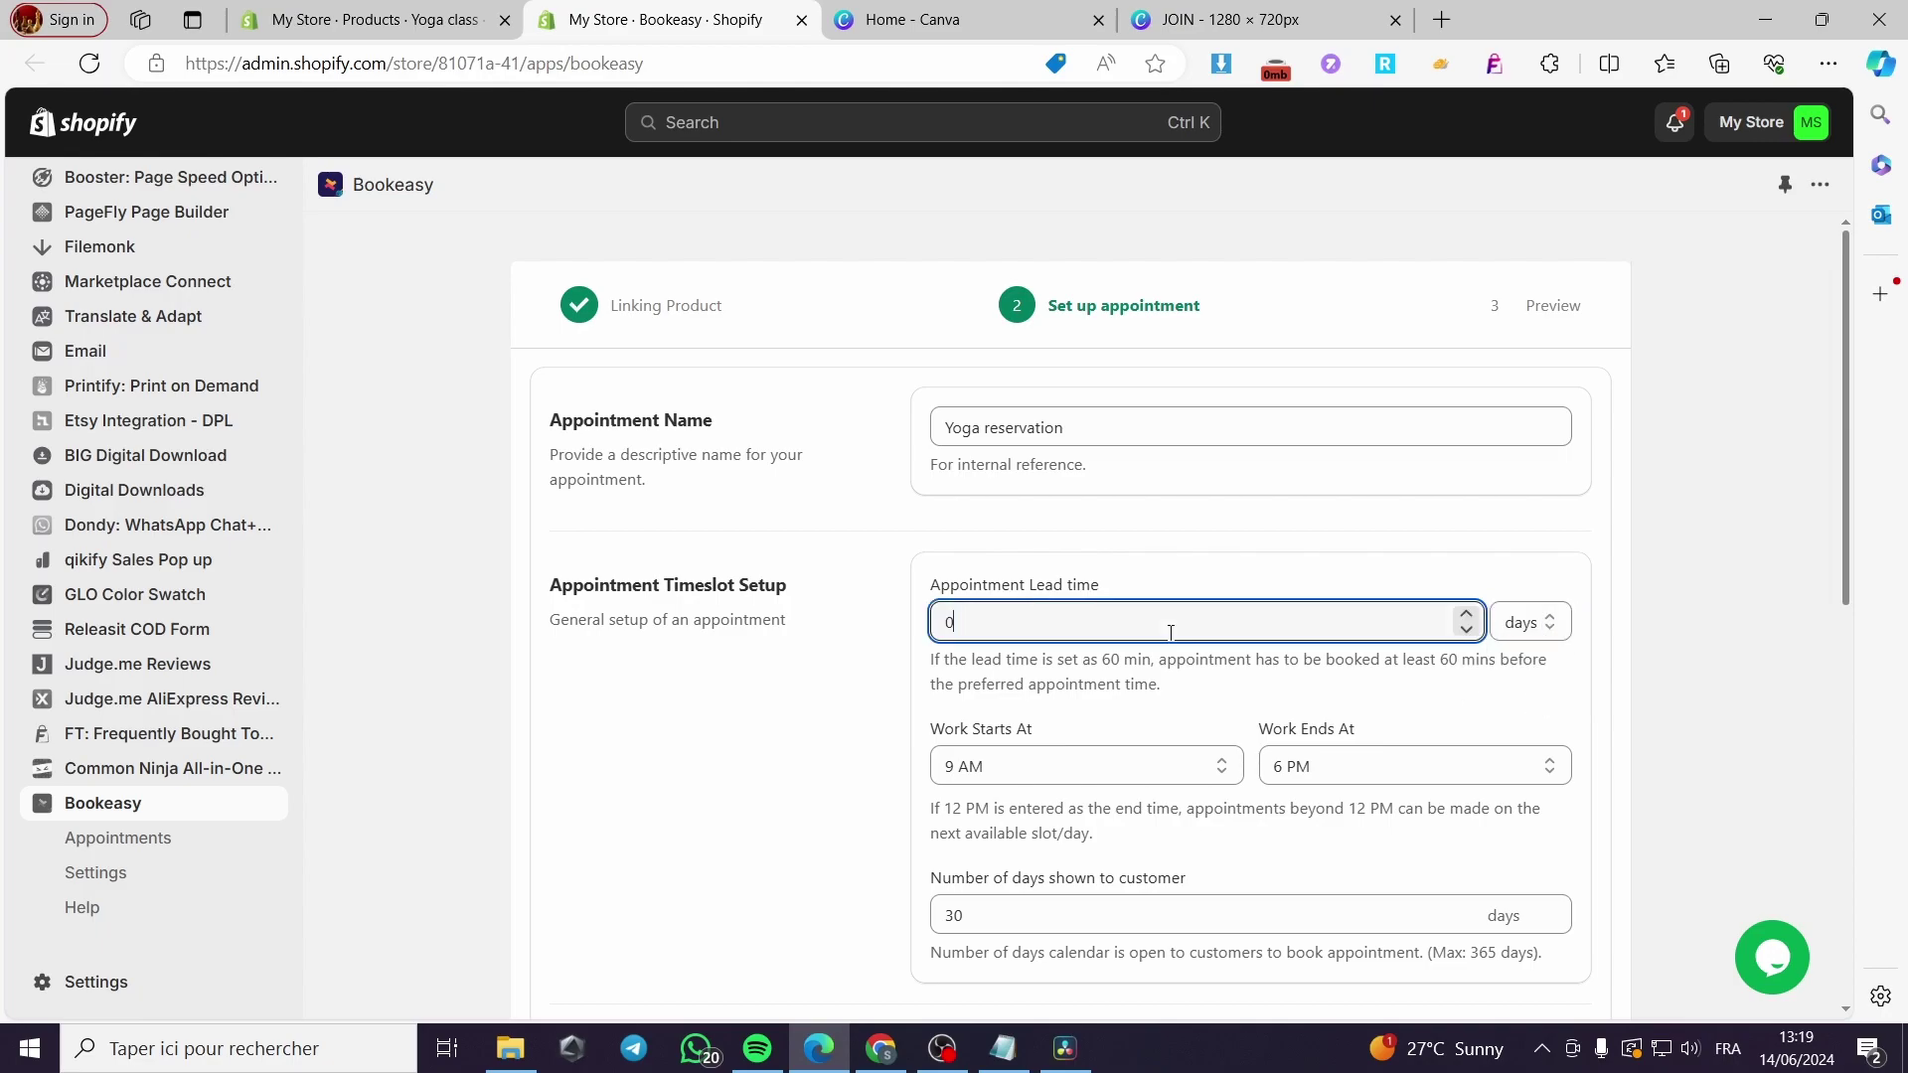
{"action": "left_click_drag", "start_coordinate": [1001, 624], "coordinate": [887, 626]}
{"action": "left_click", "coordinate": [850, 688]}
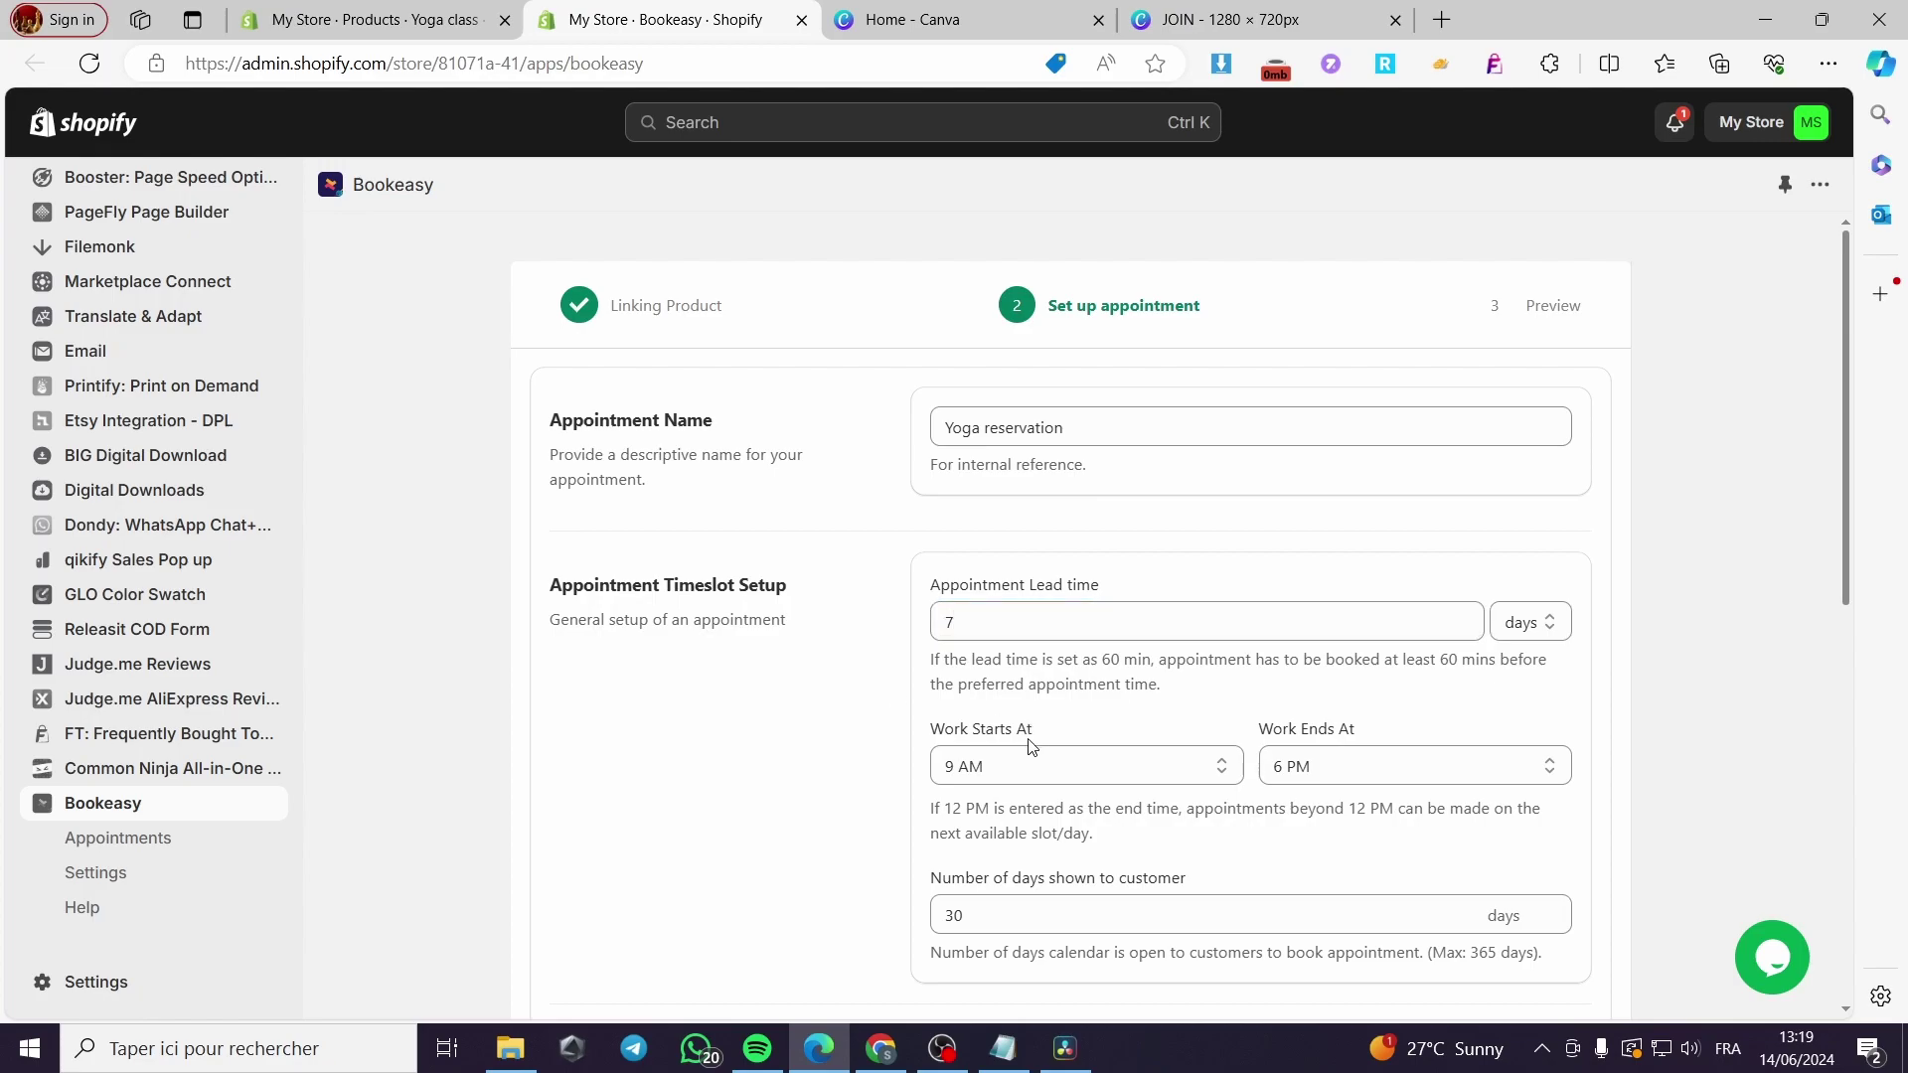
Step: Set the working day to end at 12 PM, giving 9 AM–12 PM work hours
{"action": "left_click", "coordinate": [1318, 777]}
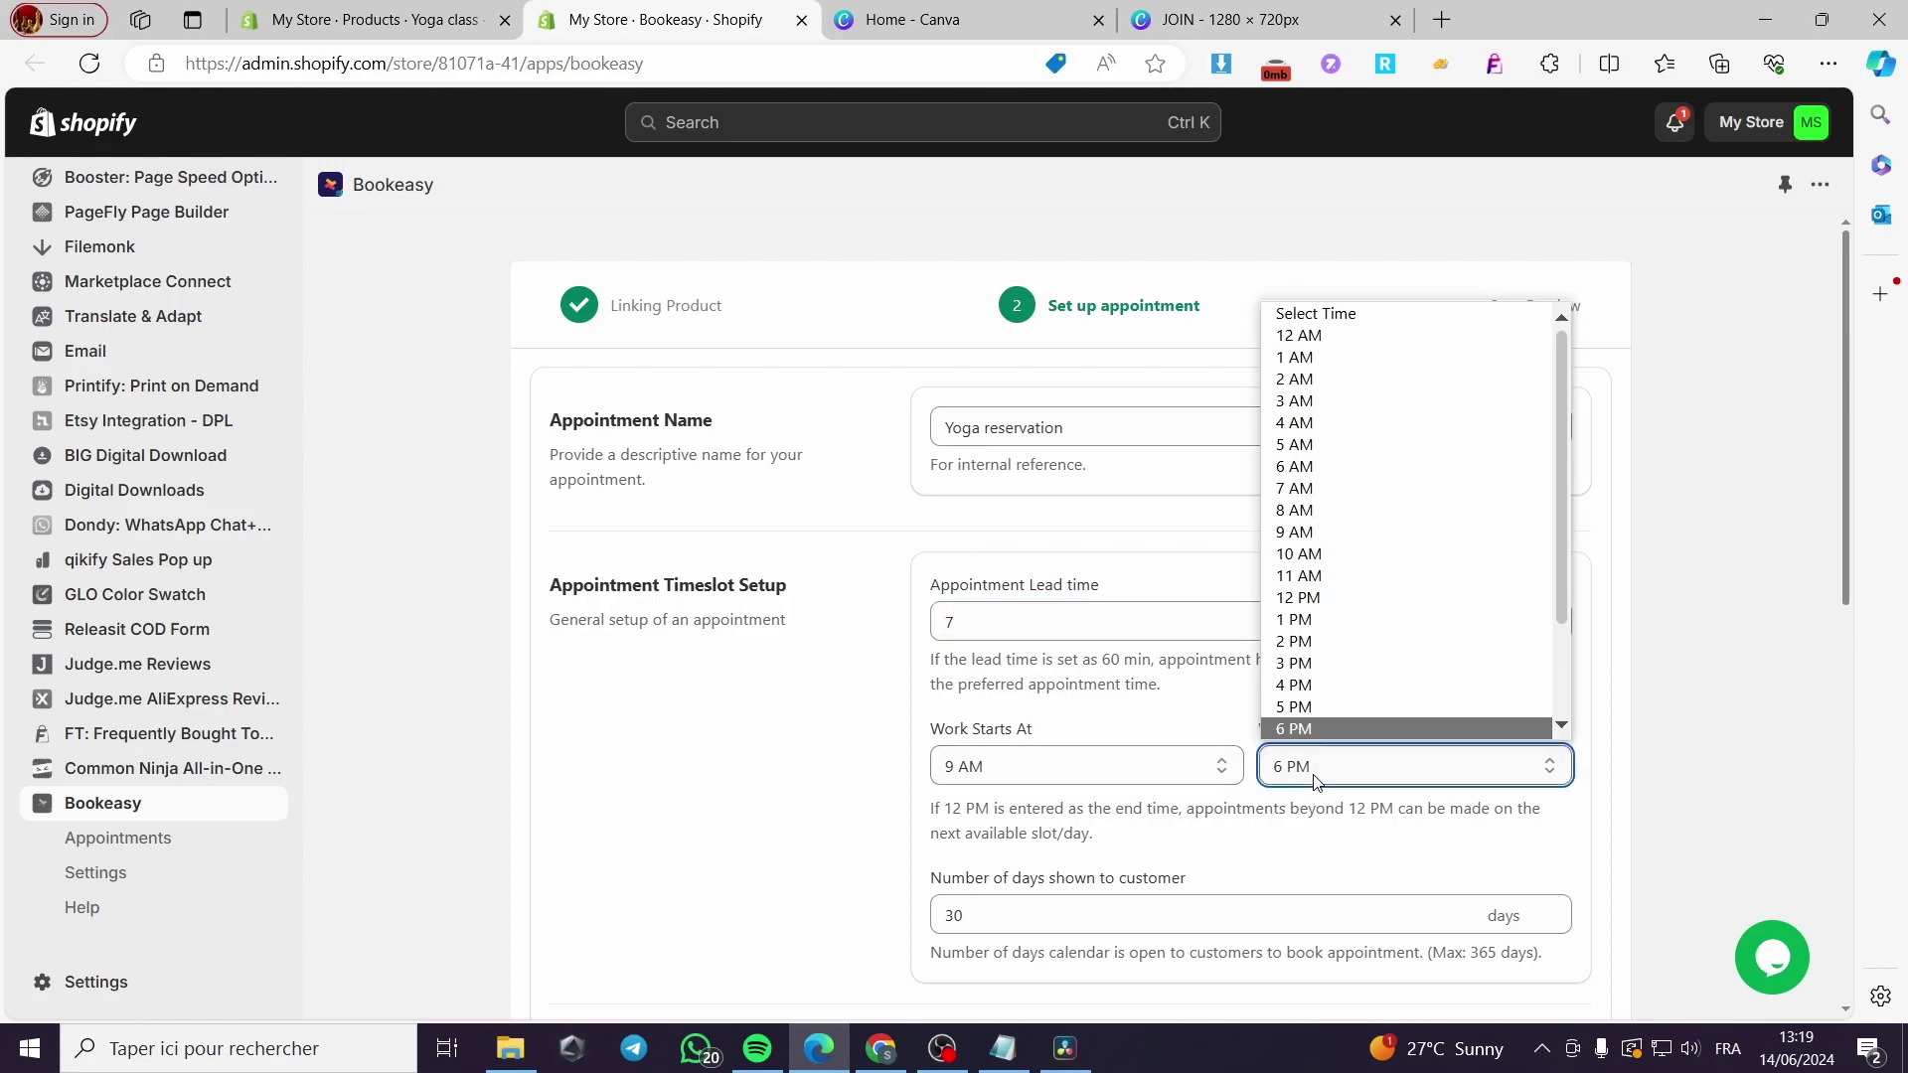
{"action": "left_click", "coordinate": [1416, 599]}
{"action": "left_click", "coordinate": [1749, 790]}
{"action": "scroll", "coordinate": [1013, 653], "scroll_direction": "down", "scroll_amount": 3}
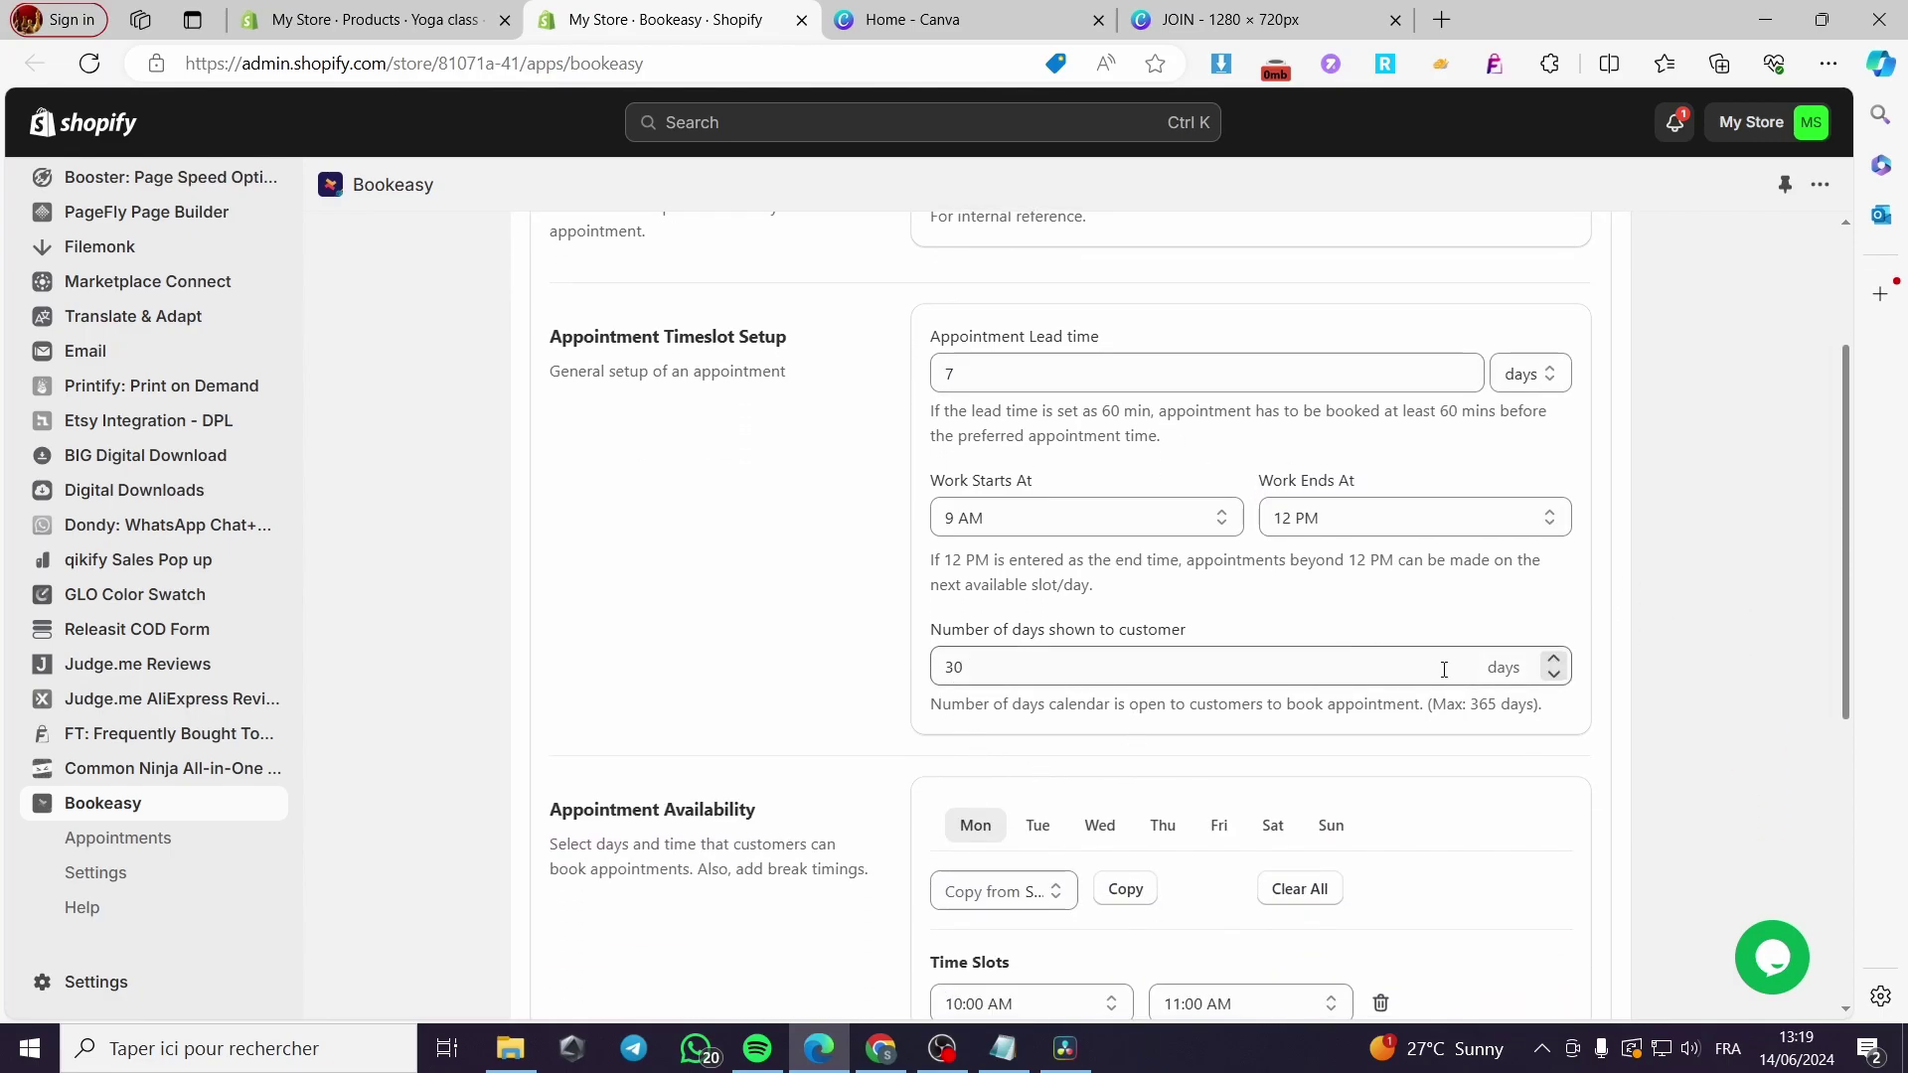
{"action": "scroll", "coordinate": [762, 792], "scroll_direction": "down", "scroll_amount": 3}
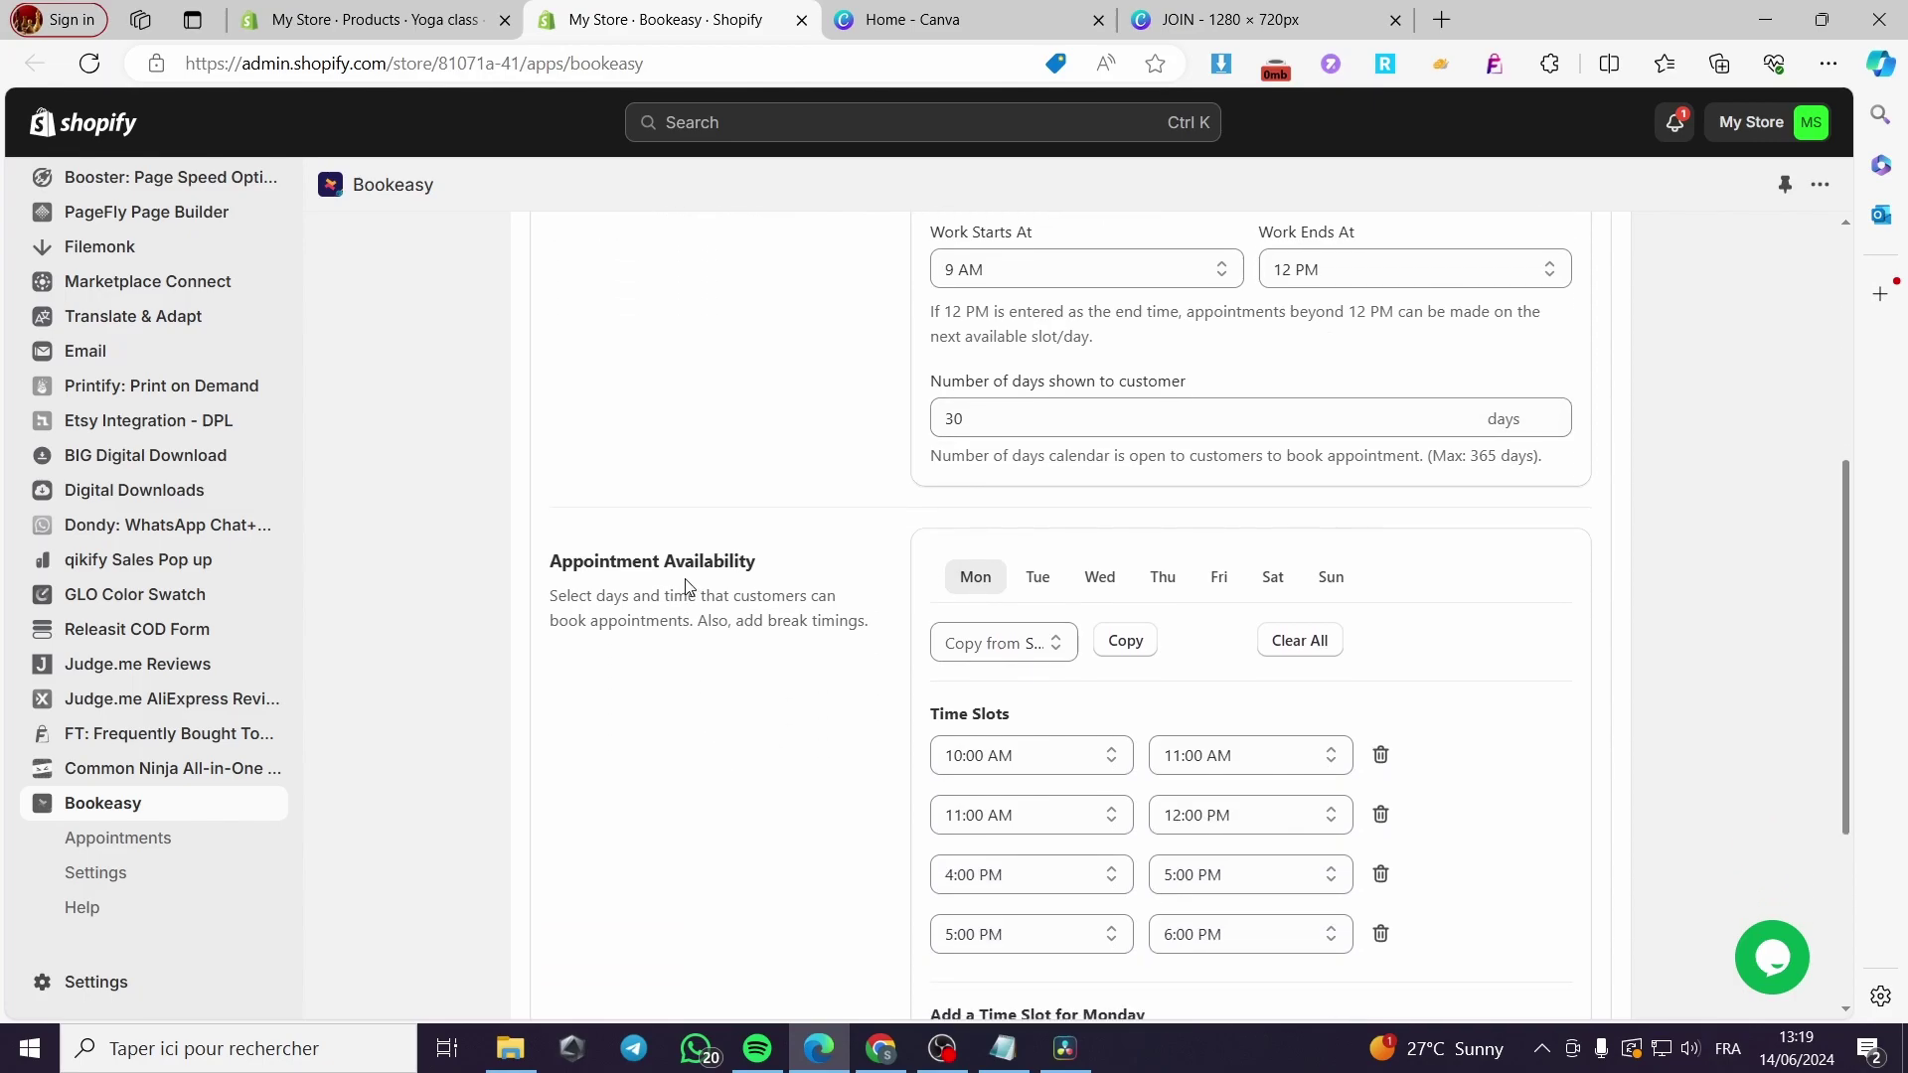
{"action": "scroll", "coordinate": [741, 579], "scroll_direction": "down", "scroll_amount": 1}
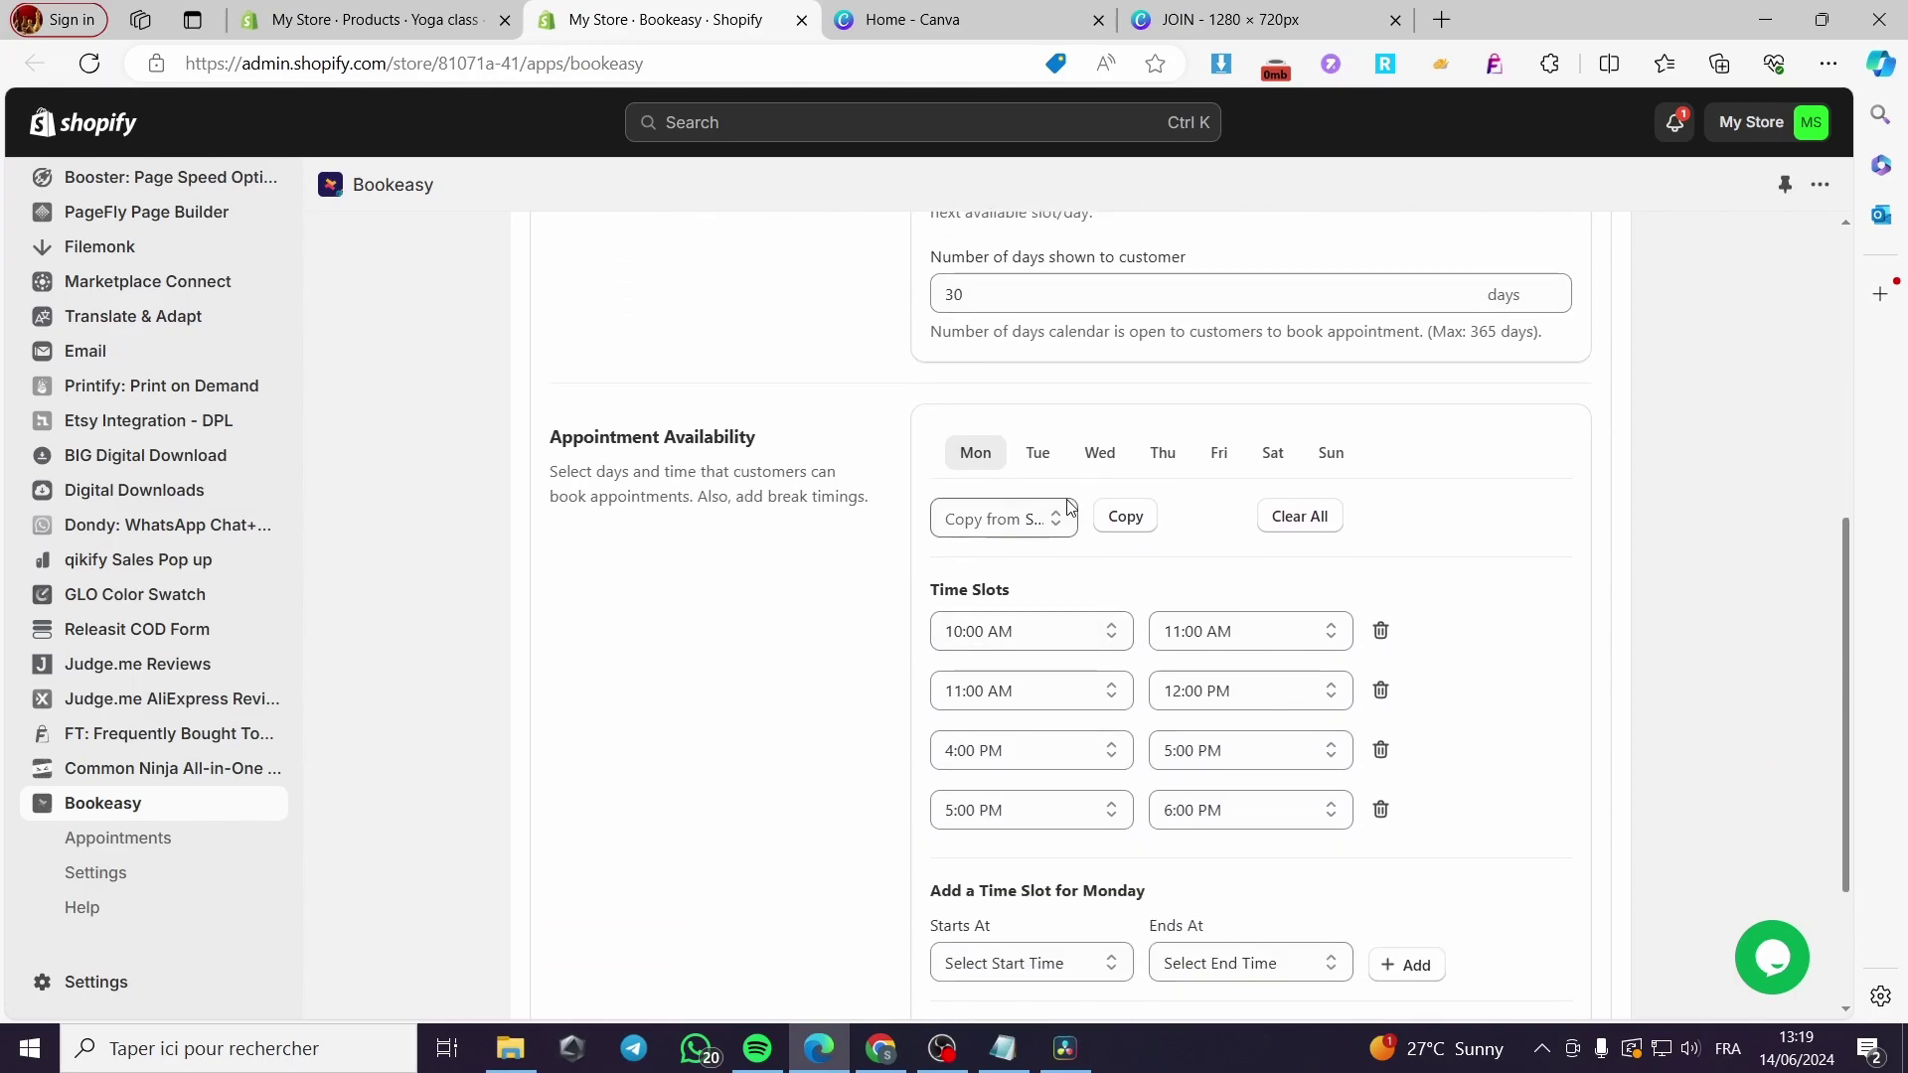
Step: Check the Monday, Tuesday, Wednesday and Sunday availability
{"action": "left_click", "coordinate": [1038, 453]}
{"action": "left_click", "coordinate": [974, 453]}
{"action": "left_click", "coordinate": [1099, 453]}
{"action": "left_click", "coordinate": [1331, 453]}
{"action": "left_click", "coordinate": [973, 452]}
{"action": "double_click", "coordinate": [1013, 591]}
{"action": "left_click_drag", "start_coordinate": [954, 587], "coordinate": [919, 589]}
{"action": "left_click", "coordinate": [1052, 599]}
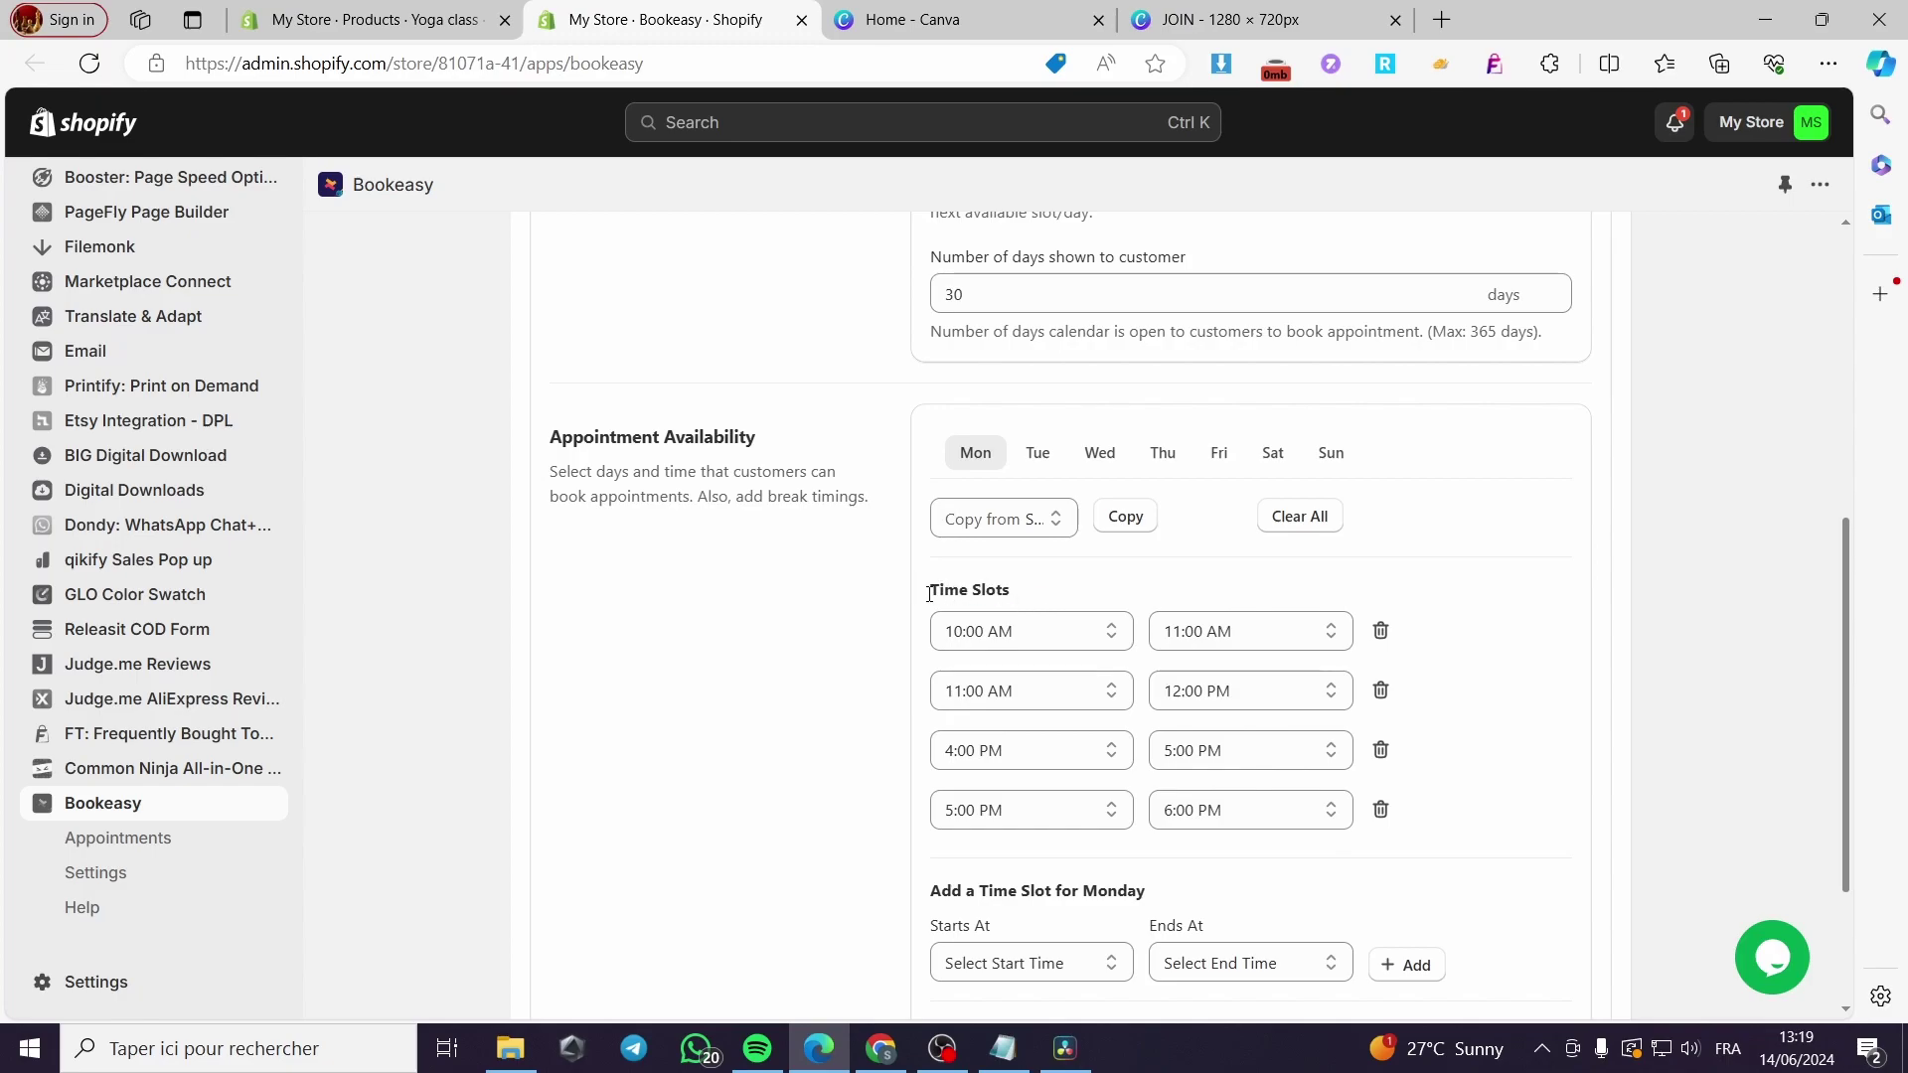
Step: Review Sunday's time slots, opening a new slot's start times but choosing none
{"action": "left_click", "coordinate": [1332, 460]}
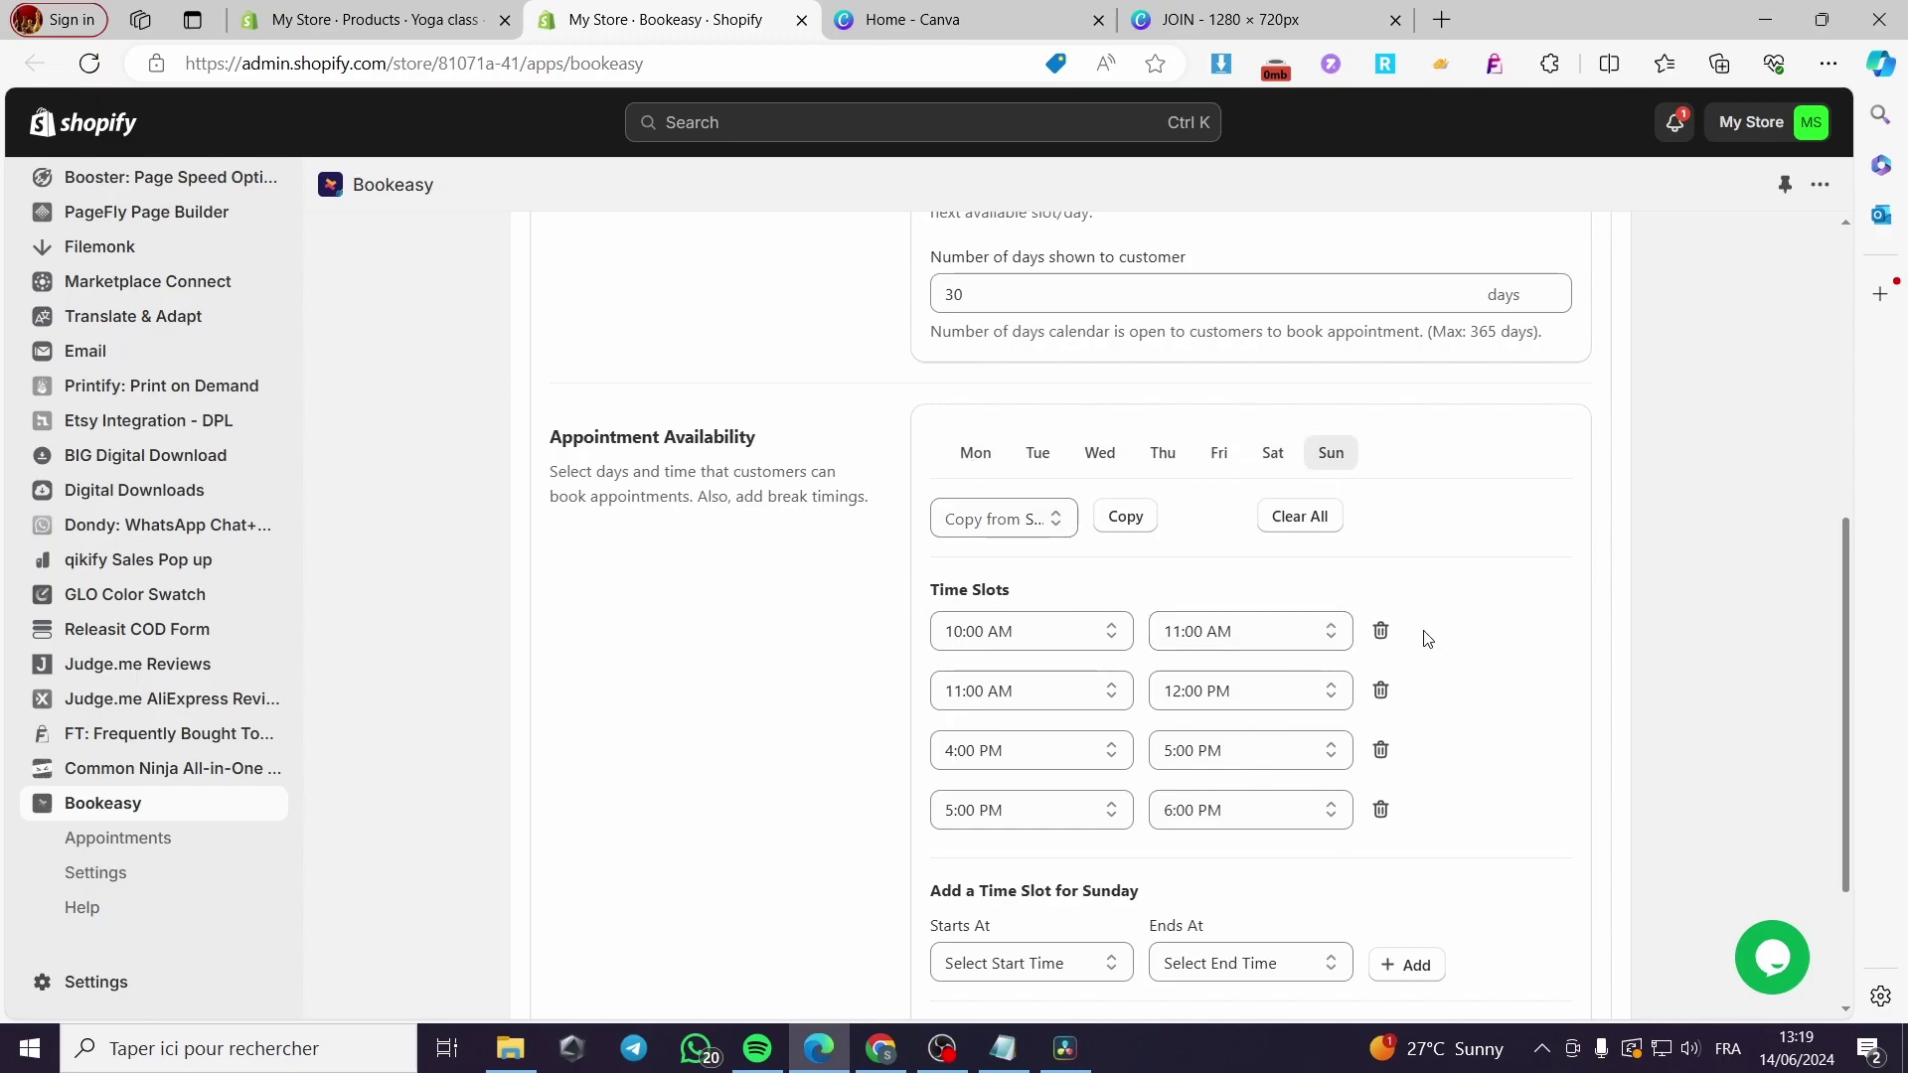
{"action": "scroll", "coordinate": [1044, 745], "scroll_direction": "down", "scroll_amount": 3}
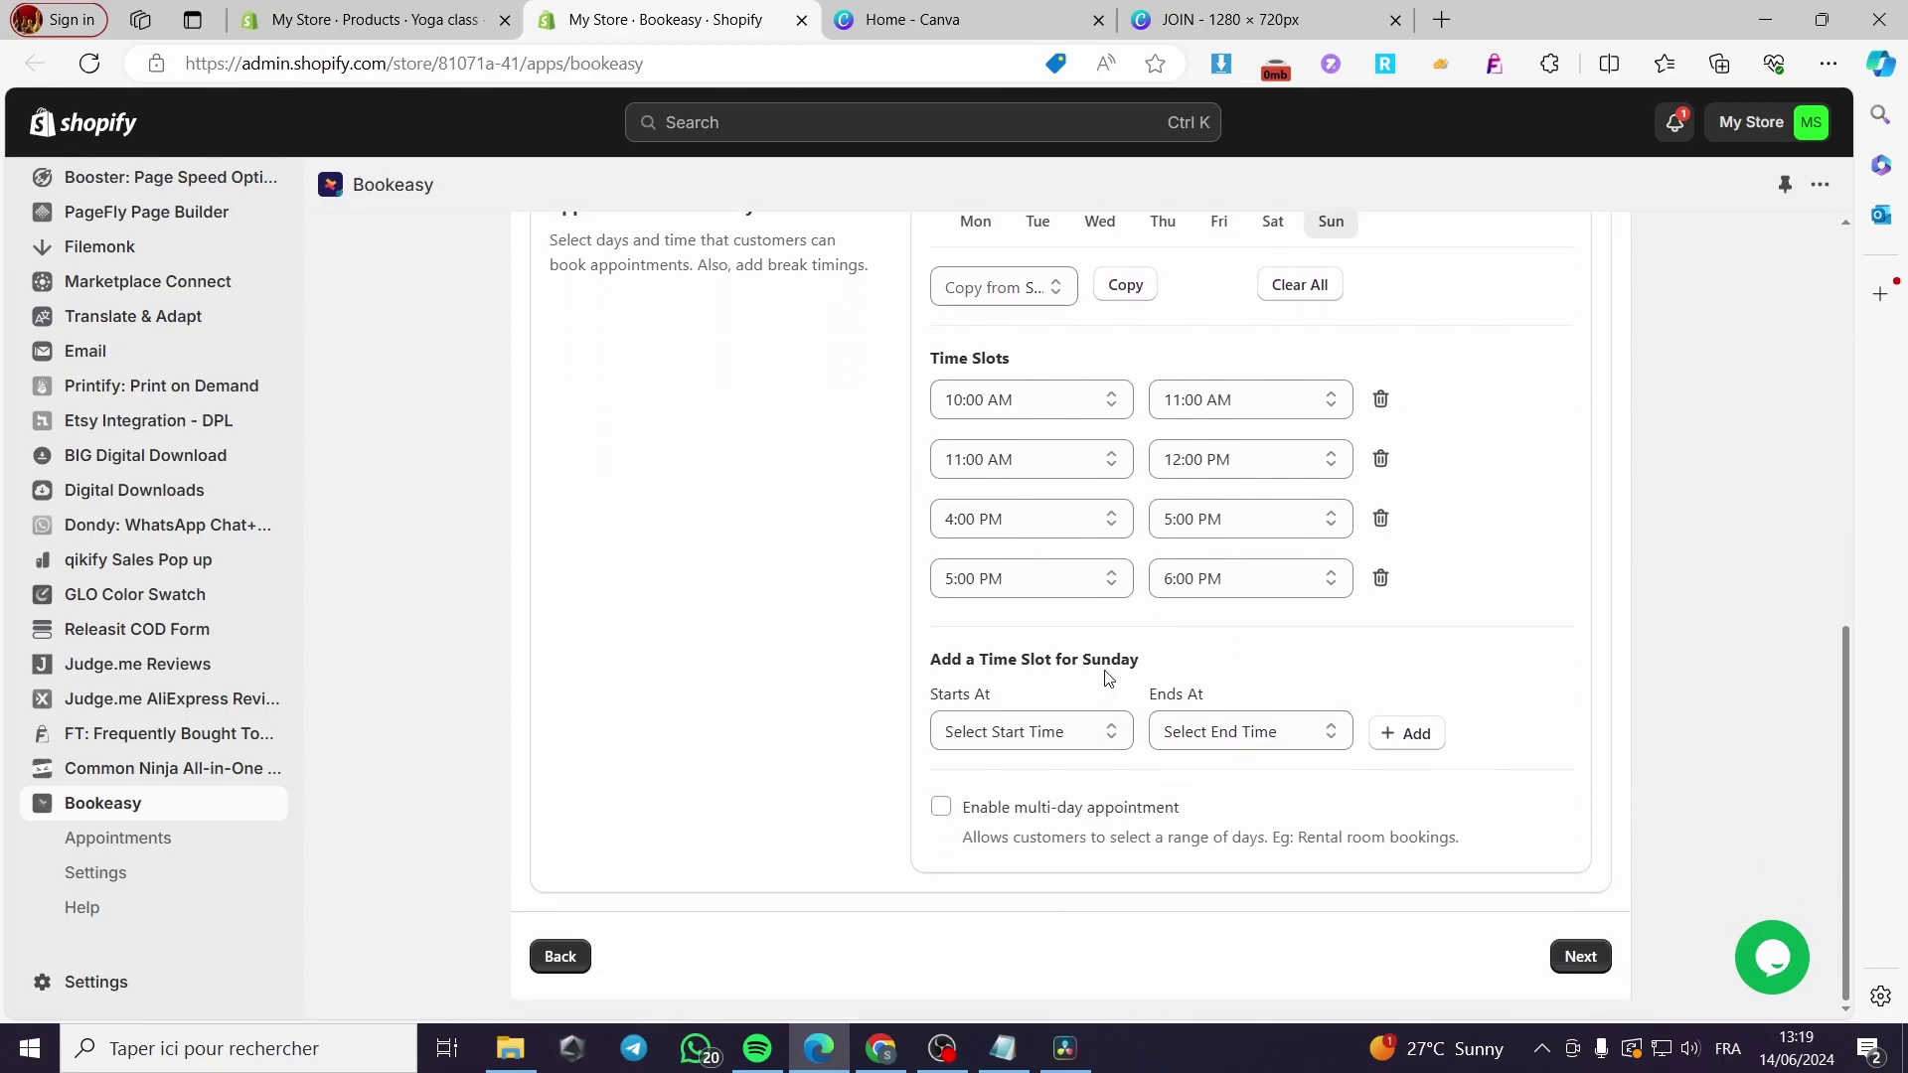
{"action": "left_click", "coordinate": [1047, 732]}
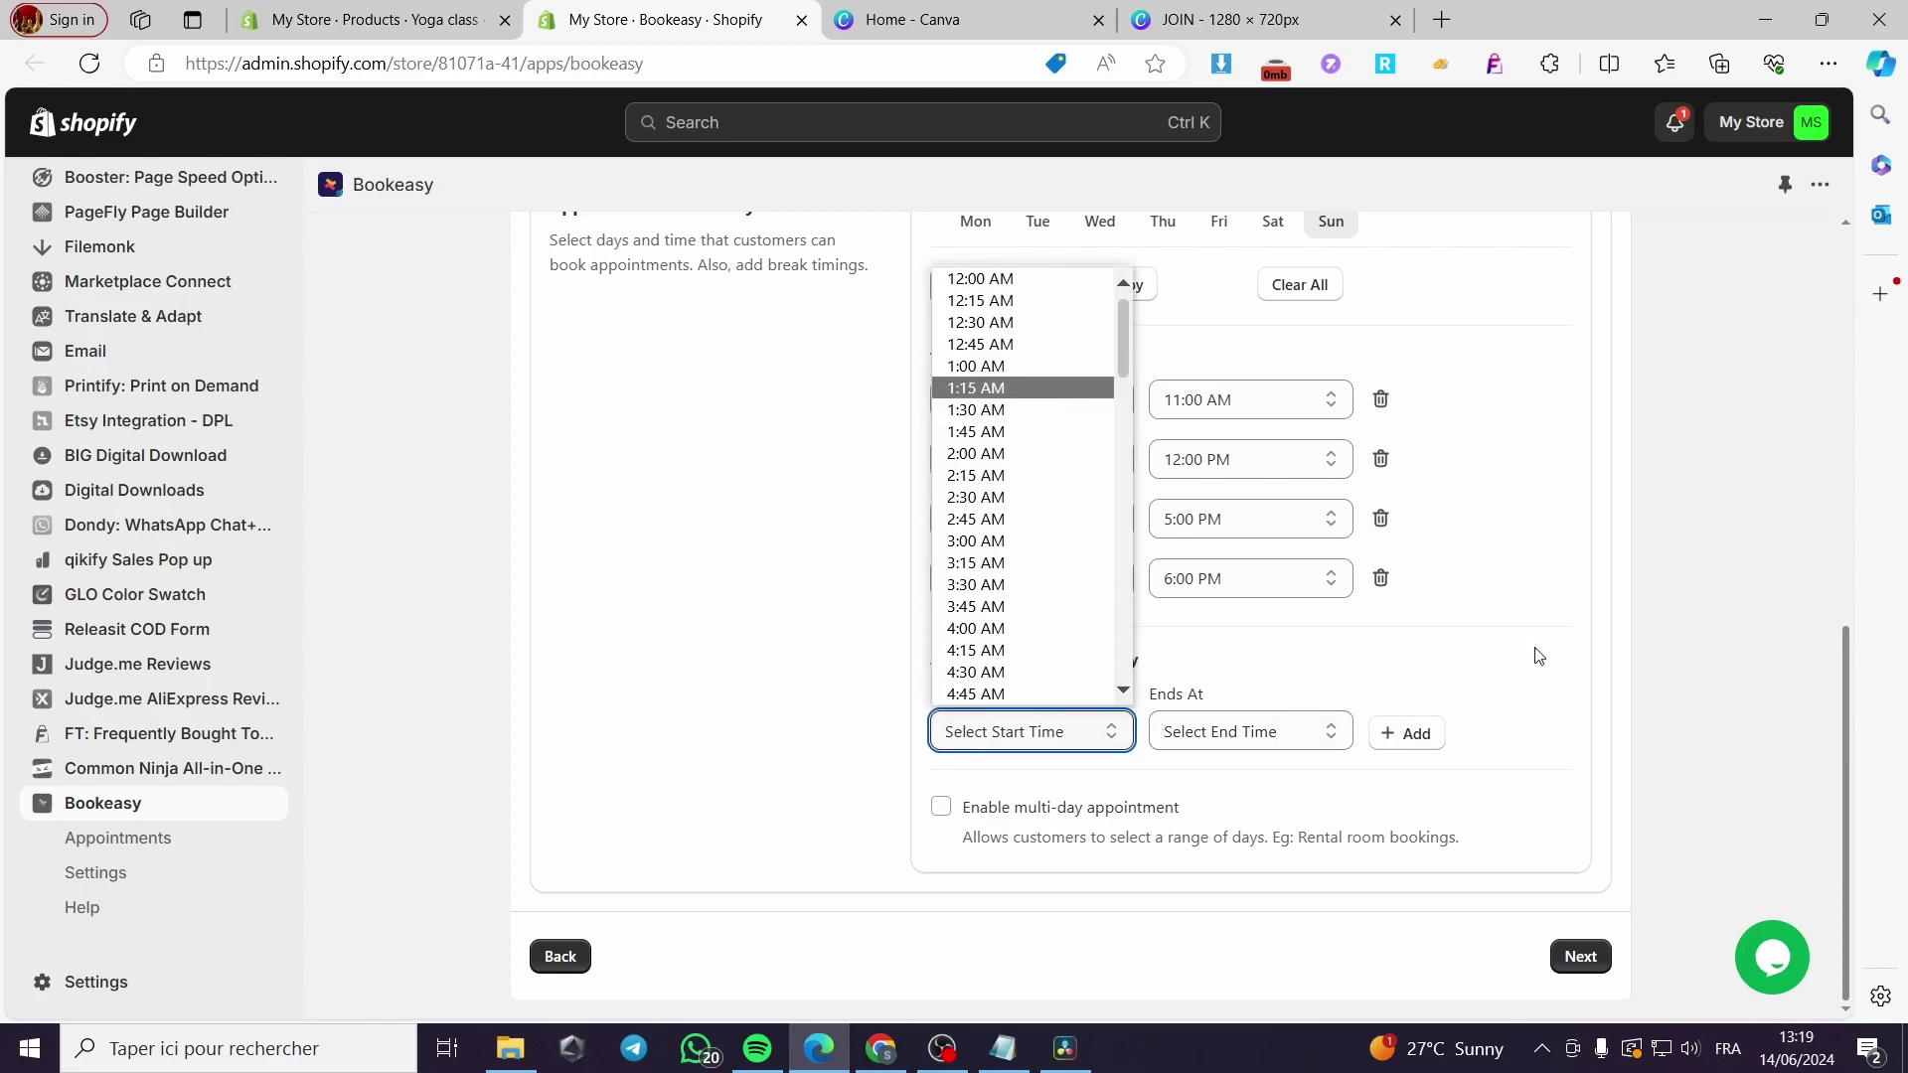
{"action": "left_click", "coordinate": [1423, 582]}
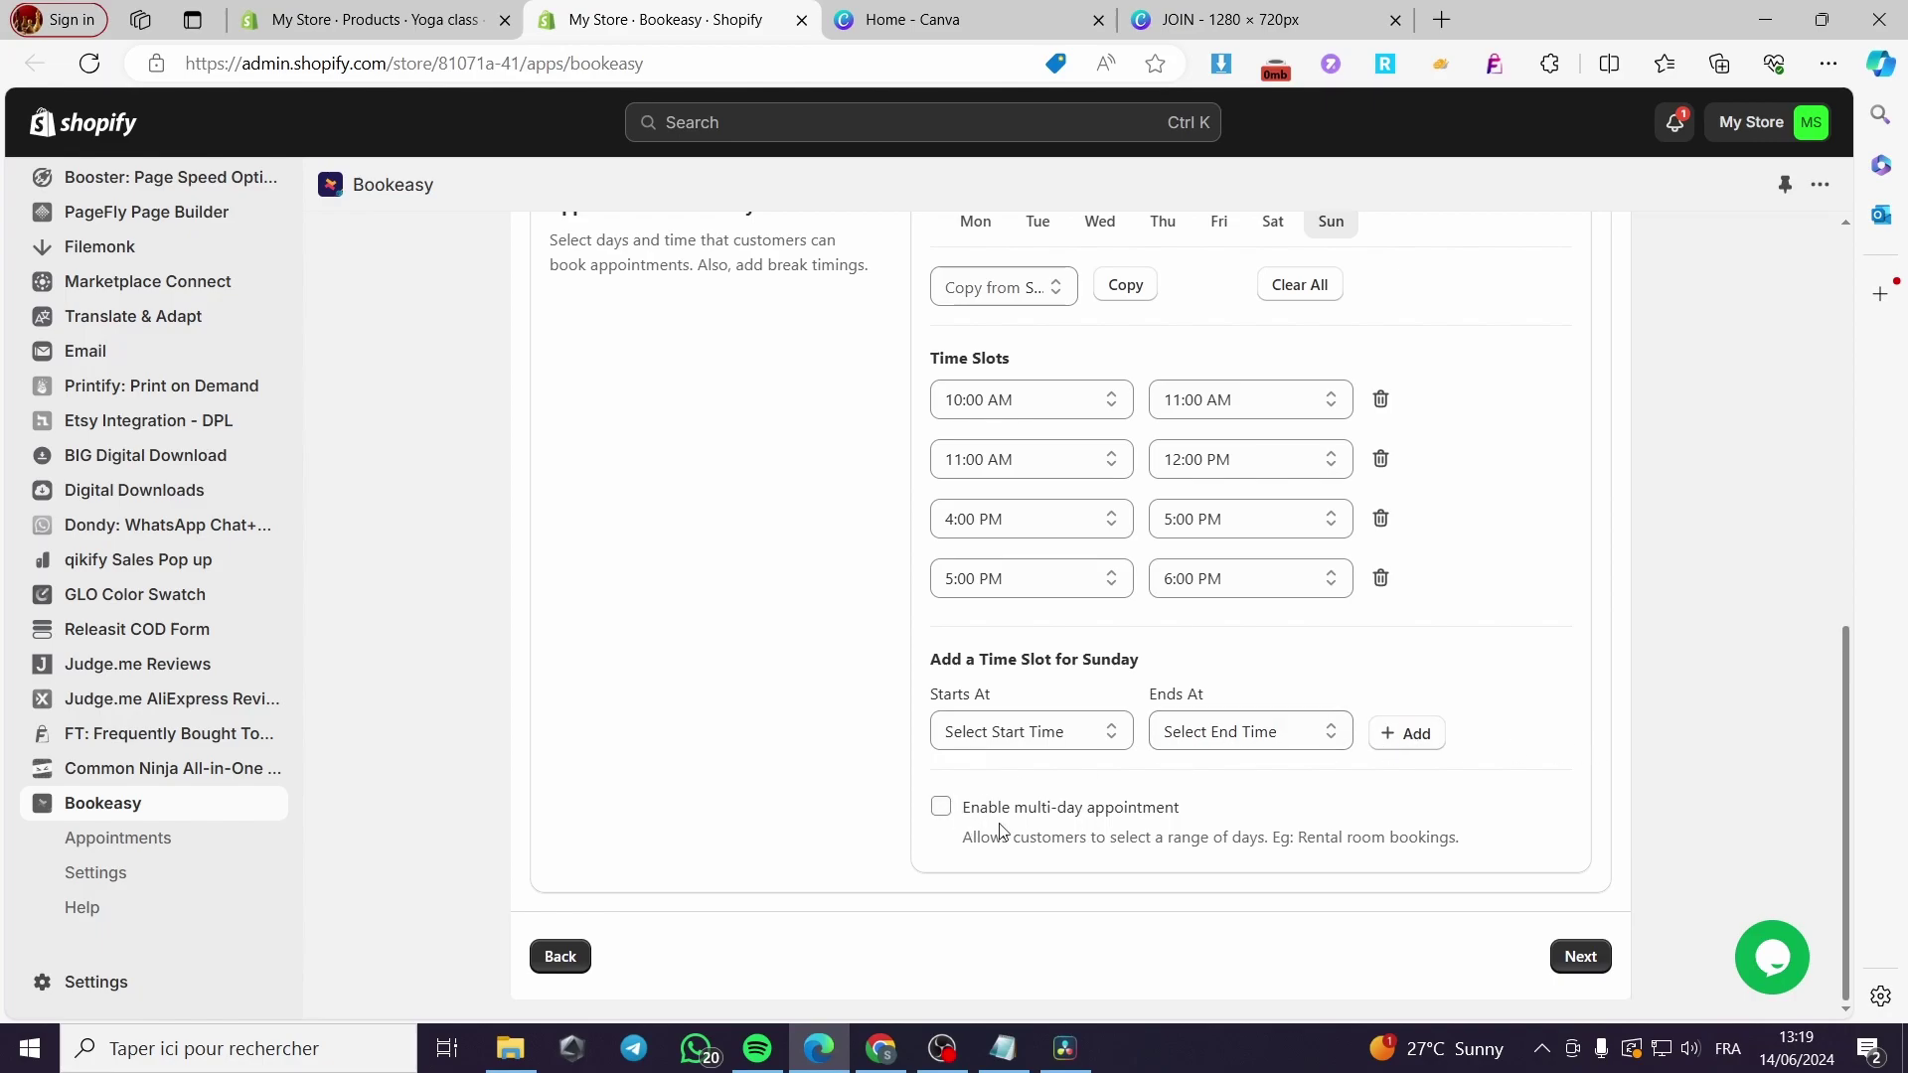
{"action": "scroll", "coordinate": [874, 586], "scroll_direction": "up", "scroll_amount": 8}
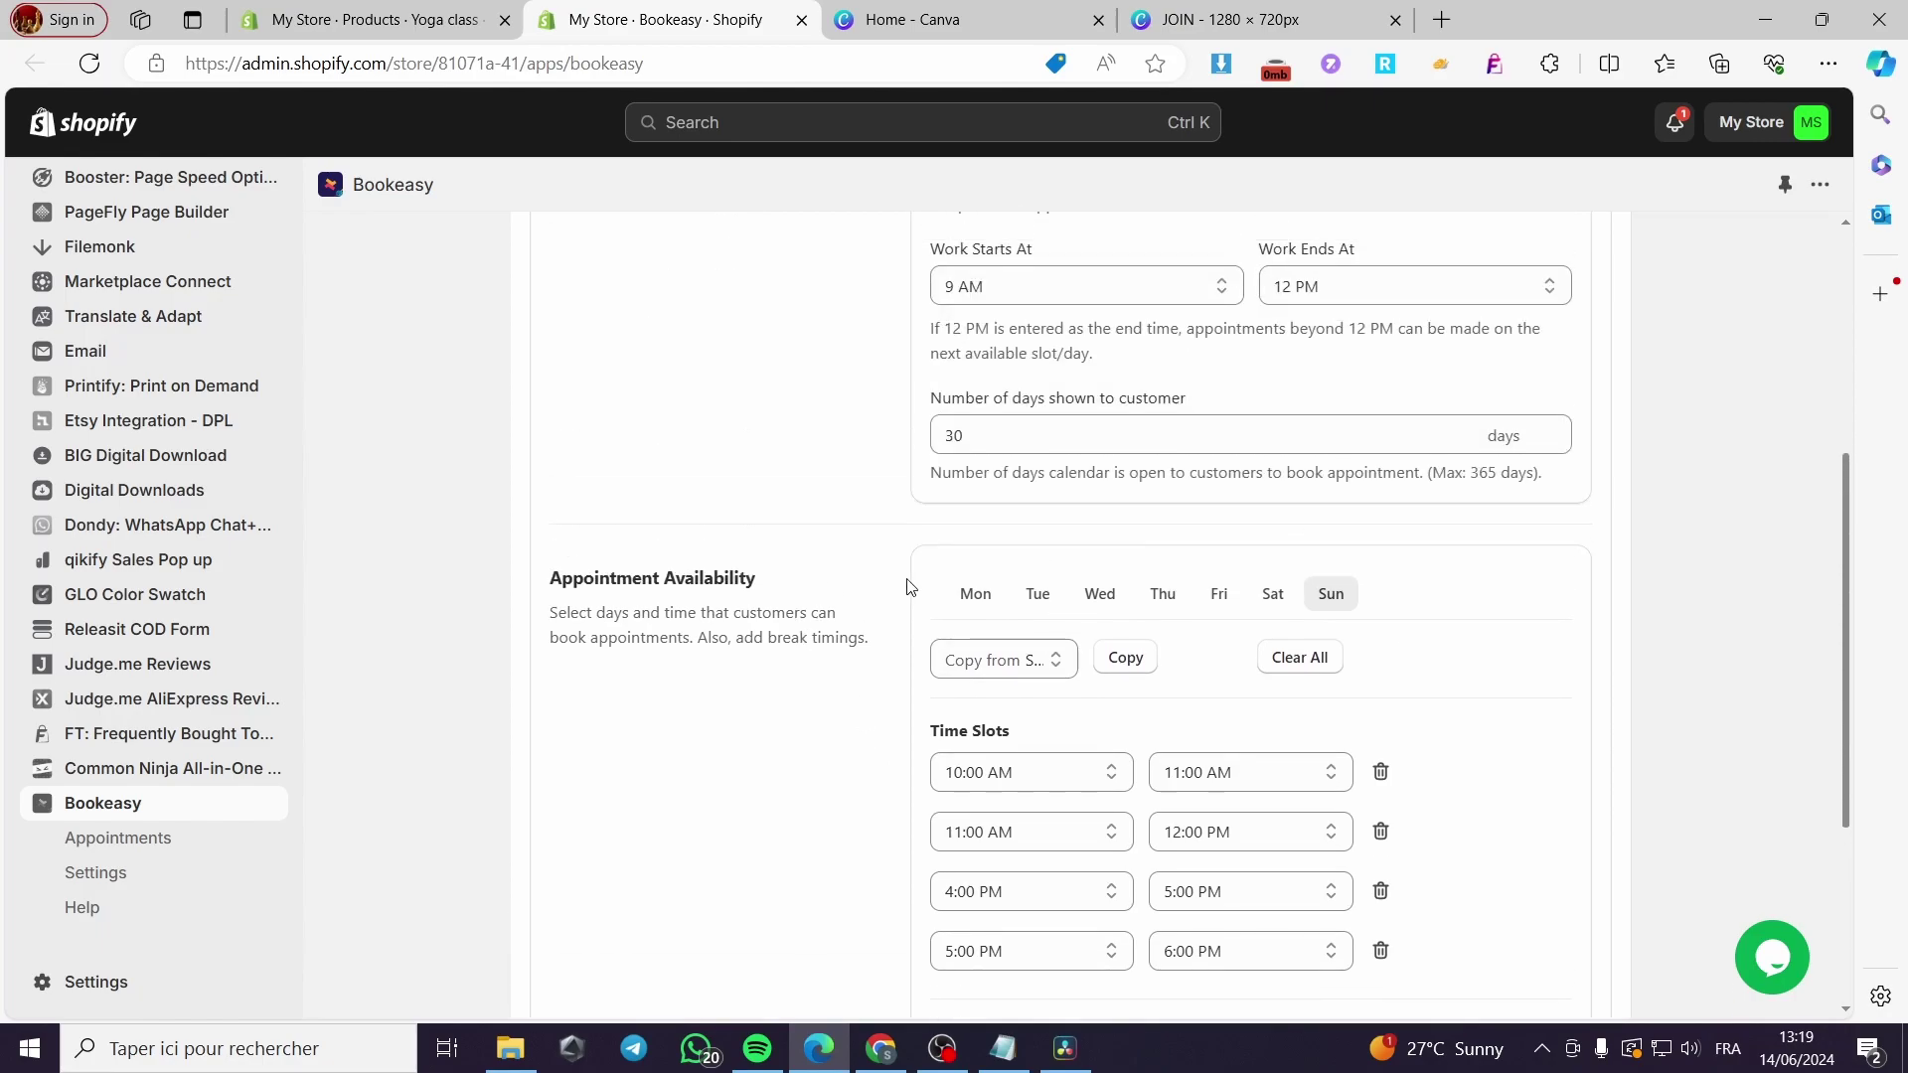
{"action": "scroll", "coordinate": [994, 646], "scroll_direction": "down", "scroll_amount": 8}
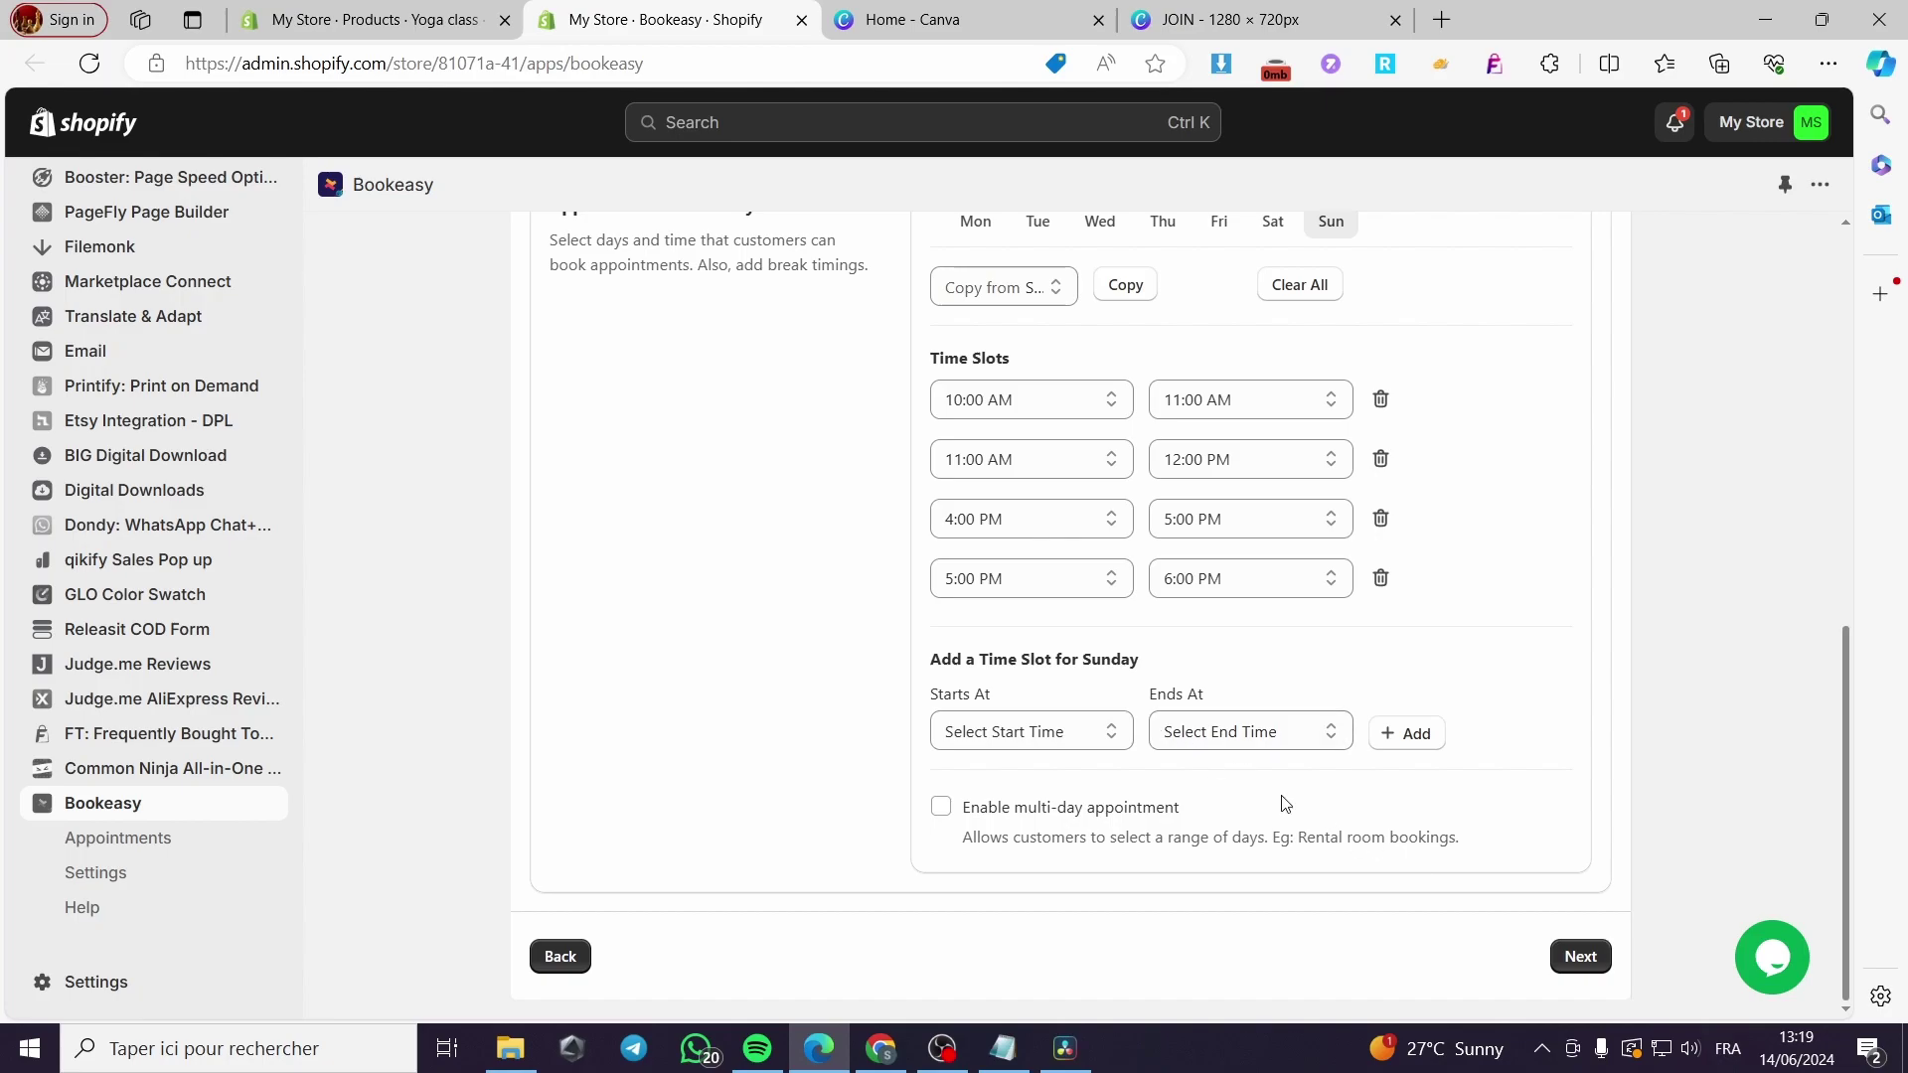
Step: Finish the appointment setup and view the Yoga class product in the online store
{"action": "left_click", "coordinate": [1580, 956]}
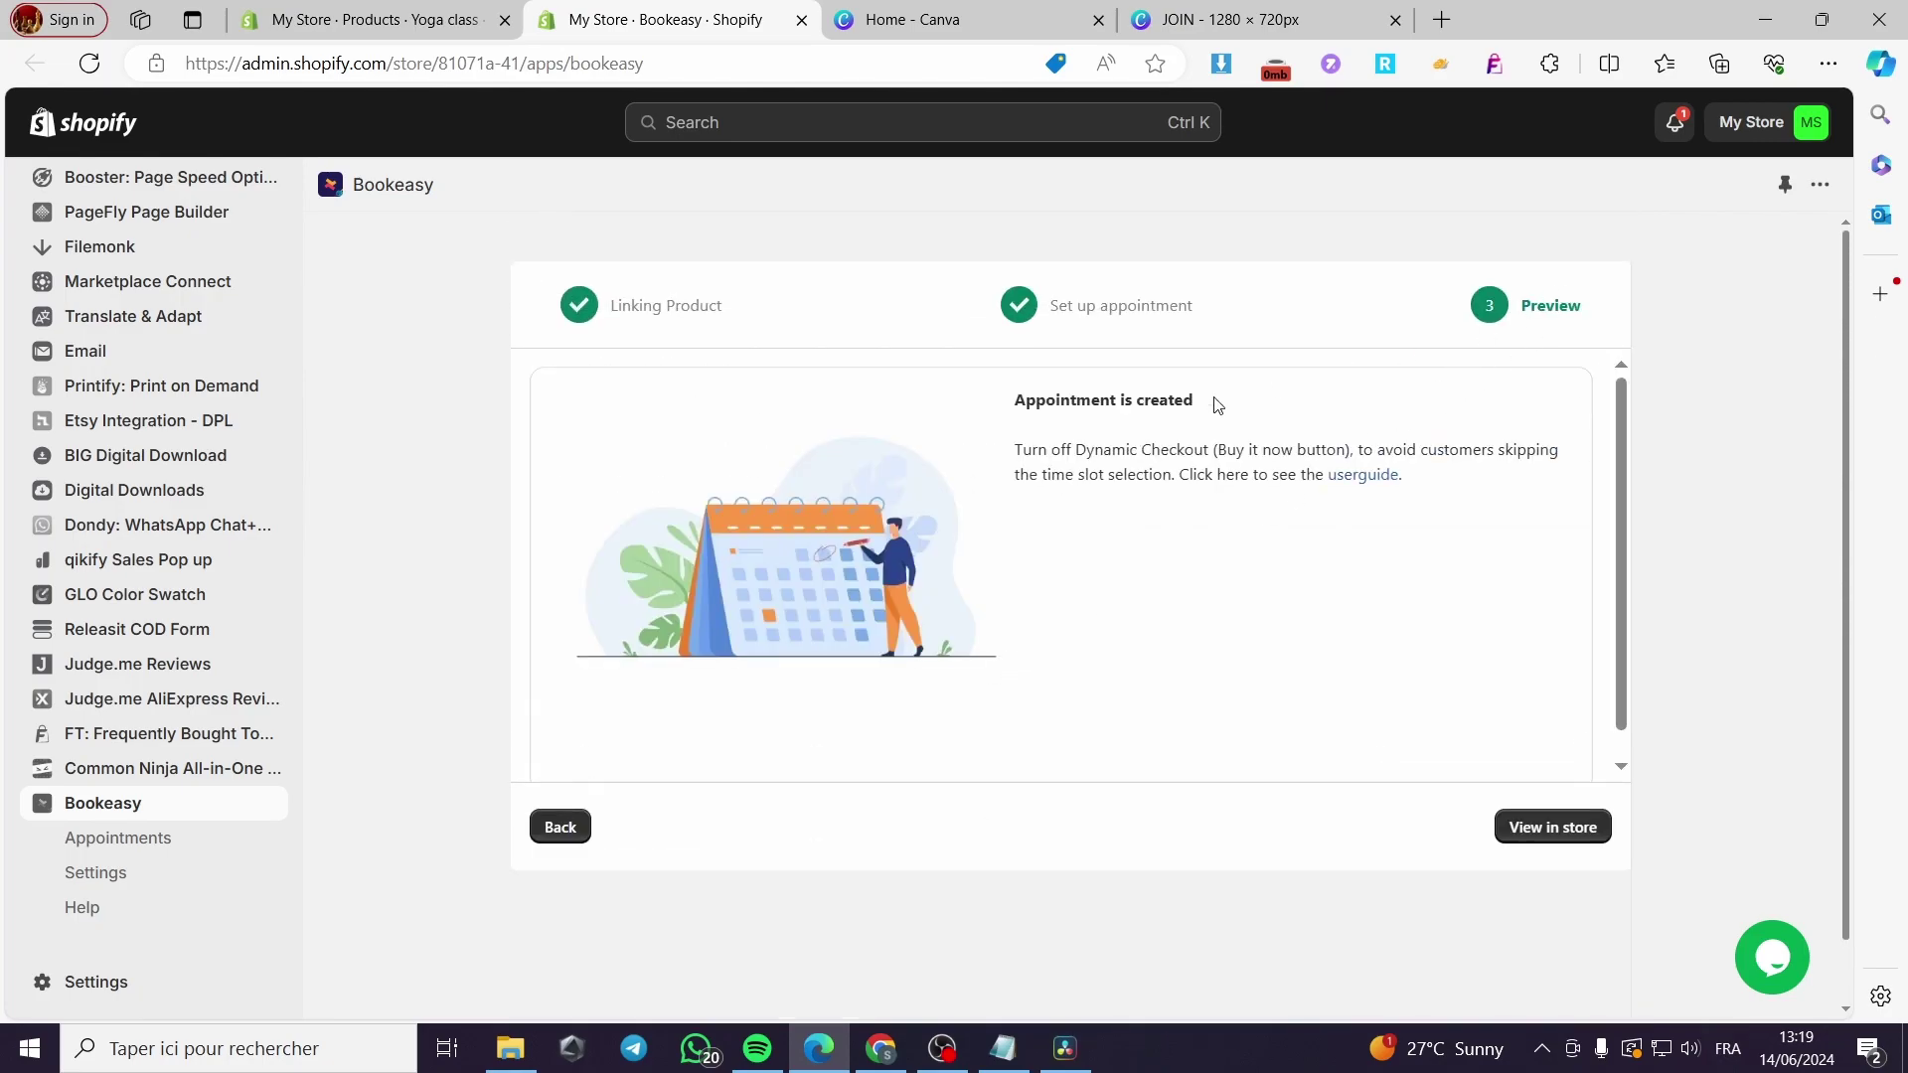
{"action": "left_click", "coordinate": [1552, 830]}
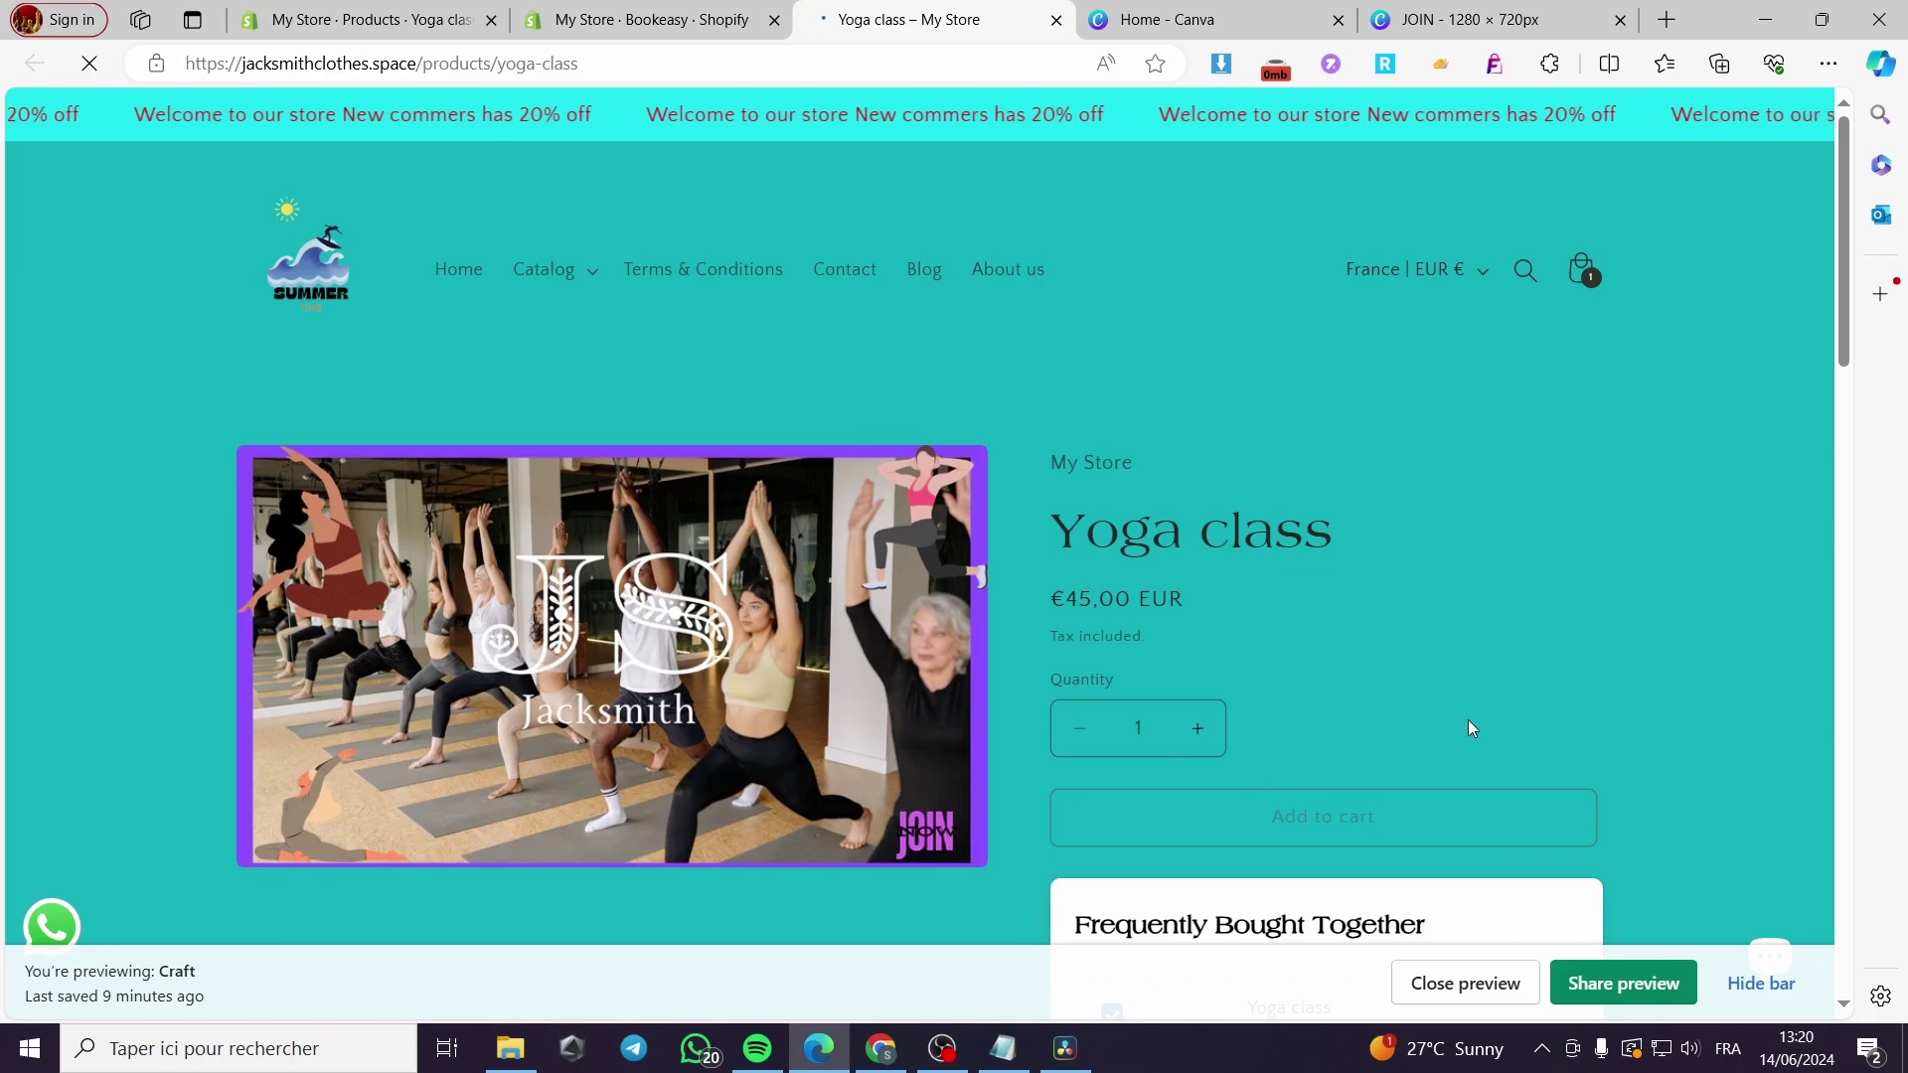
{"action": "scroll", "coordinate": [1467, 719], "scroll_direction": "down", "scroll_amount": 3}
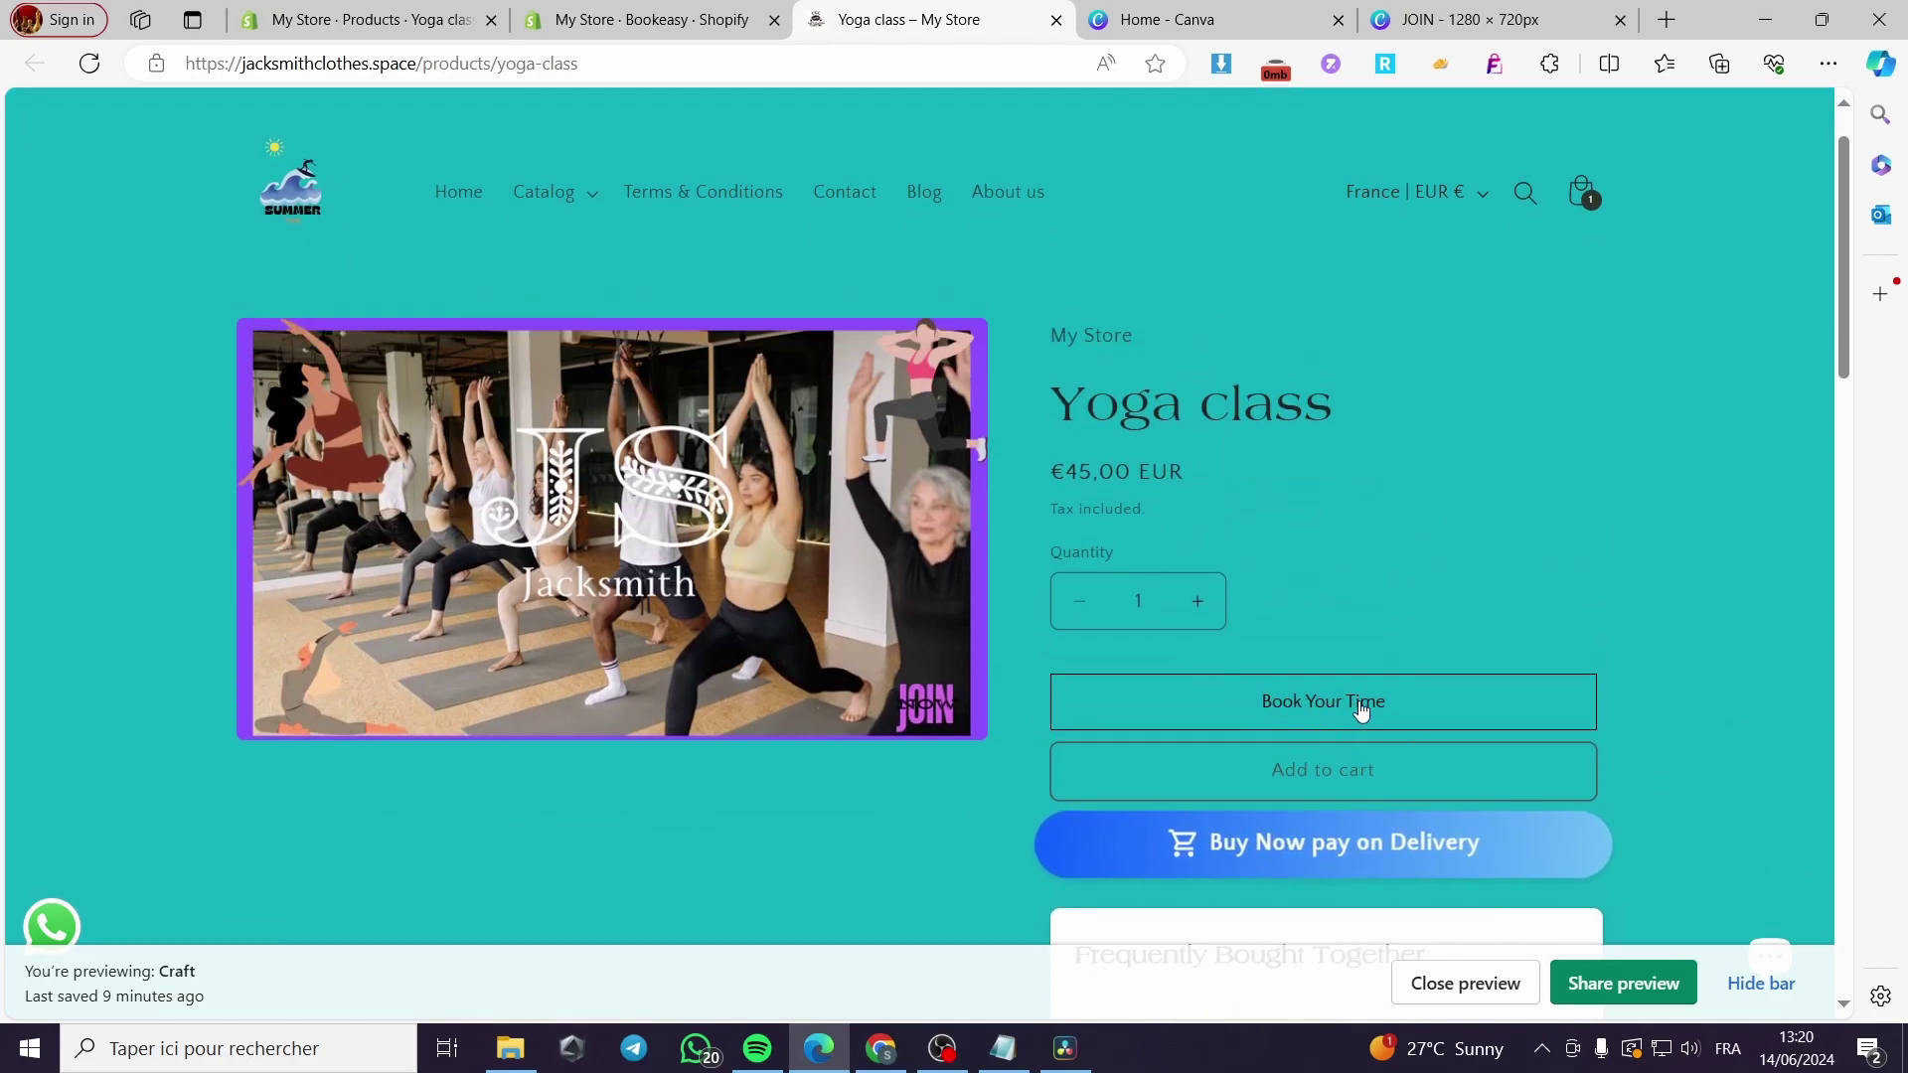
Step: Book Saturday 22 June 2024, 10:00–11:00 AM on the Yoga class product page
{"action": "left_click", "coordinate": [1347, 708]}
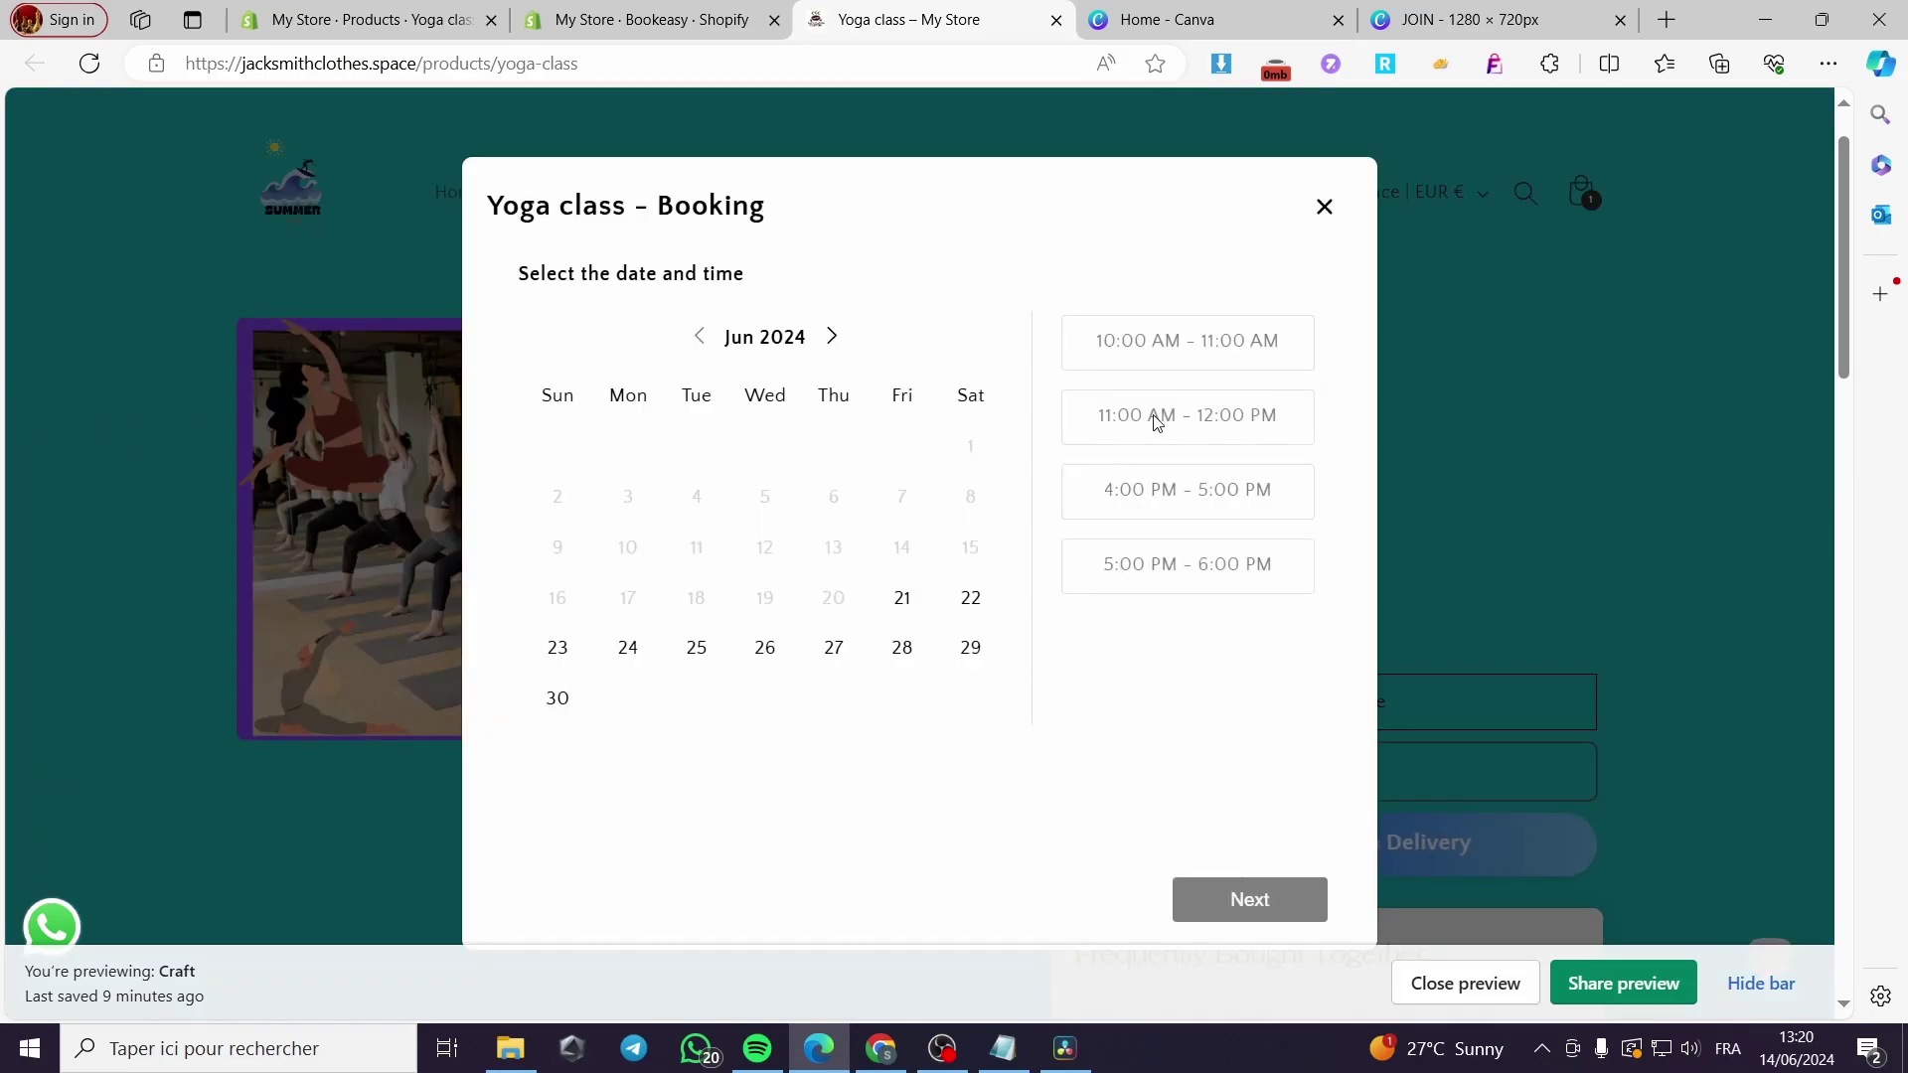
{"action": "left_click", "coordinate": [971, 600]}
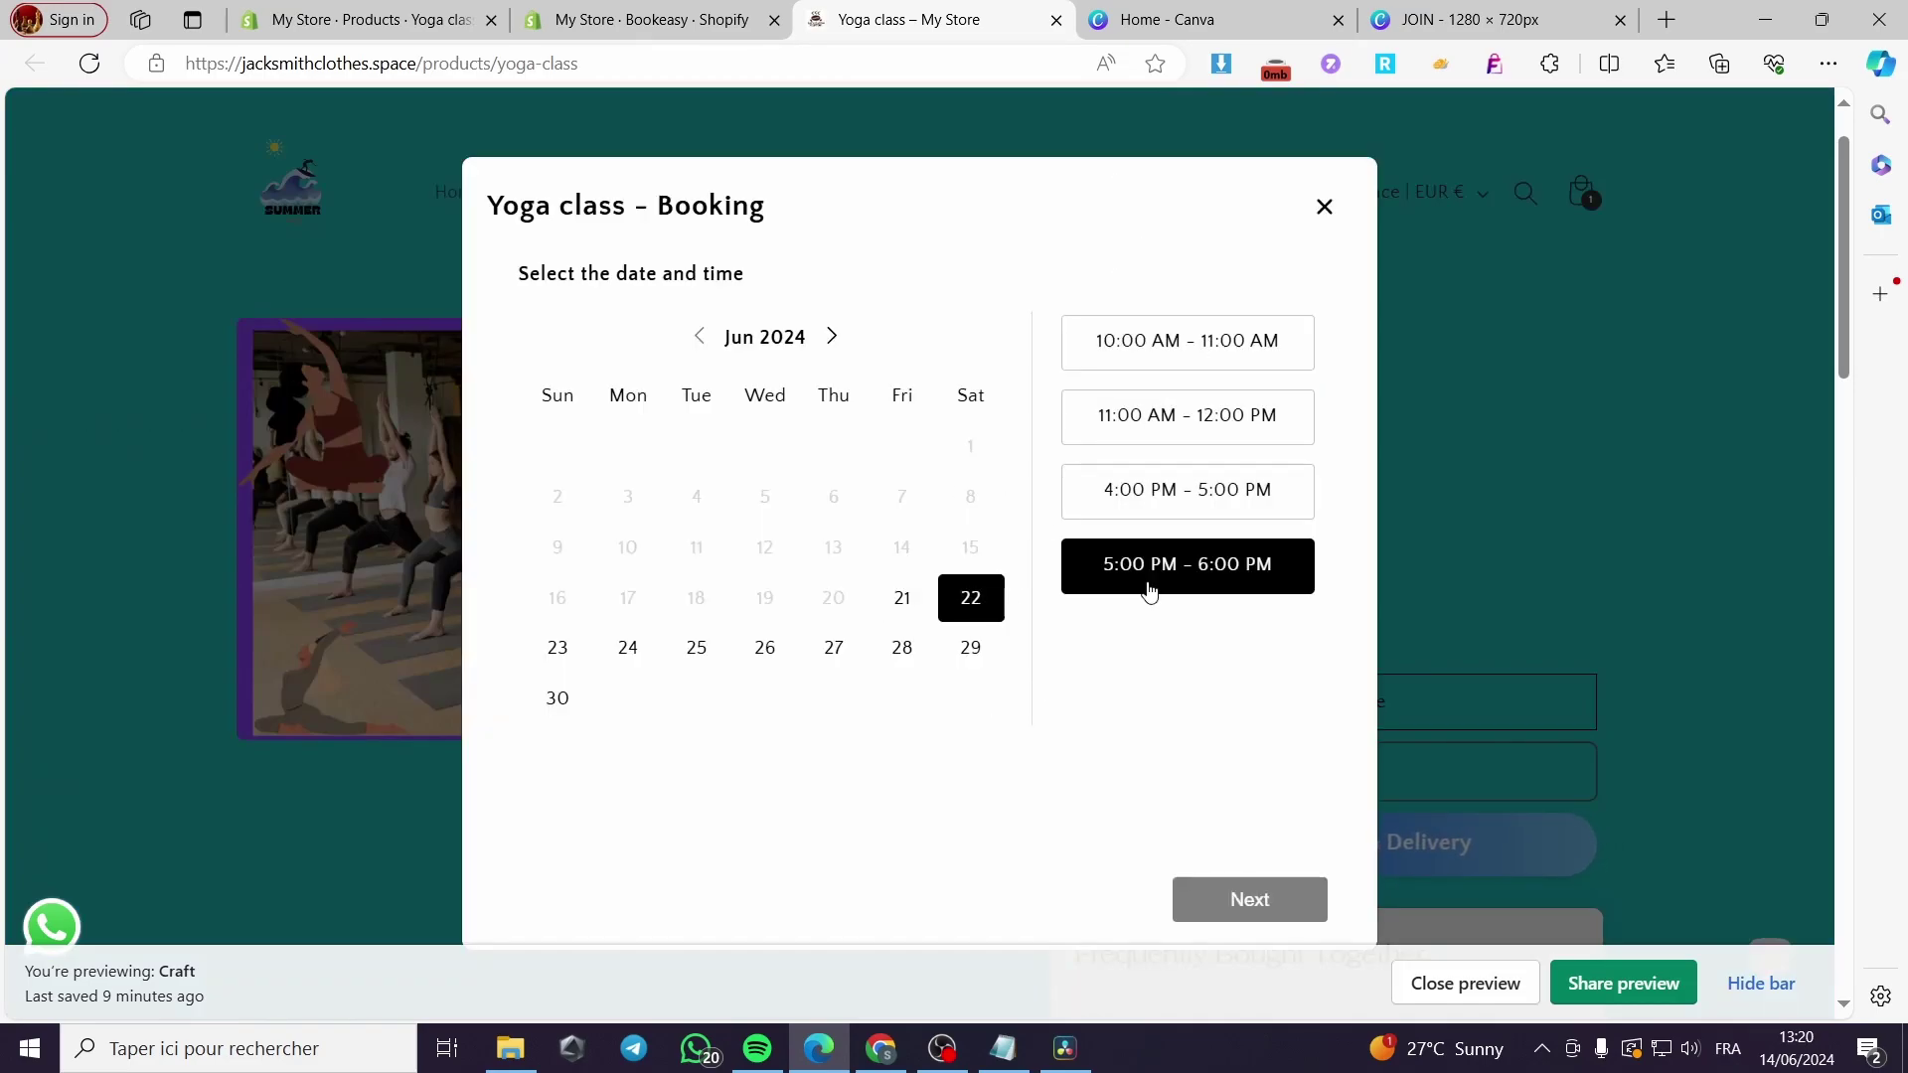
{"action": "left_click", "coordinate": [1233, 343]}
{"action": "left_click", "coordinate": [1234, 904]}
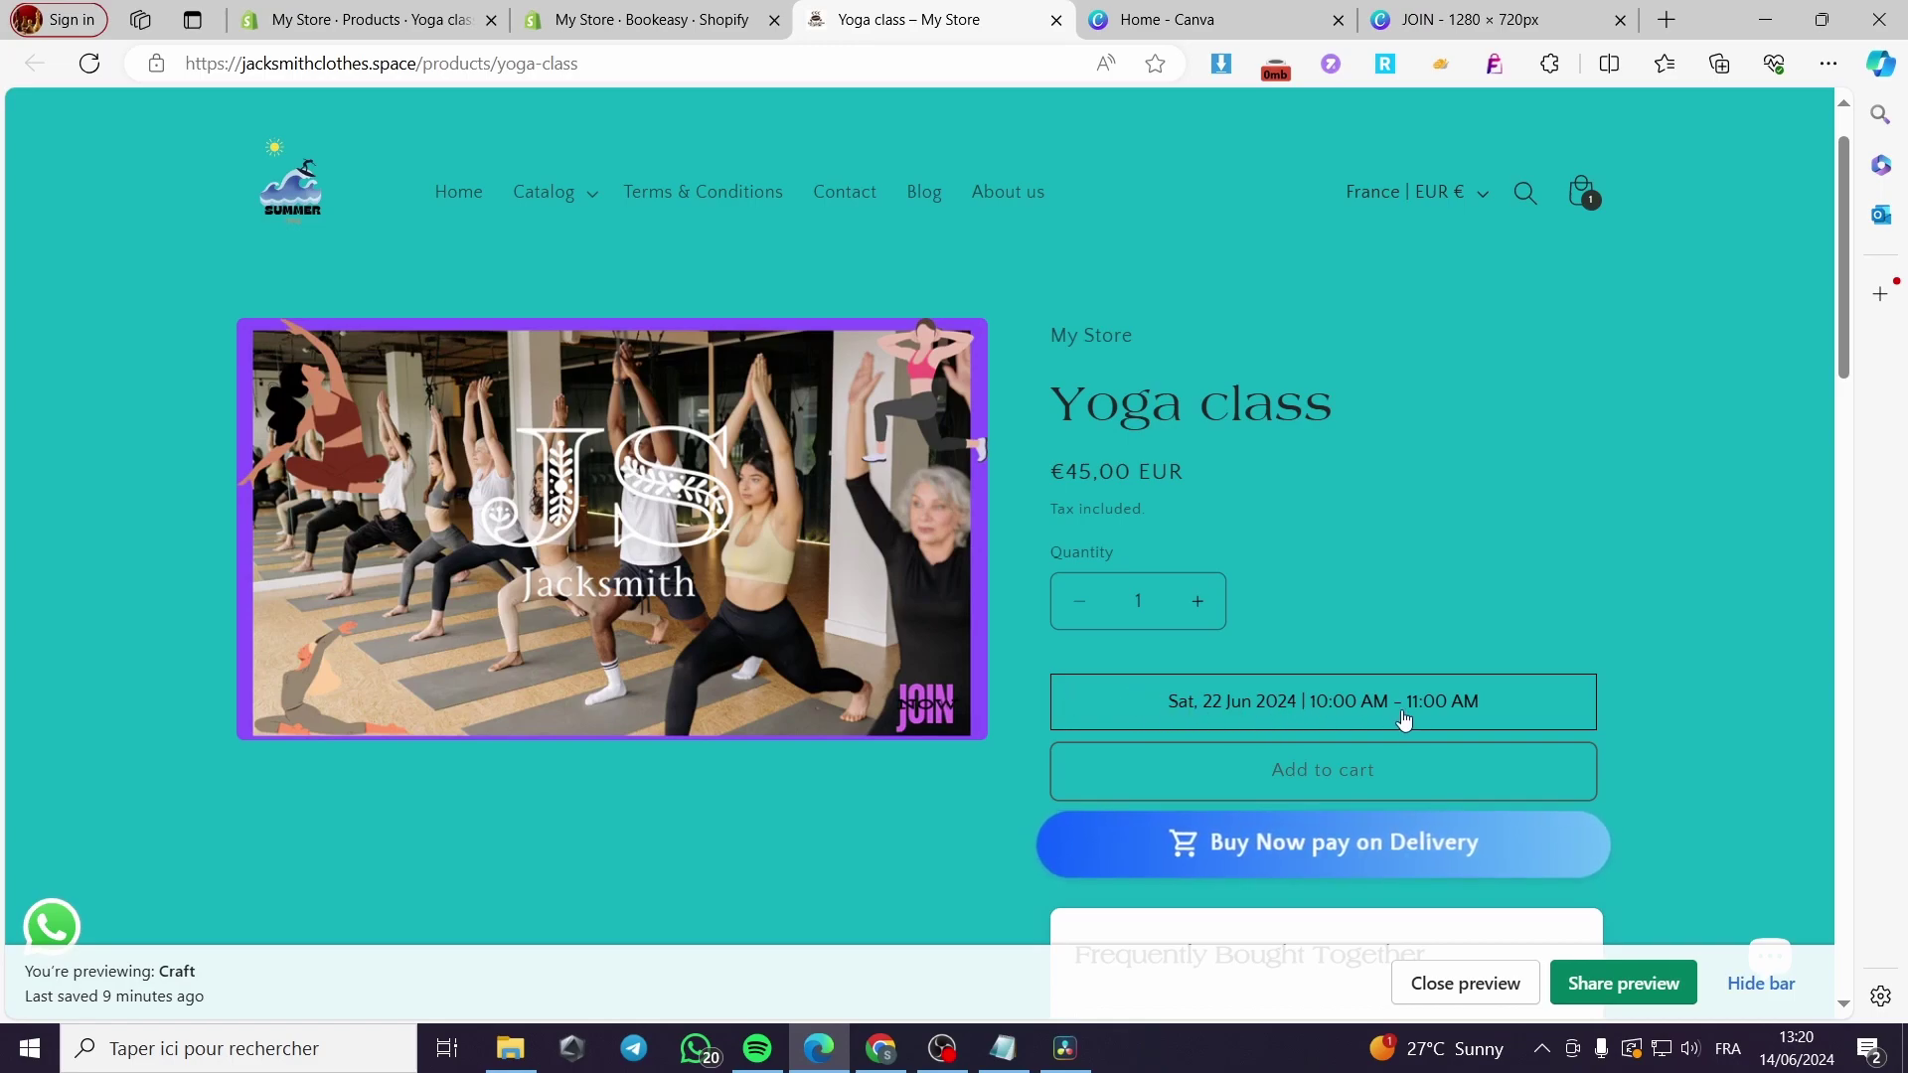
{"action": "scroll", "coordinate": [1411, 712], "scroll_direction": "down", "scroll_amount": 1}
{"action": "scroll", "coordinate": [1414, 713], "scroll_direction": "down", "scroll_amount": 1}
{"action": "scroll", "coordinate": [1365, 494], "scroll_direction": "up", "scroll_amount": 3}
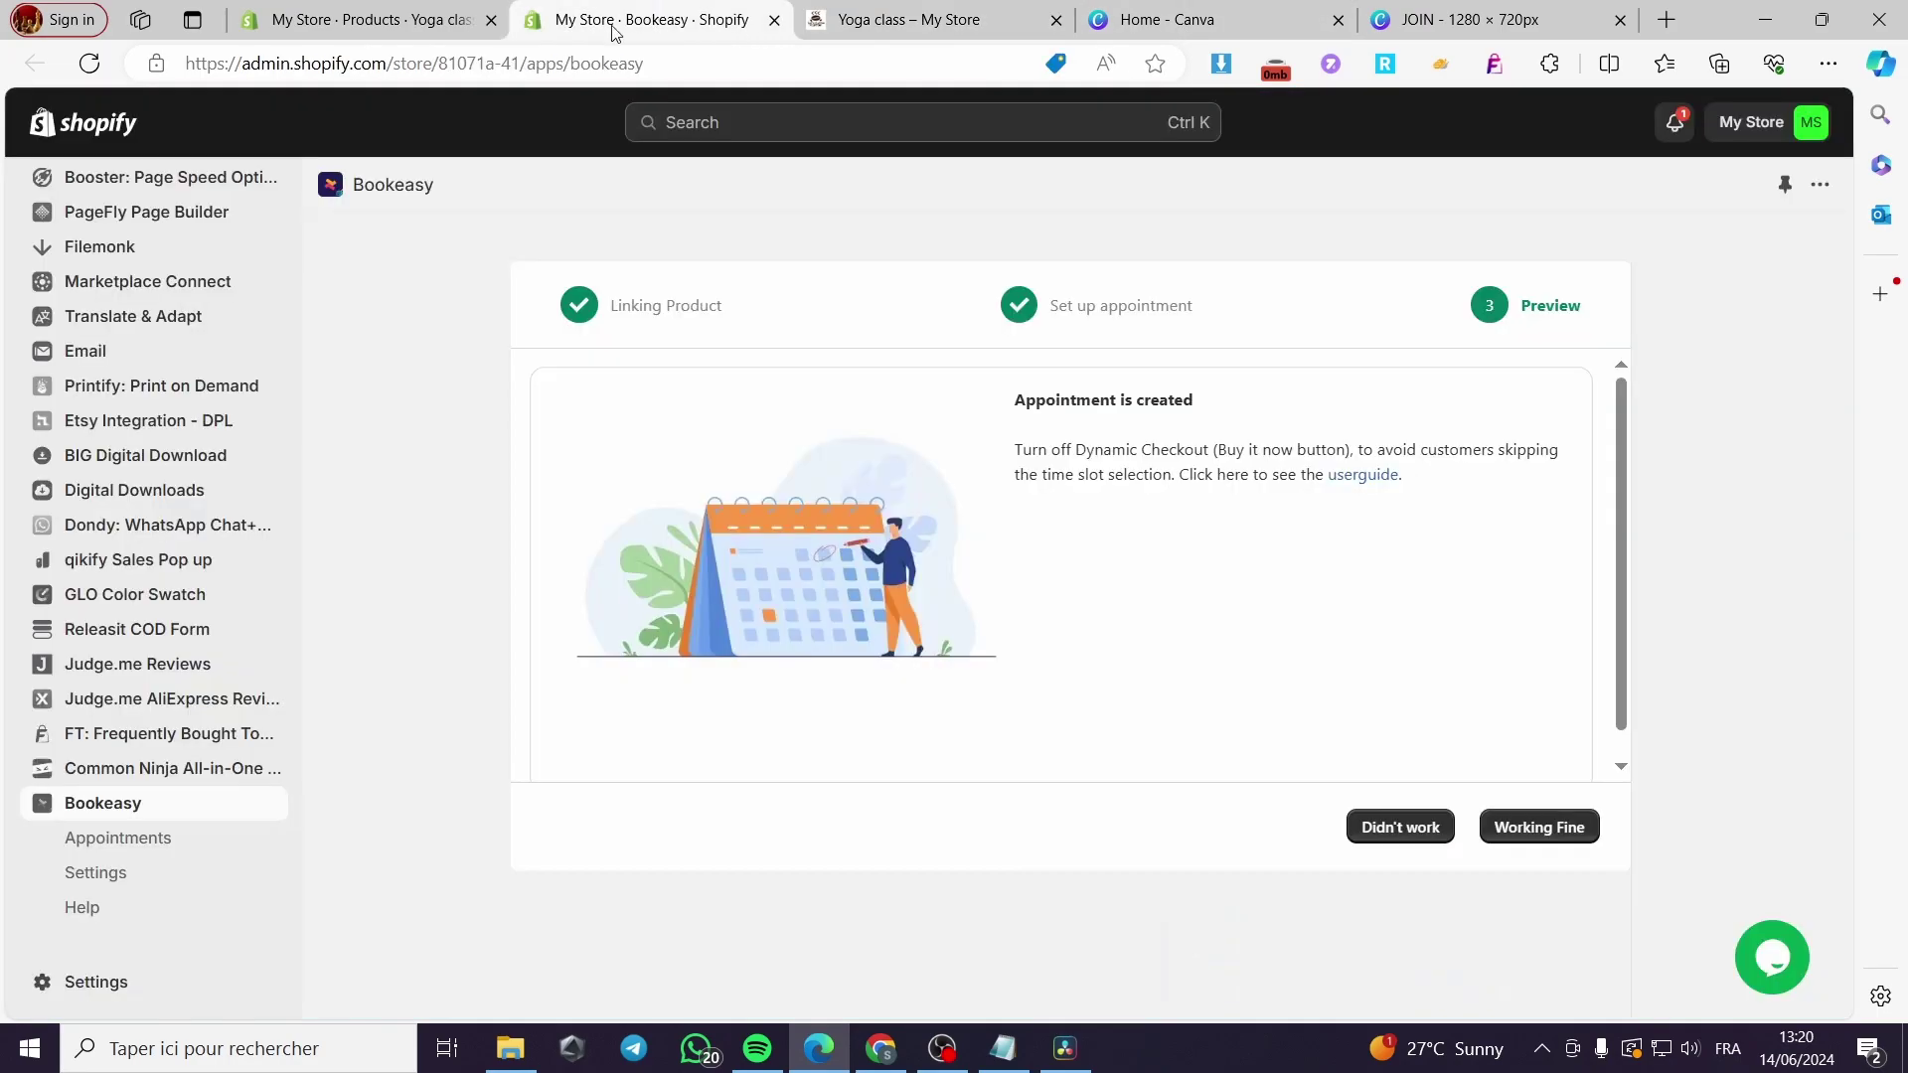
Step: Report the booking test as working, review the Yoga reservation appointment, and go to Bookeasy Settings
{"action": "left_click", "coordinate": [618, 22]}
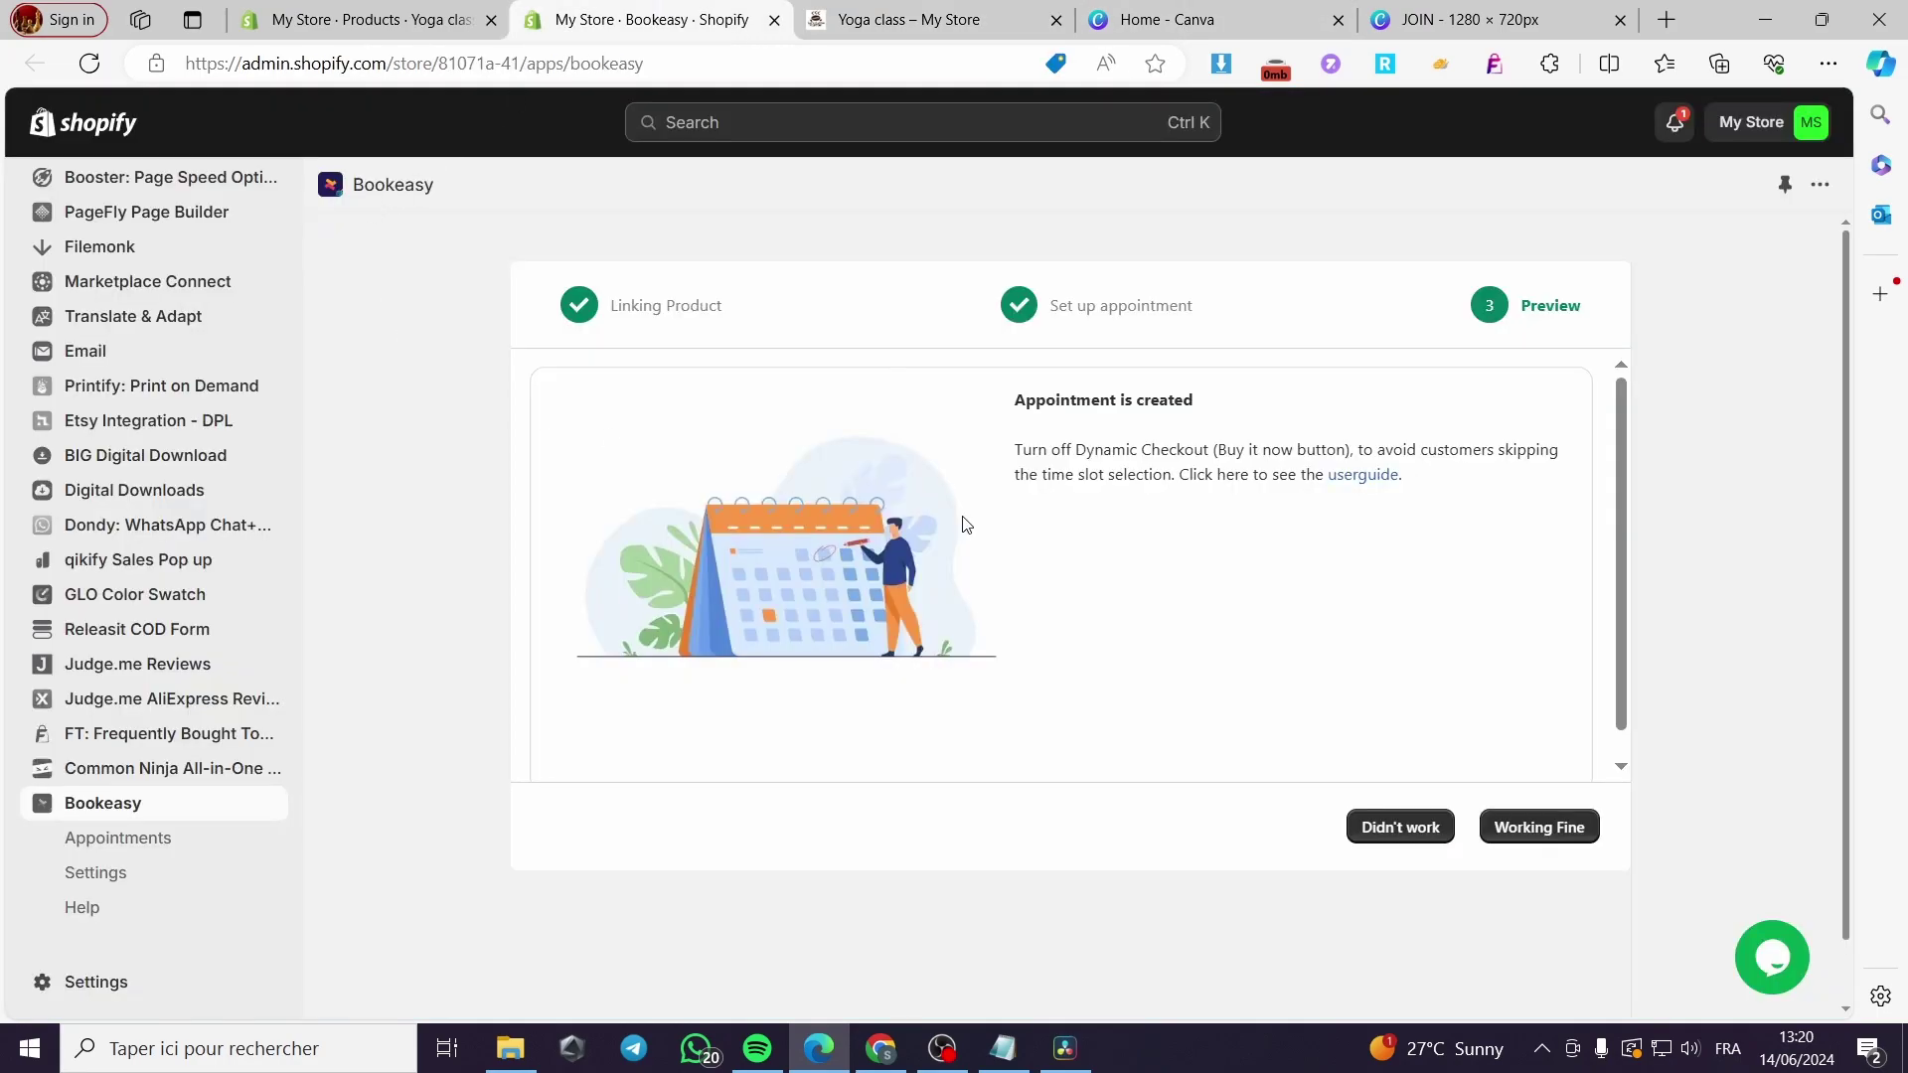
{"action": "left_click", "coordinate": [1550, 835]}
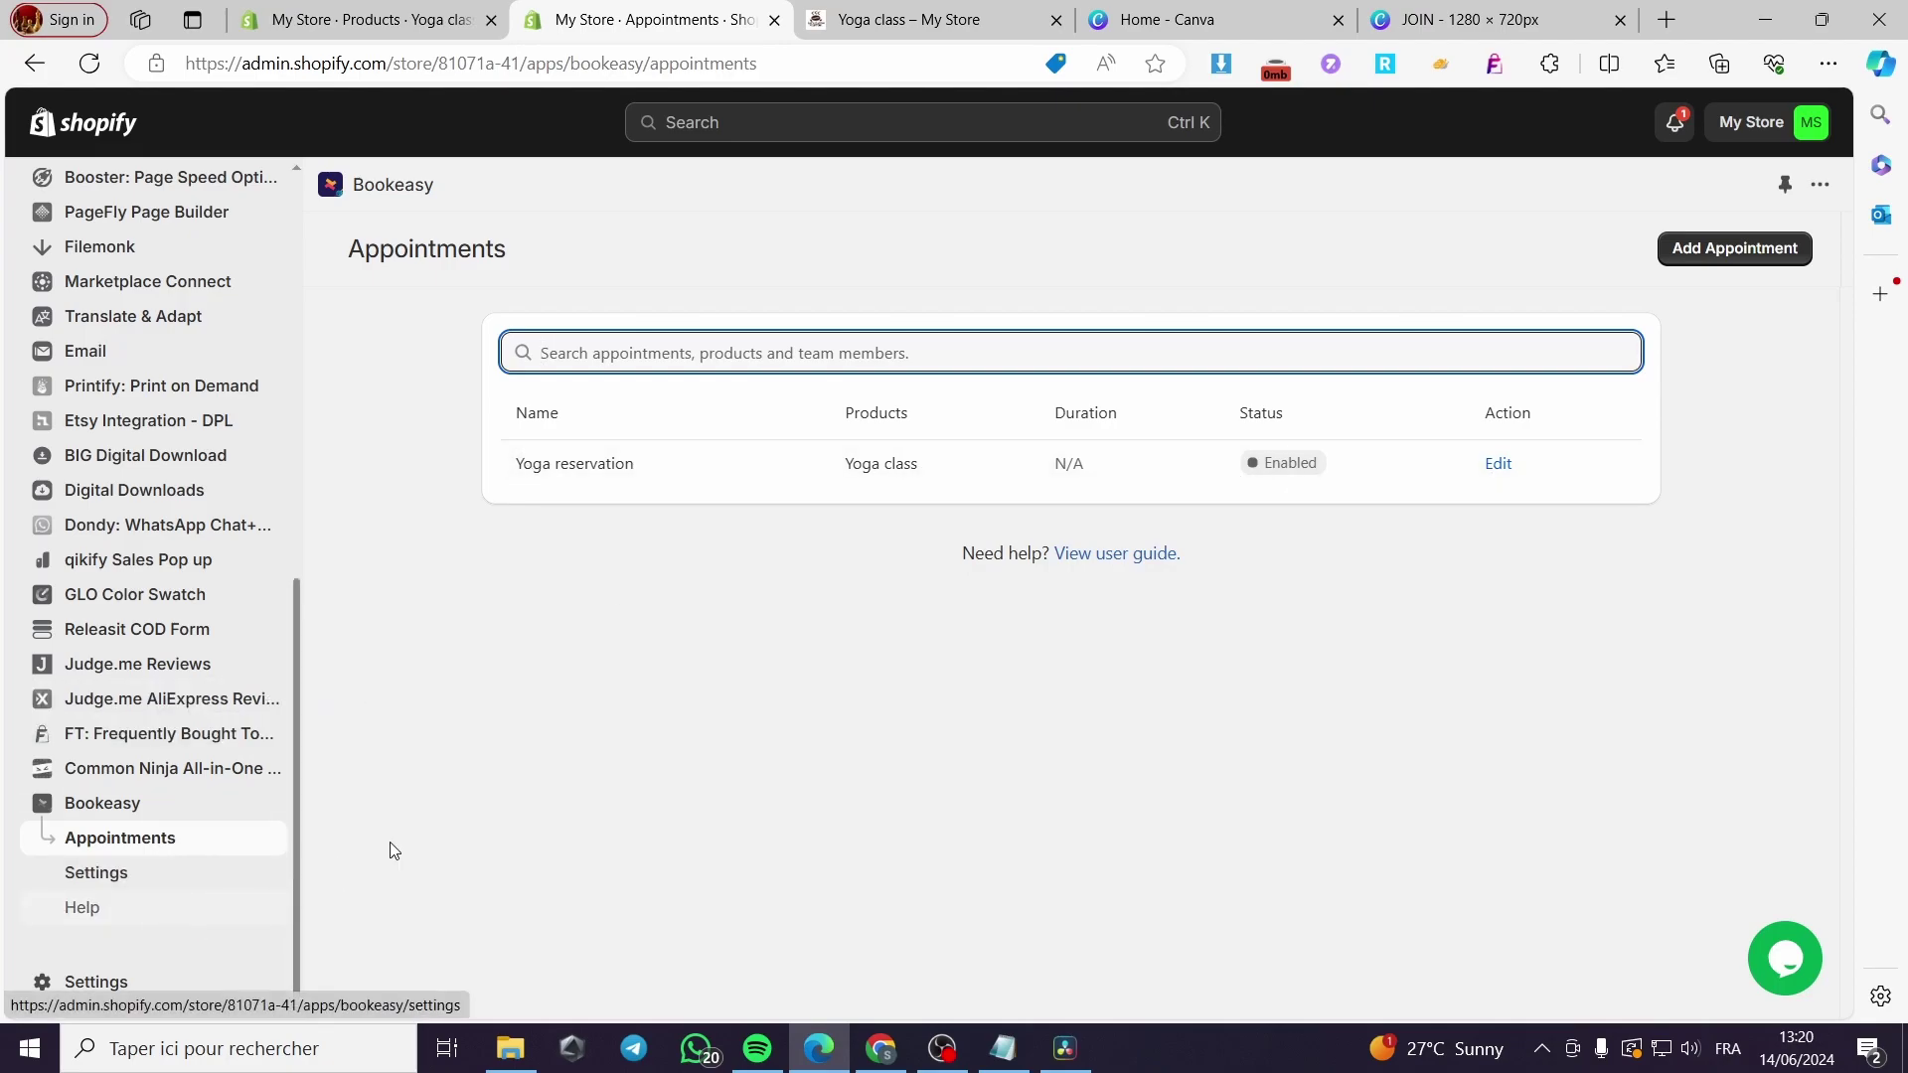
{"action": "left_click", "coordinate": [1497, 465]}
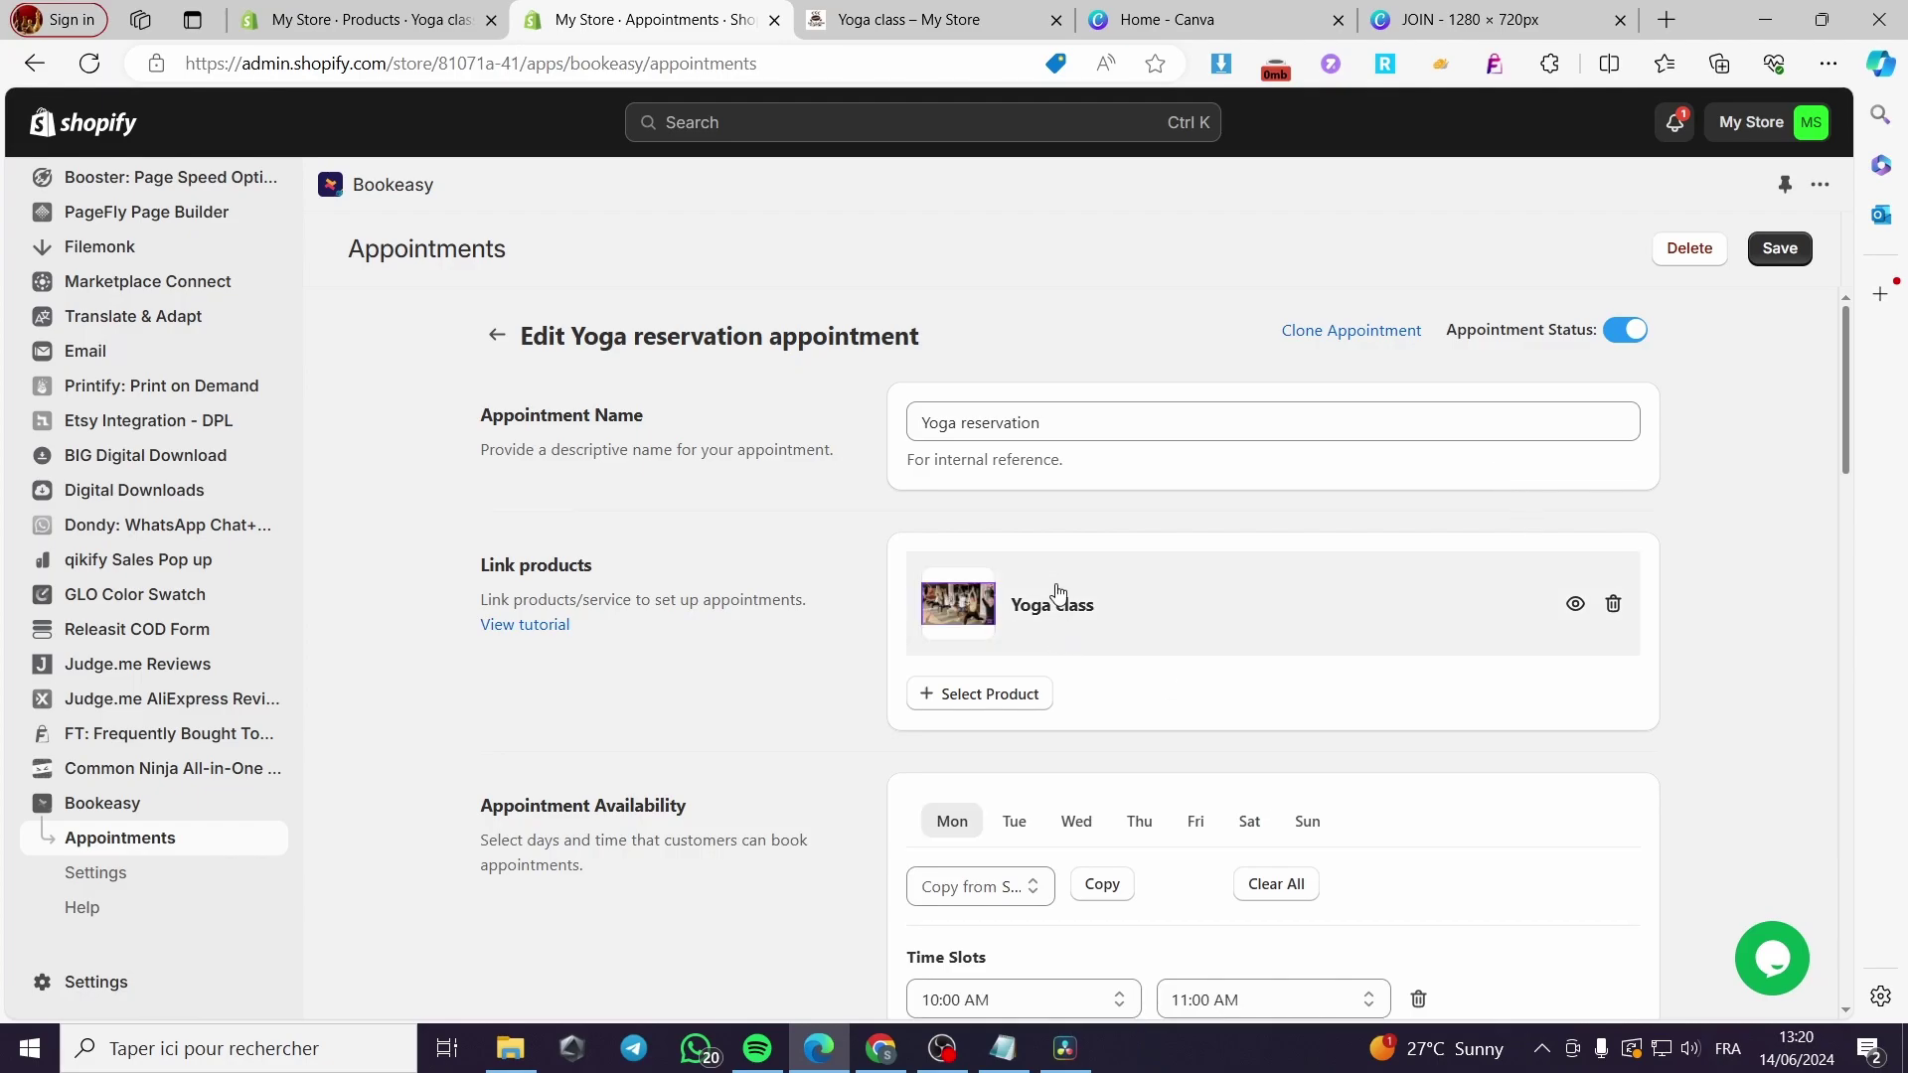
{"action": "scroll", "coordinate": [1098, 528], "scroll_direction": "down", "scroll_amount": 10}
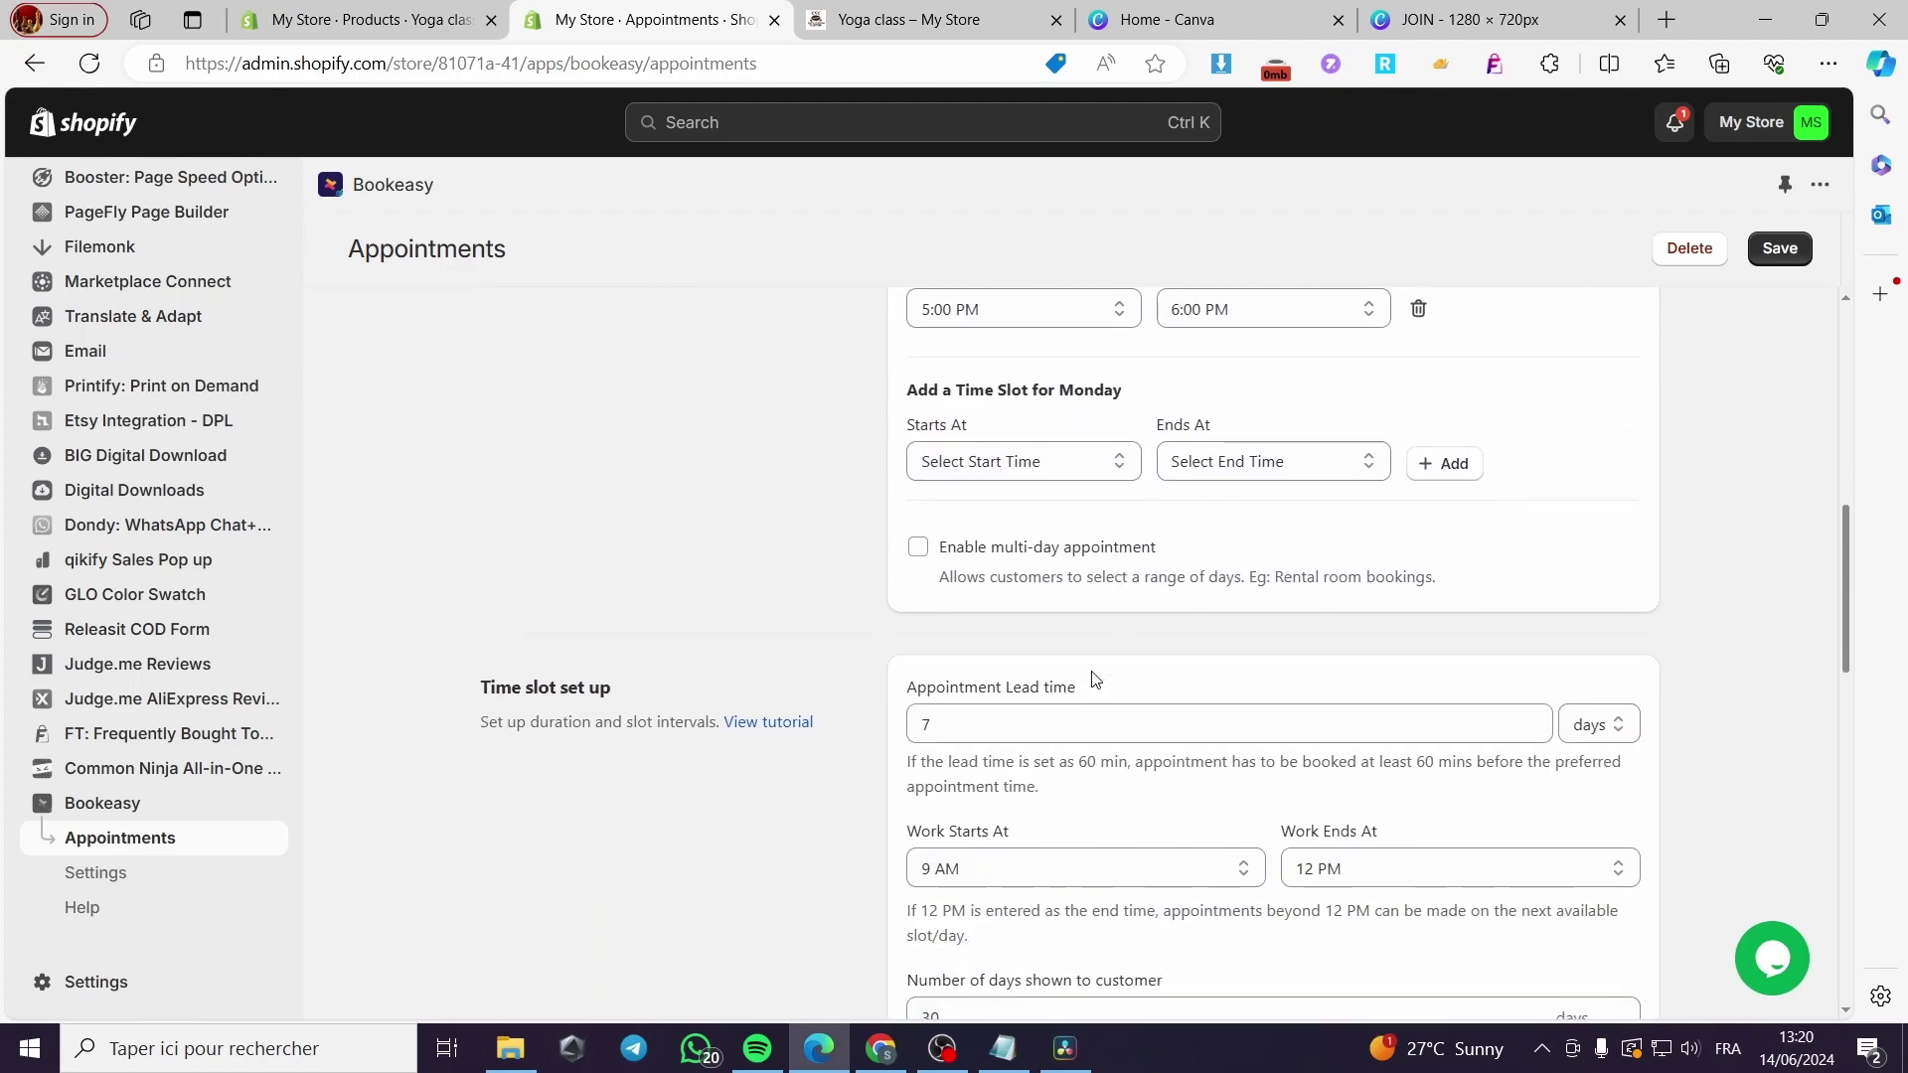
{"action": "scroll", "coordinate": [880, 726], "scroll_direction": "up", "scroll_amount": 10}
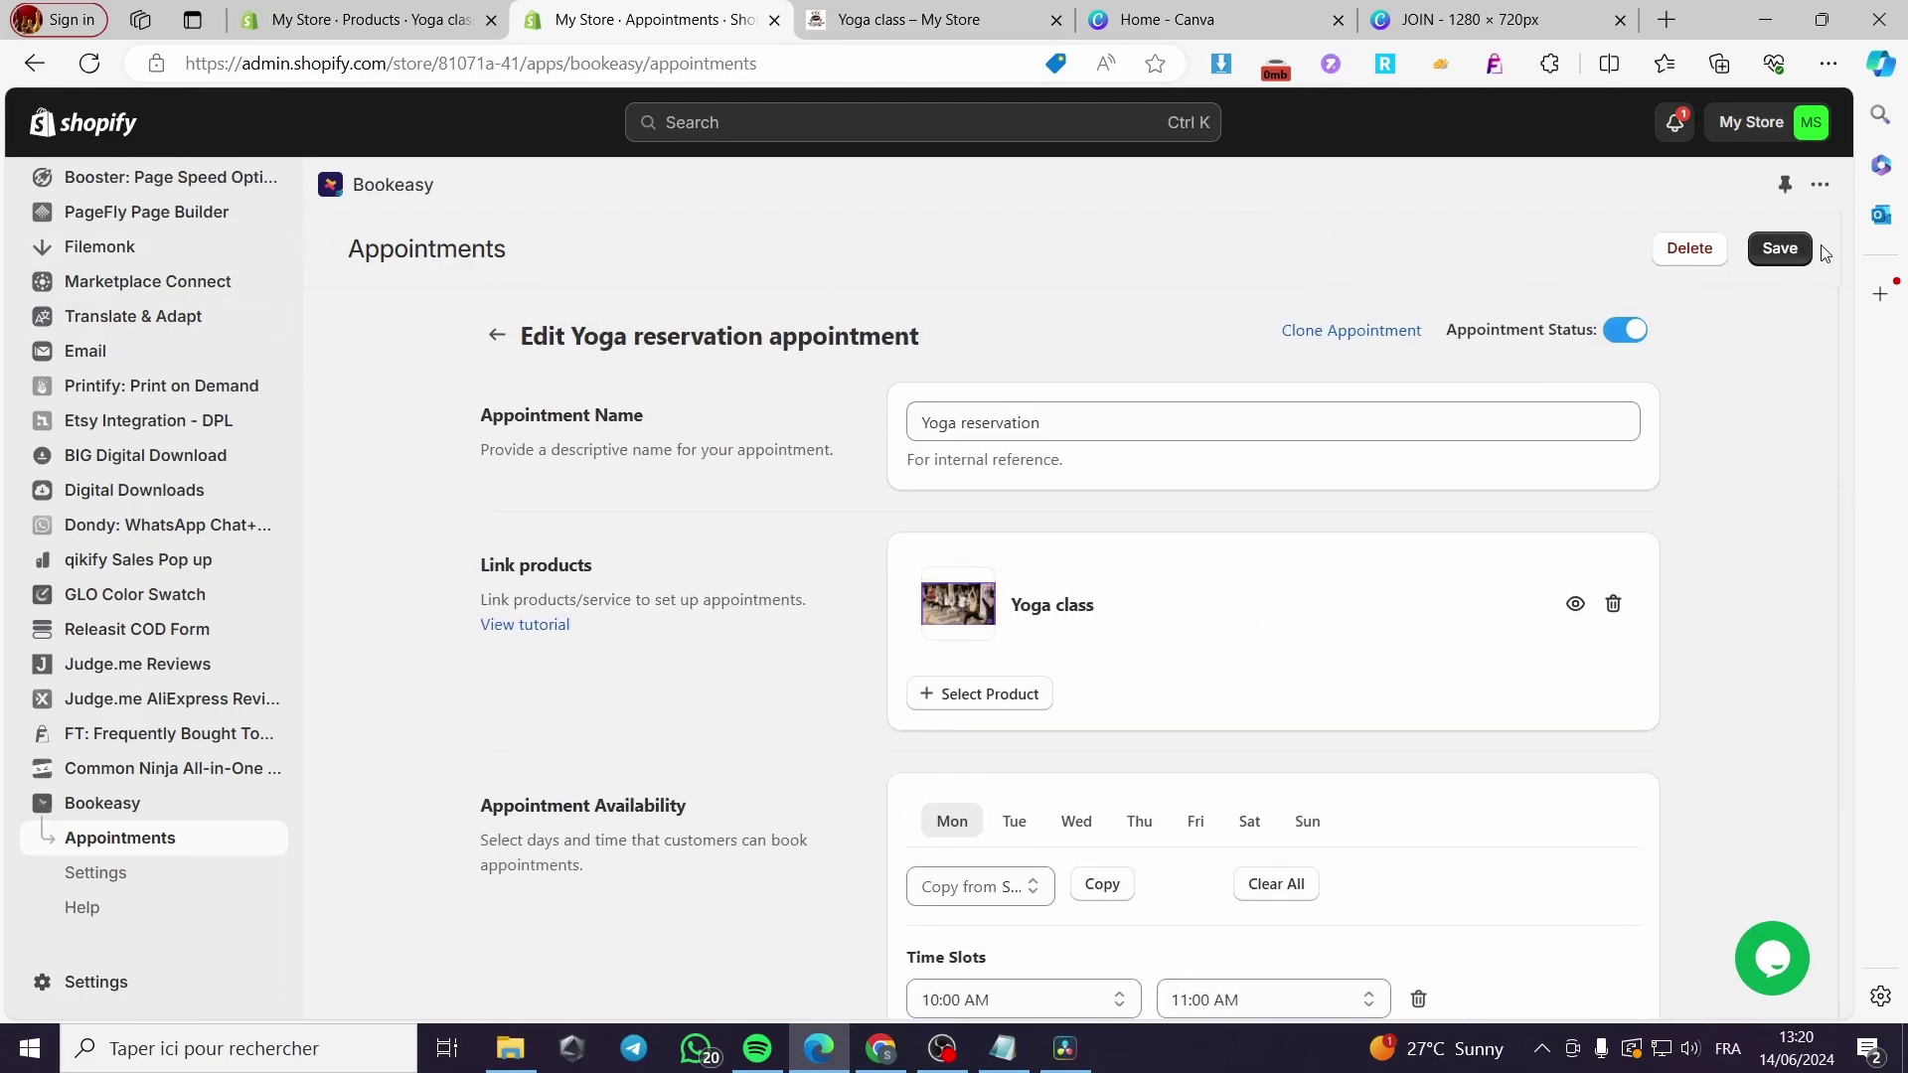
{"action": "left_click", "coordinate": [111, 870]}
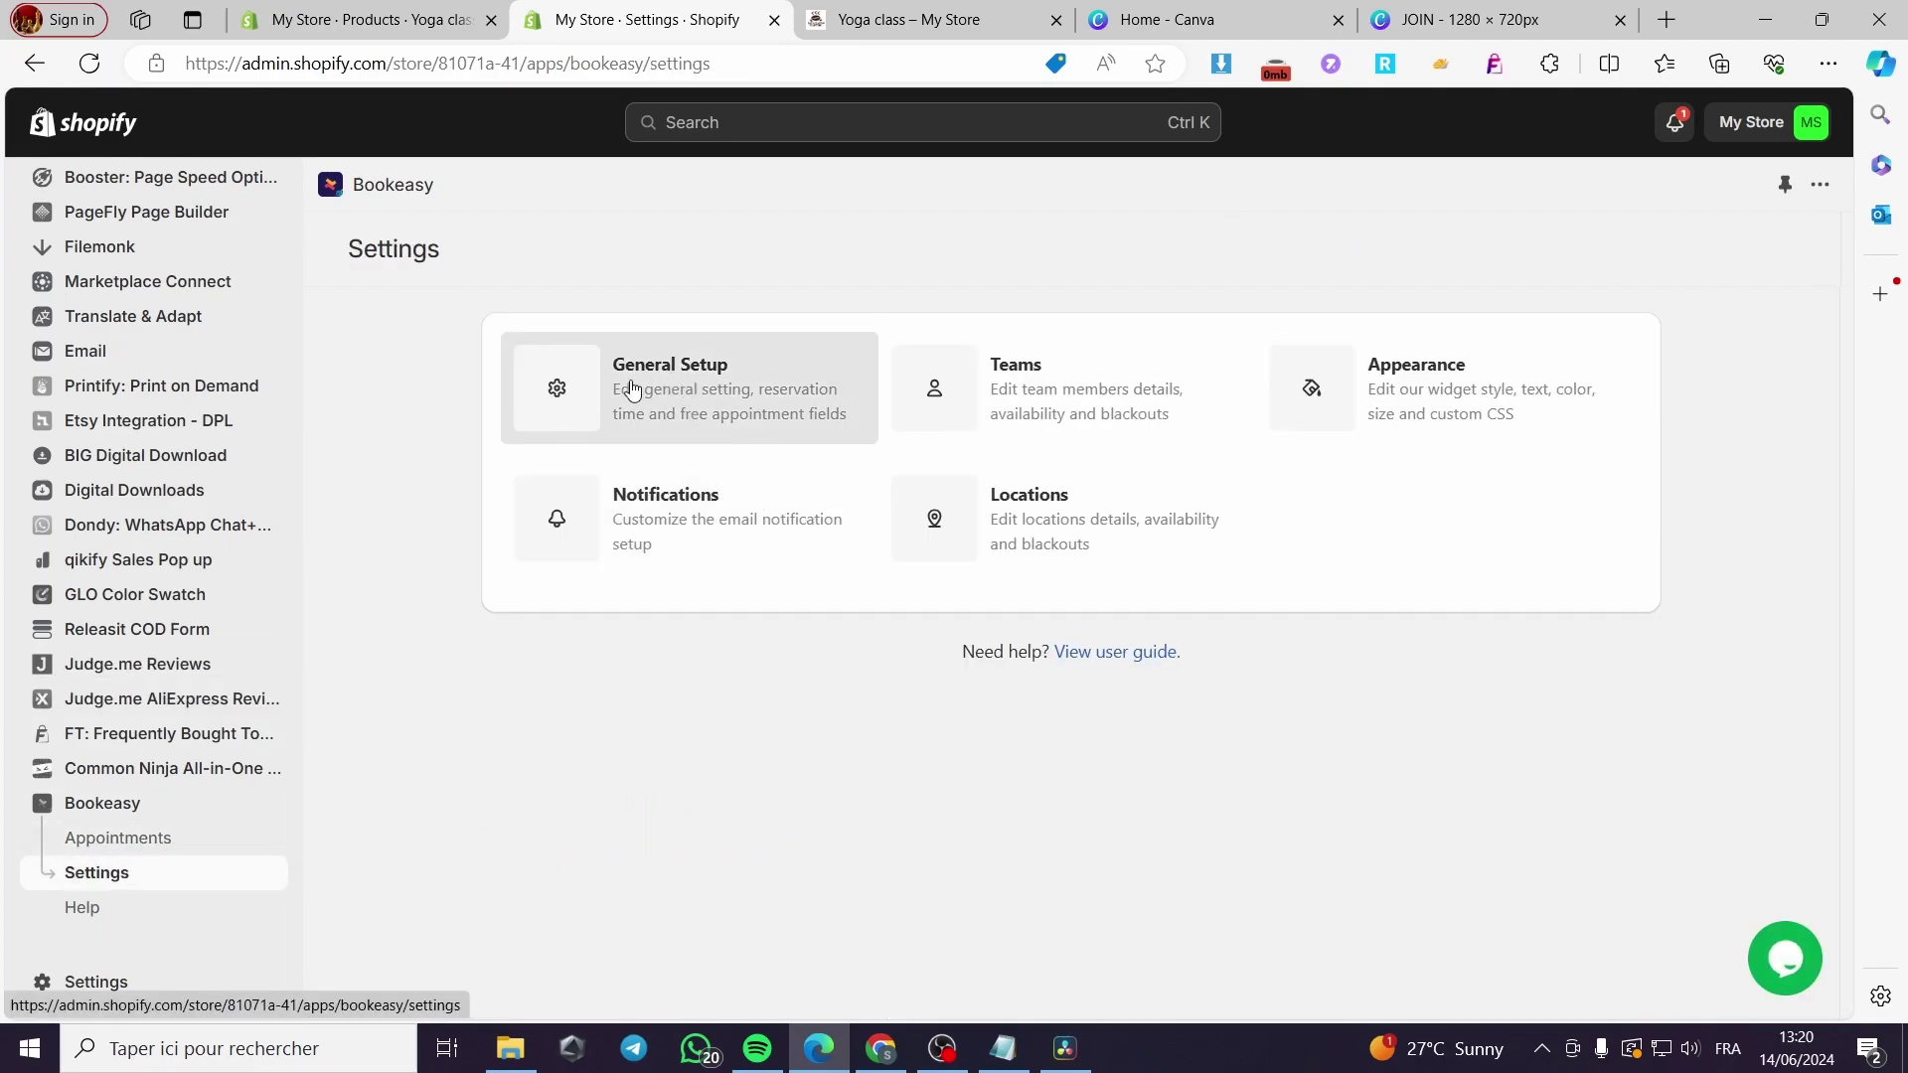
Step: Browse the General Setup options, then go to the Teams settings page
{"action": "left_click", "coordinate": [631, 382]}
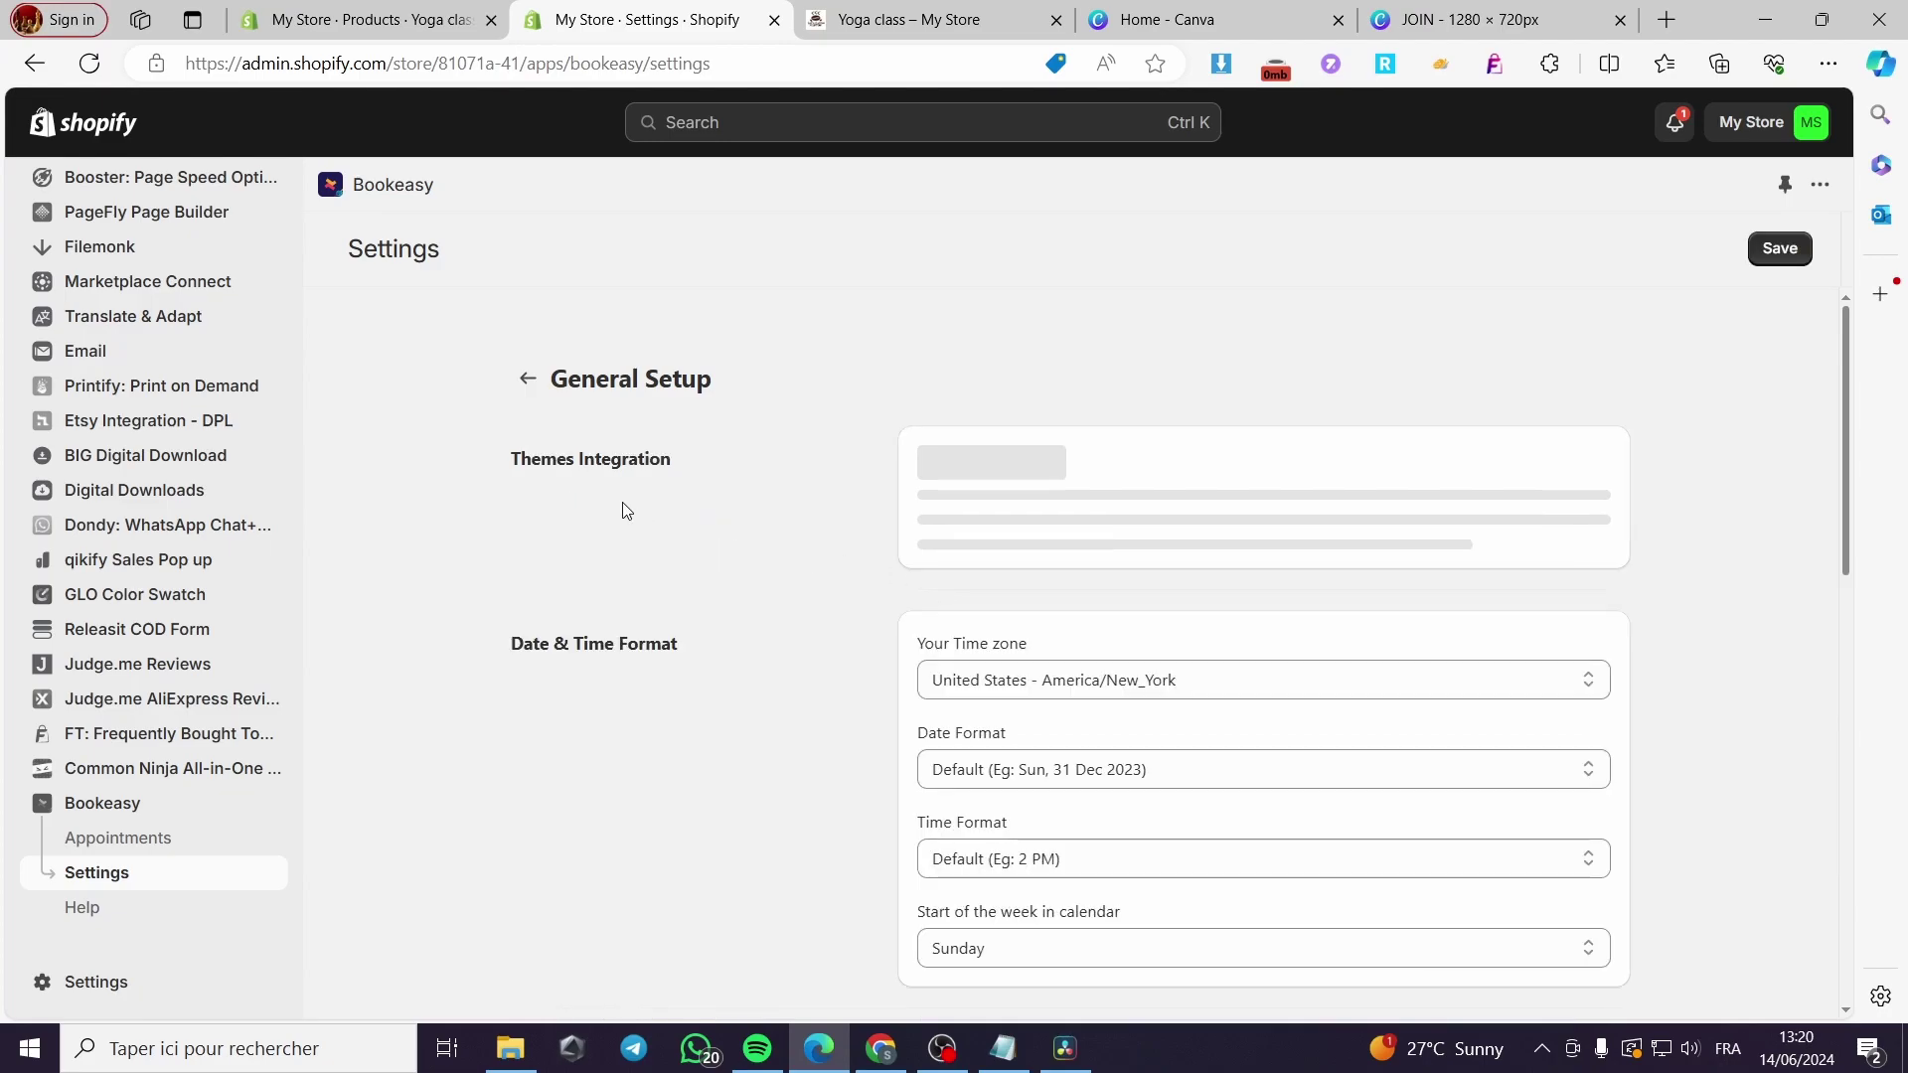
{"action": "scroll", "coordinate": [1091, 563], "scroll_direction": "down", "scroll_amount": 1}
{"action": "scroll", "coordinate": [773, 524], "scroll_direction": "down", "scroll_amount": 6}
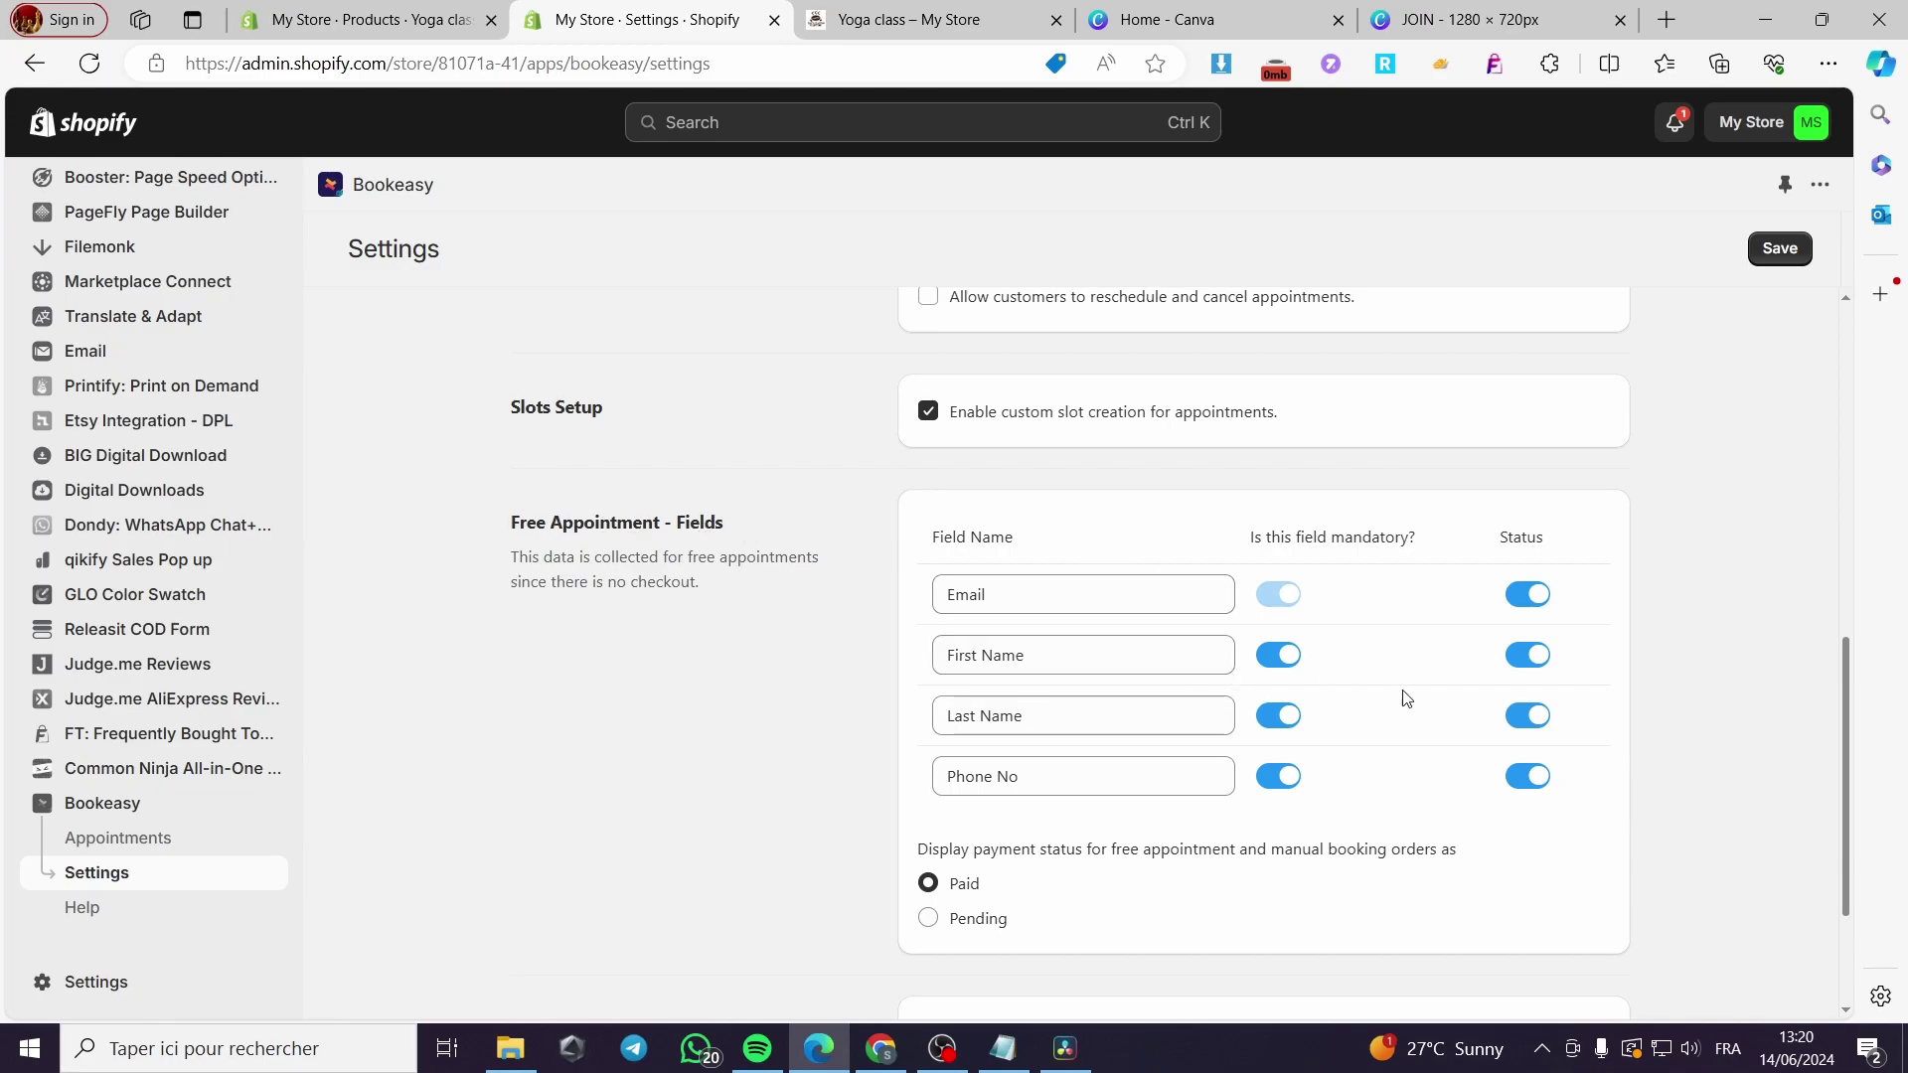
{"action": "scroll", "coordinate": [1337, 696], "scroll_direction": "up", "scroll_amount": 1}
{"action": "scroll", "coordinate": [882, 864], "scroll_direction": "up", "scroll_amount": 5}
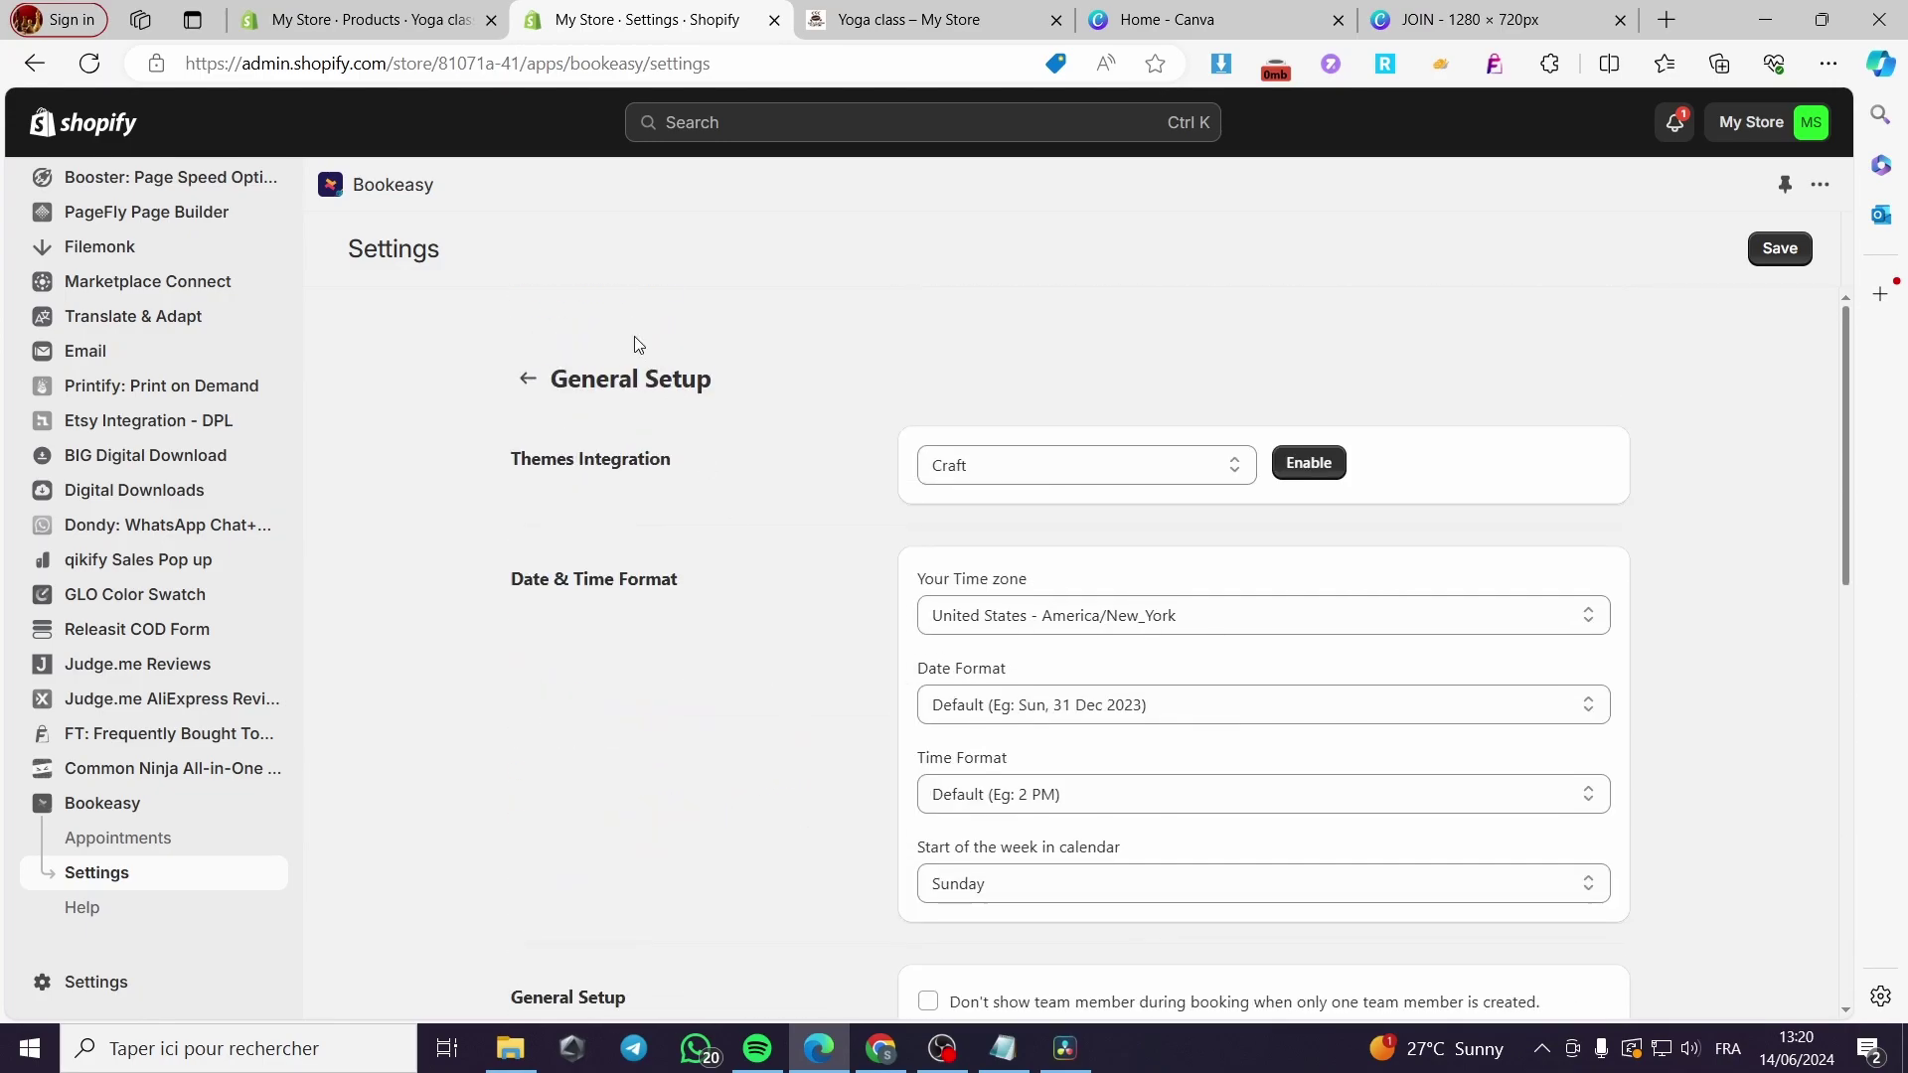
{"action": "left_click", "coordinate": [520, 383]}
{"action": "left_click", "coordinate": [988, 417]}
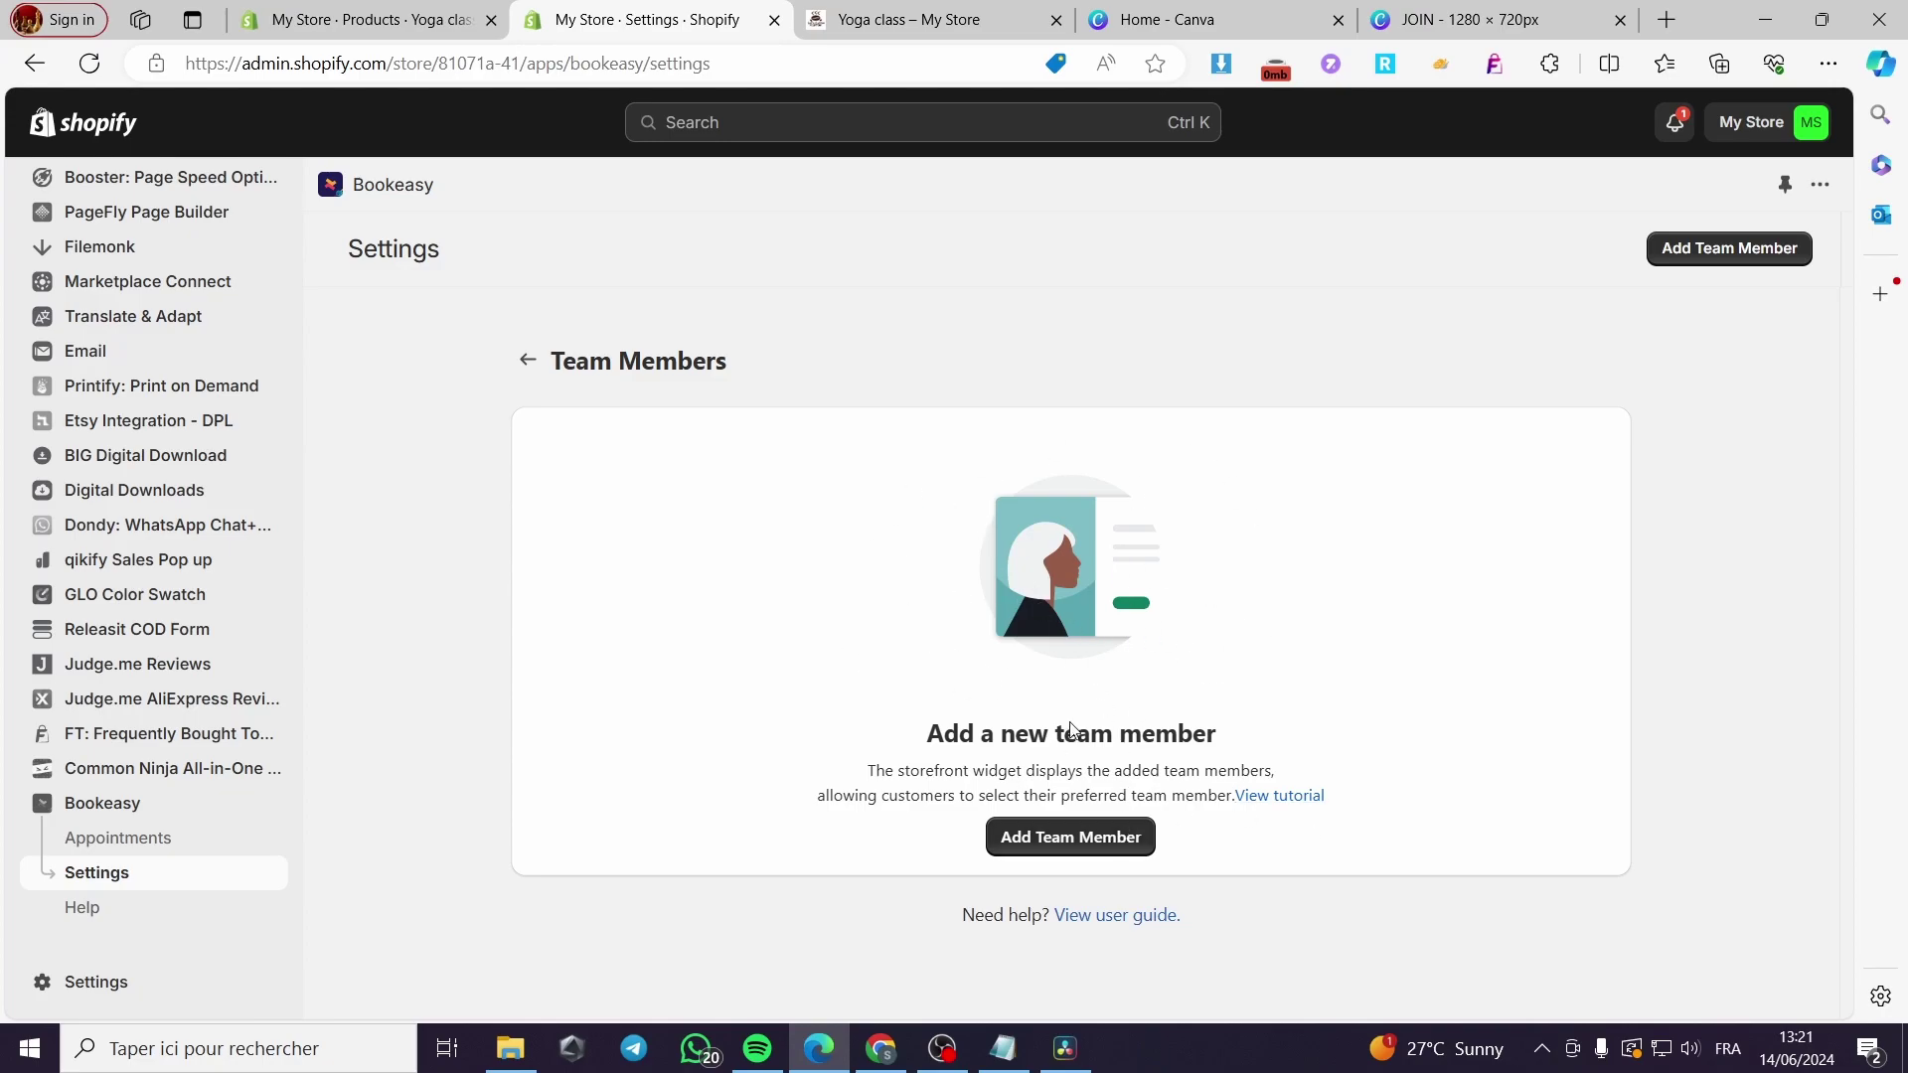
Step: Add a team member with their name, keep Monday–Sunday 9:00 AM–6:00 PM availability, and save
{"action": "left_click", "coordinate": [1086, 844]}
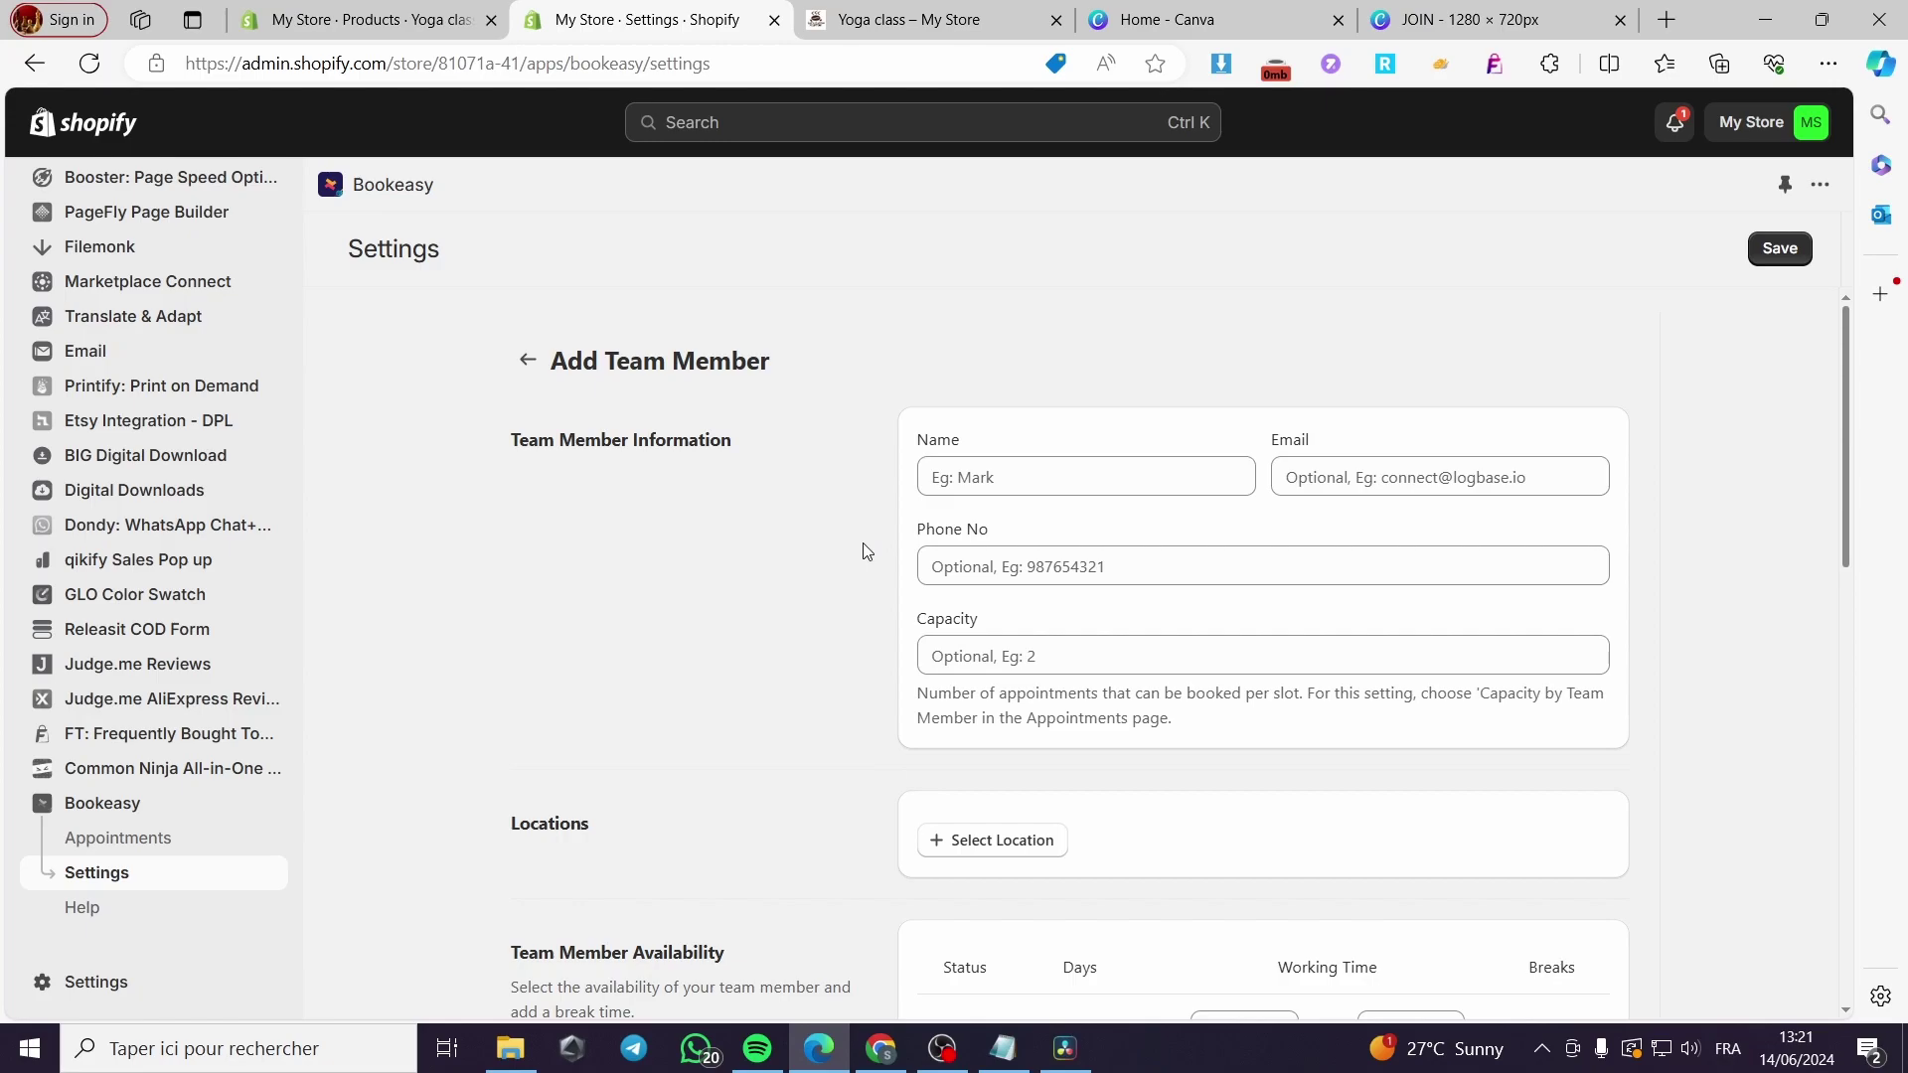
{"action": "left_click", "coordinate": [1009, 468]}
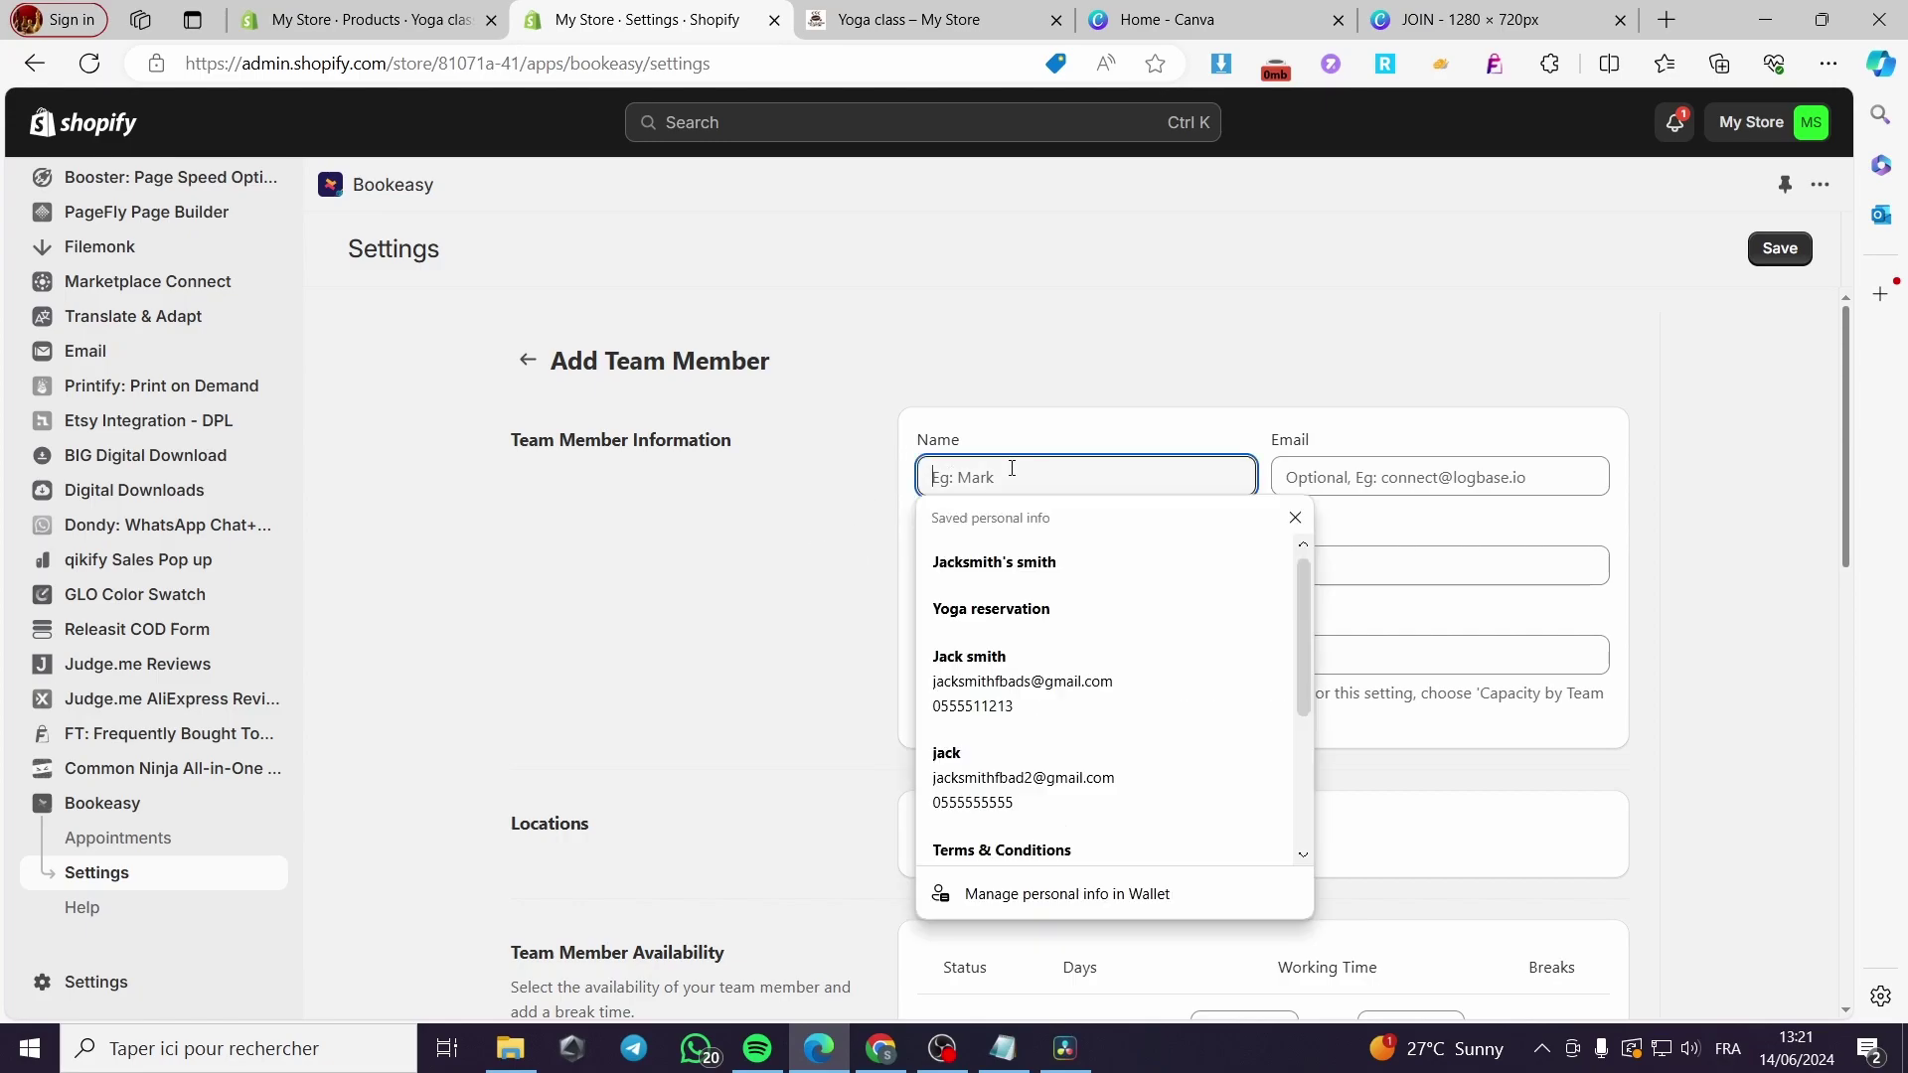
{"action": "left_click", "coordinate": [1013, 559]}
{"action": "left_click_drag", "start_coordinate": [1093, 479], "coordinate": [1013, 477]}
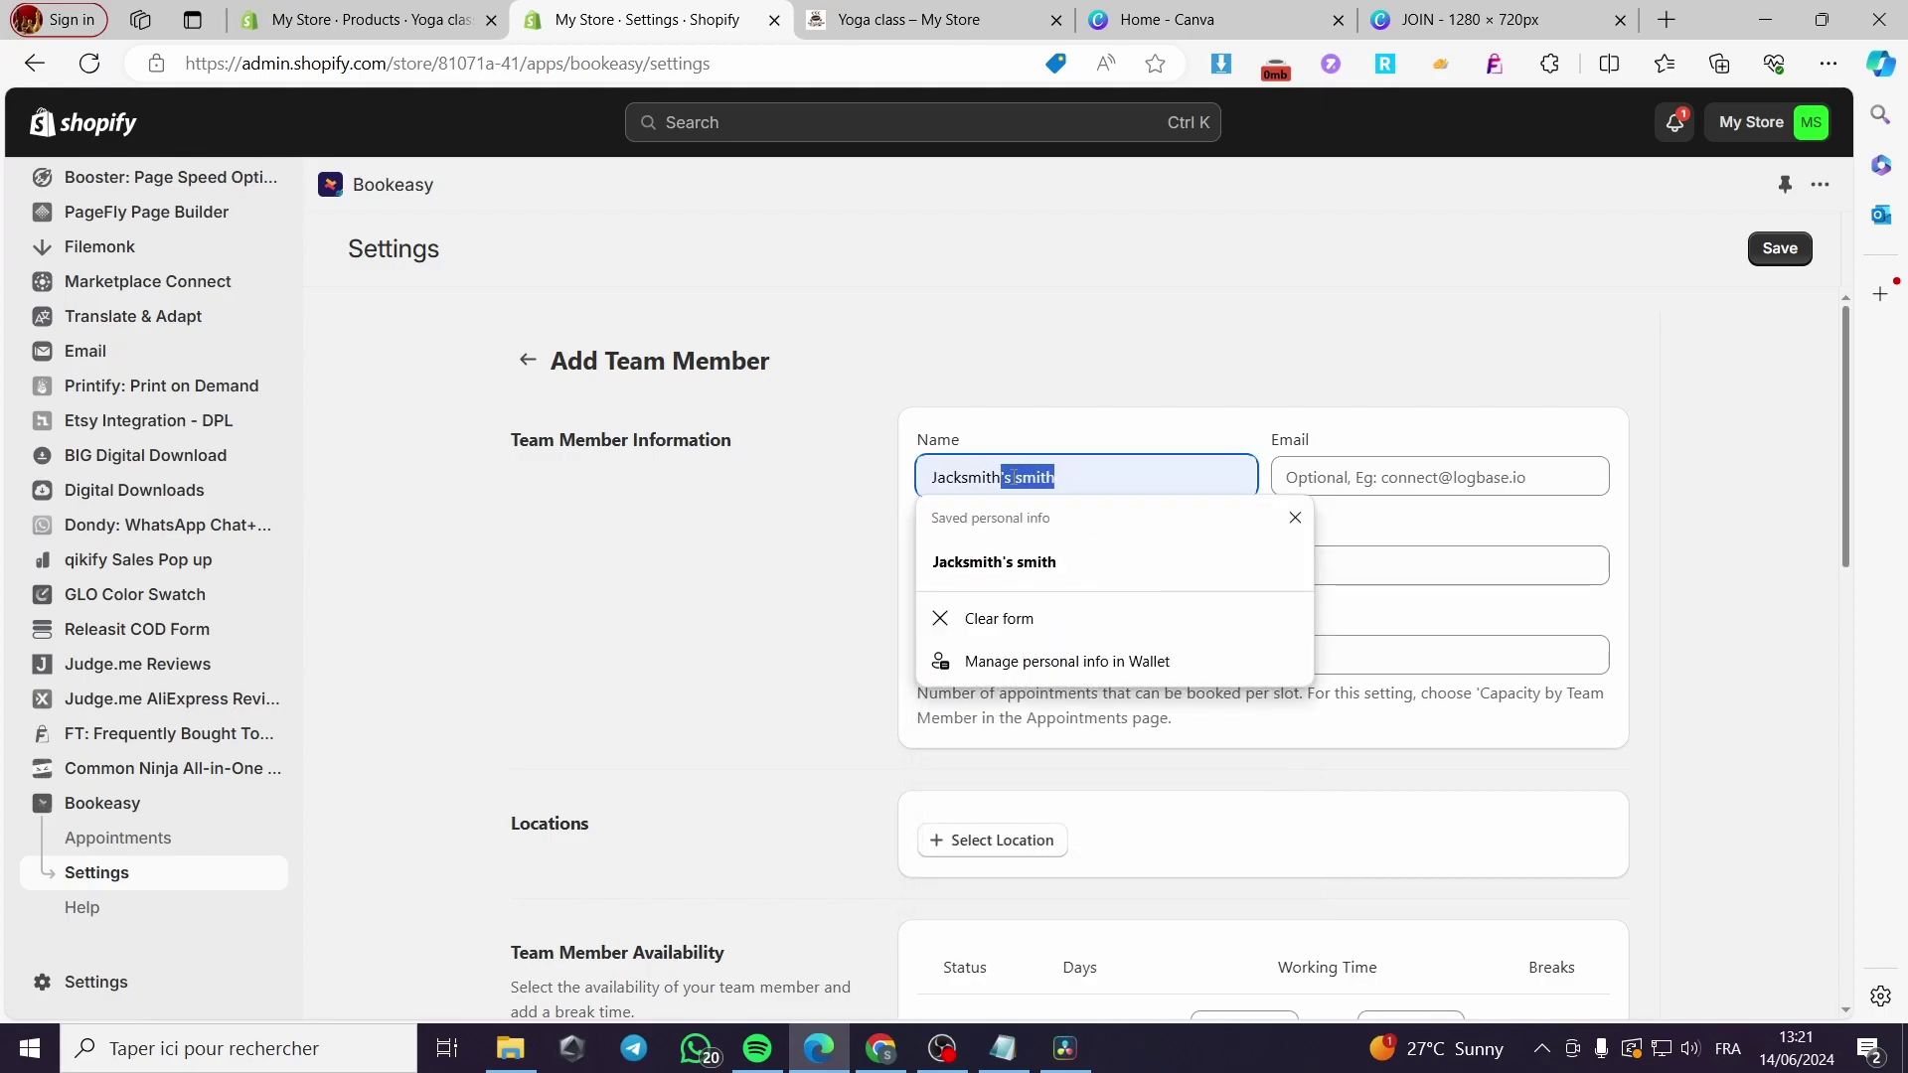
{"action": "key", "text": "BackSpace"}
{"action": "left_click", "coordinate": [765, 478]}
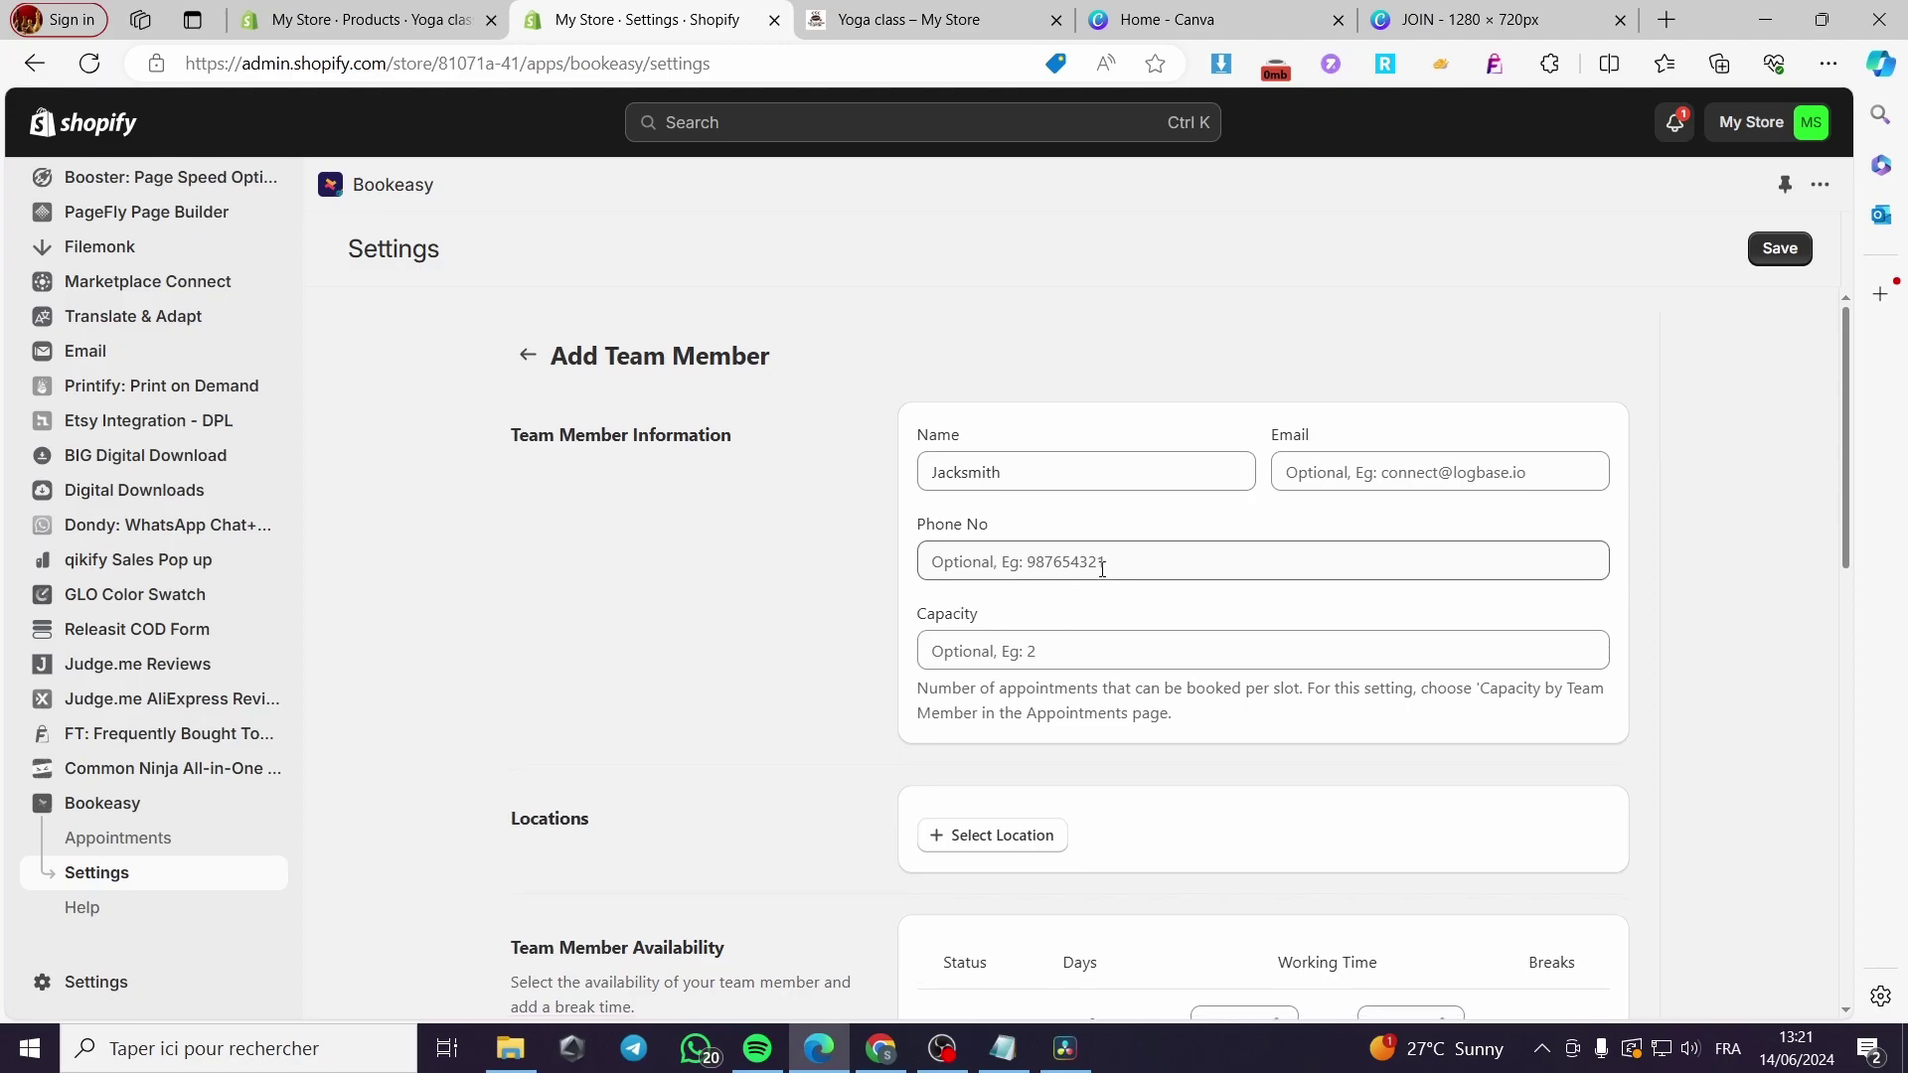
{"action": "scroll", "coordinate": [973, 570], "scroll_direction": "down", "scroll_amount": 5}
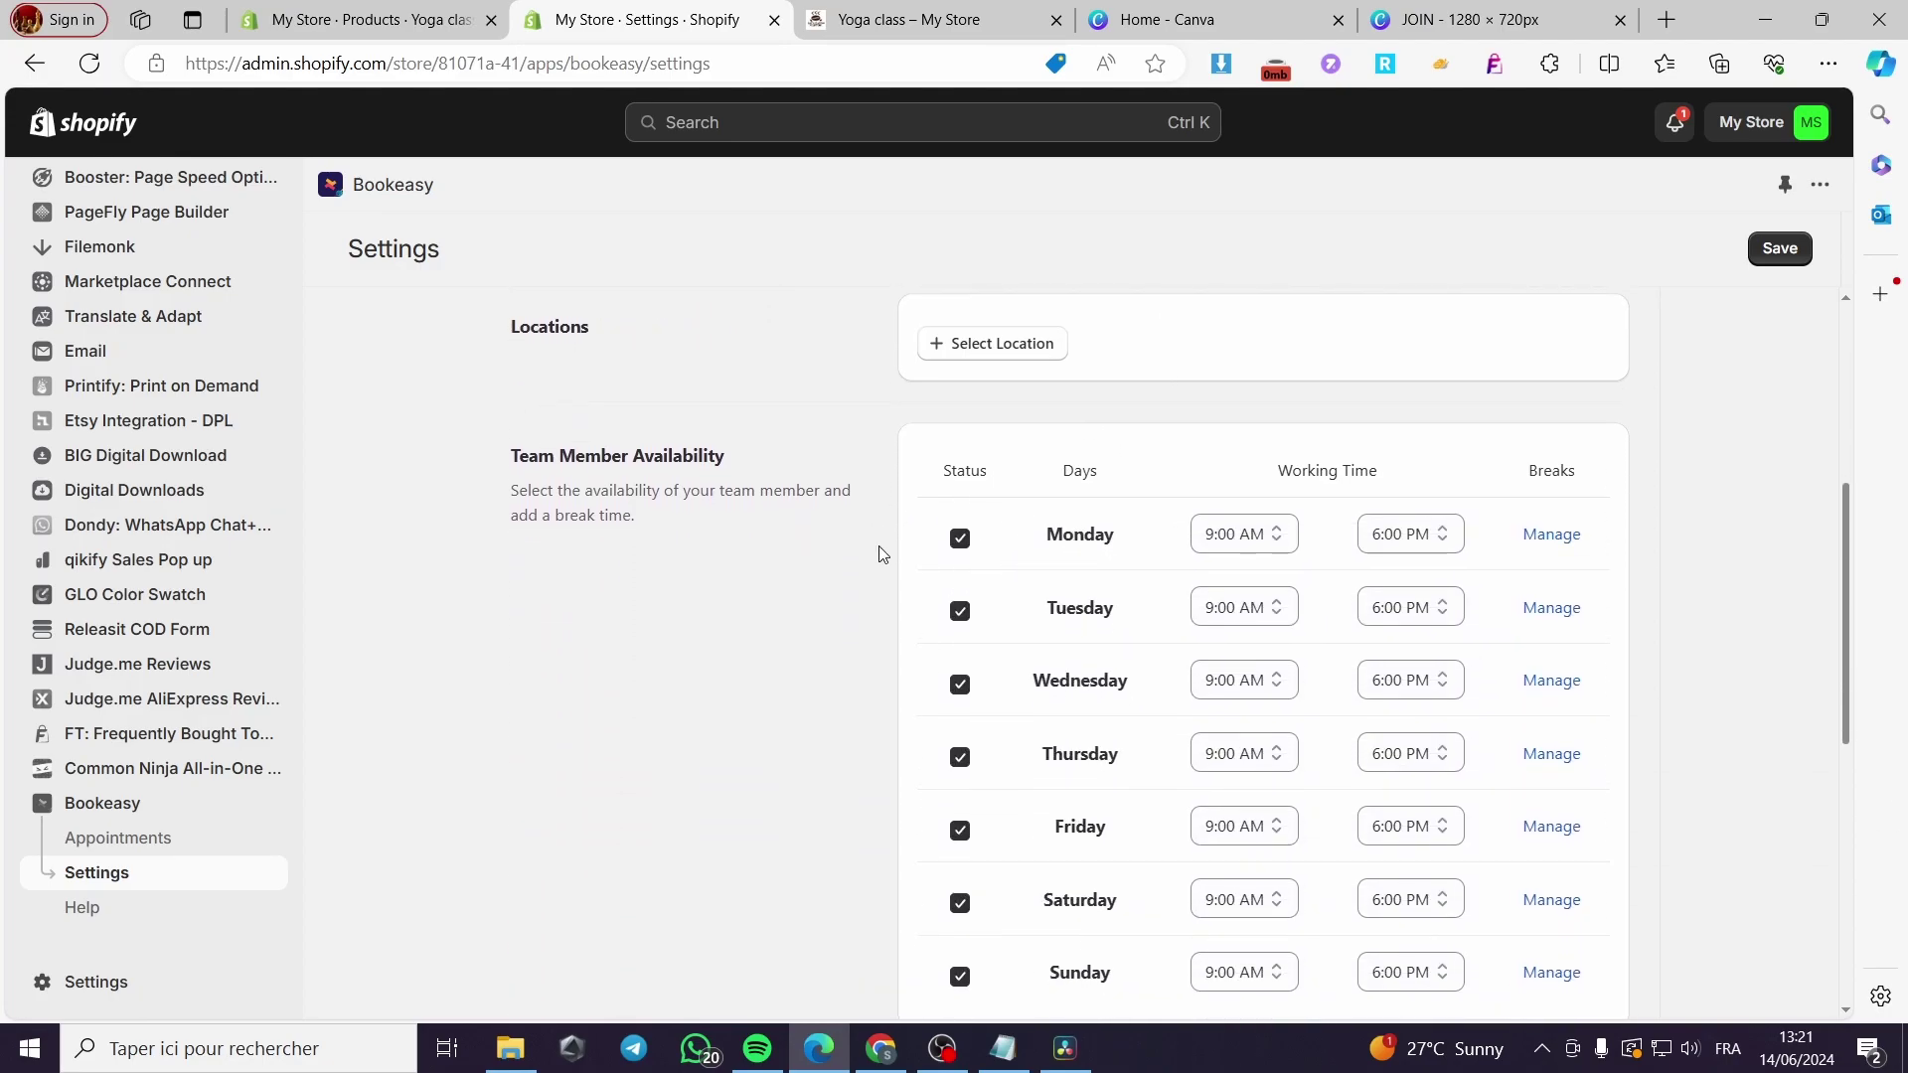
{"action": "scroll", "coordinate": [994, 546], "scroll_direction": "down", "scroll_amount": 7}
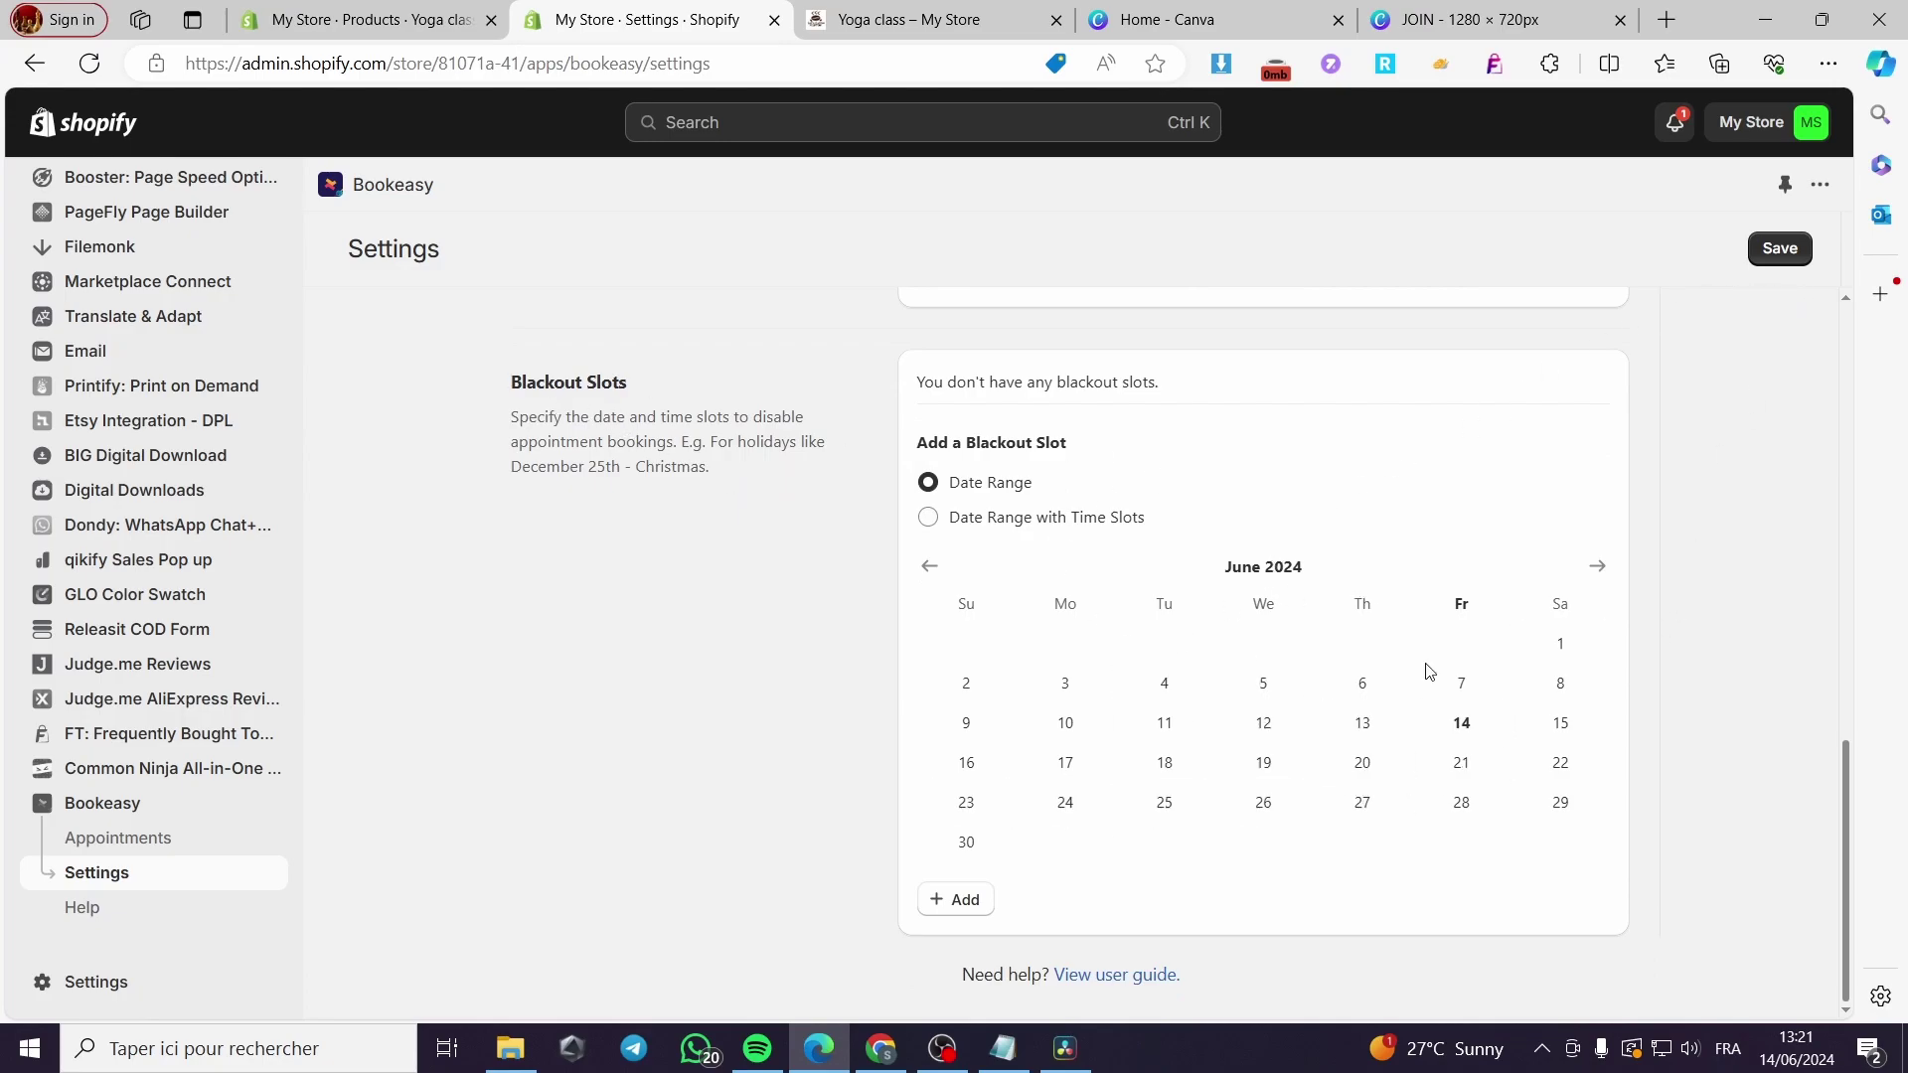
{"action": "scroll", "coordinate": [1530, 793], "scroll_direction": "up", "scroll_amount": 8}
{"action": "scroll", "coordinate": [1606, 400], "scroll_direction": "up", "scroll_amount": 4}
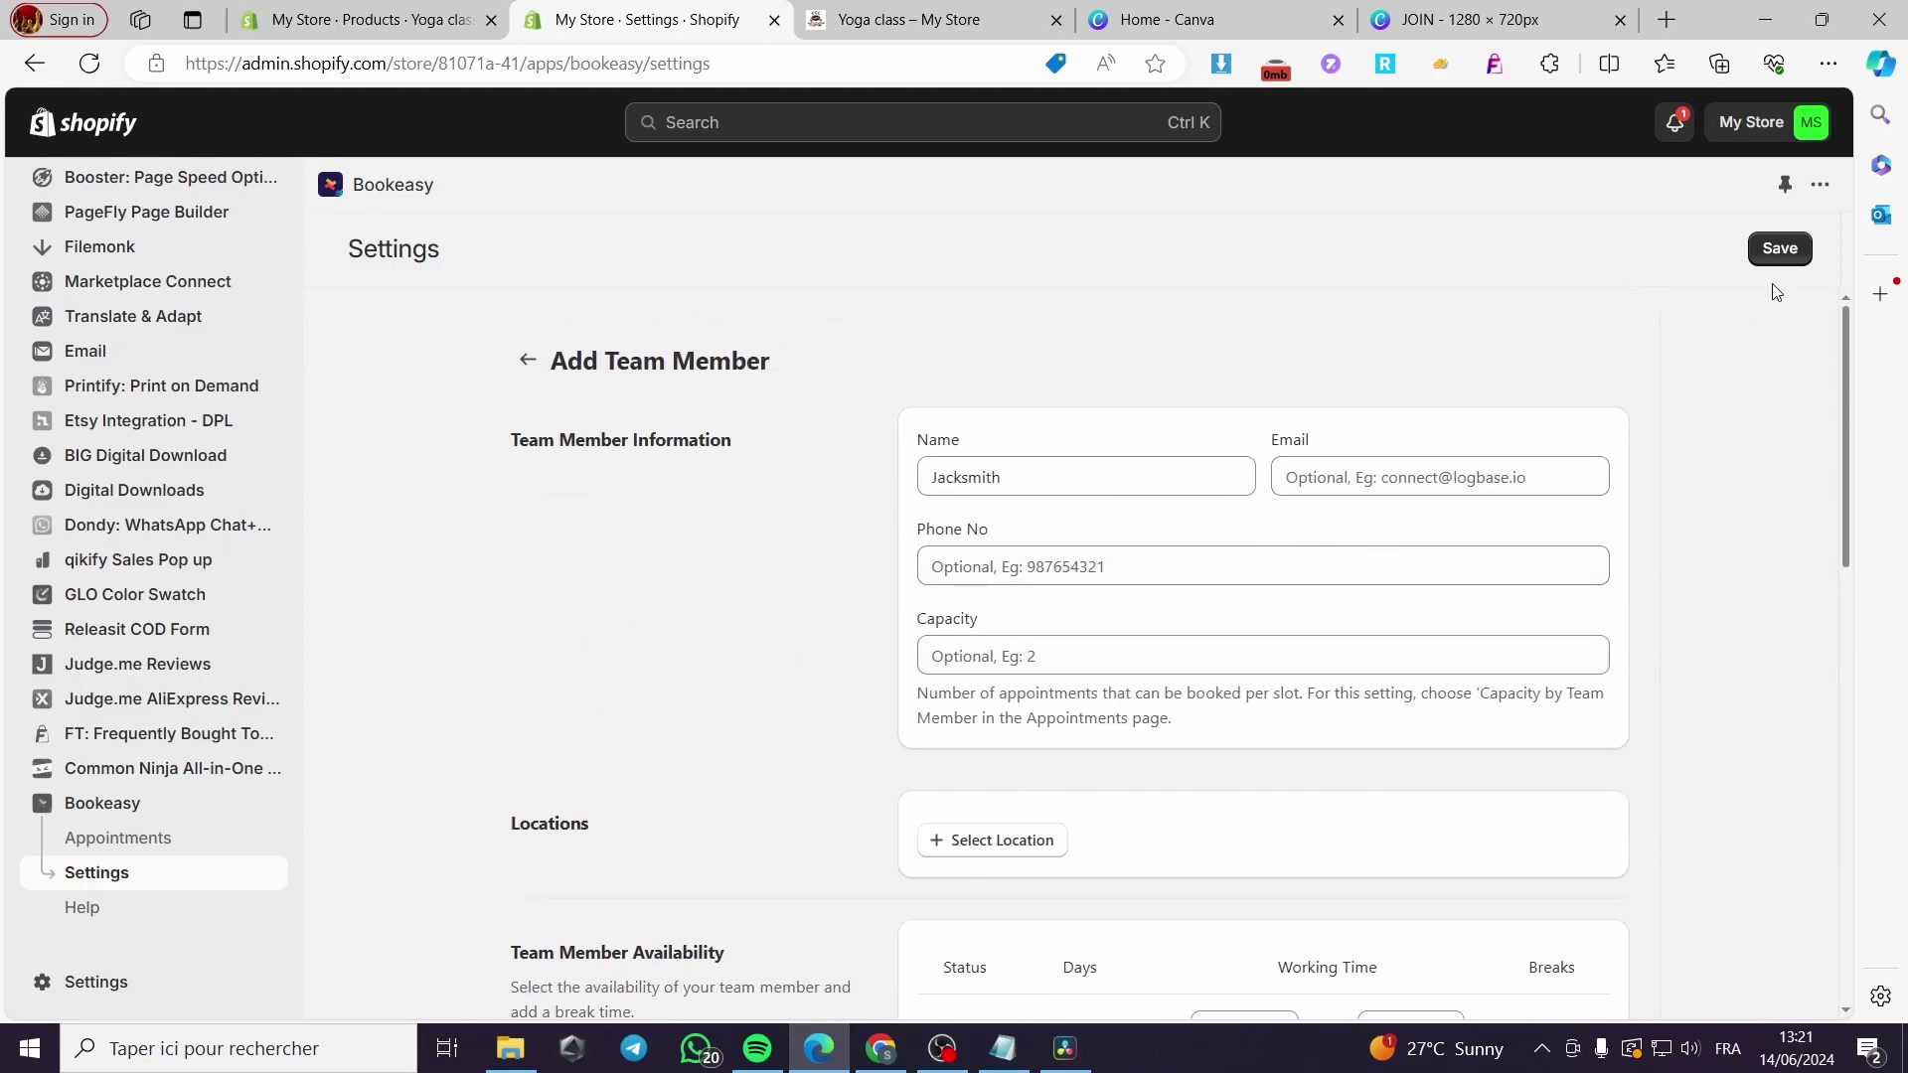
{"action": "left_click", "coordinate": [1779, 249]}
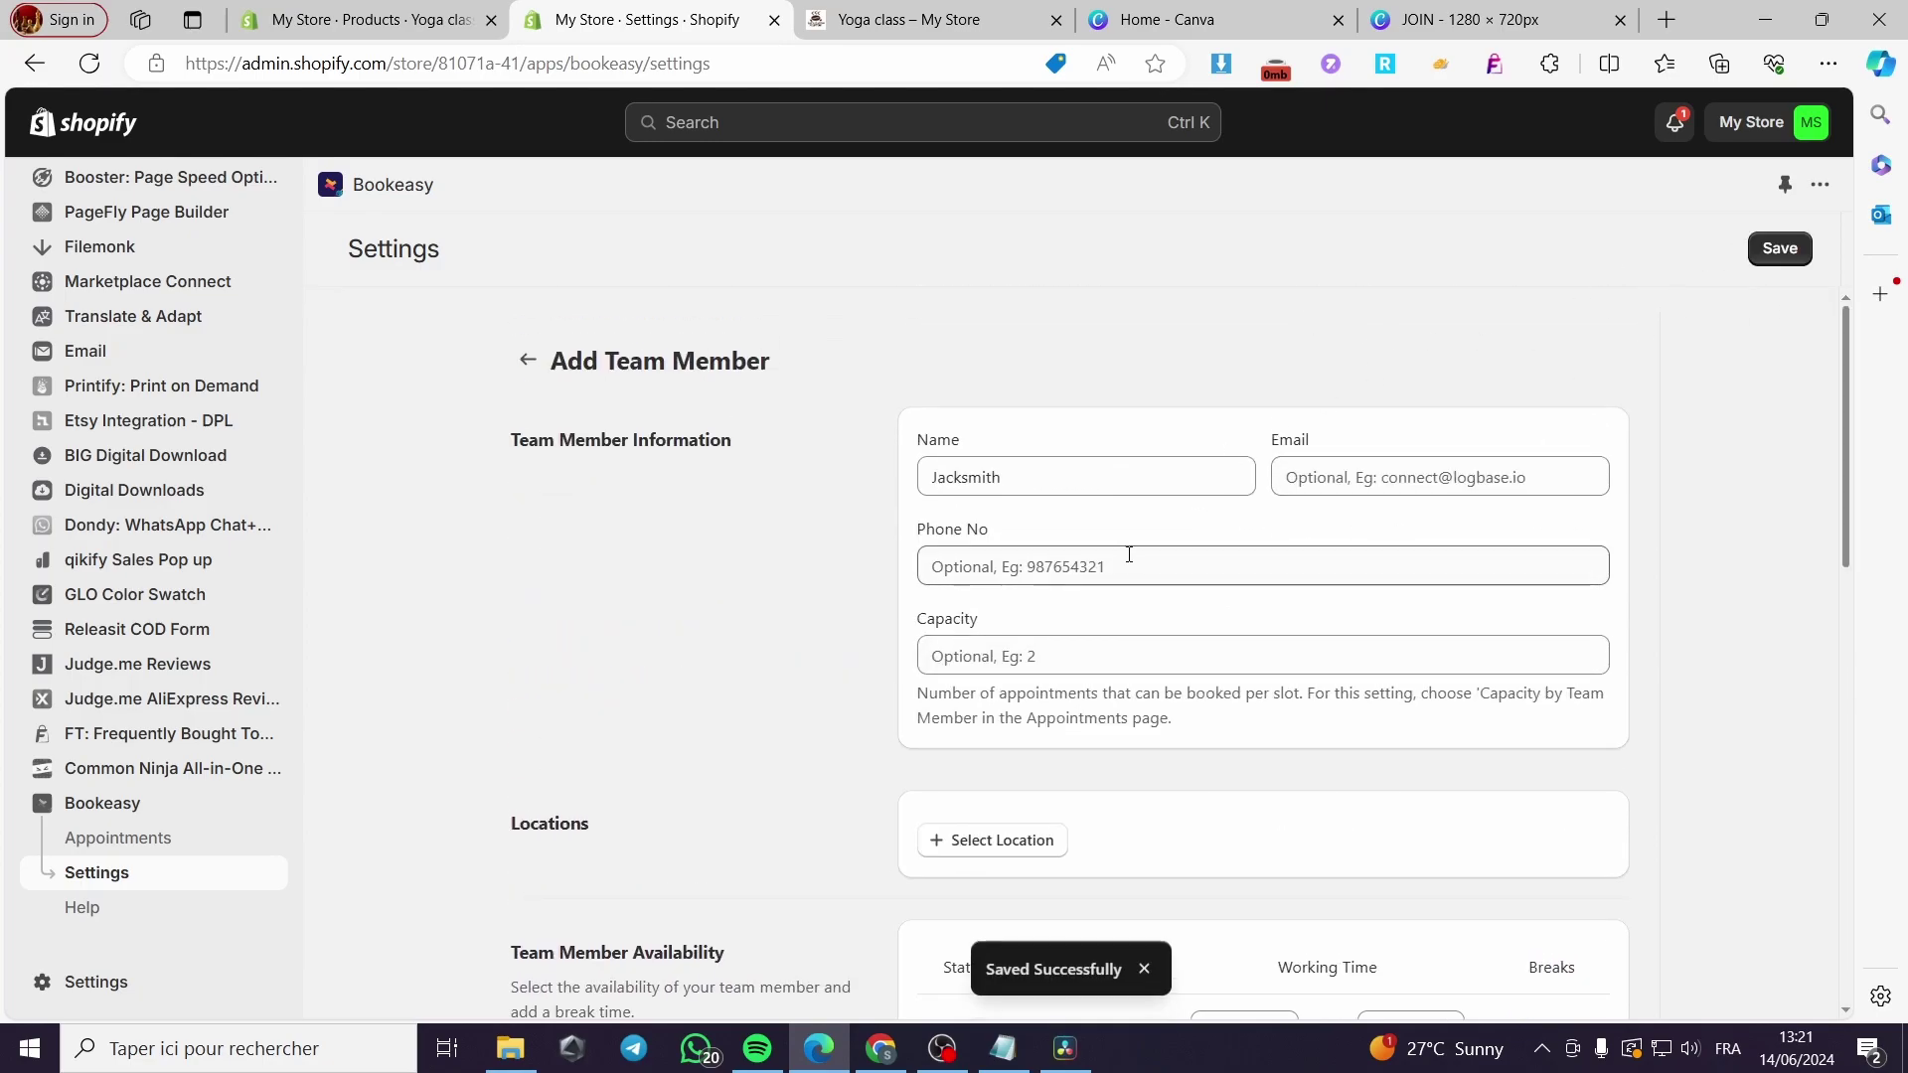